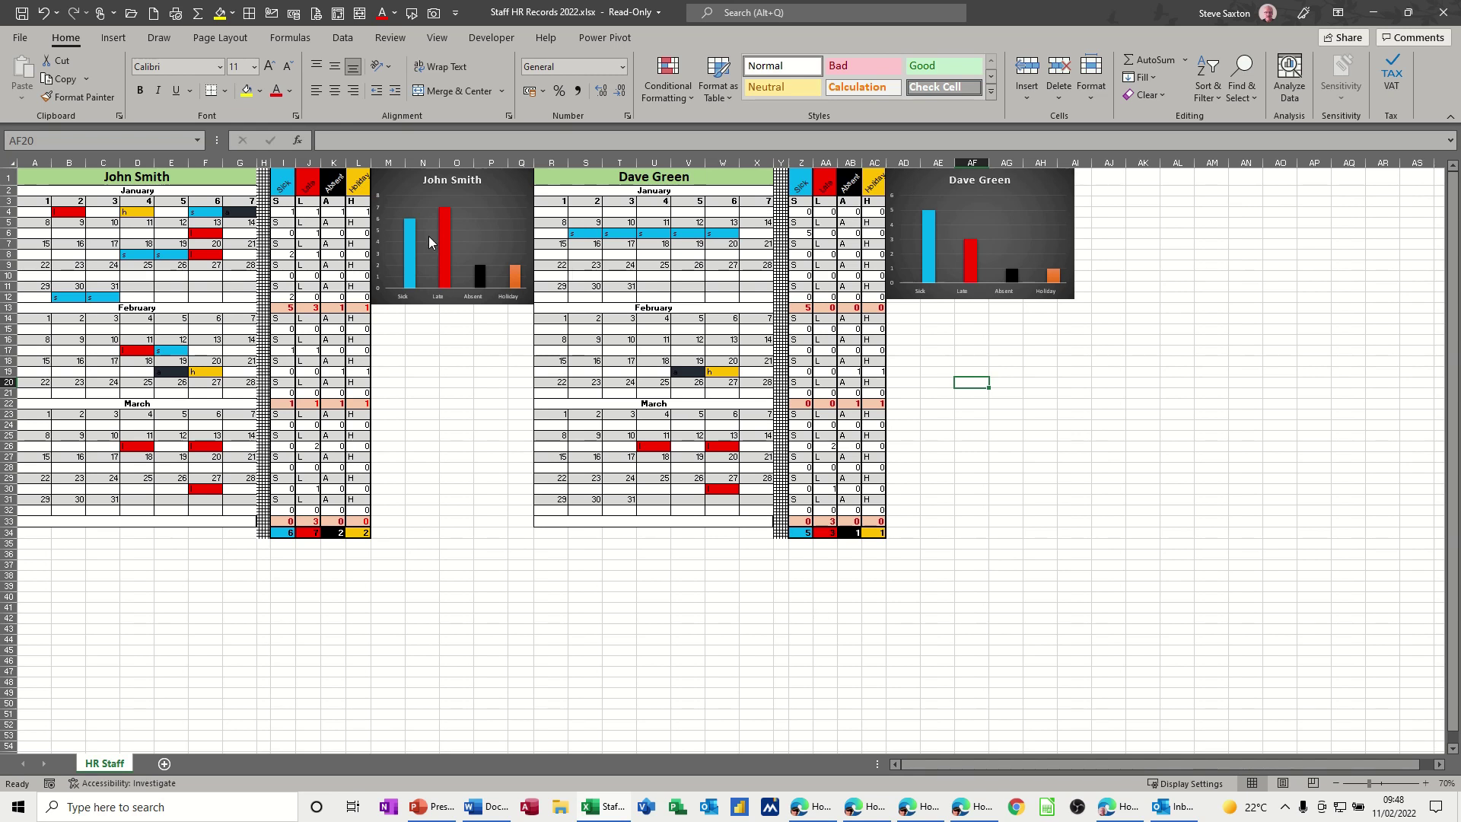
- Mark C10 in the first employee's row as sick (s) and check the weekly COUNTIF tally
{"action": "left_click", "coordinate": [108, 276]}
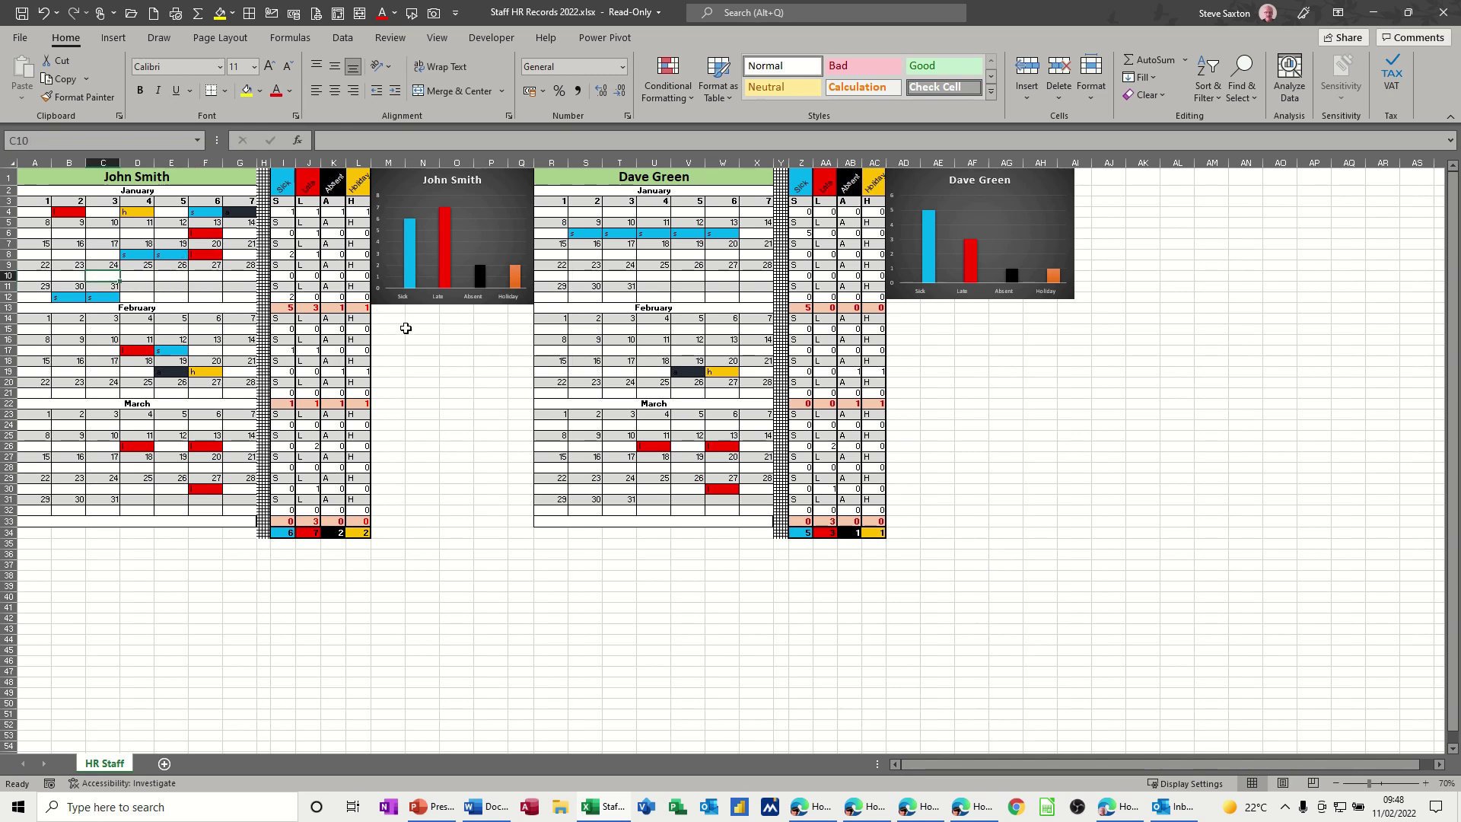
{"action": "type", "text": "s"}
{"action": "left_click", "coordinate": [163, 306]}
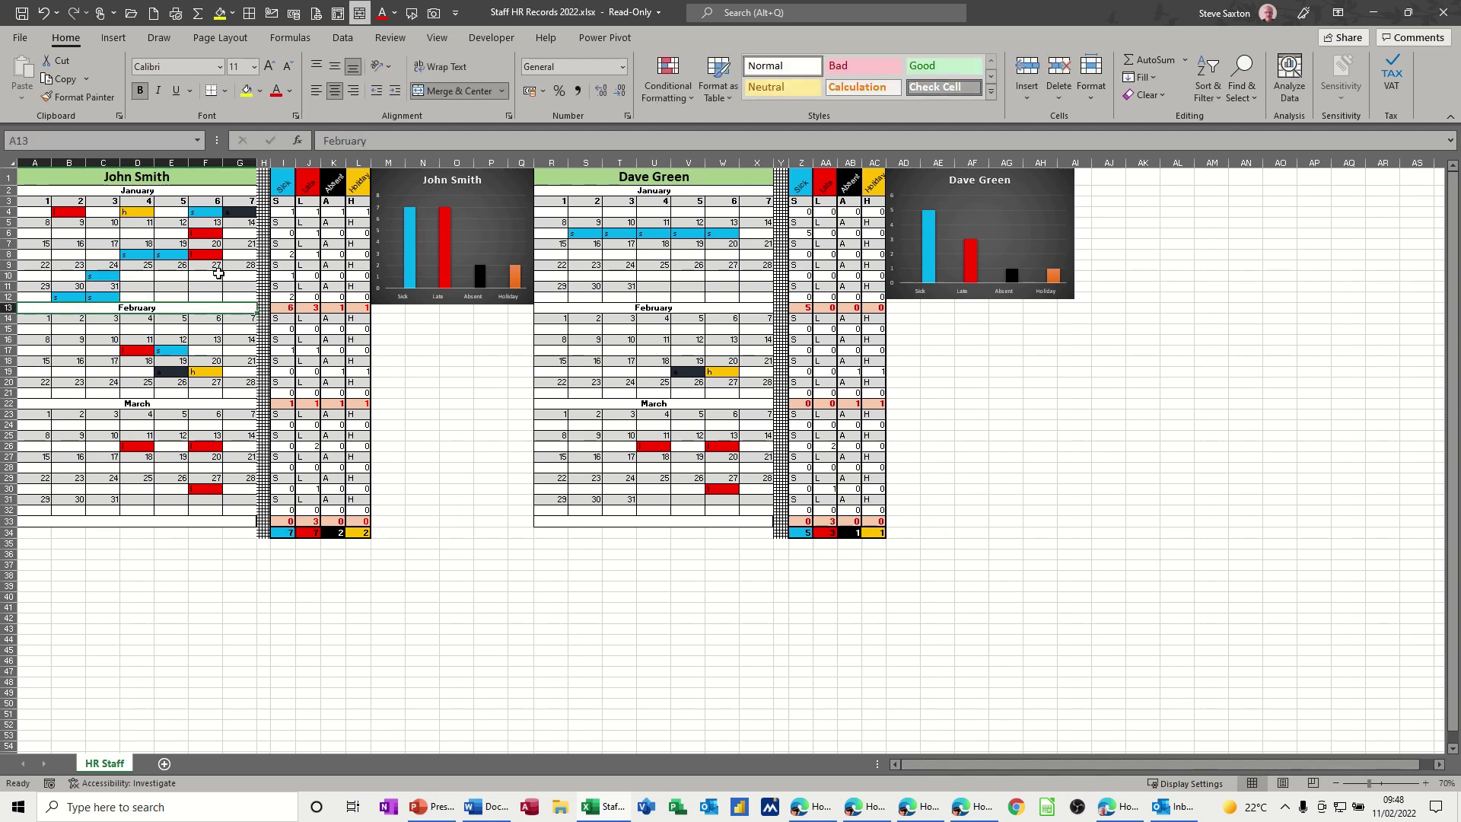
{"action": "left_click", "coordinate": [282, 276]}
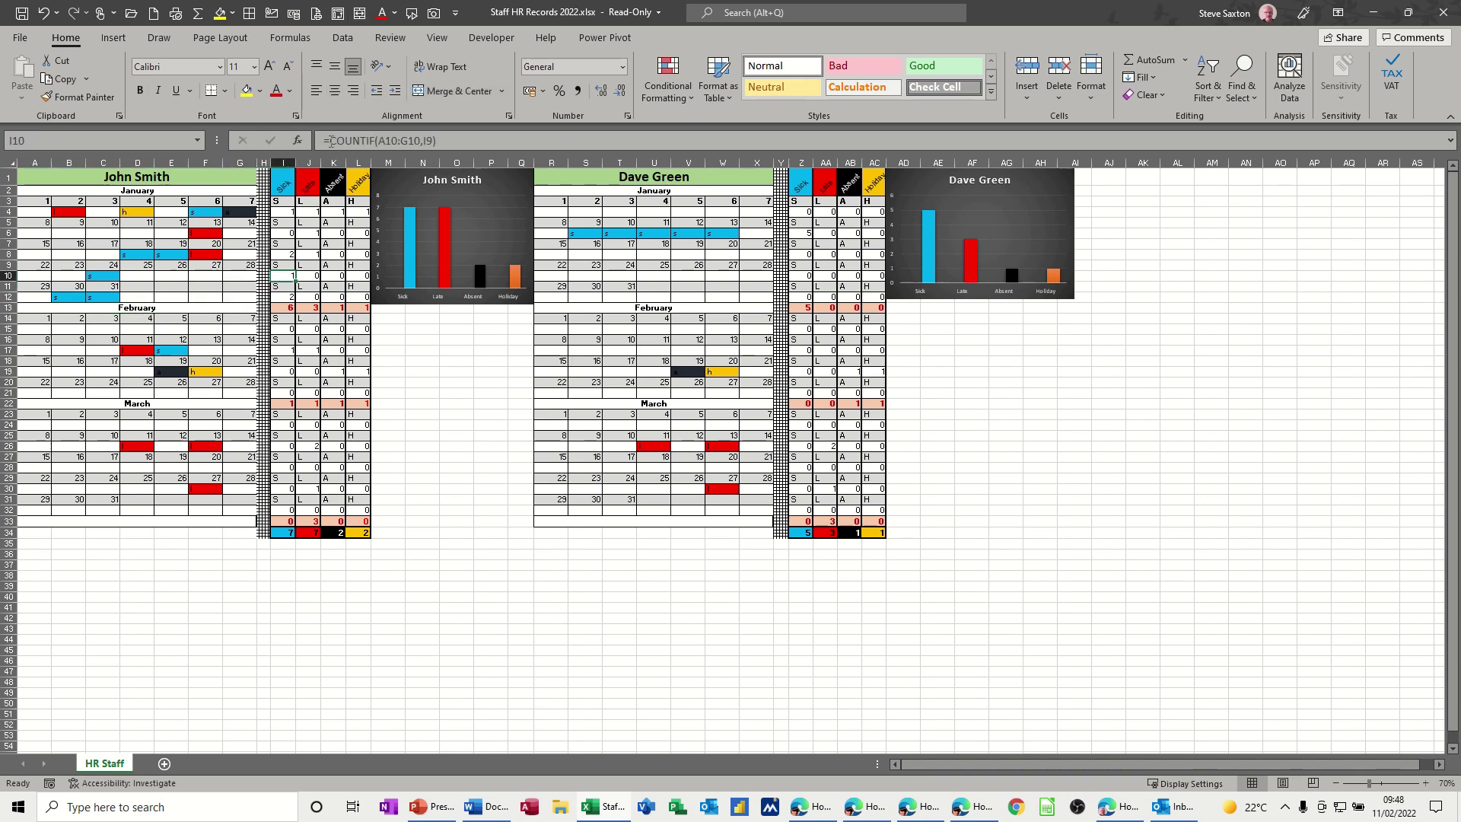
- Enter l in E10, a in F10 and h in G10 for late, absent and holiday
{"action": "left_click", "coordinate": [173, 276]}
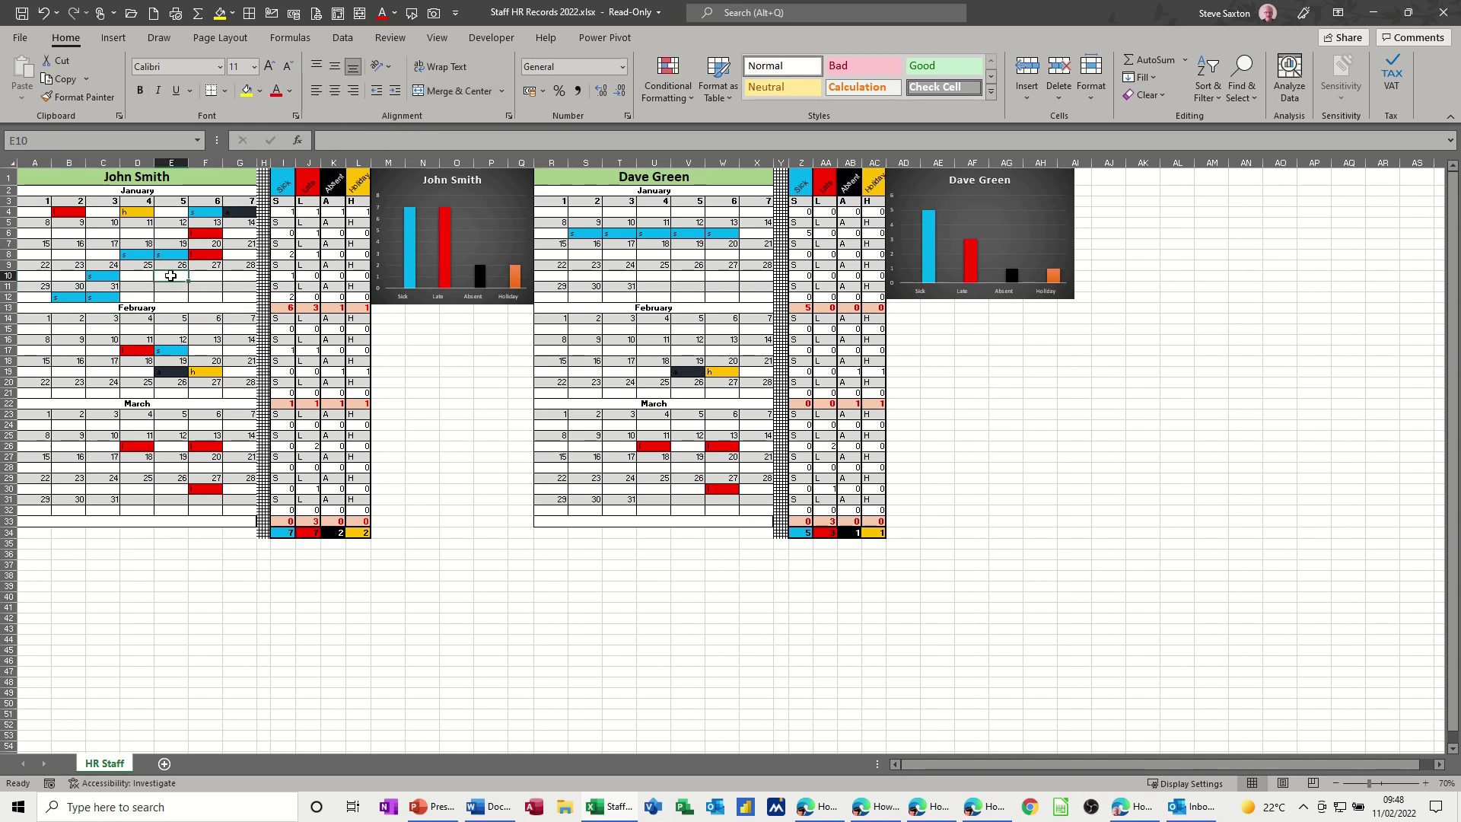
{"action": "type", "text": "l"}
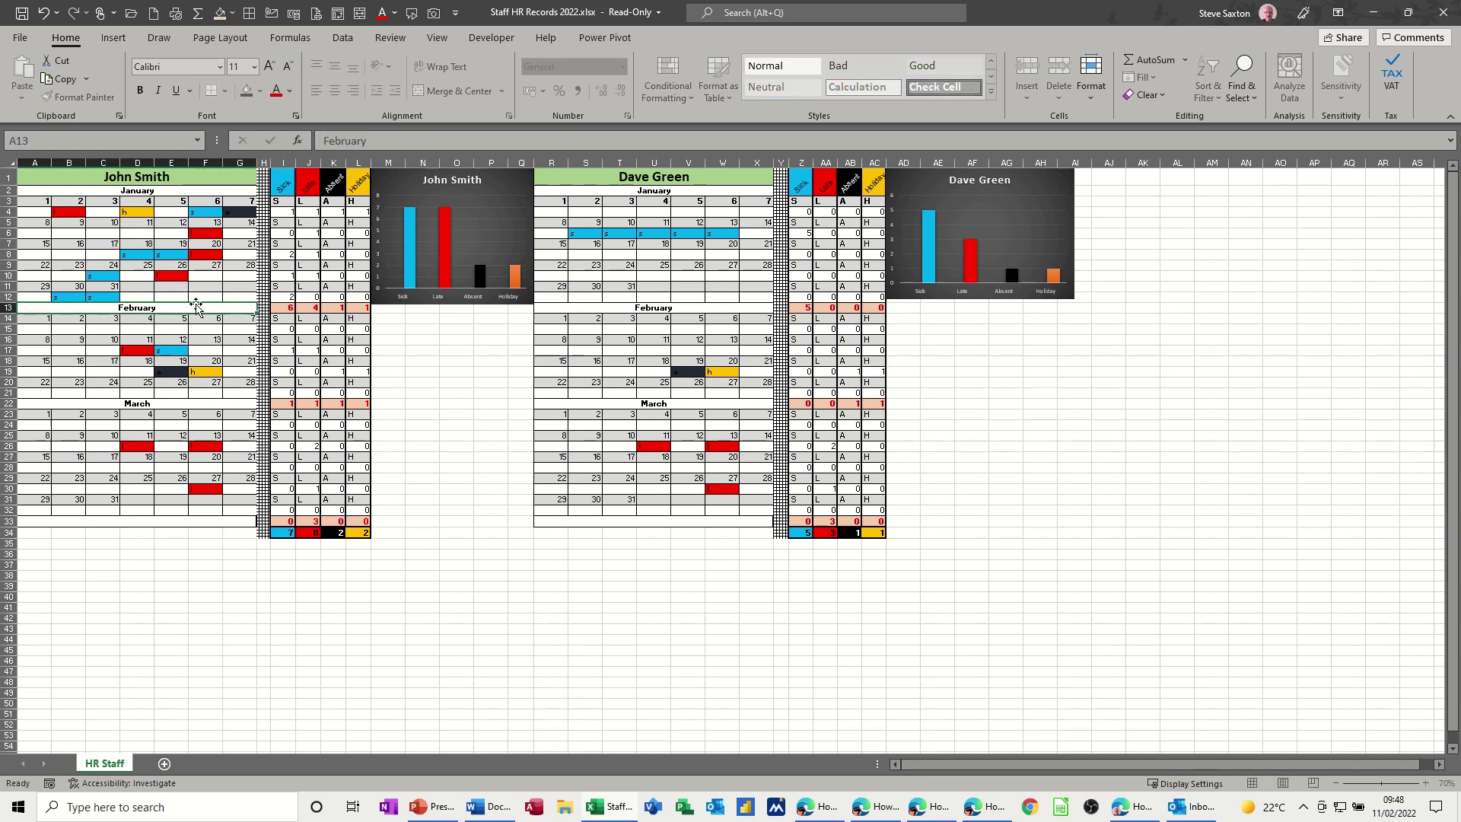
{"action": "left_click", "coordinate": [202, 277]}
{"action": "type", "text": "a"}
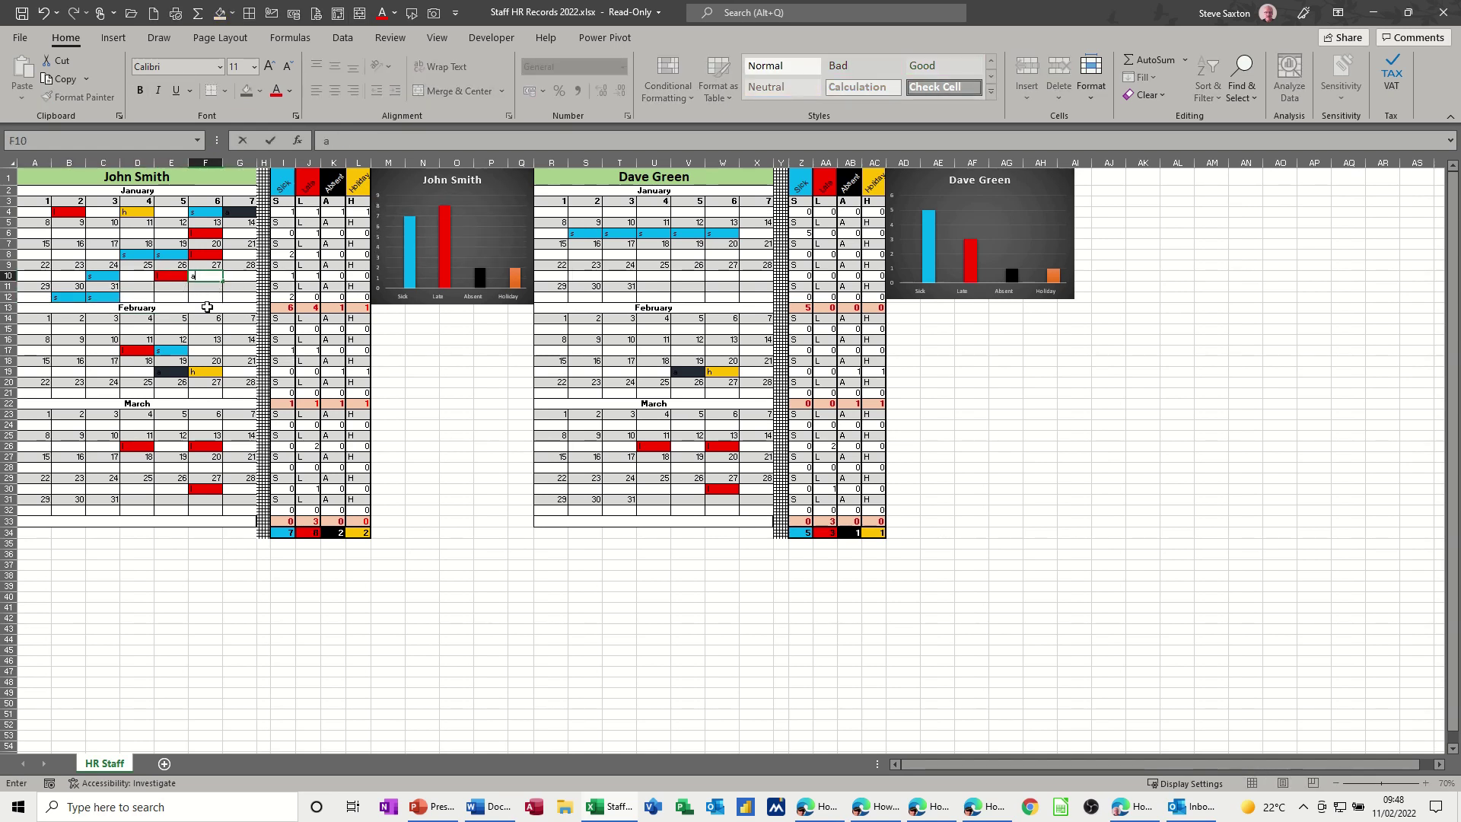
{"action": "key", "text": "Return"}
{"action": "key", "text": "Return"}
{"action": "key", "text": "Return"}
{"action": "left_click", "coordinate": [230, 277]}
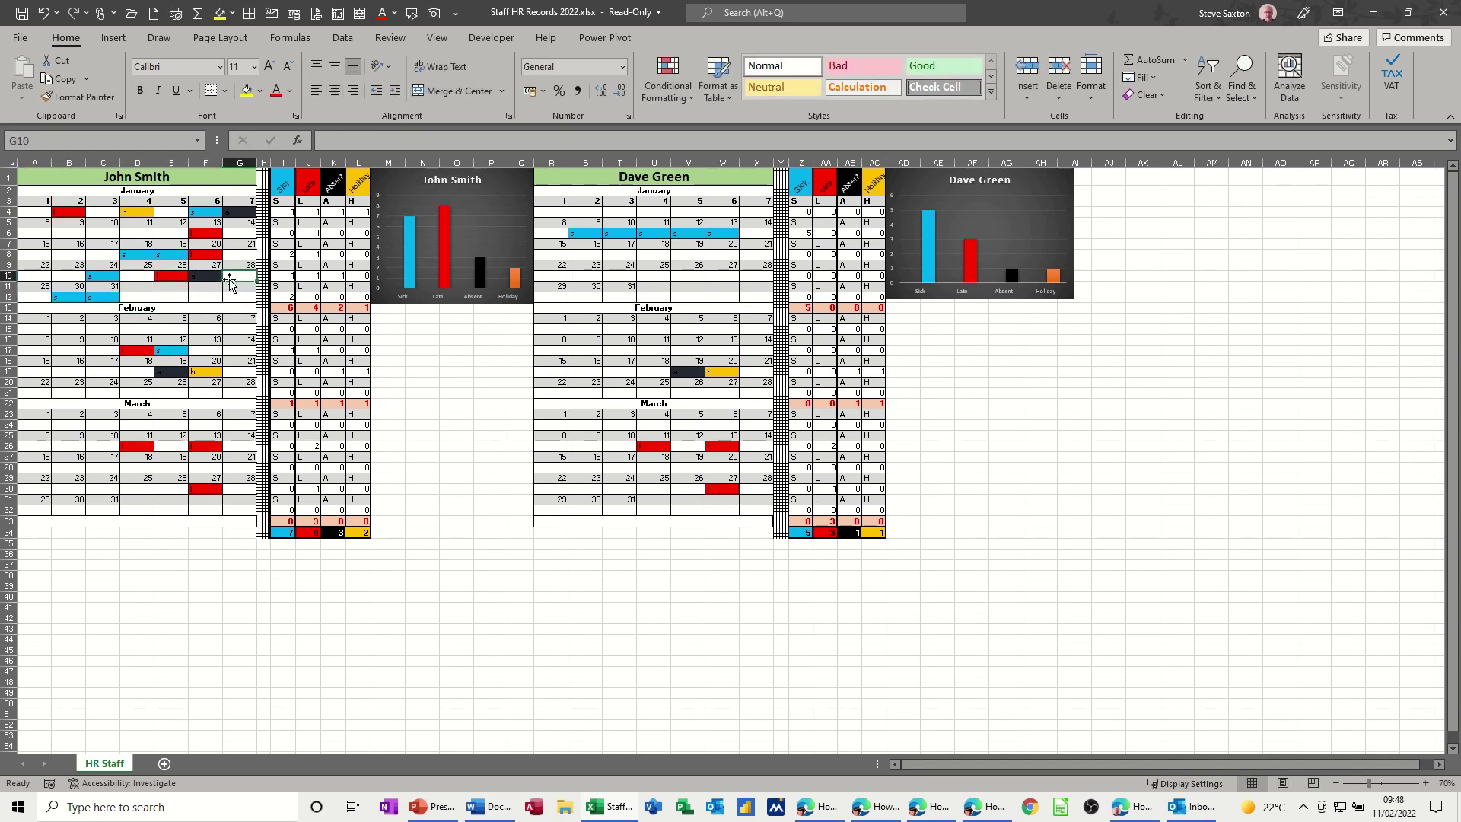
{"action": "type", "text": "h"}
{"action": "left_click", "coordinate": [218, 296]}
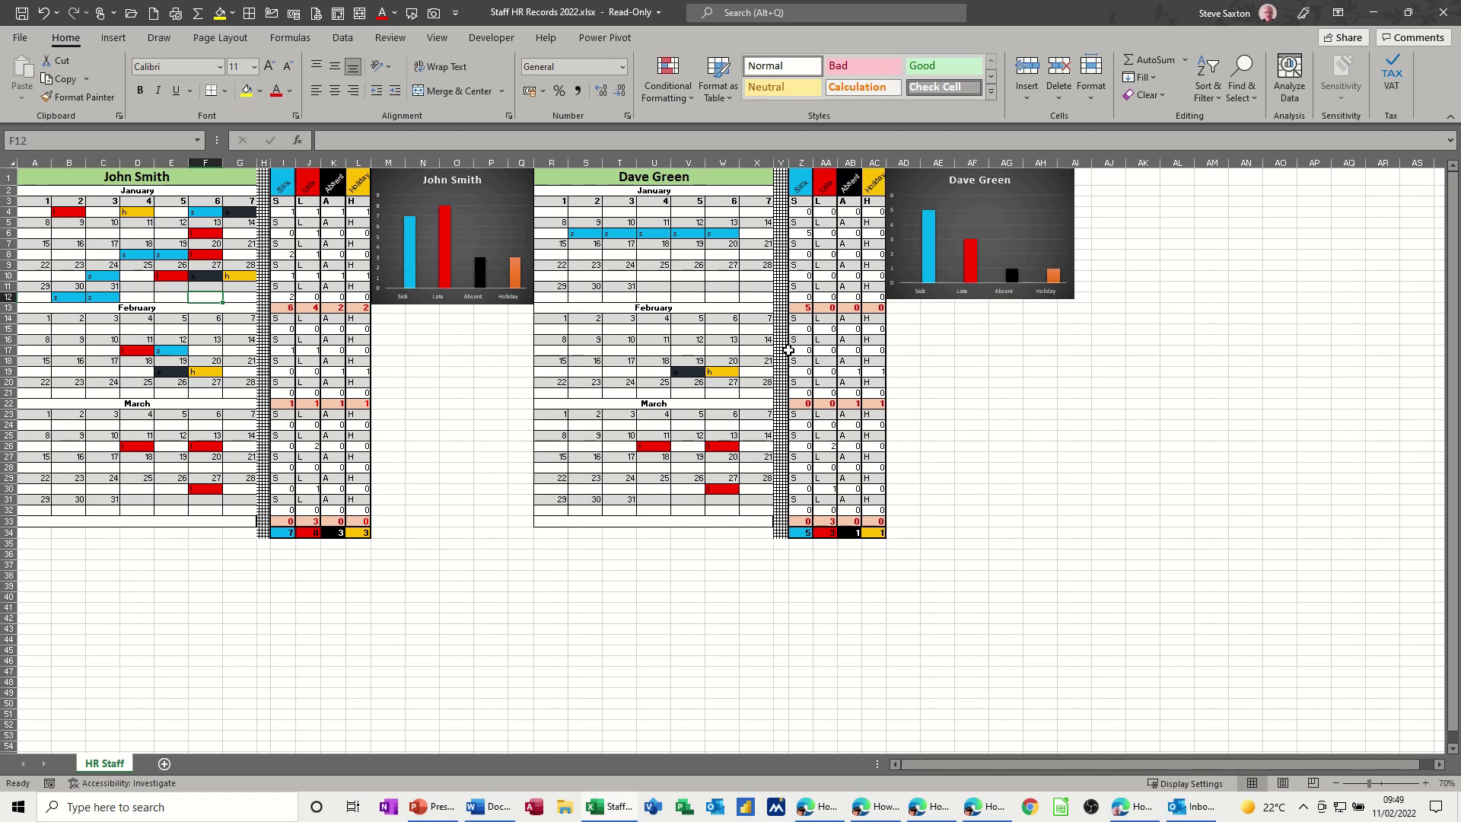
- Enter a in U10, l in V10, s in S10 and h in T8 for the second employee
{"action": "left_click", "coordinate": [649, 279]}
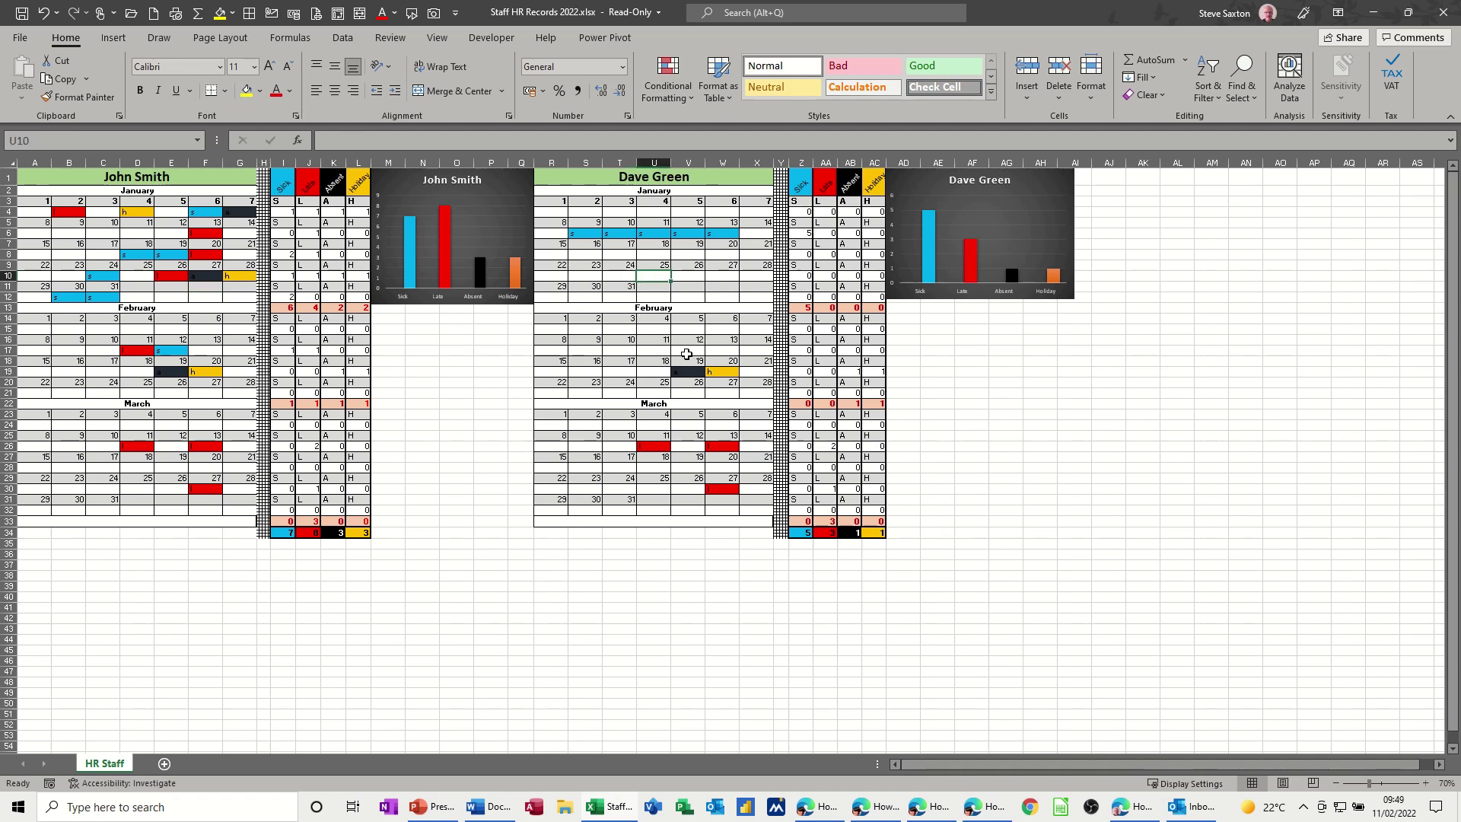
{"action": "left_click", "coordinate": [684, 278]}
{"action": "type", "text": "l"}
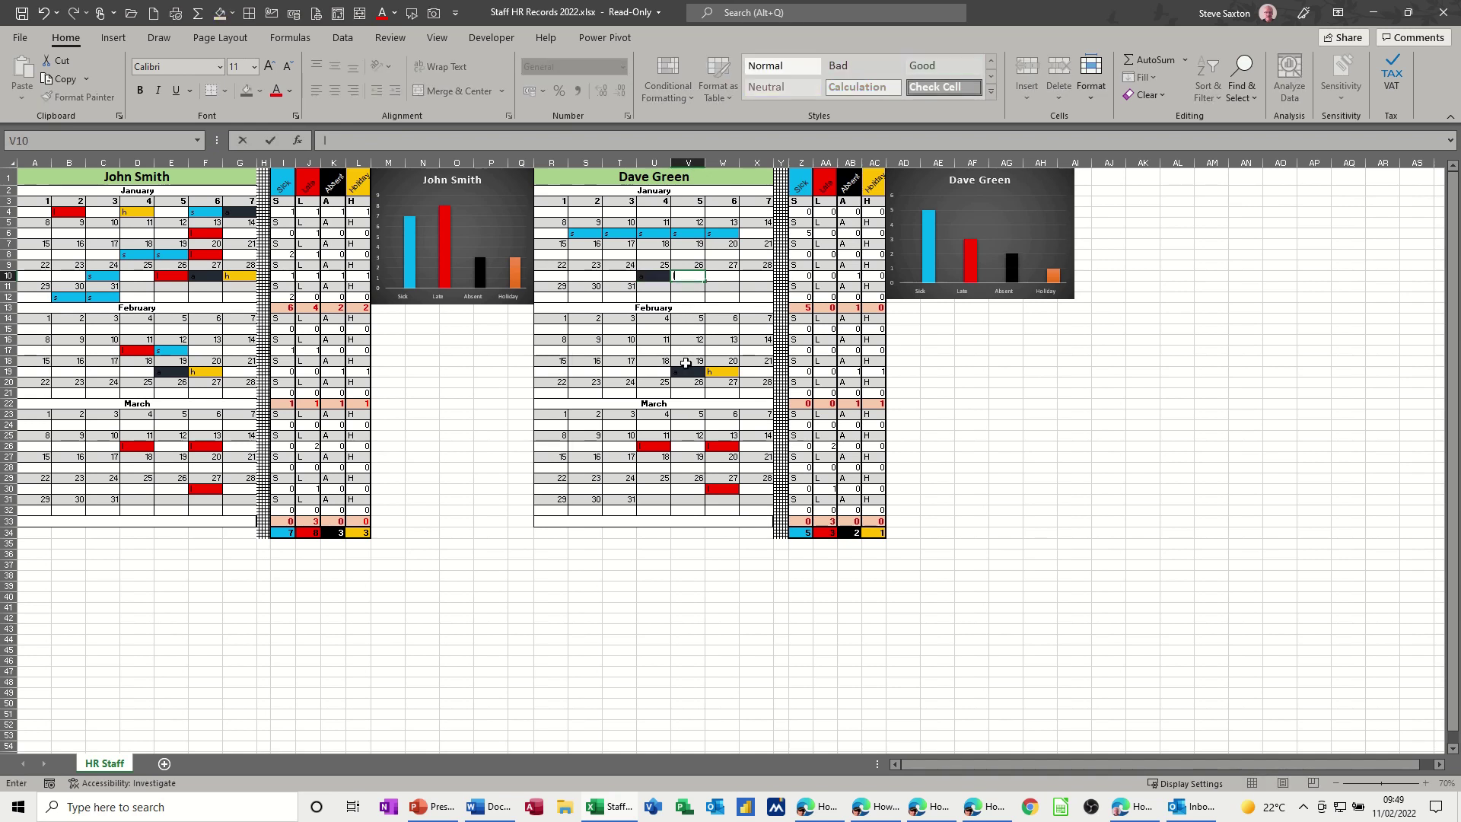
{"action": "left_click", "coordinate": [588, 278]}
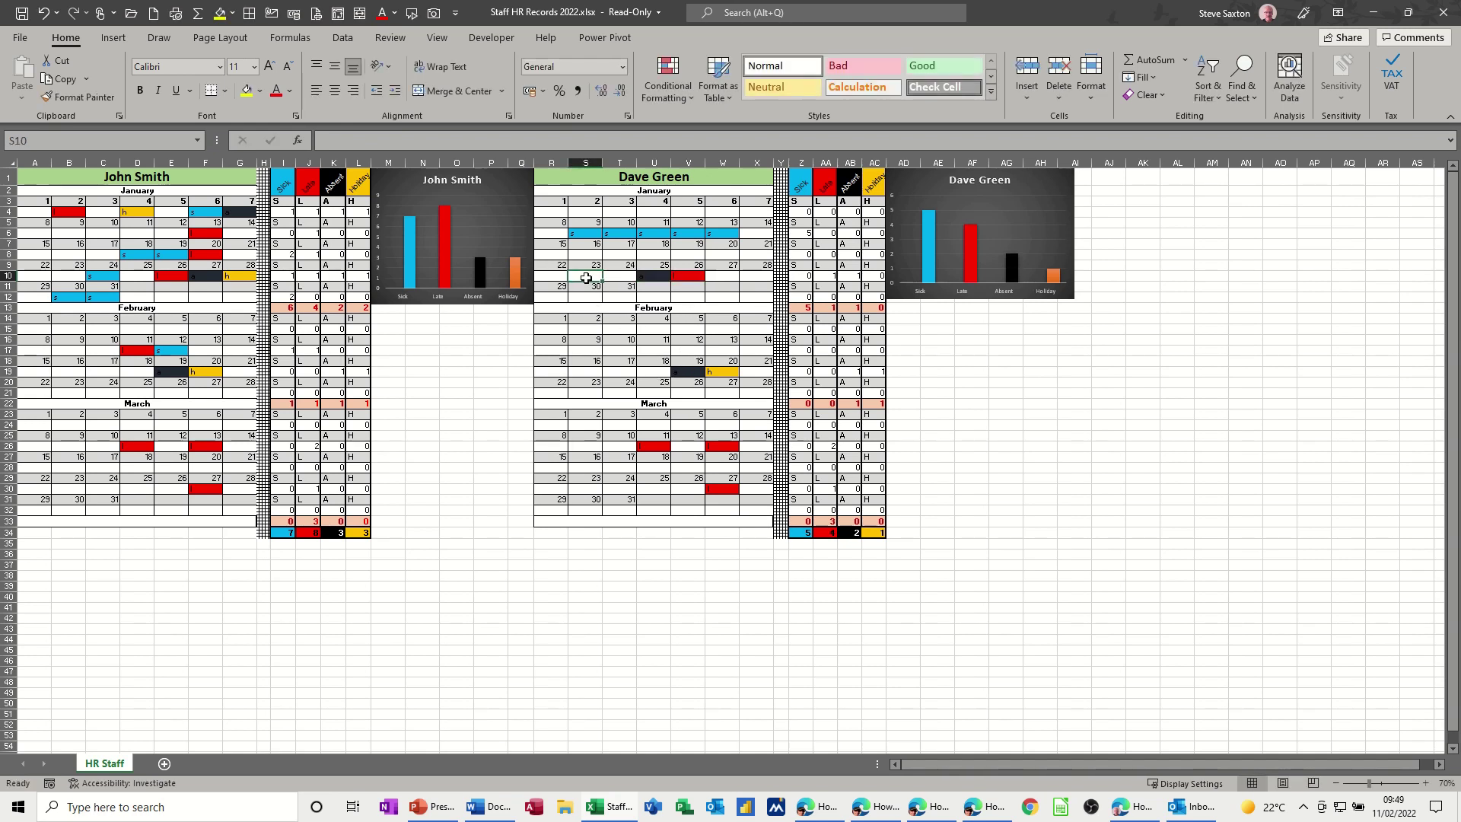
{"action": "type", "text": "s"}
{"action": "left_click", "coordinate": [619, 255]}
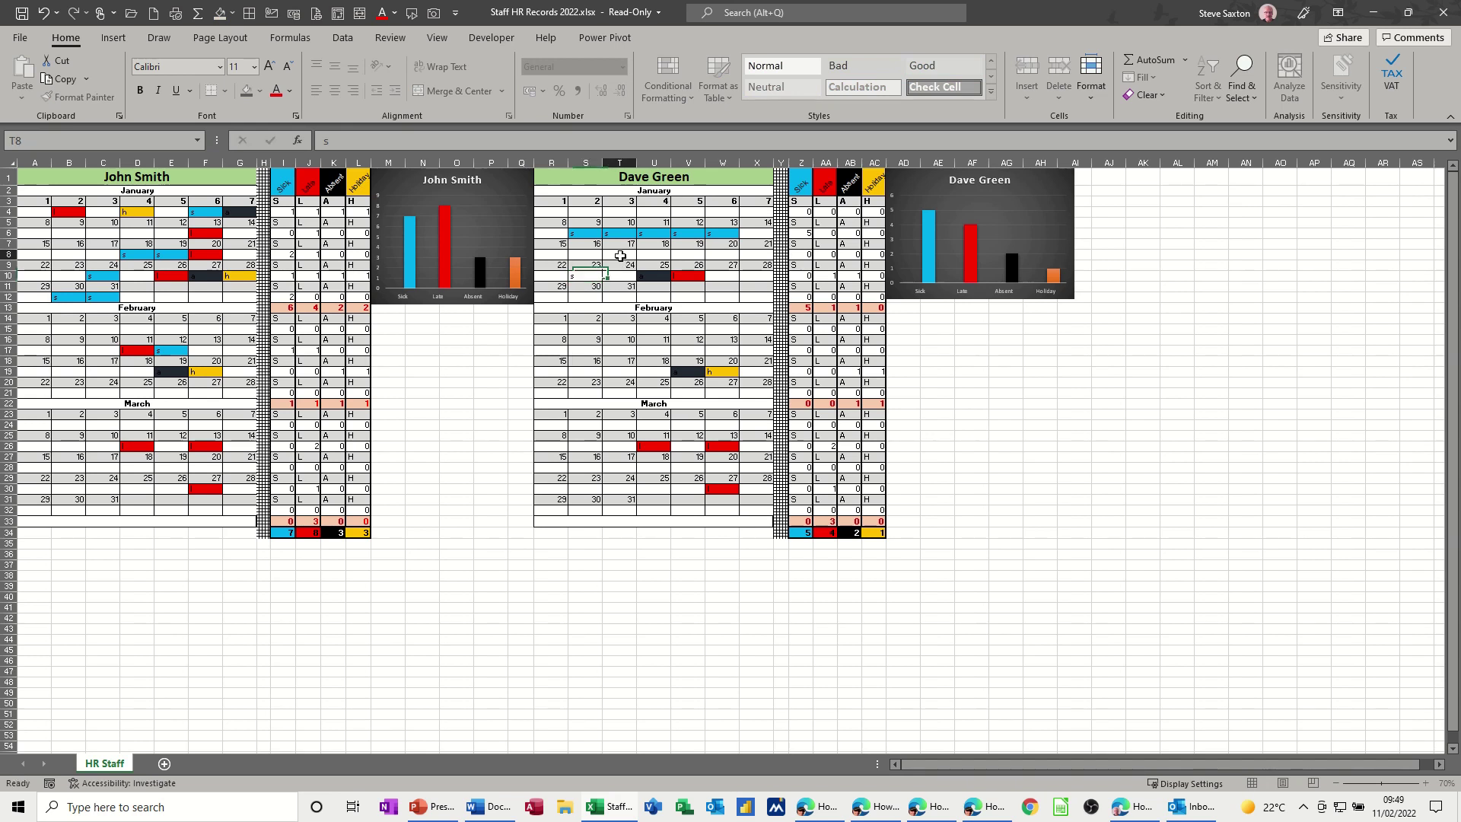
{"action": "type", "text": "h"}
{"action": "left_click", "coordinate": [677, 265]}
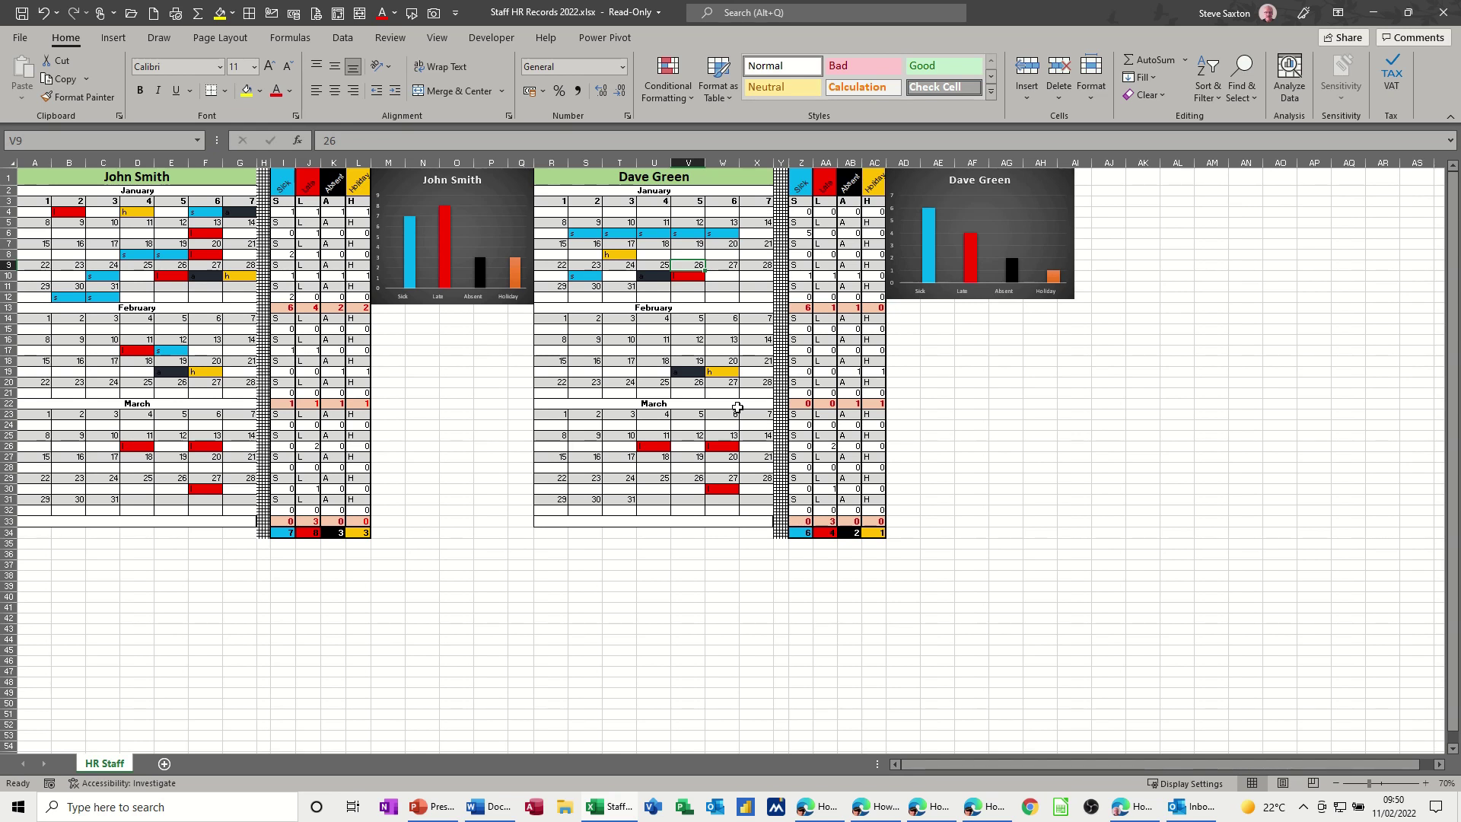
- Insert a new blank worksheet, Sheet1, beside the HR Staff tab
{"action": "left_click", "coordinate": [163, 764]}
- Enter 1 and 2 in A2:B2 and fill the sequence across to G2
{"action": "left_click", "coordinate": [46, 196]}
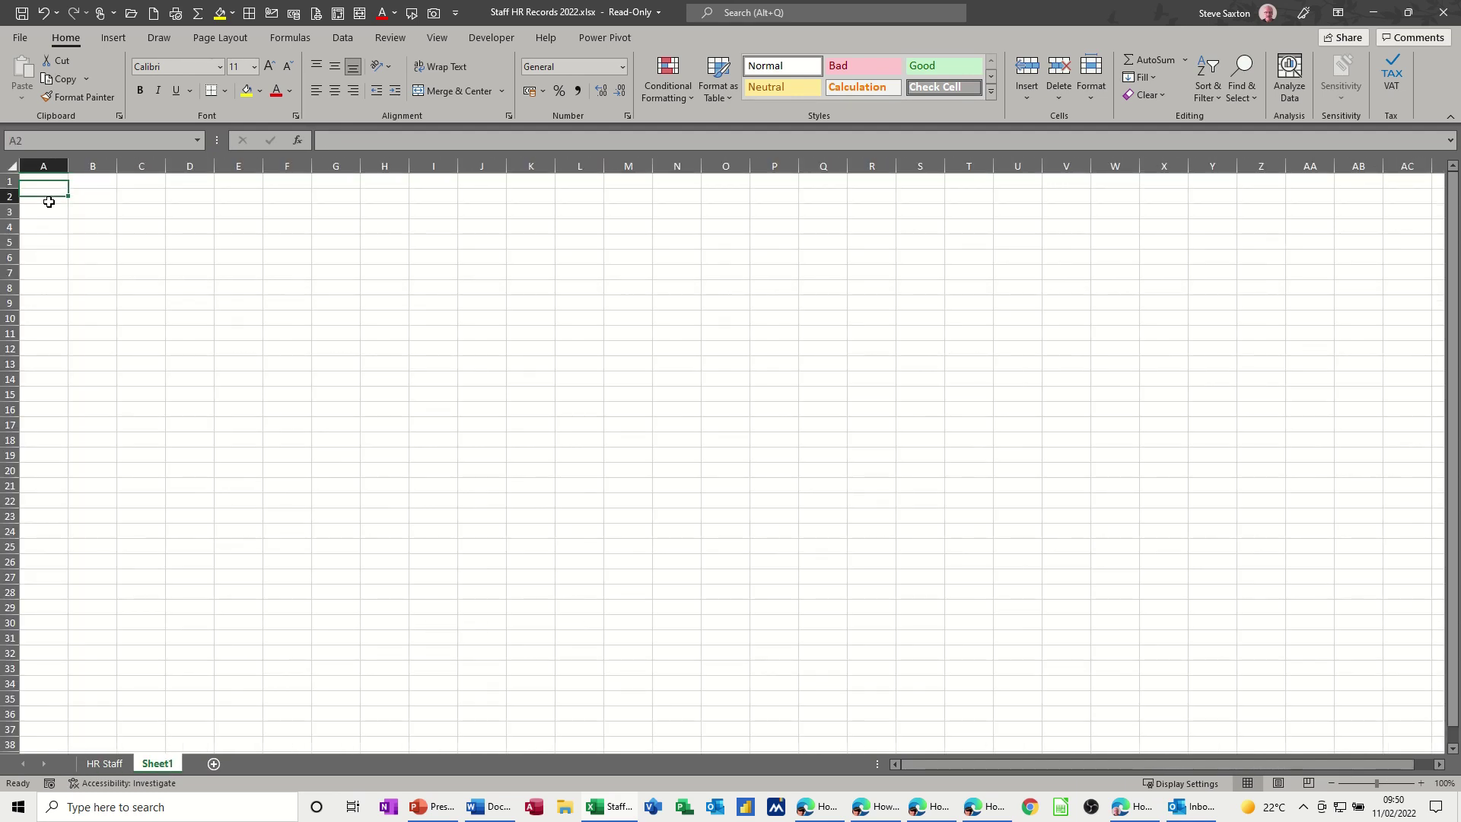
{"action": "type", "text": "1"}
{"action": "key", "text": "Tab"}
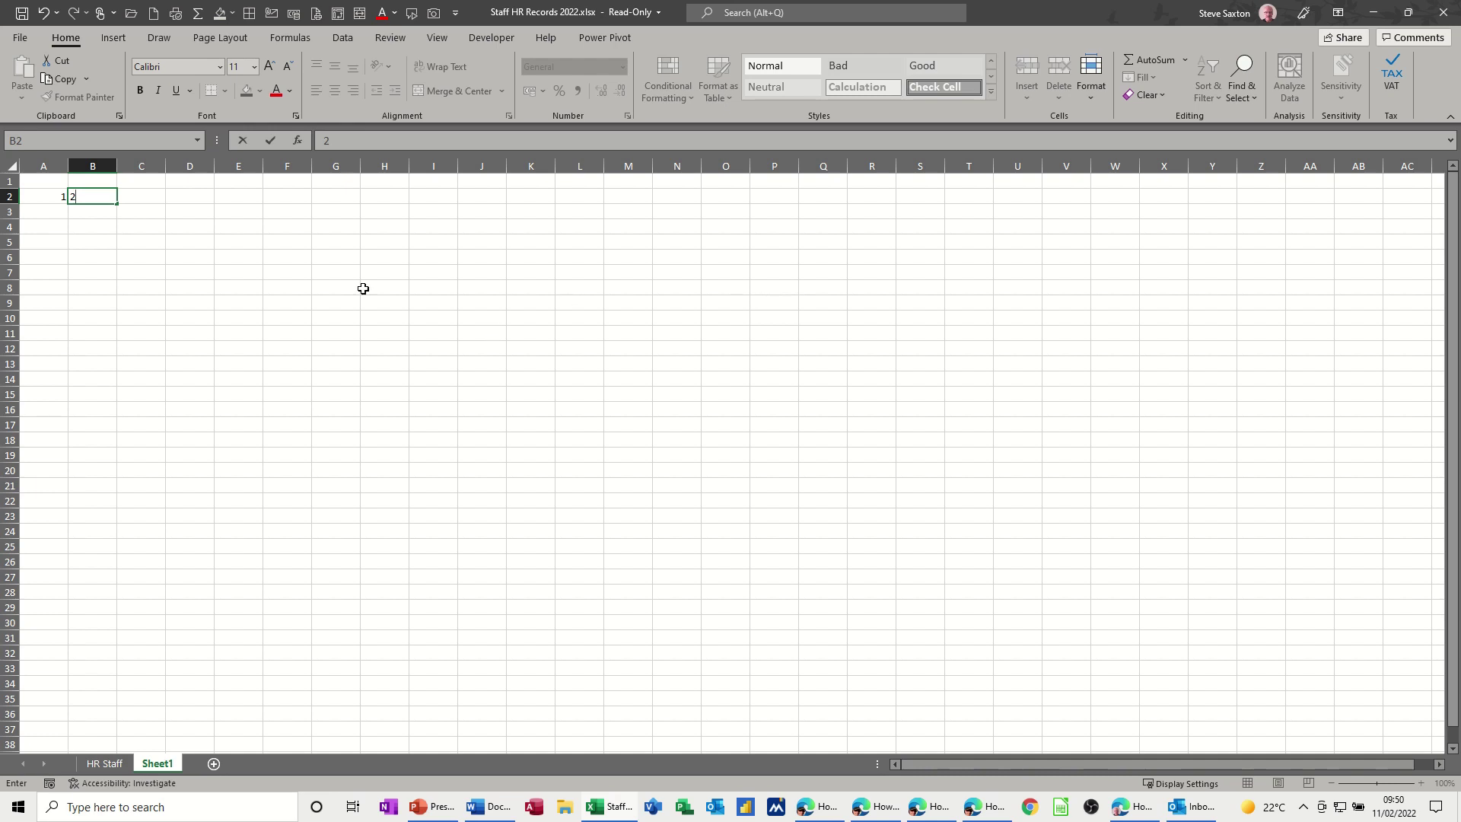
{"action": "left_click", "coordinate": [197, 248]}
{"action": "left_click_drag", "start_coordinate": [52, 195], "coordinate": [340, 204]}
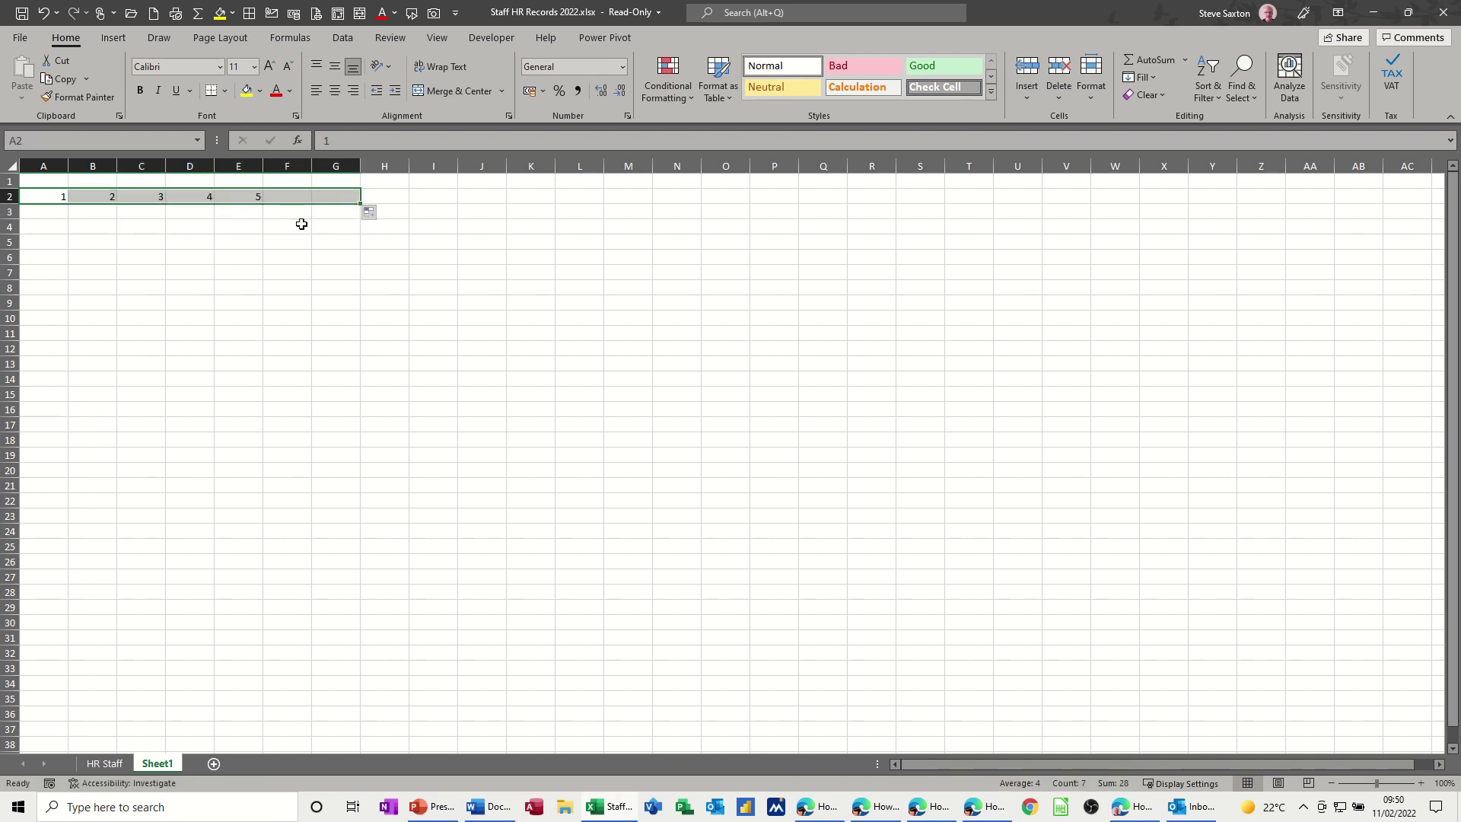
- Enter 8 and 9 in A4:B4 and select them to continue the second week
{"action": "left_click", "coordinate": [34, 226]}
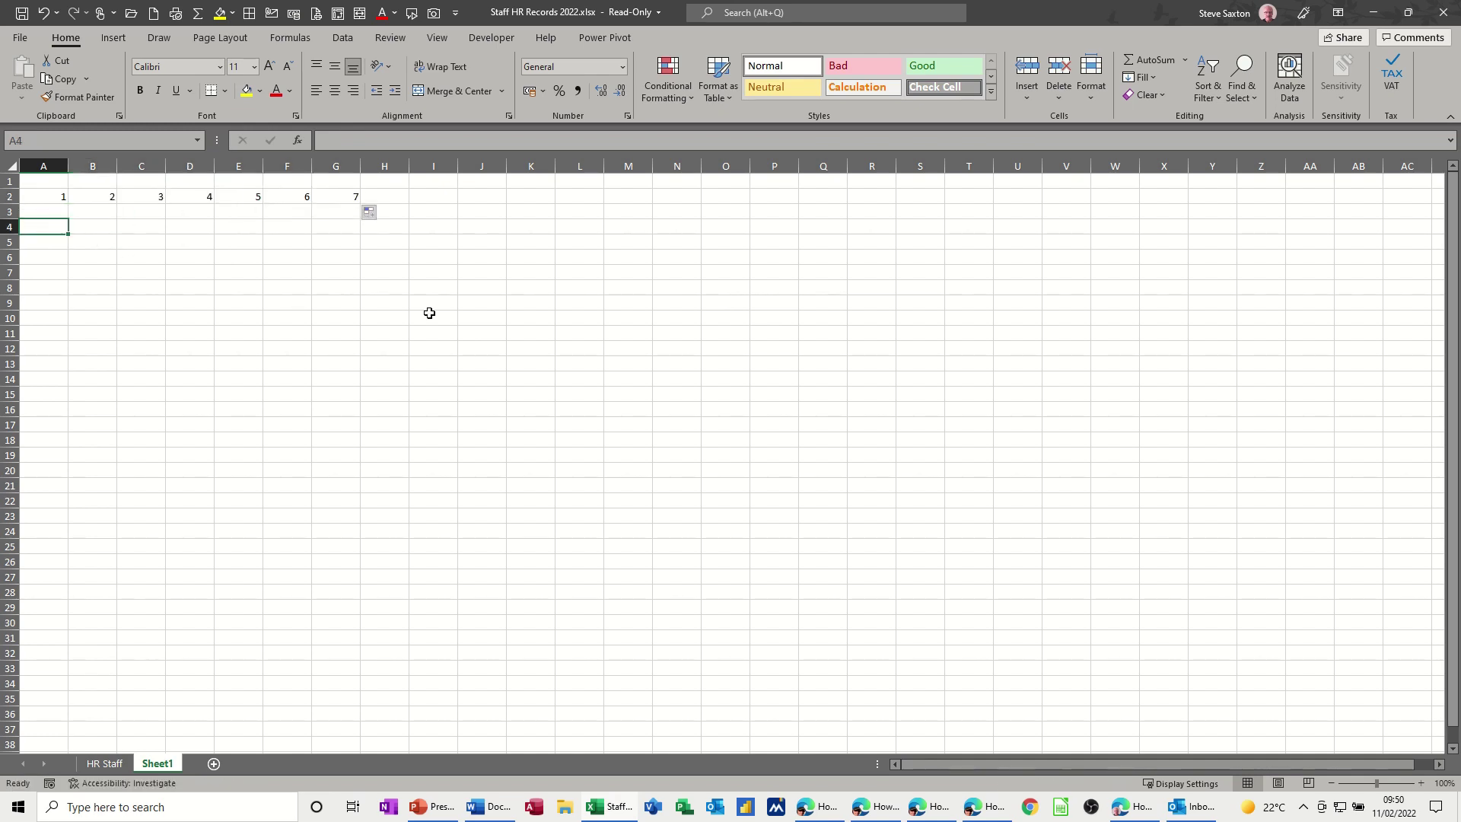
{"action": "type", "text": "8"}
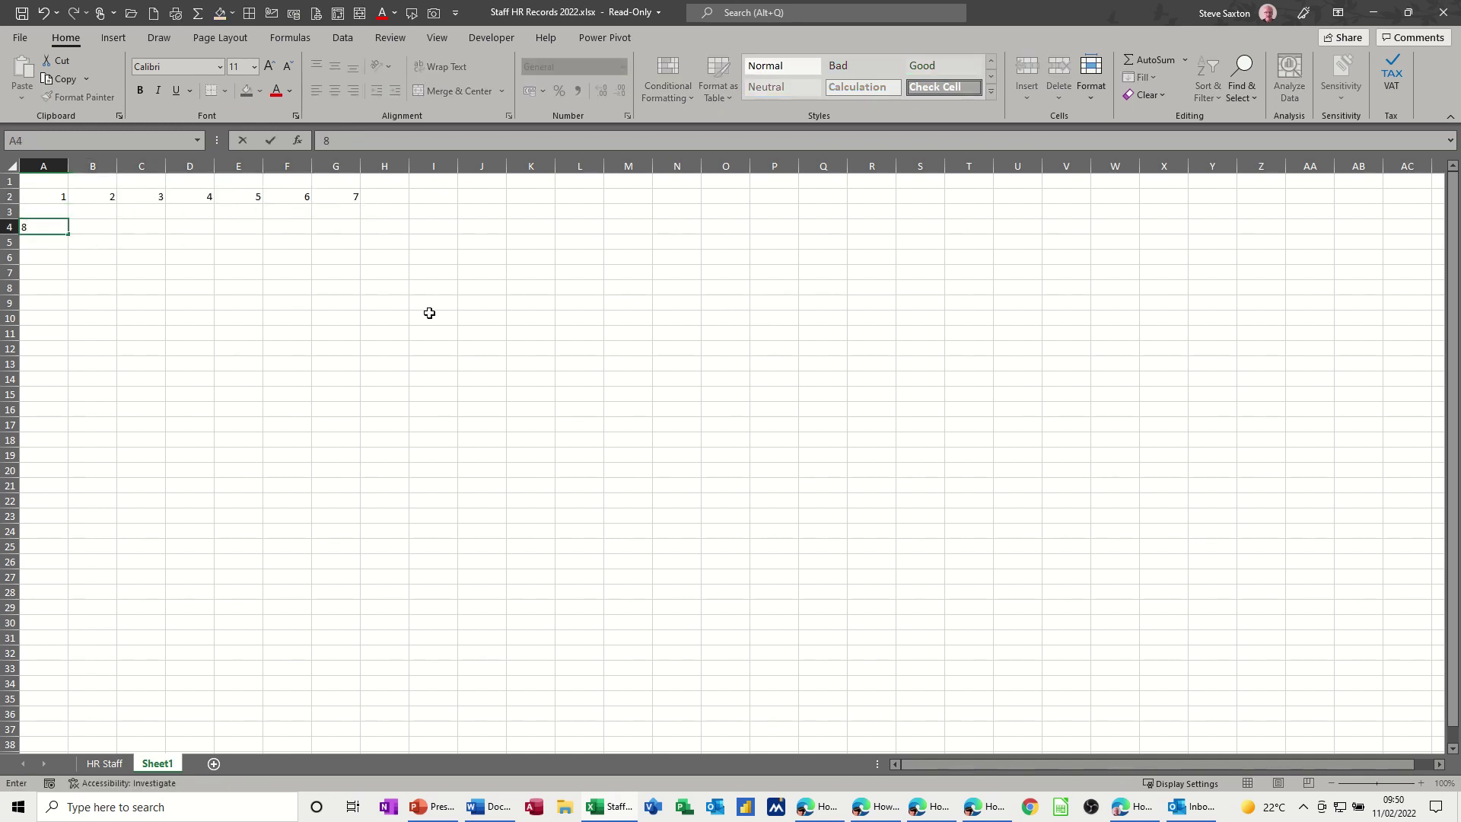
{"action": "key", "text": "Tab"}
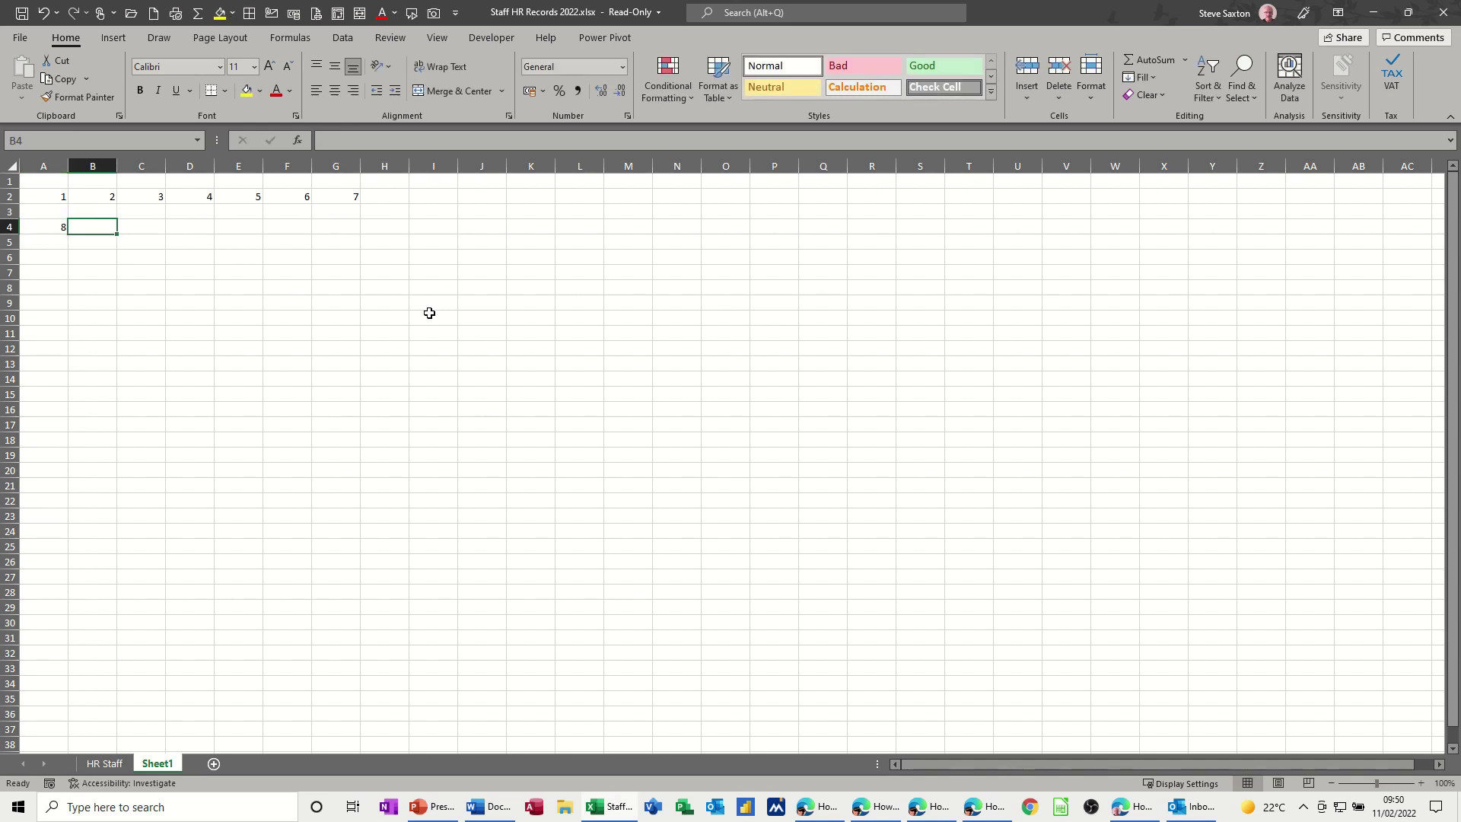
{"action": "type", "text": "9"}
{"action": "left_click", "coordinate": [133, 283]}
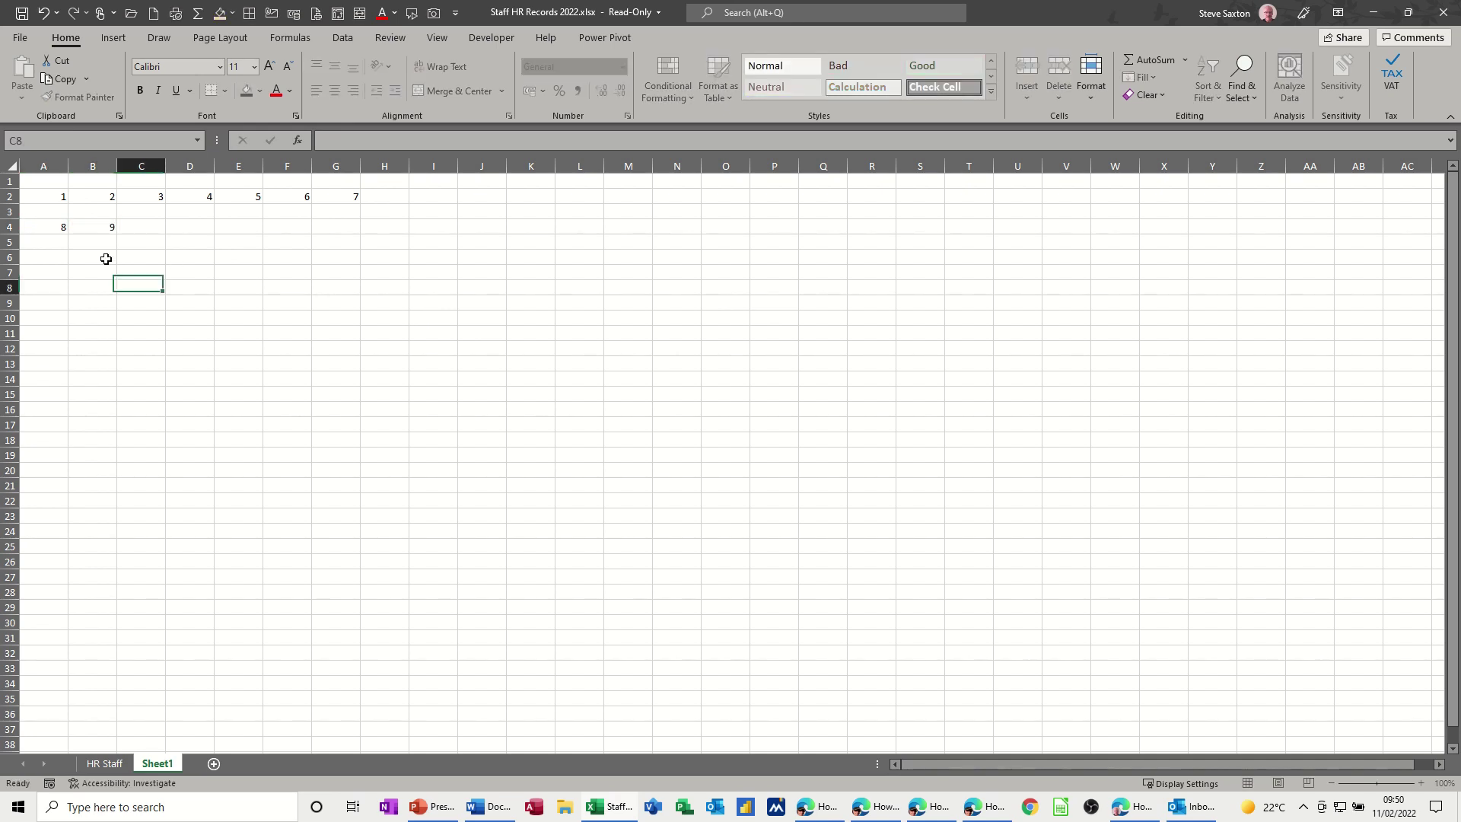
{"action": "left_click_drag", "start_coordinate": [49, 229], "coordinate": [356, 234]}
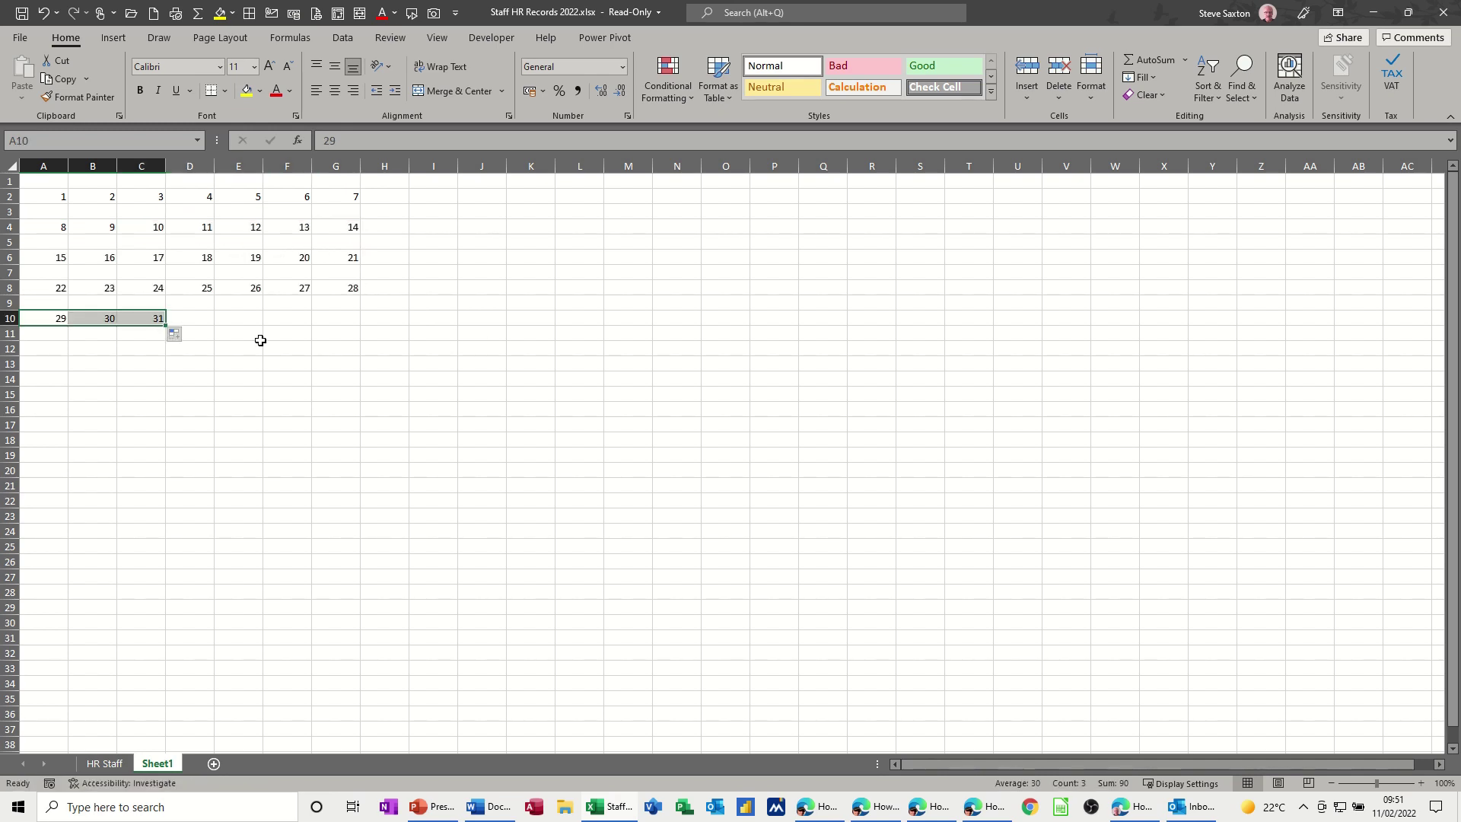
- Merge and centre A1:G1 and type the heading January
{"action": "left_click", "coordinate": [222, 321]}
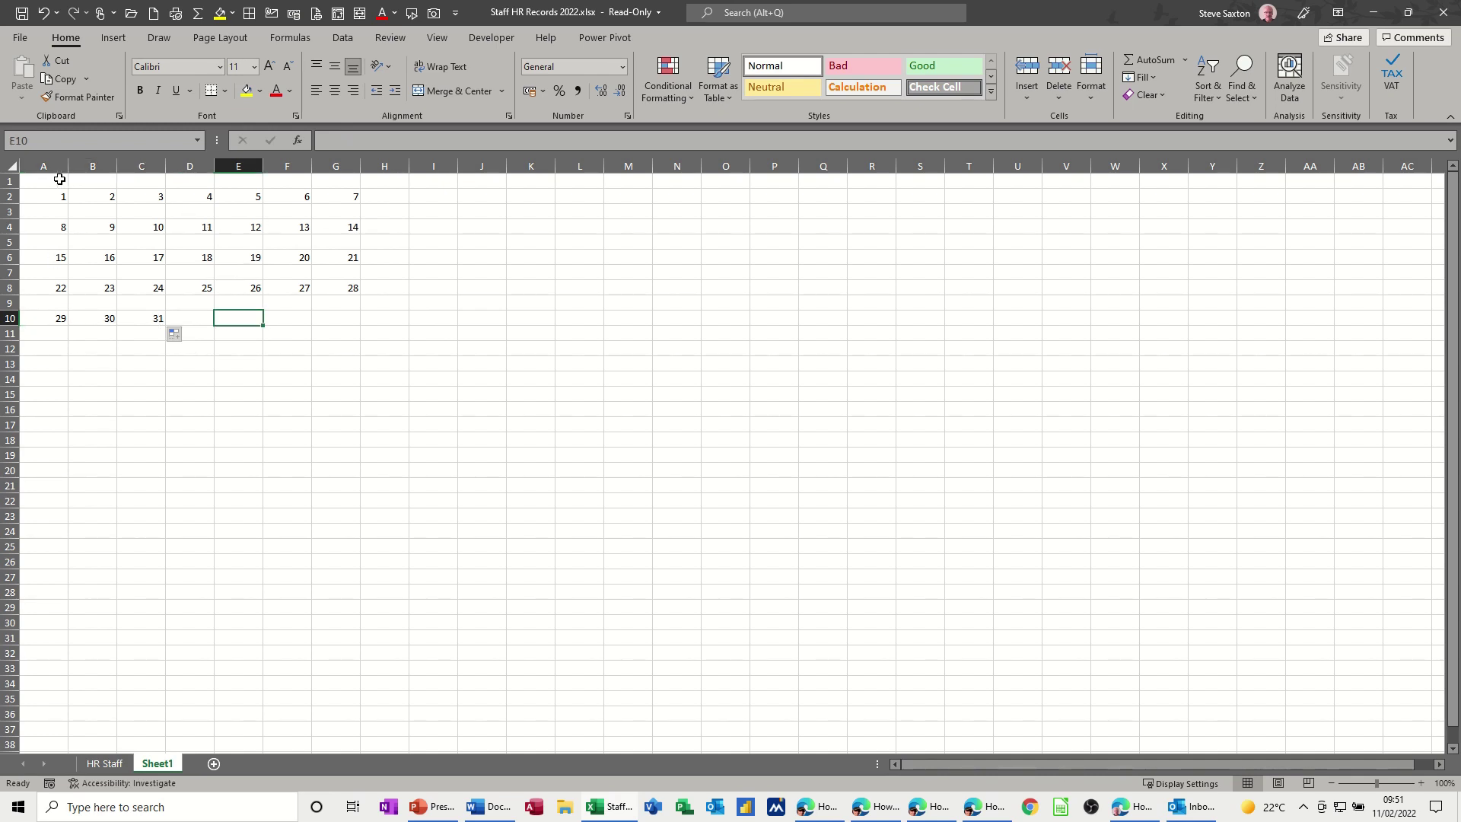
{"action": "left_click_drag", "start_coordinate": [59, 179], "coordinate": [326, 183]}
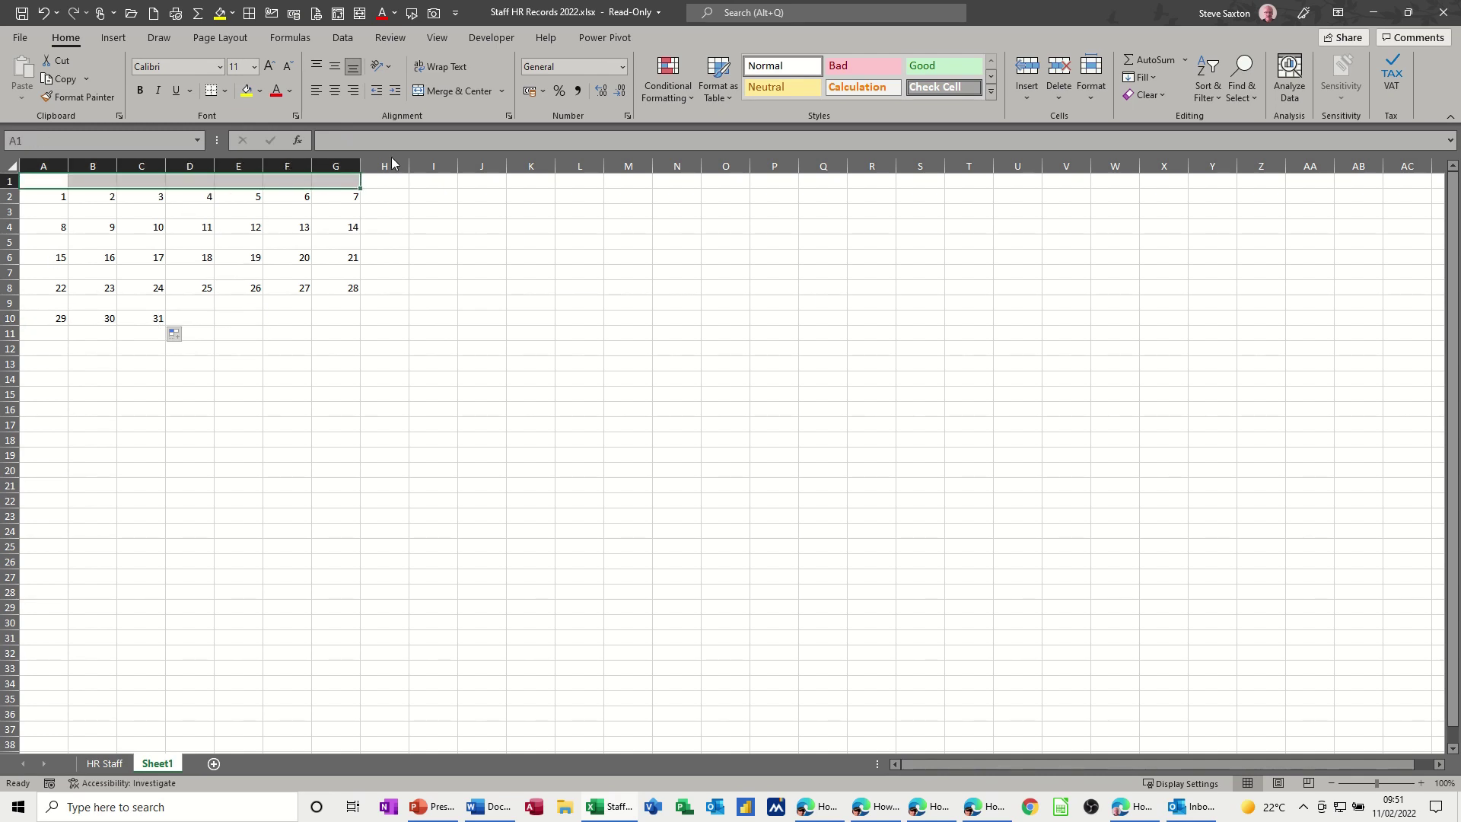
{"action": "left_click", "coordinate": [482, 94]}
{"action": "type", "text": "January"}
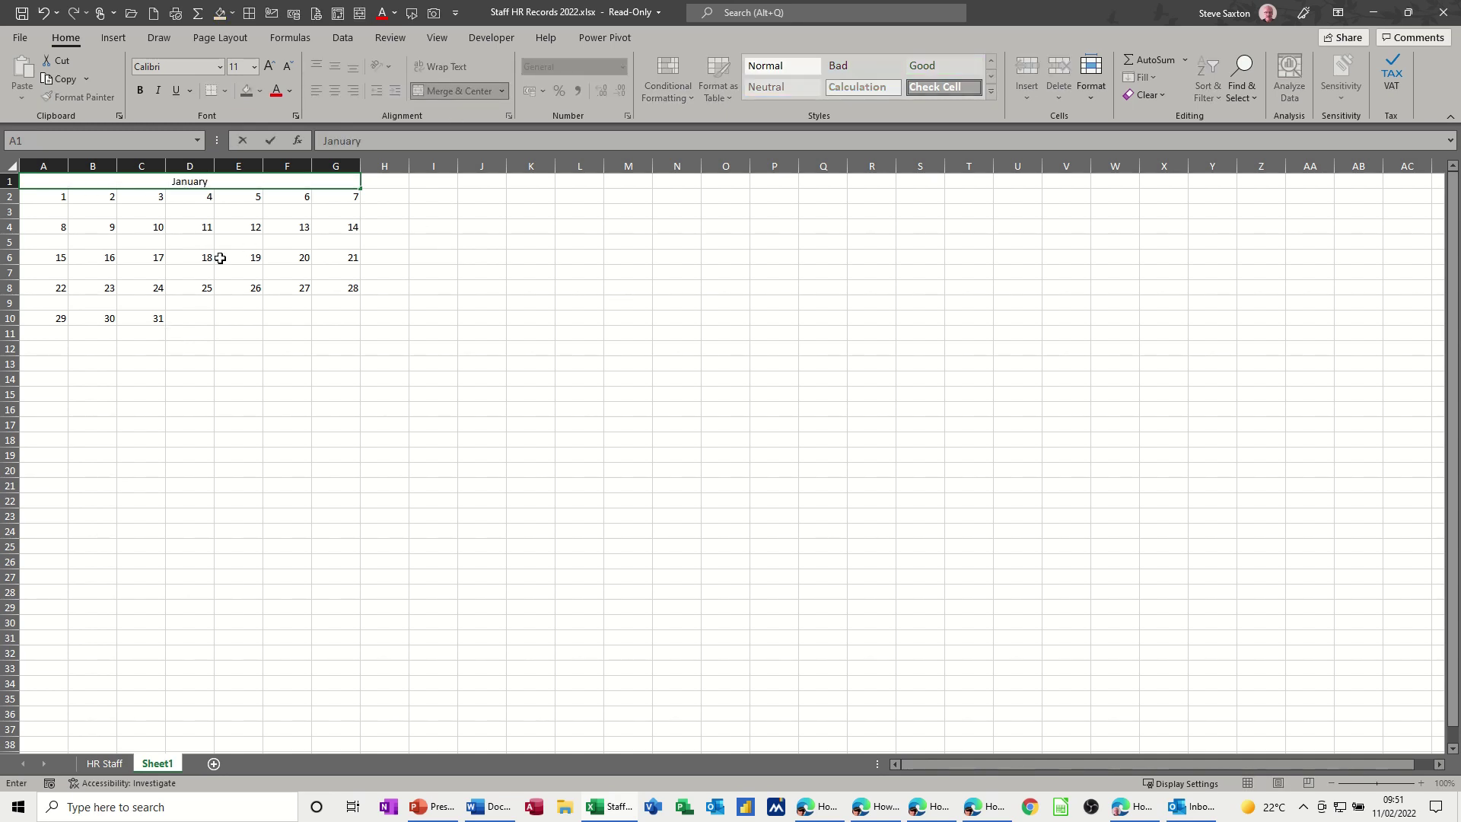
- Select the blank rows 3, 5, 7 and 9 plus A11:C11 together
{"action": "left_click_drag", "start_coordinate": [47, 211], "coordinate": [336, 210]}
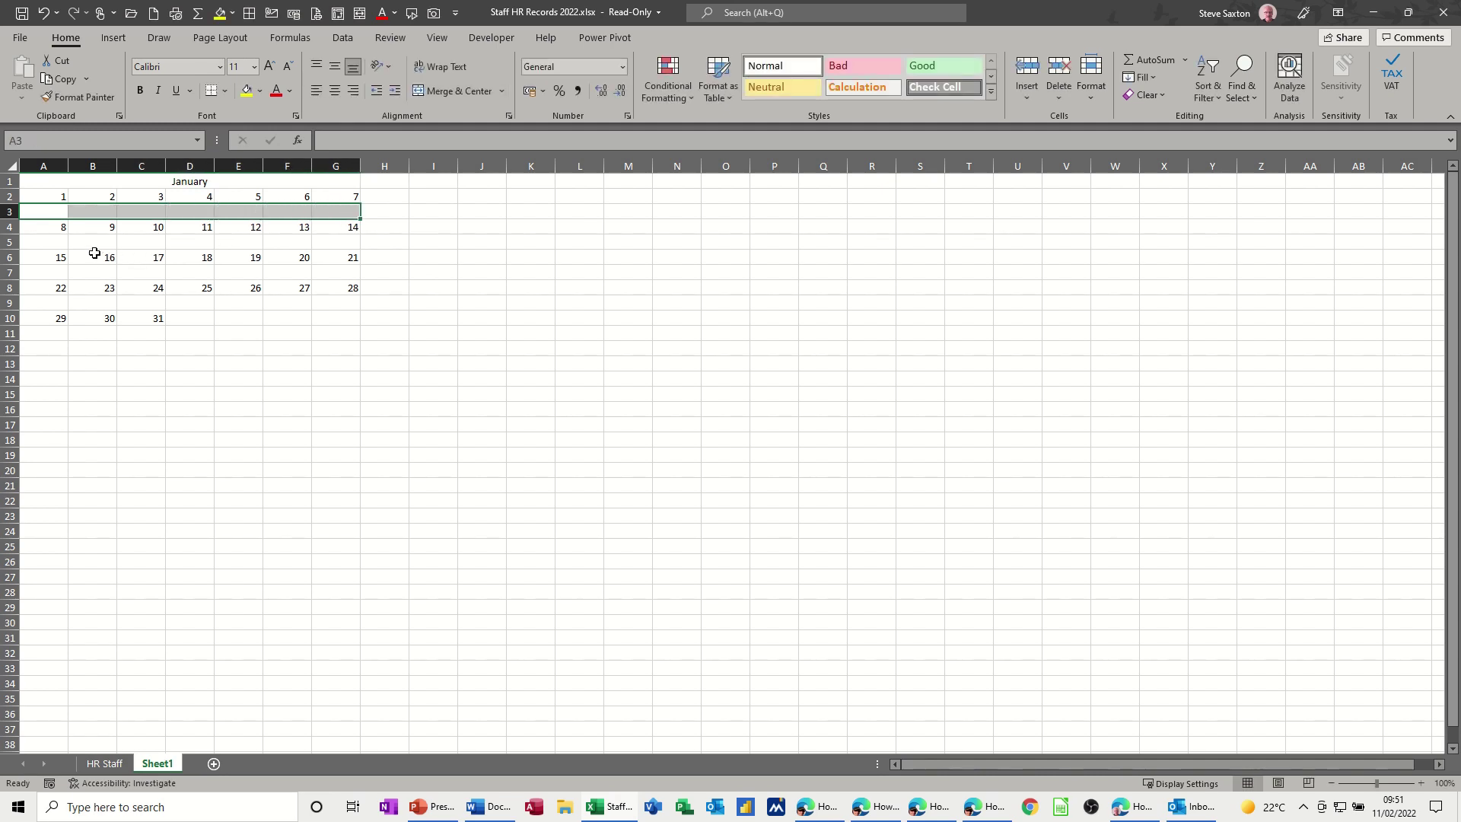
{"action": "left_click_drag", "start_coordinate": [45, 242], "coordinate": [336, 242]}
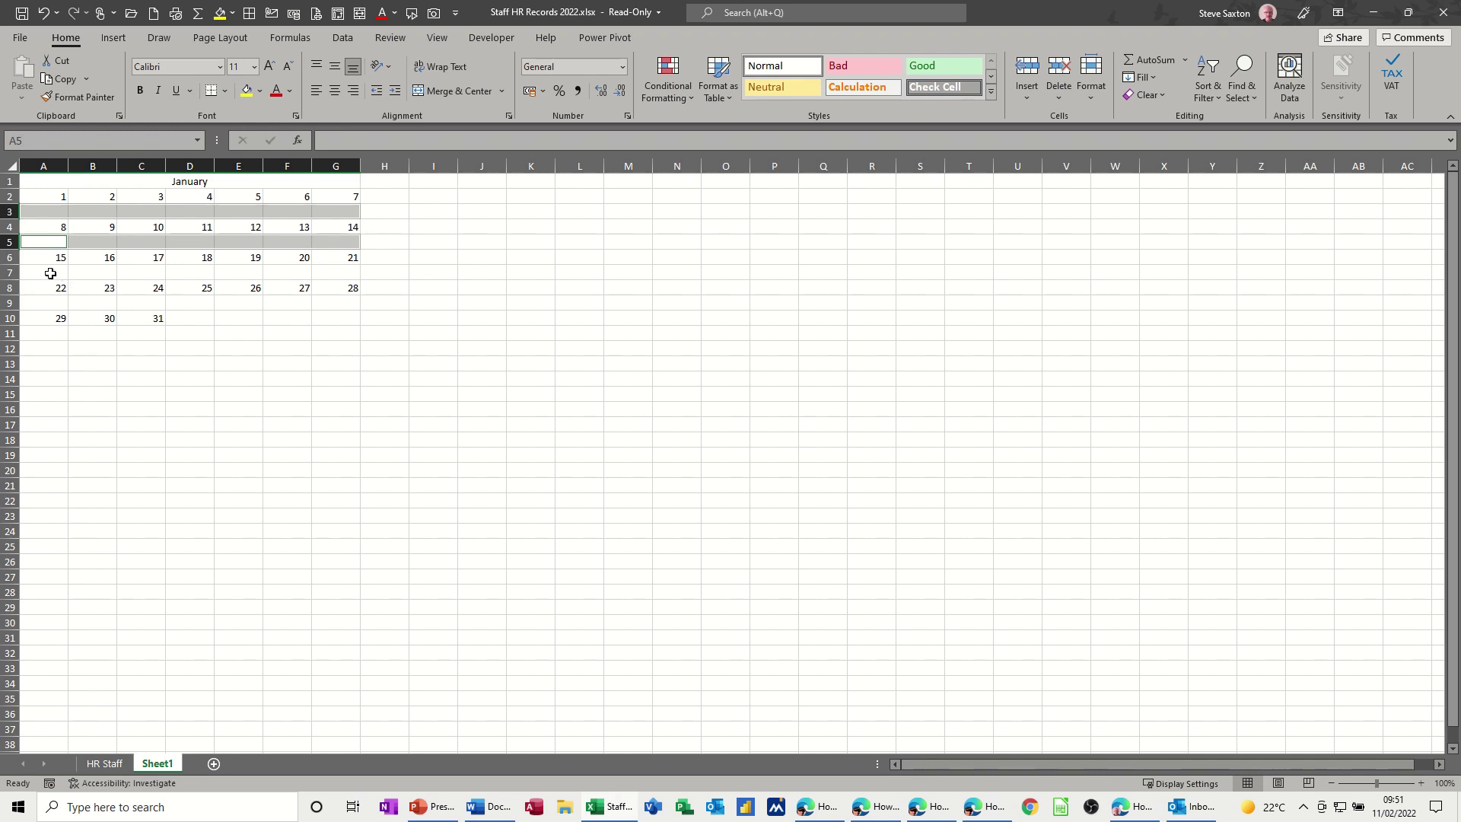
{"action": "left_click_drag", "start_coordinate": [50, 273], "coordinate": [329, 272], "text": "ctrl"}
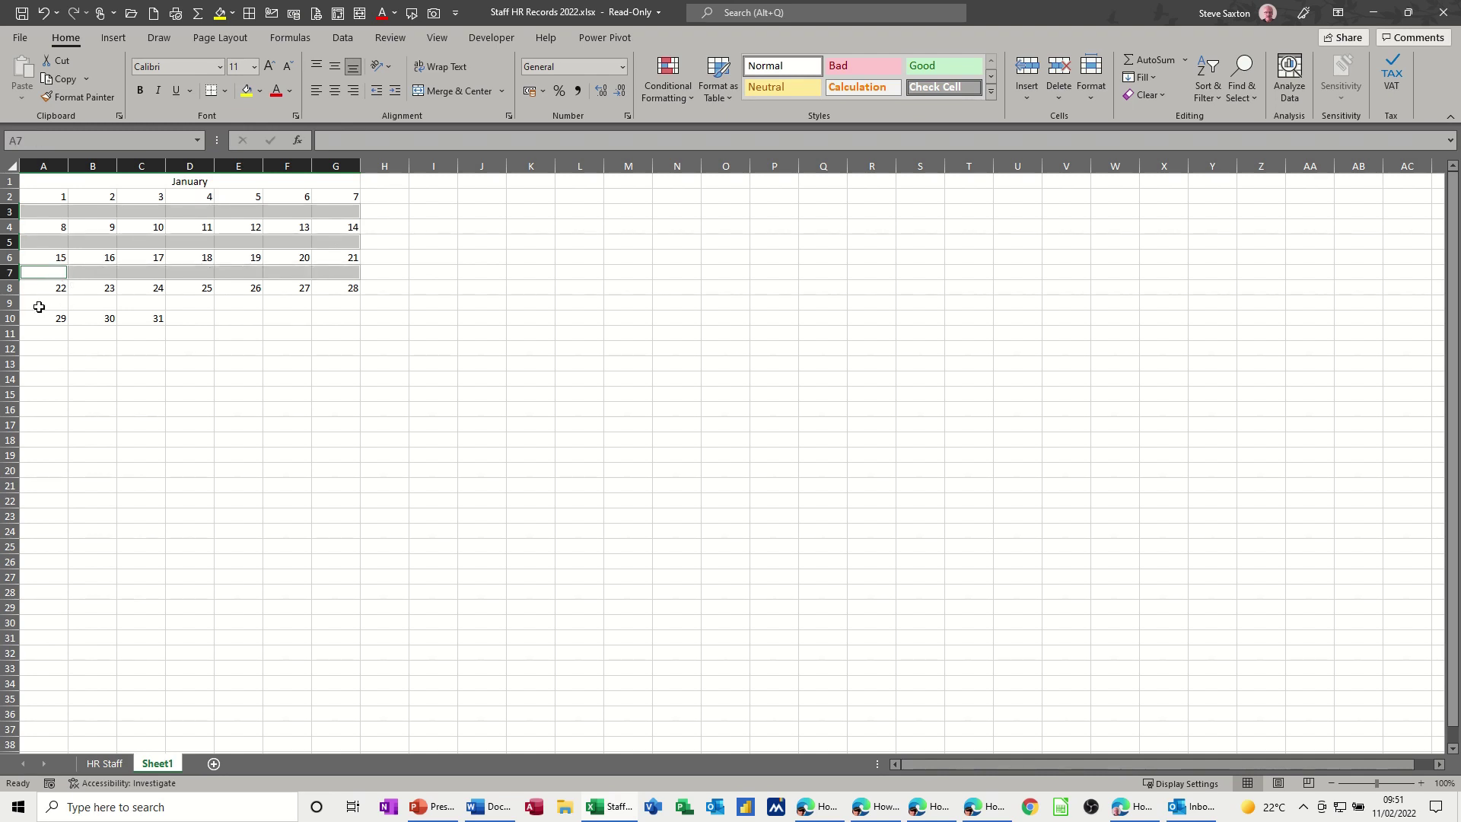
{"action": "left_click_drag", "start_coordinate": [39, 306], "coordinate": [336, 302], "text": "ctrl"}
{"action": "left_click", "coordinate": [50, 336], "text": "ctrl"}
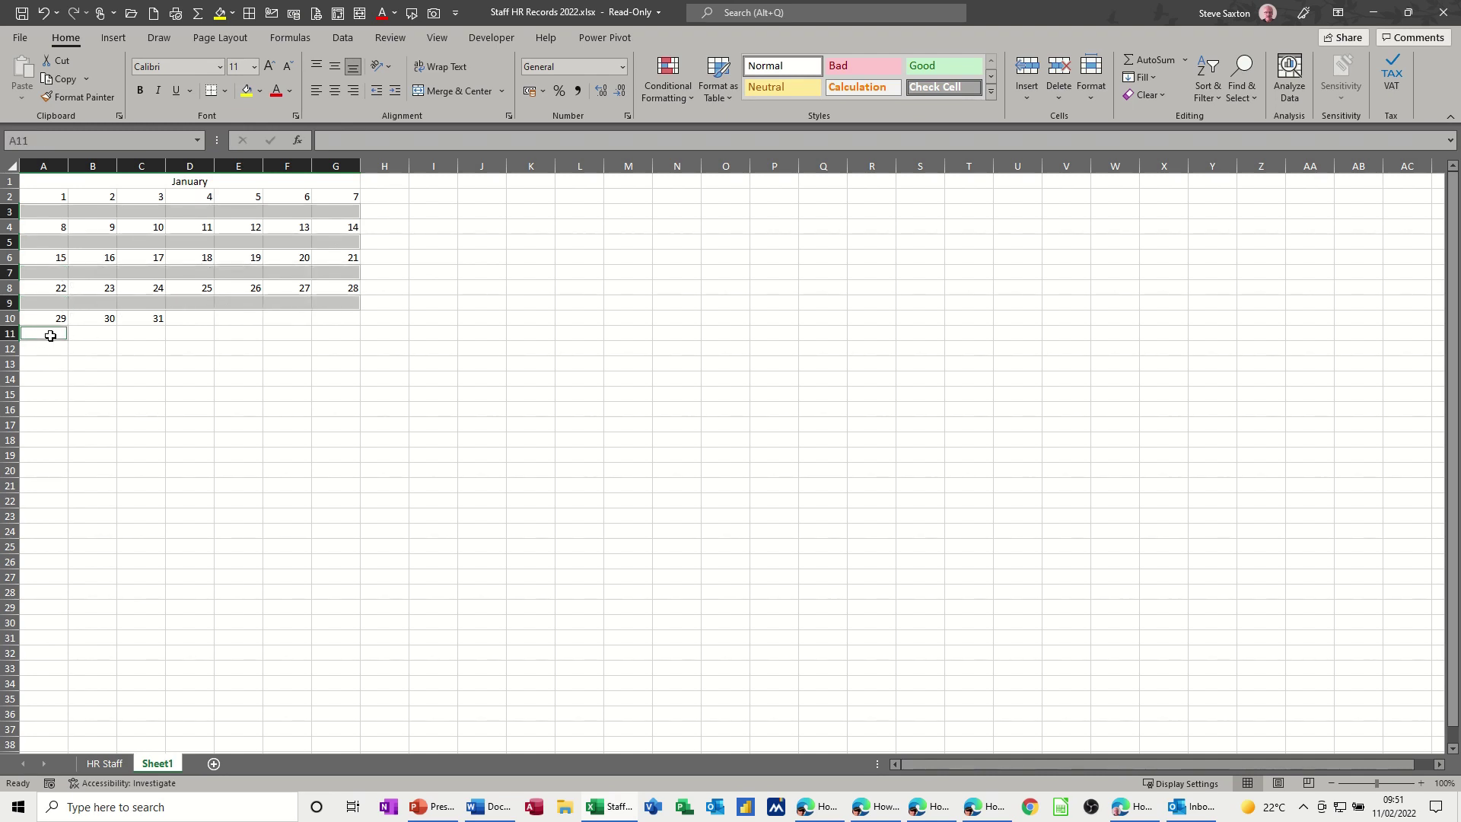
{"action": "left_click_drag", "start_coordinate": [50, 335], "coordinate": [150, 335], "text": "ctrl"}
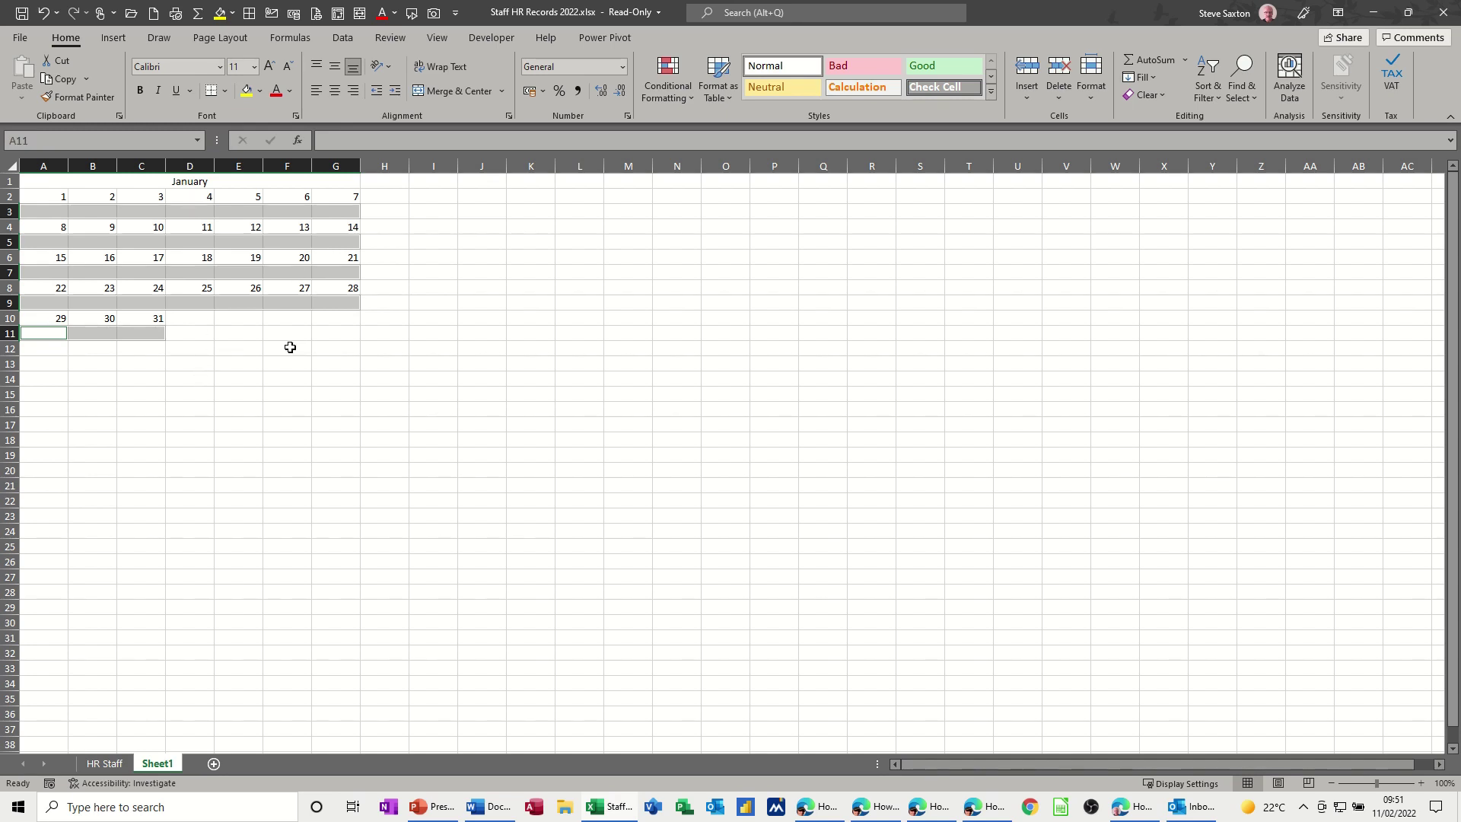
- In Manage Rules, start a new rule formatting cells equal to S
{"action": "left_click", "coordinate": [660, 81]}
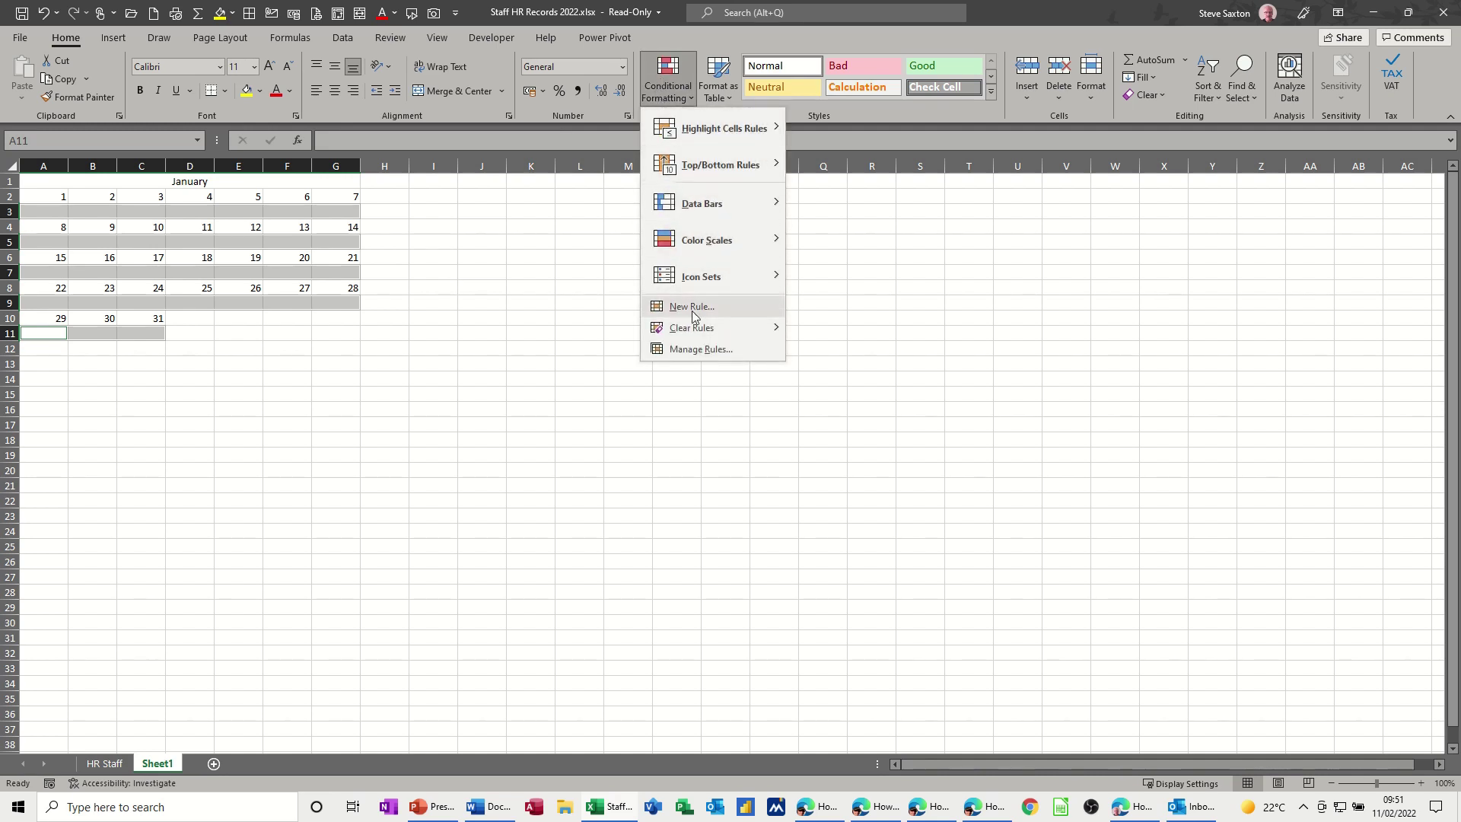
{"action": "left_click", "coordinate": [692, 353]}
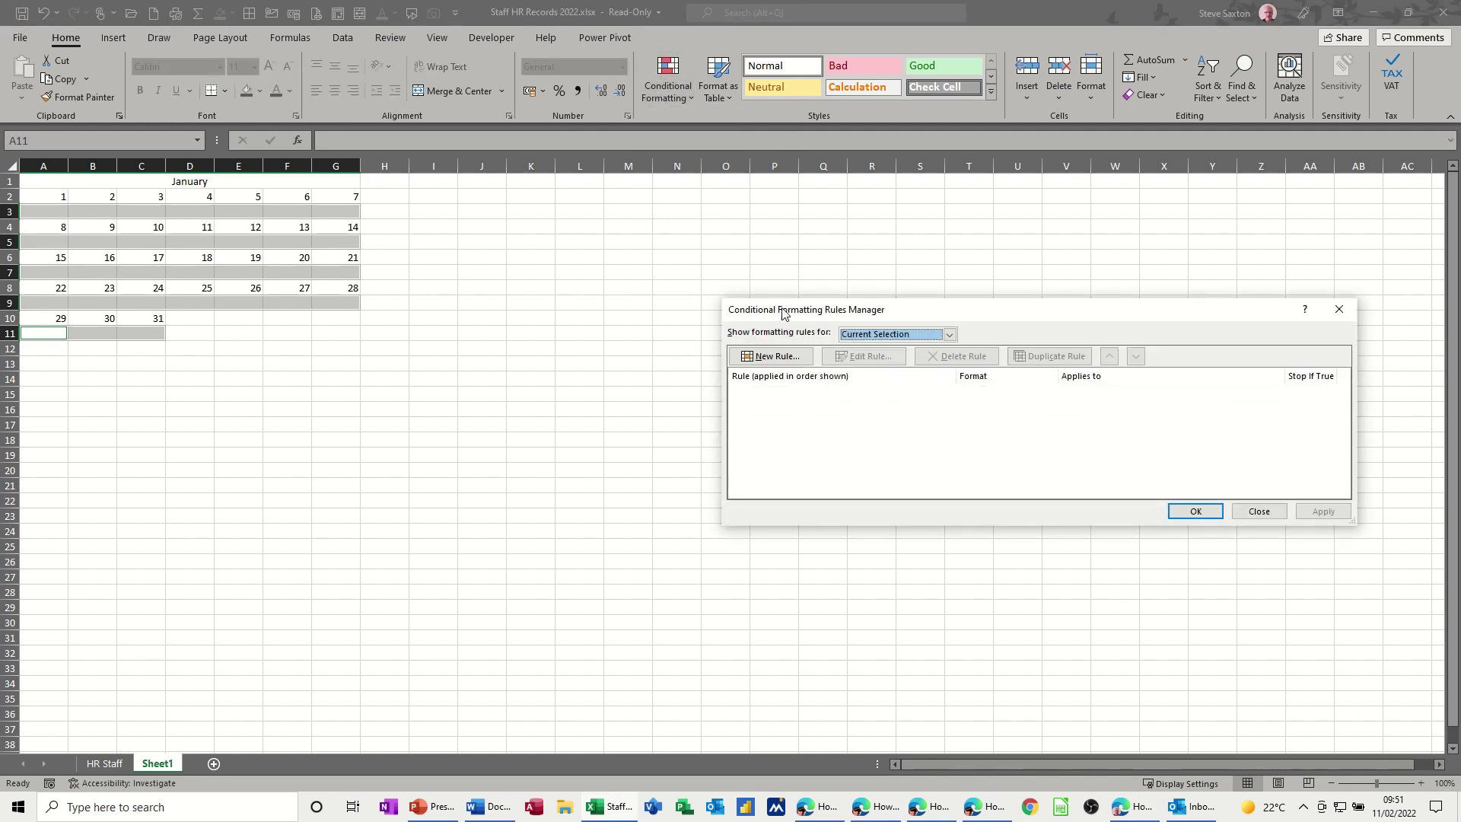
{"action": "left_click_drag", "start_coordinate": [799, 304], "coordinate": [449, 226]}
{"action": "left_click", "coordinate": [439, 274]}
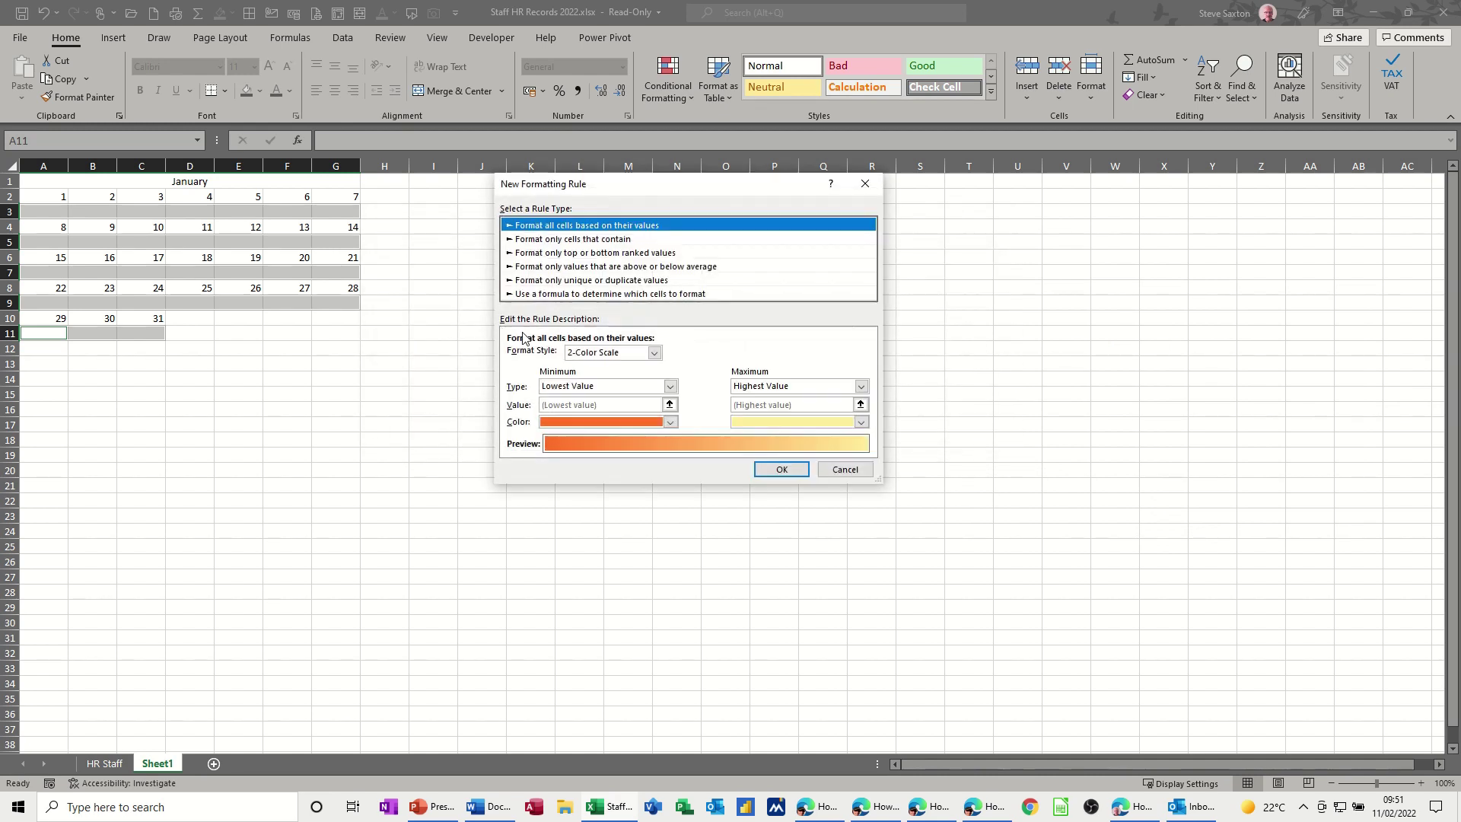
{"action": "left_click", "coordinate": [551, 244]}
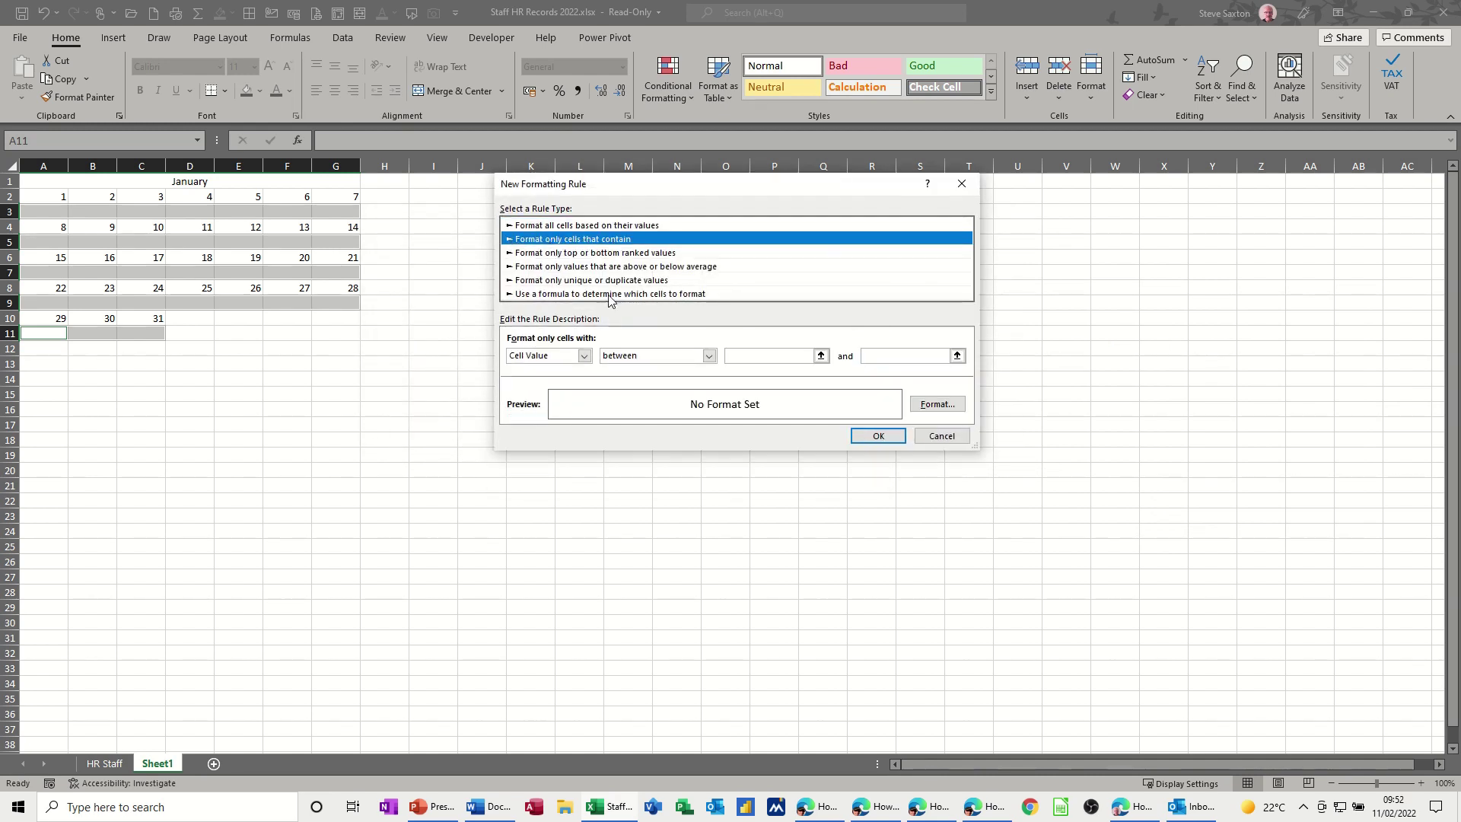
{"action": "left_click", "coordinate": [708, 357]}
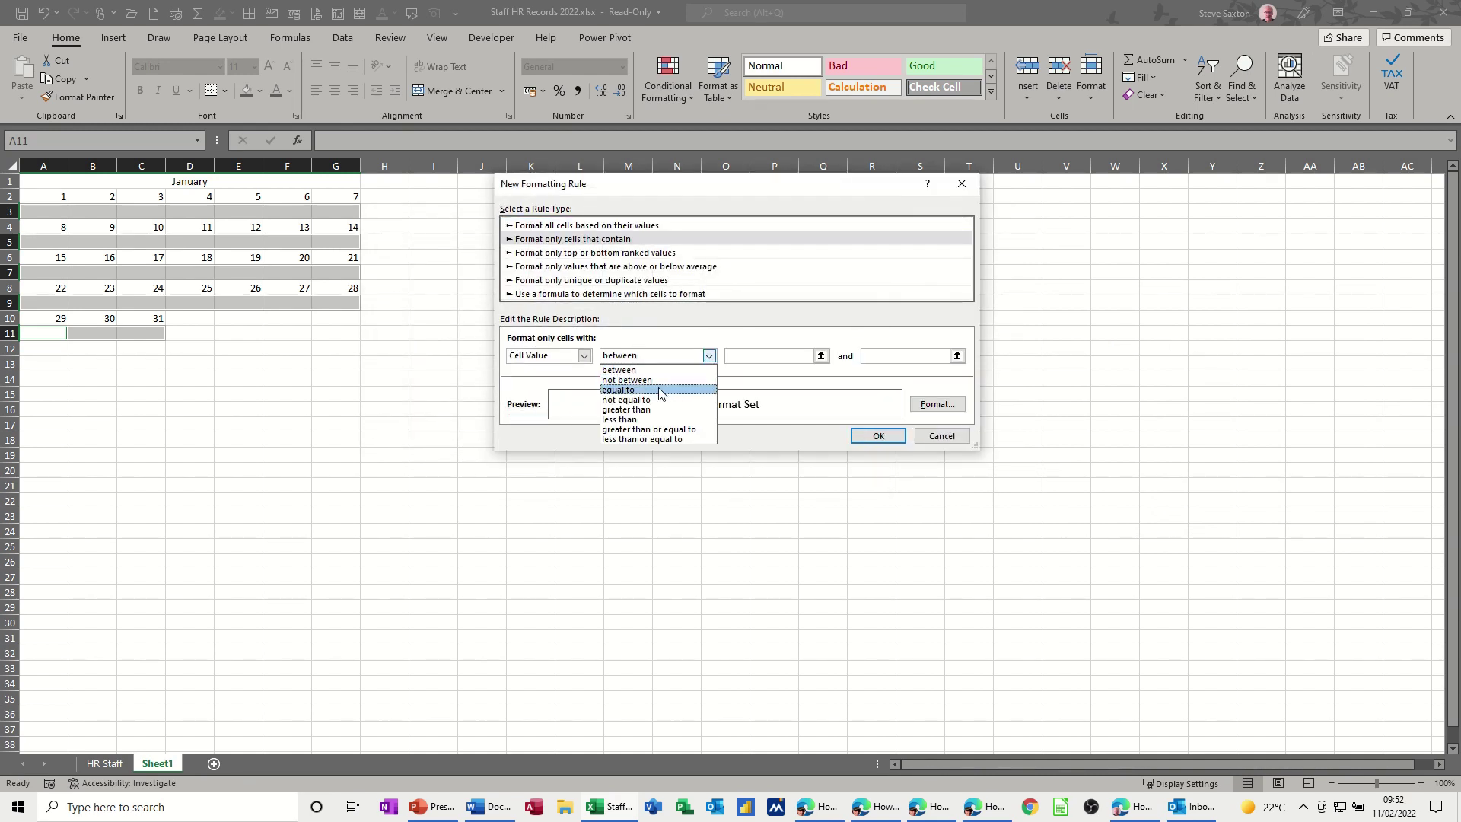
{"action": "left_click", "coordinate": [661, 391]}
{"action": "left_click", "coordinate": [743, 359]}
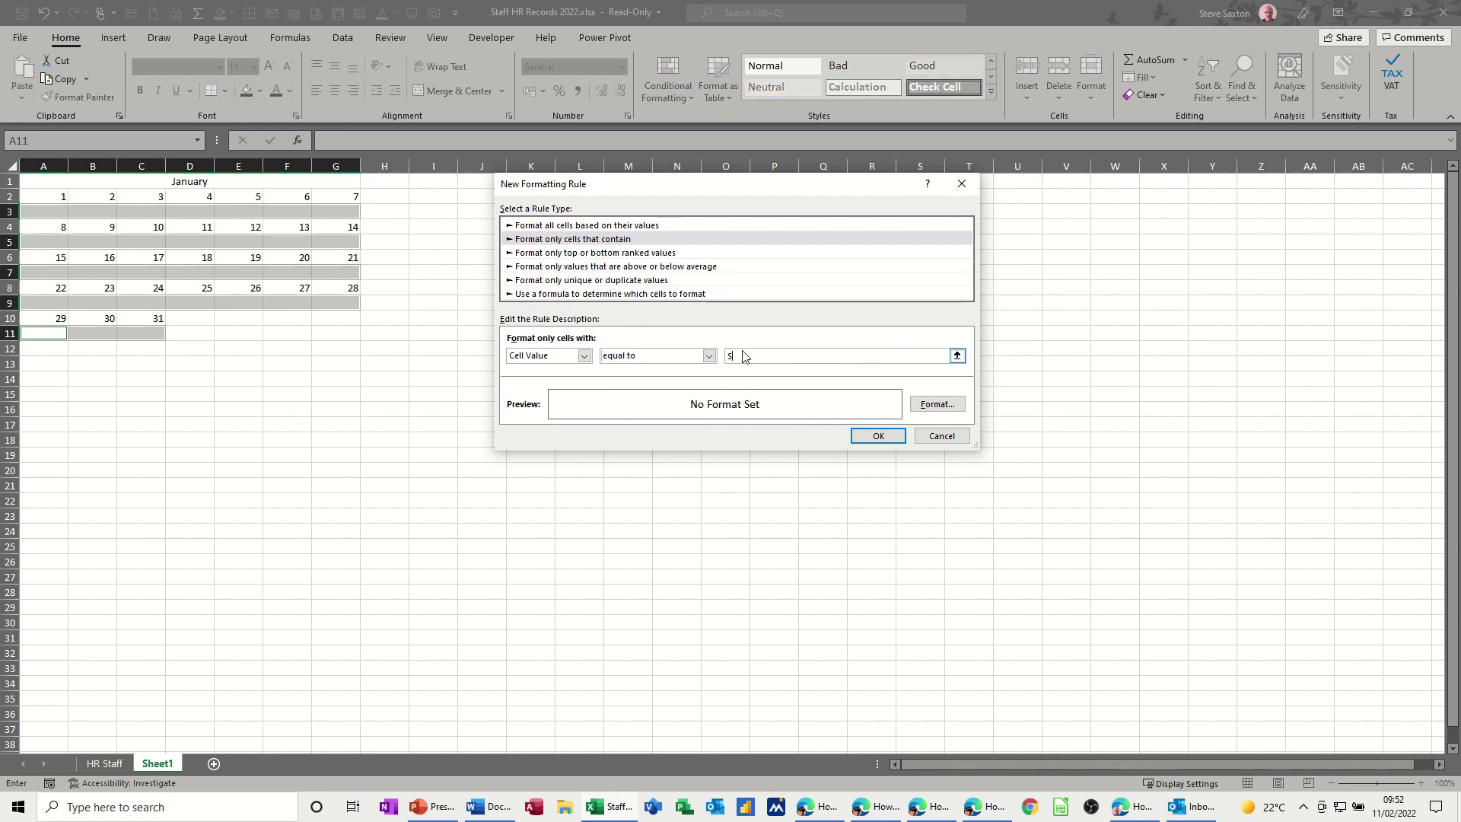
- Give the S rule a red background fill and save it
{"action": "left_click", "coordinate": [937, 404]}
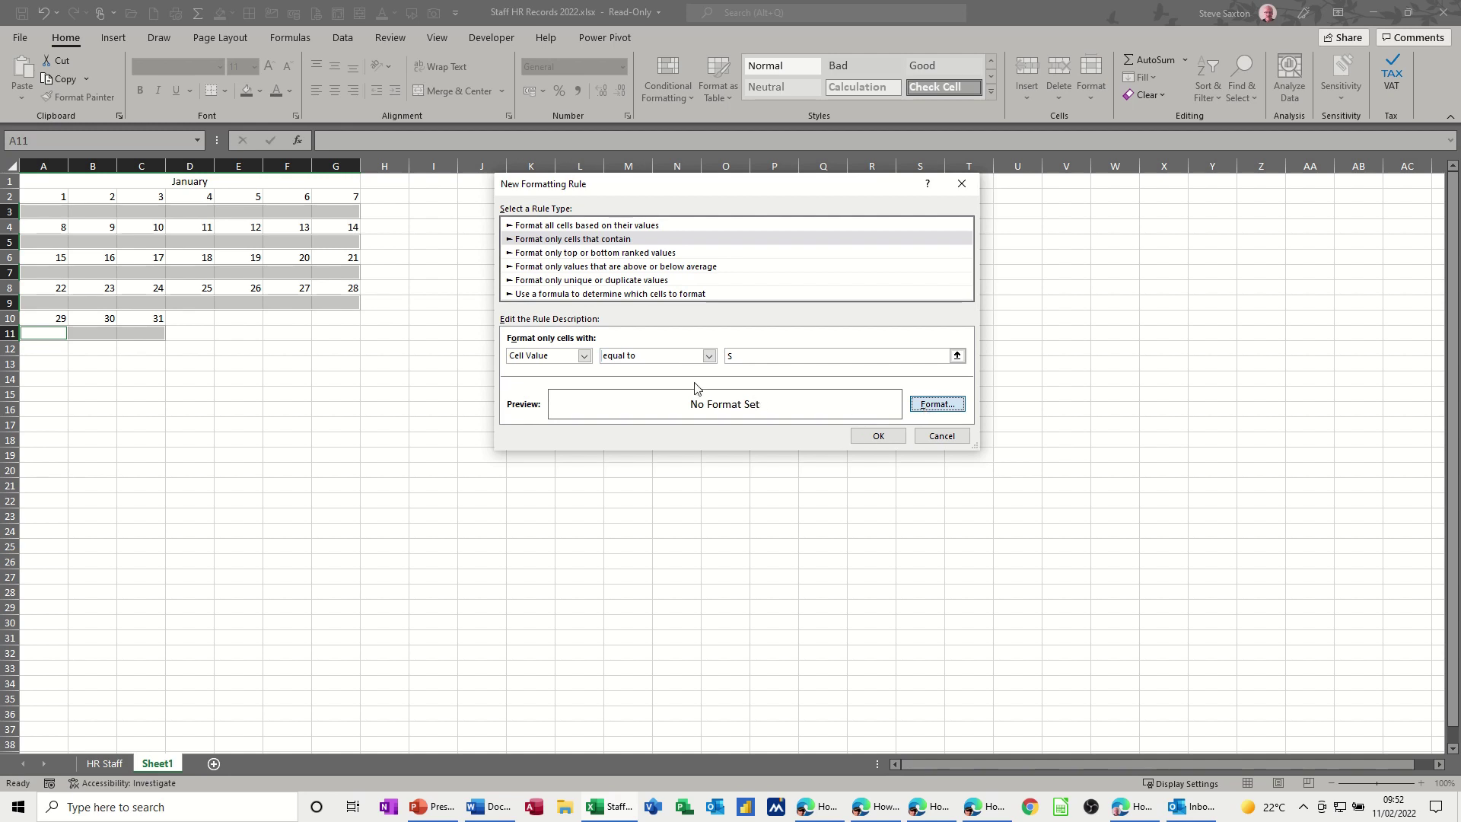
{"action": "left_click", "coordinate": [639, 144]}
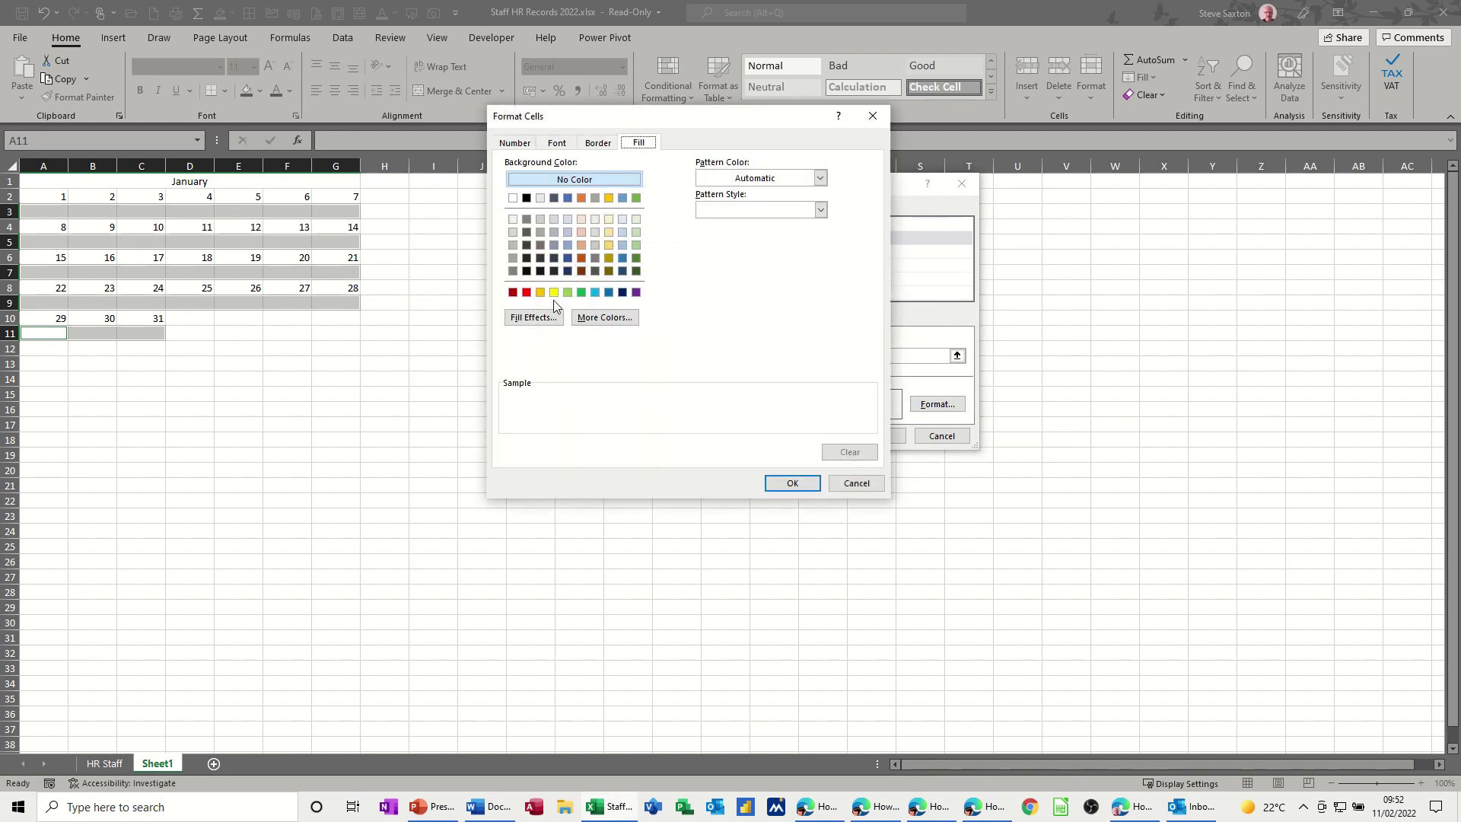
{"action": "left_click", "coordinate": [527, 292]}
{"action": "left_click", "coordinate": [792, 483]}
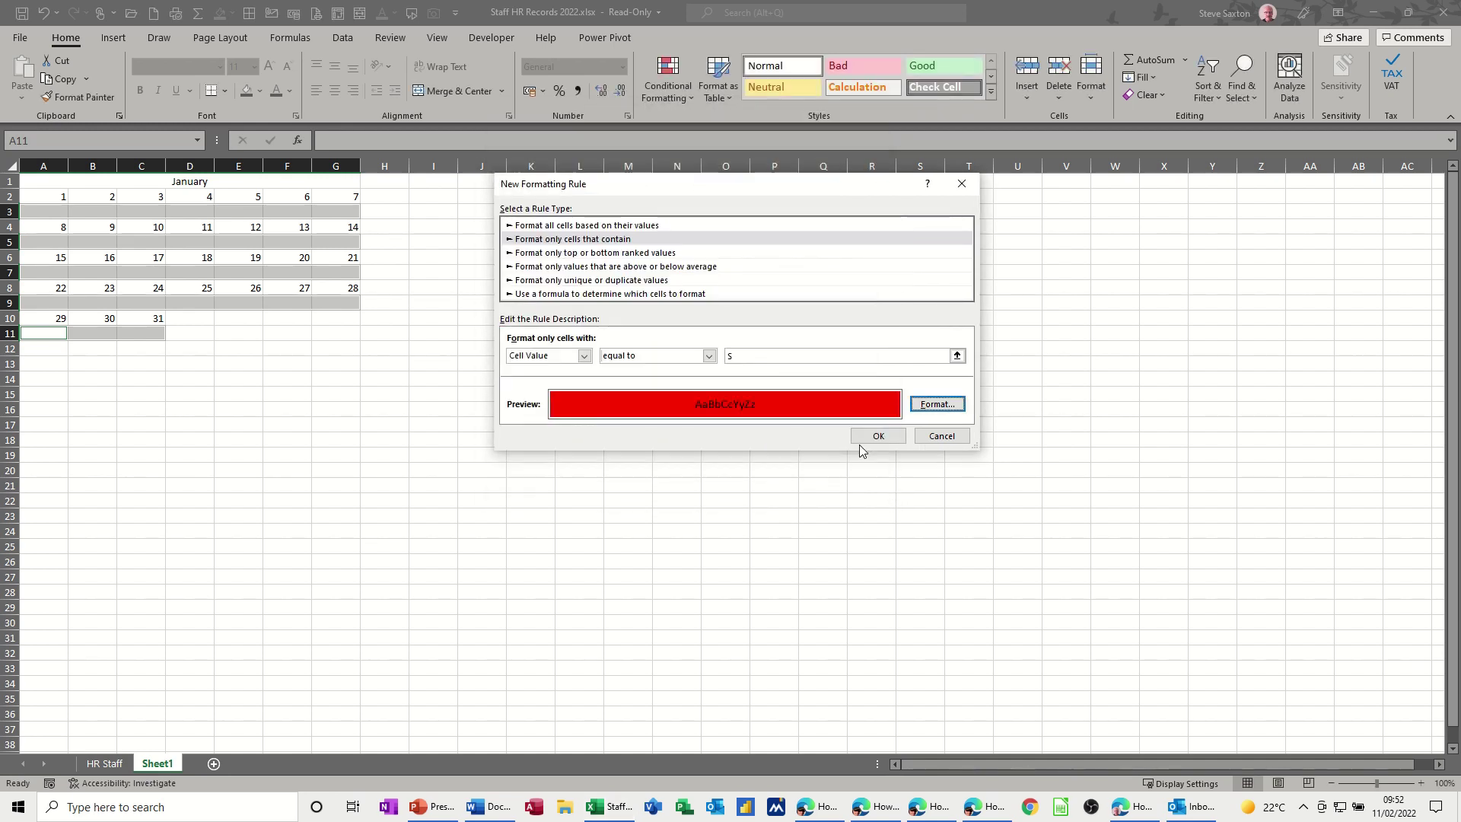
{"action": "left_click", "coordinate": [875, 436]}
{"action": "left_click", "coordinate": [421, 272]}
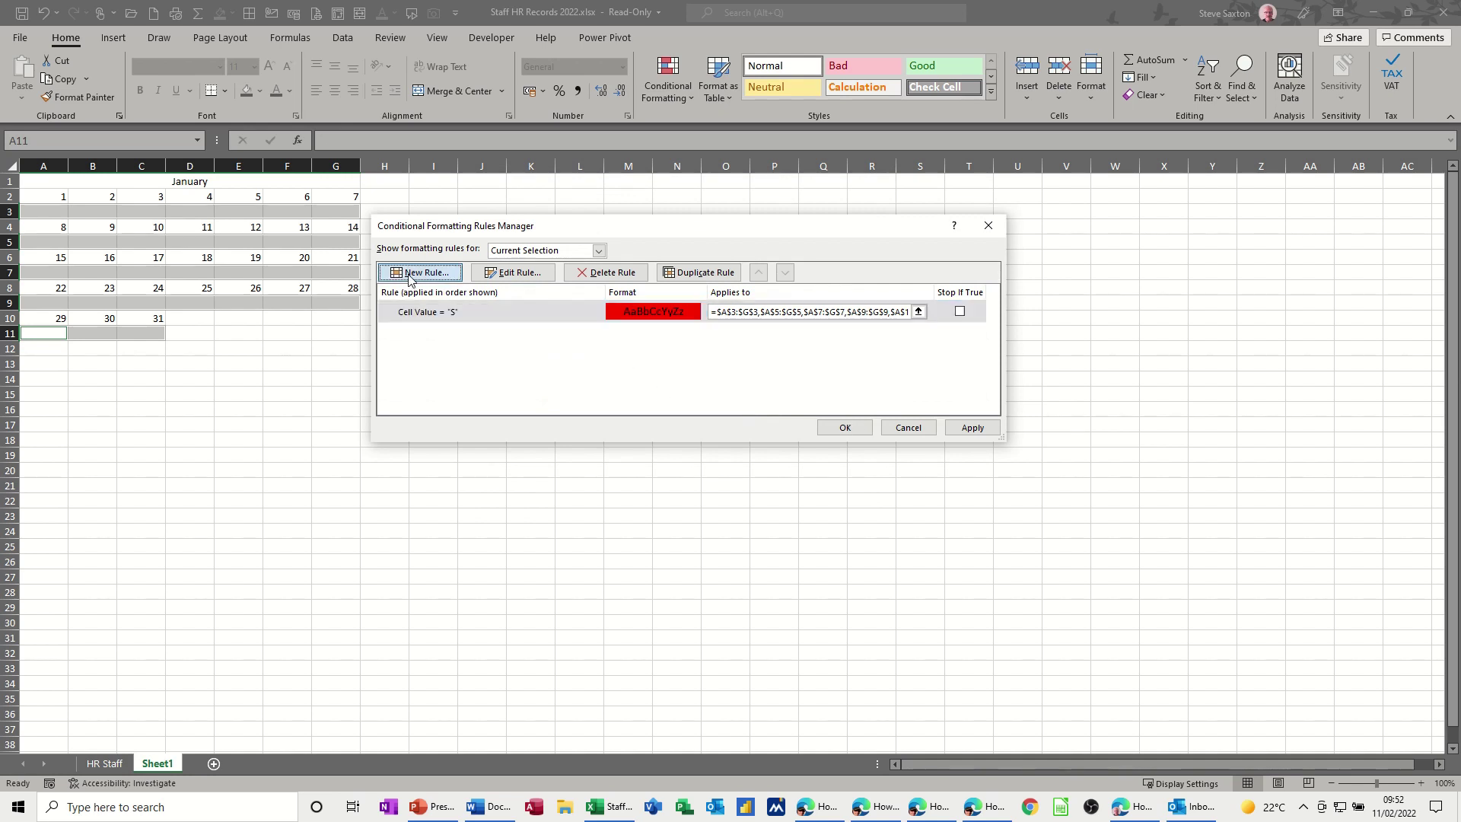
- Set the new rule to format cells equal to A
{"action": "left_click", "coordinate": [496, 240]}
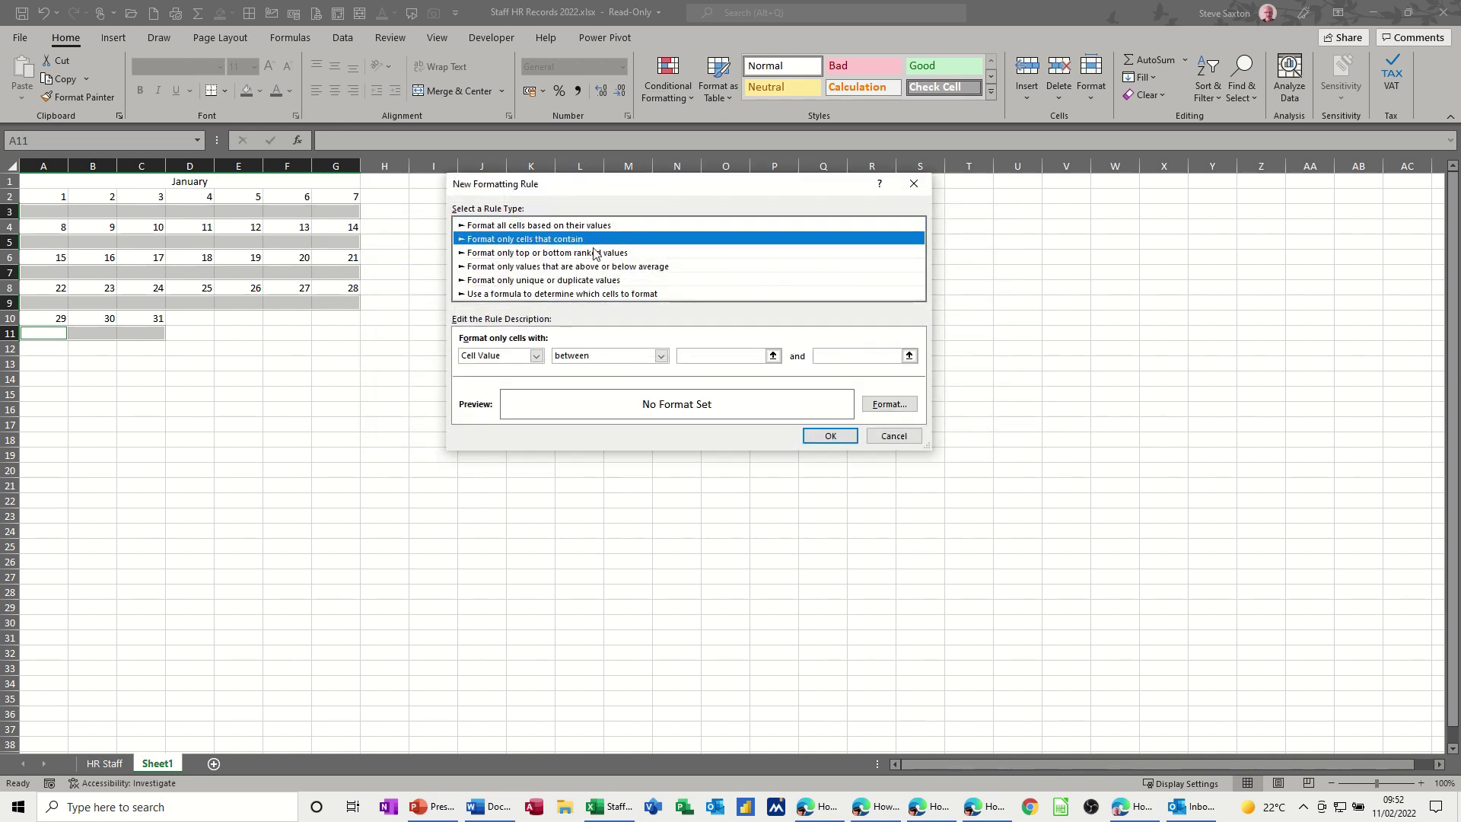
{"action": "left_click", "coordinate": [662, 356]}
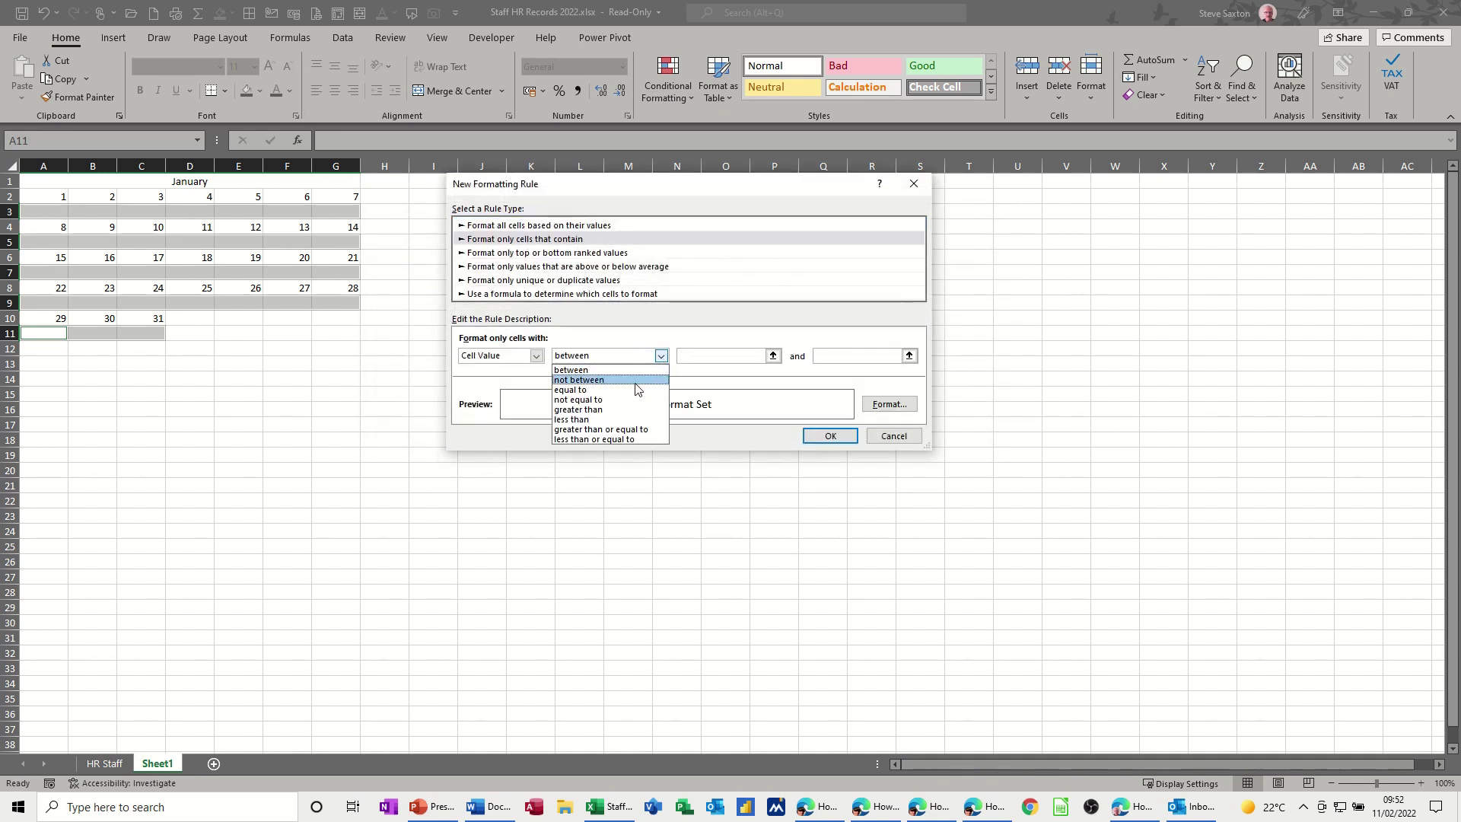
{"action": "left_click", "coordinate": [638, 387]}
{"action": "left_click", "coordinate": [700, 355]}
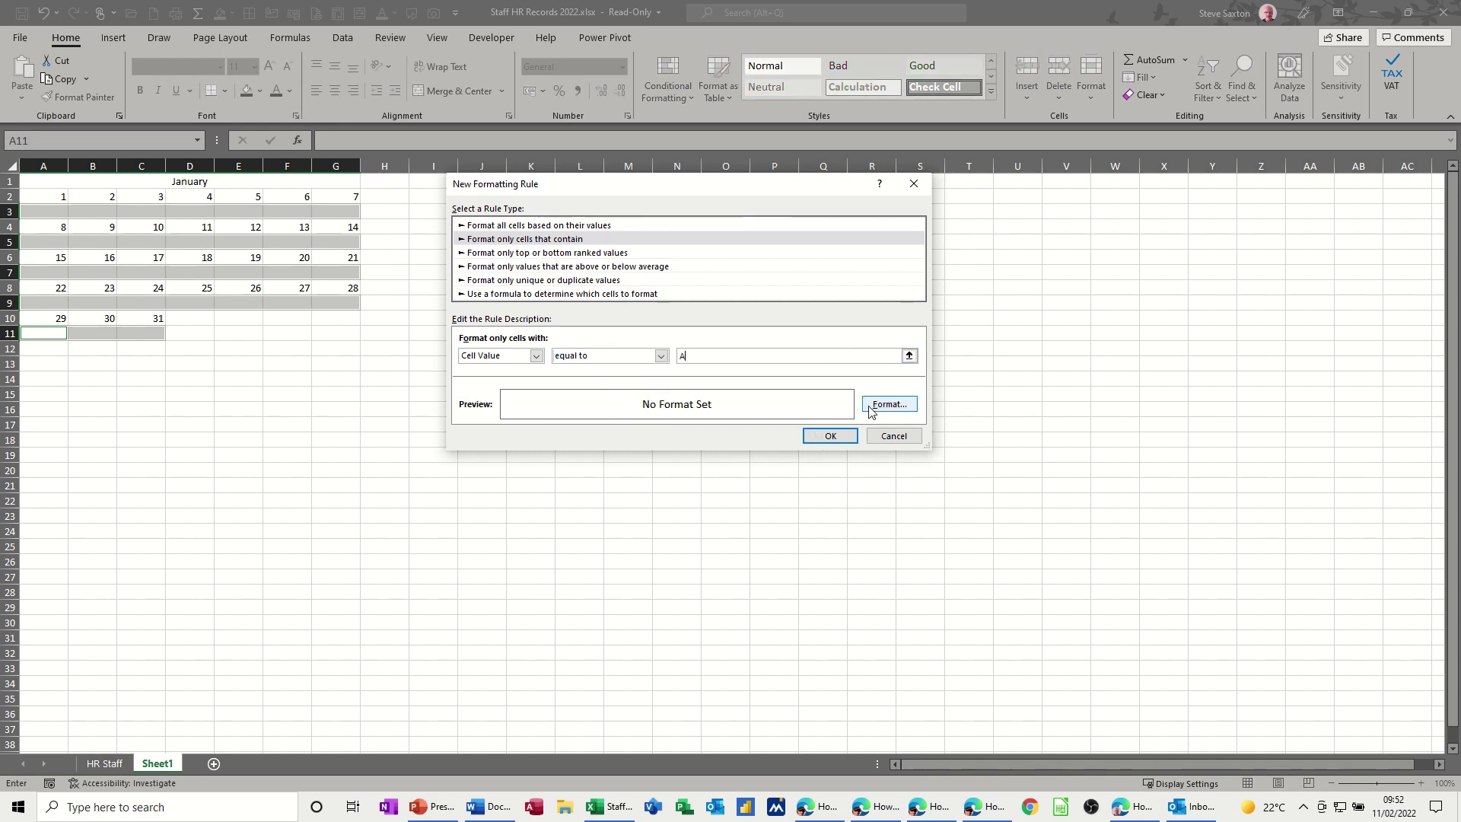
- Format matching A cells with a black fill and white font colour
{"action": "left_click", "coordinate": [882, 405]}
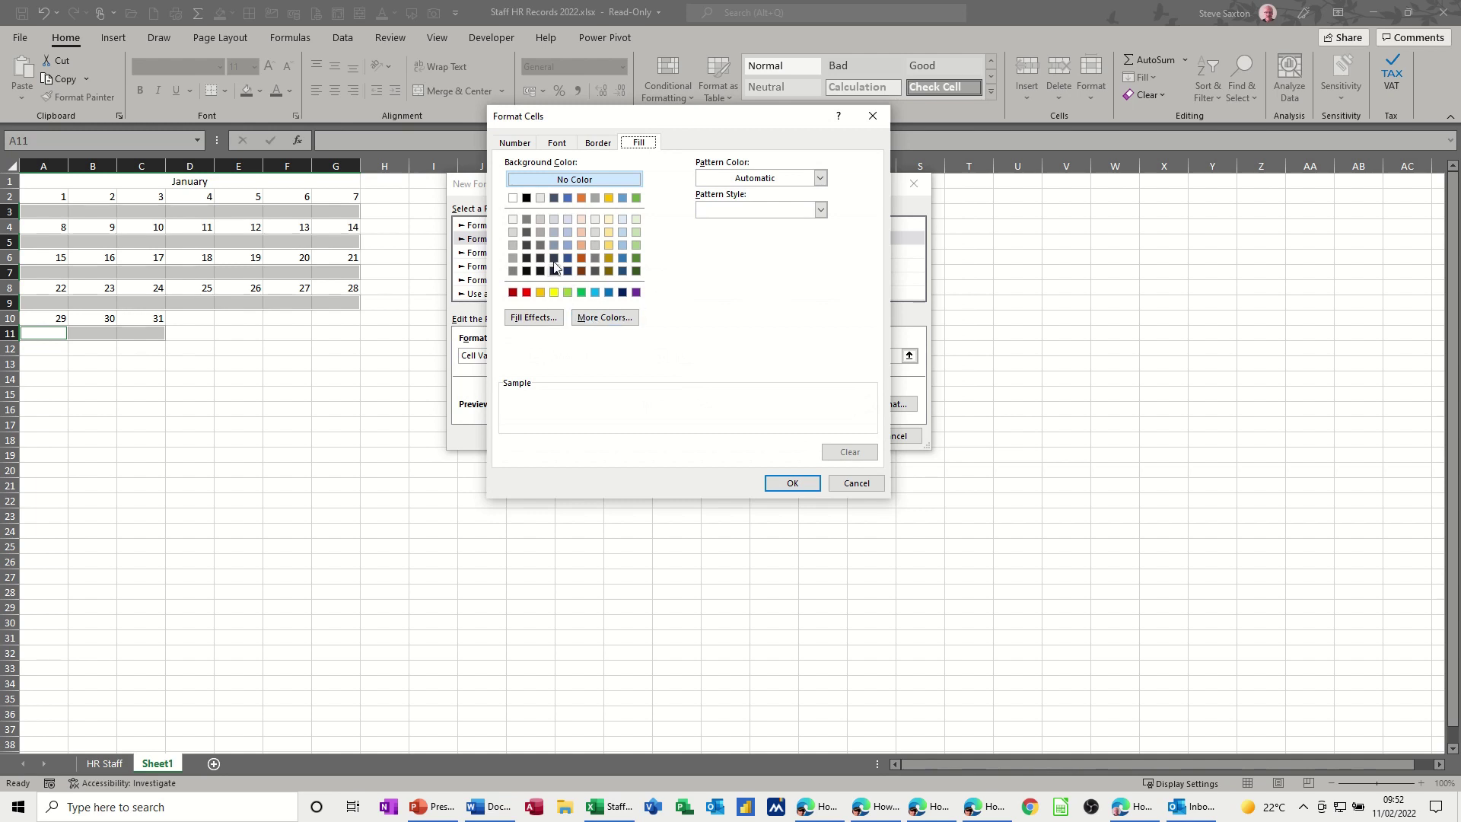
{"action": "left_click", "coordinate": [527, 198]}
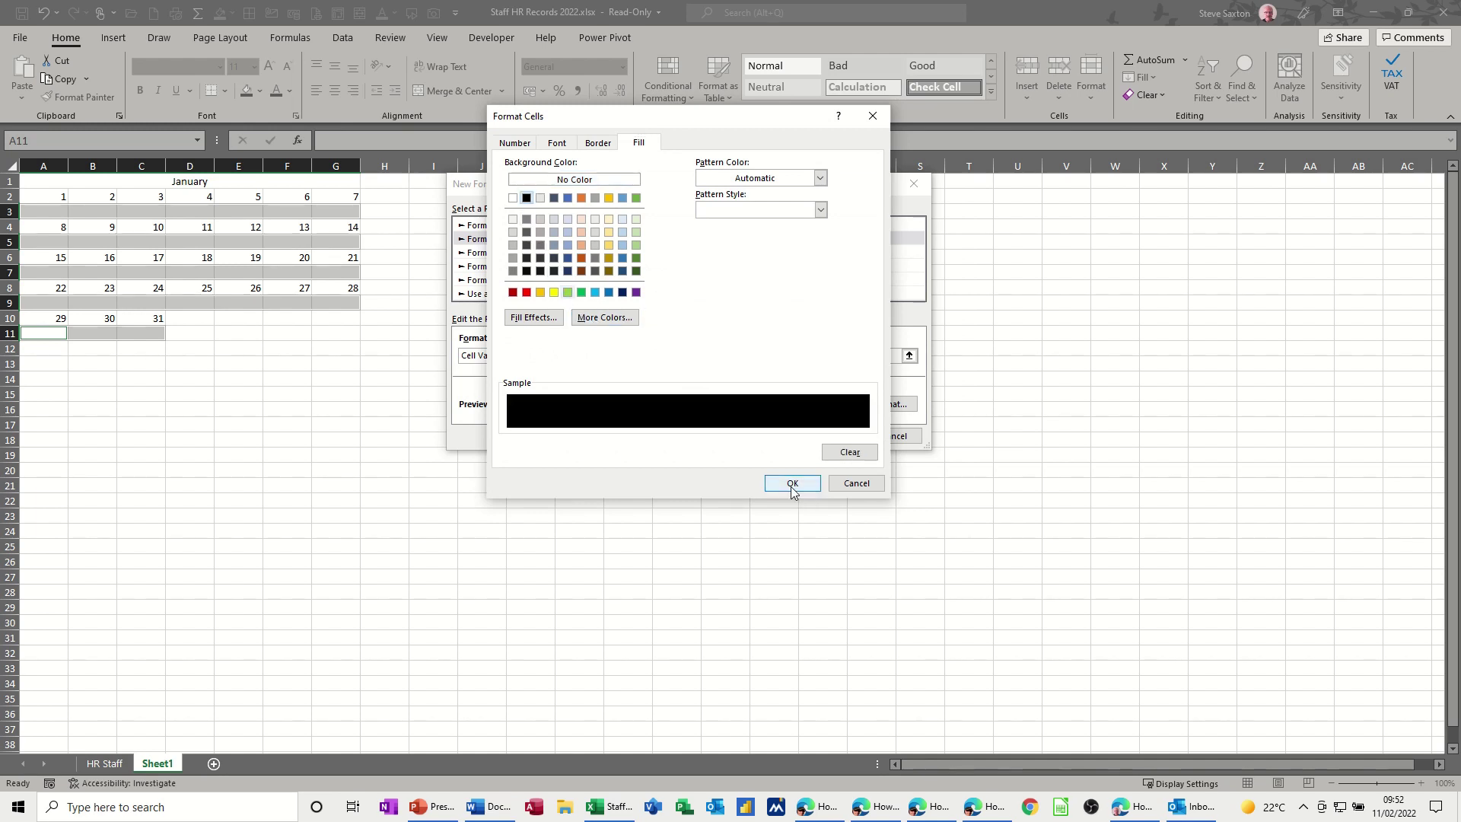
{"action": "left_click", "coordinate": [547, 145]}
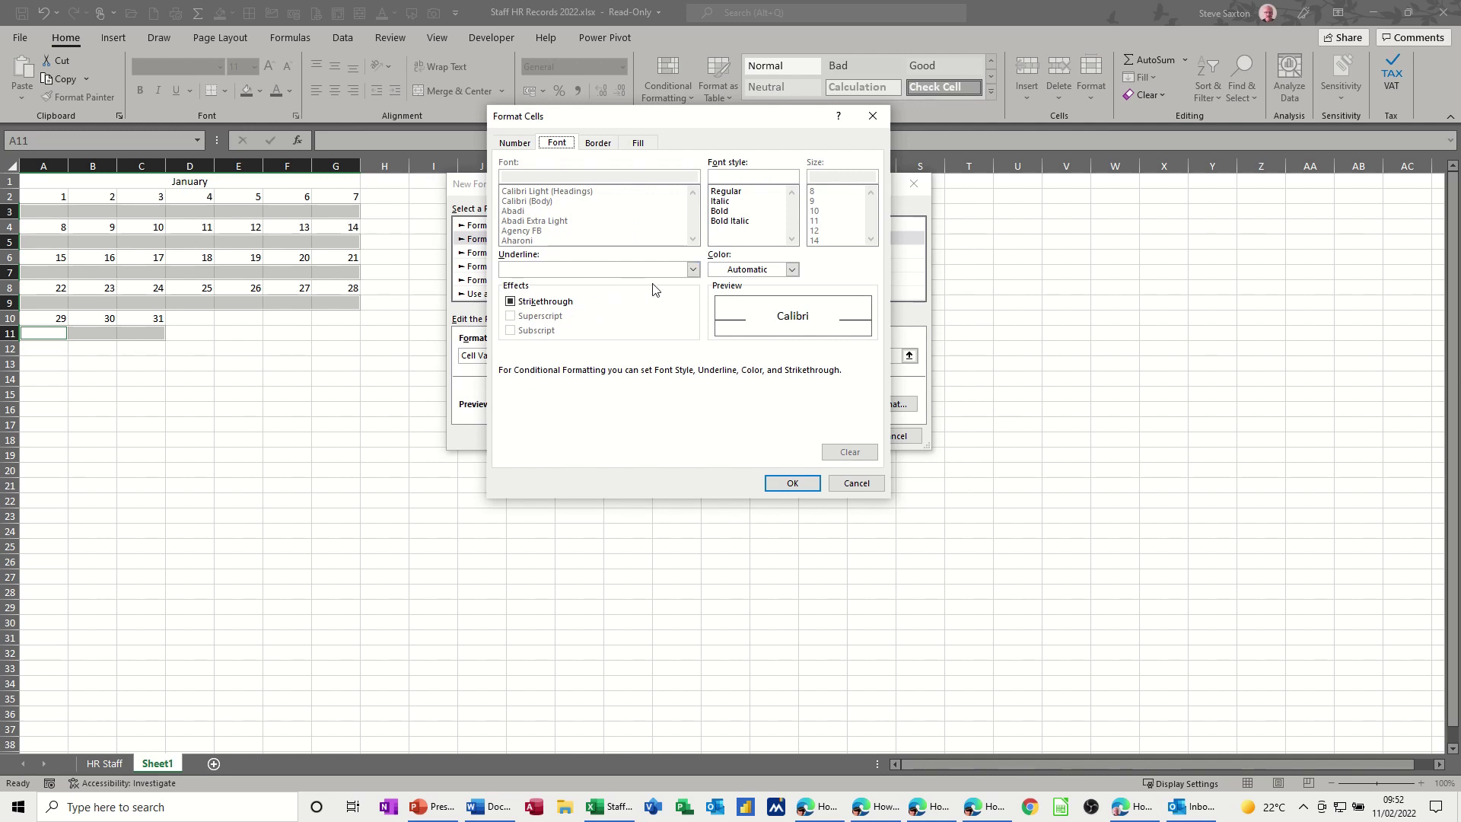
{"action": "left_click", "coordinate": [791, 271]}
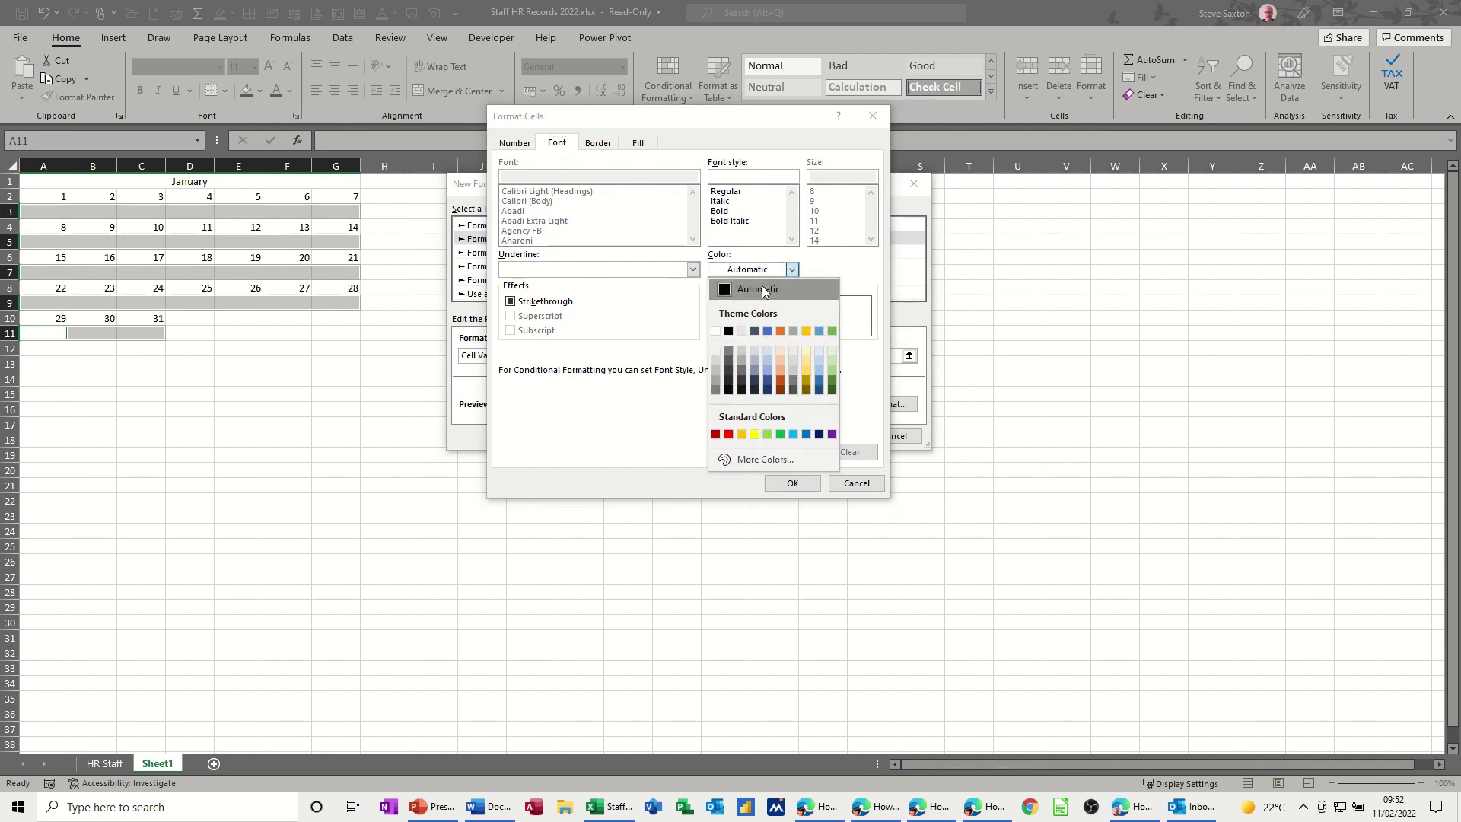
{"action": "left_click", "coordinate": [720, 322]}
{"action": "left_click", "coordinate": [794, 483]}
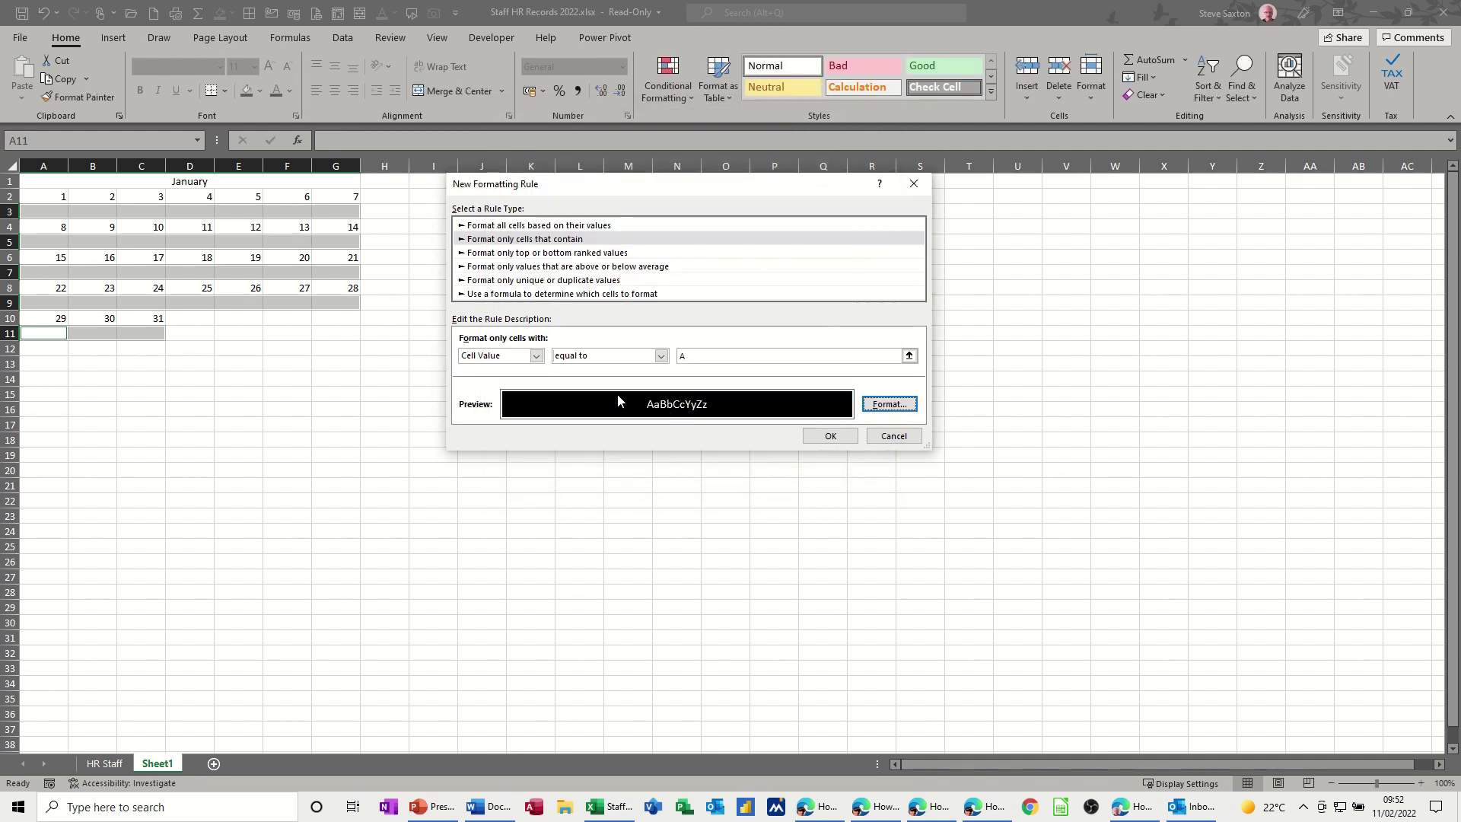
- Save the A rule, then add a rule filling cells equal to H gold
{"action": "left_click", "coordinate": [816, 437]}
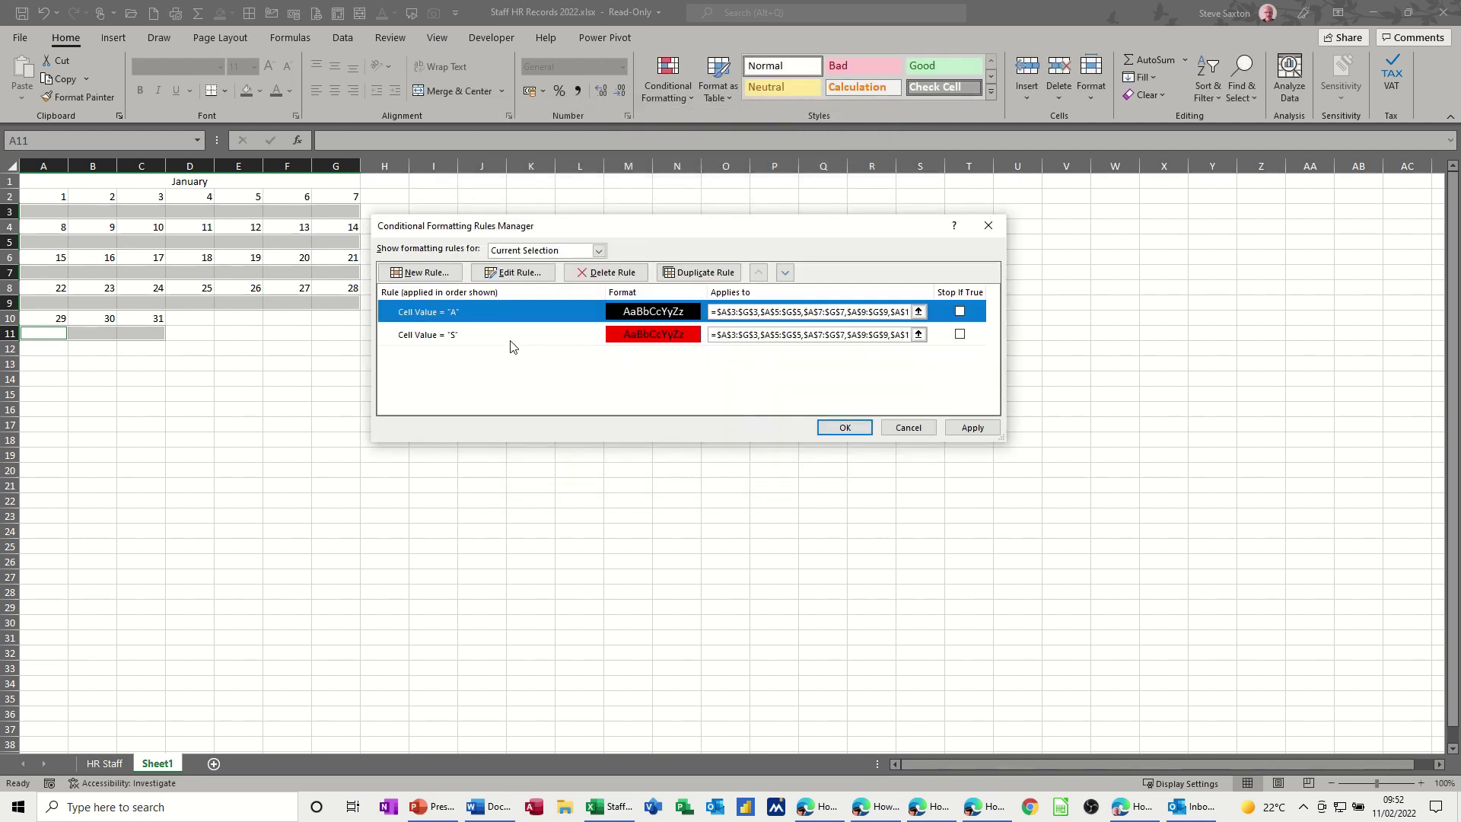
{"action": "left_click", "coordinate": [420, 273]}
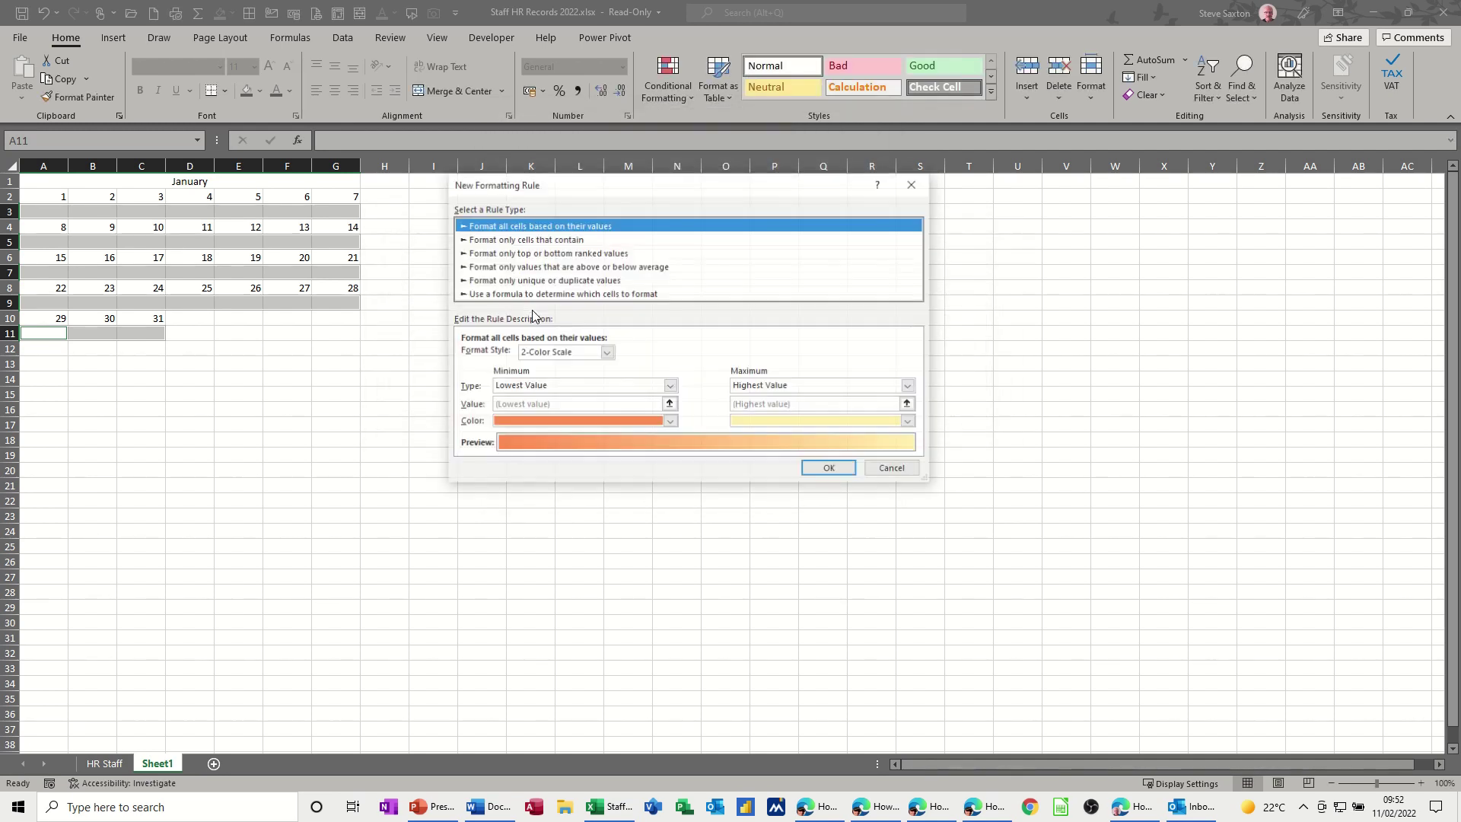
{"action": "left_click", "coordinate": [535, 241]}
{"action": "left_click", "coordinate": [660, 356]}
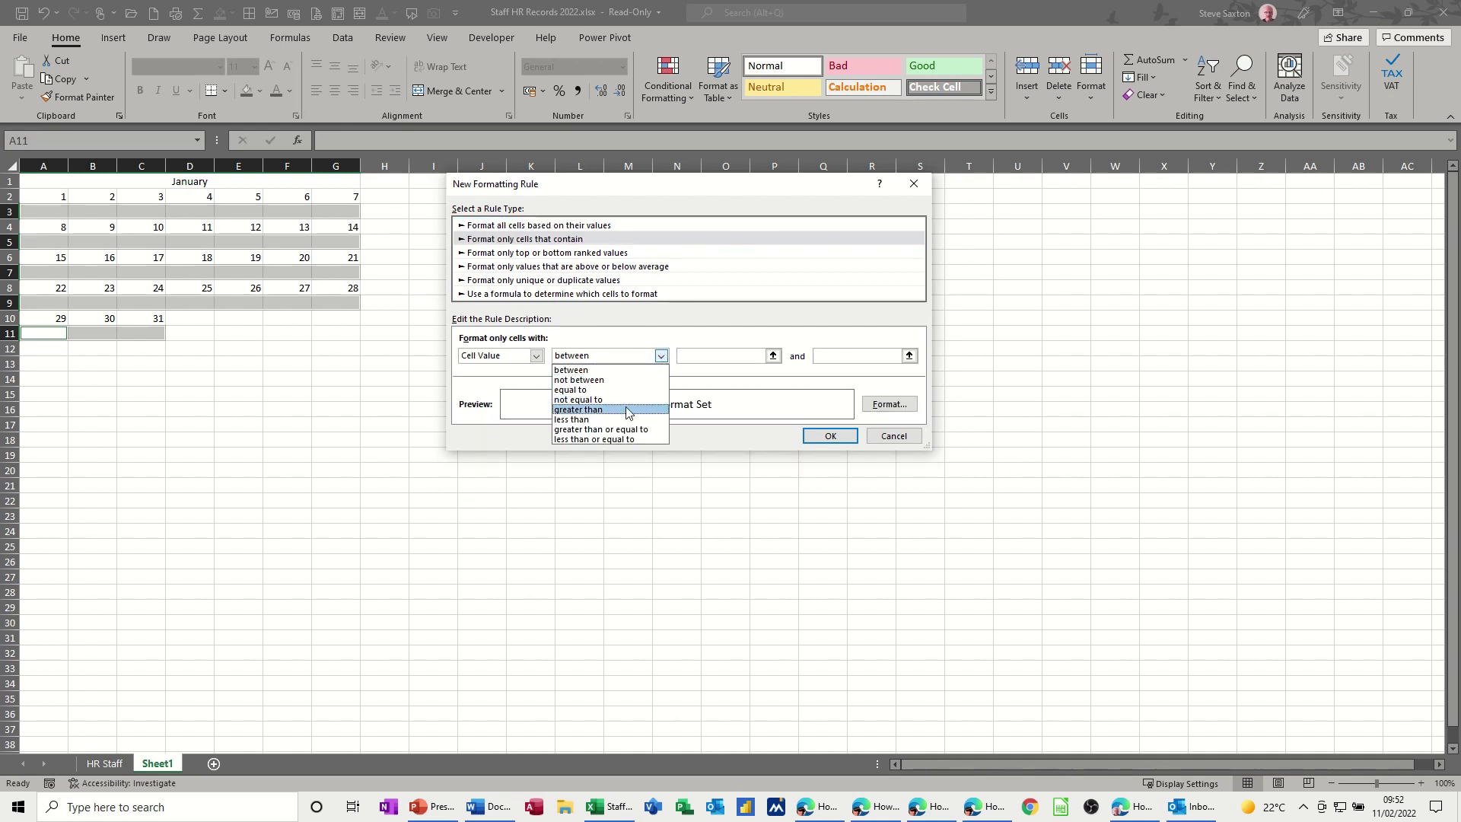
{"action": "left_click", "coordinate": [621, 390]}
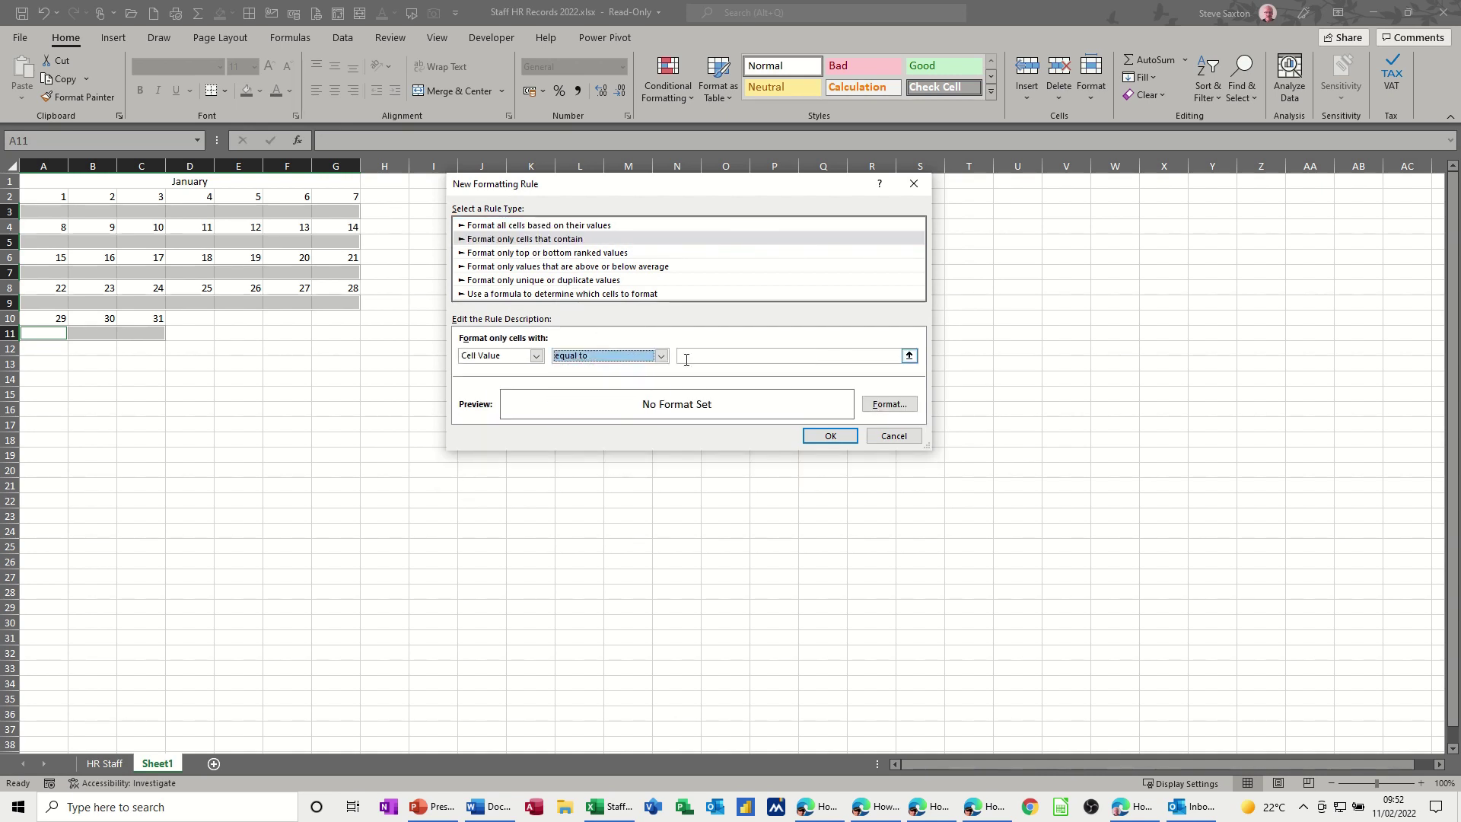
{"action": "left_click", "coordinate": [698, 355]}
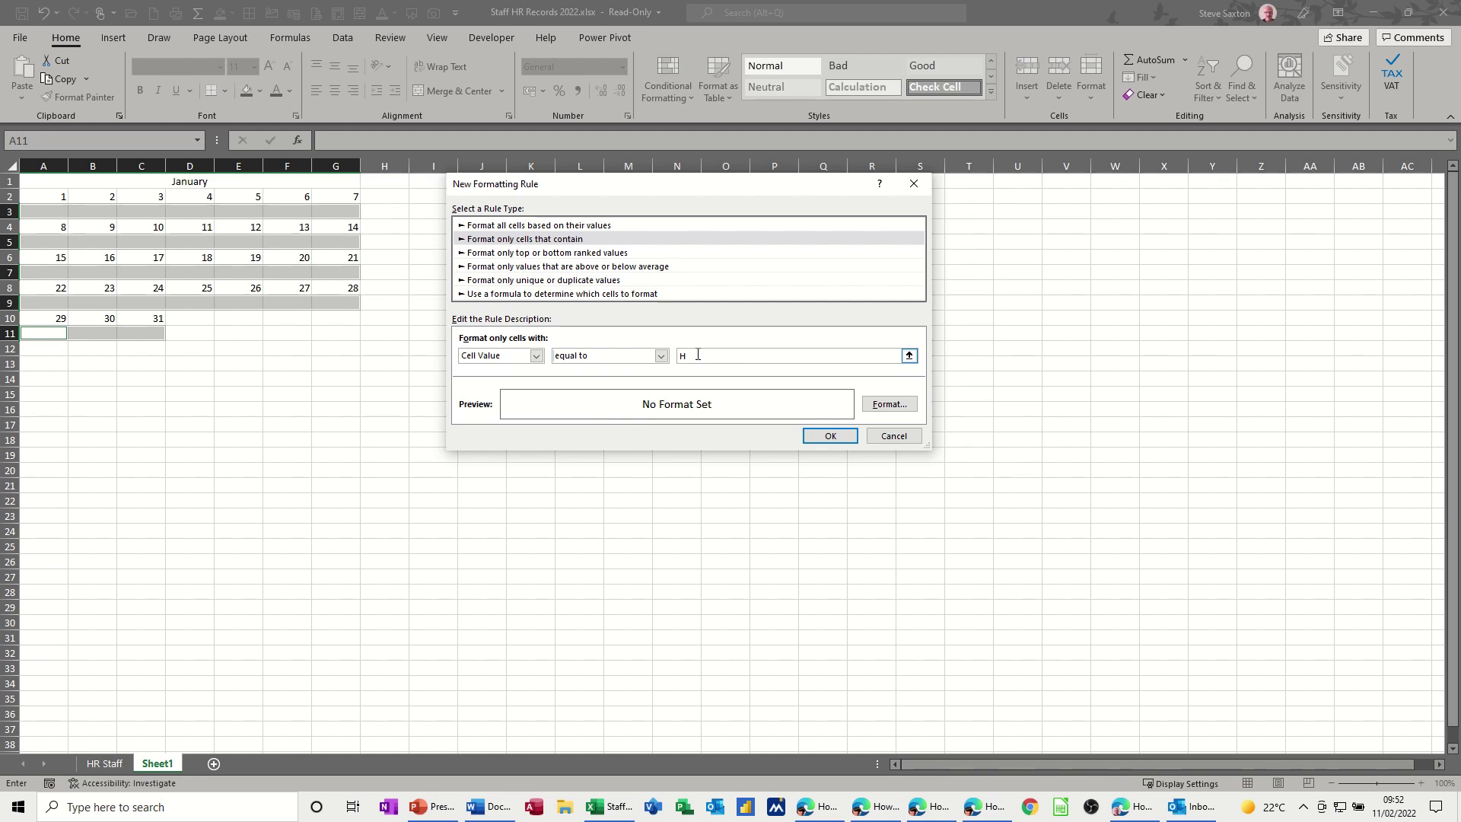
{"action": "type", "text": "H"}
{"action": "left_click", "coordinate": [889, 403]}
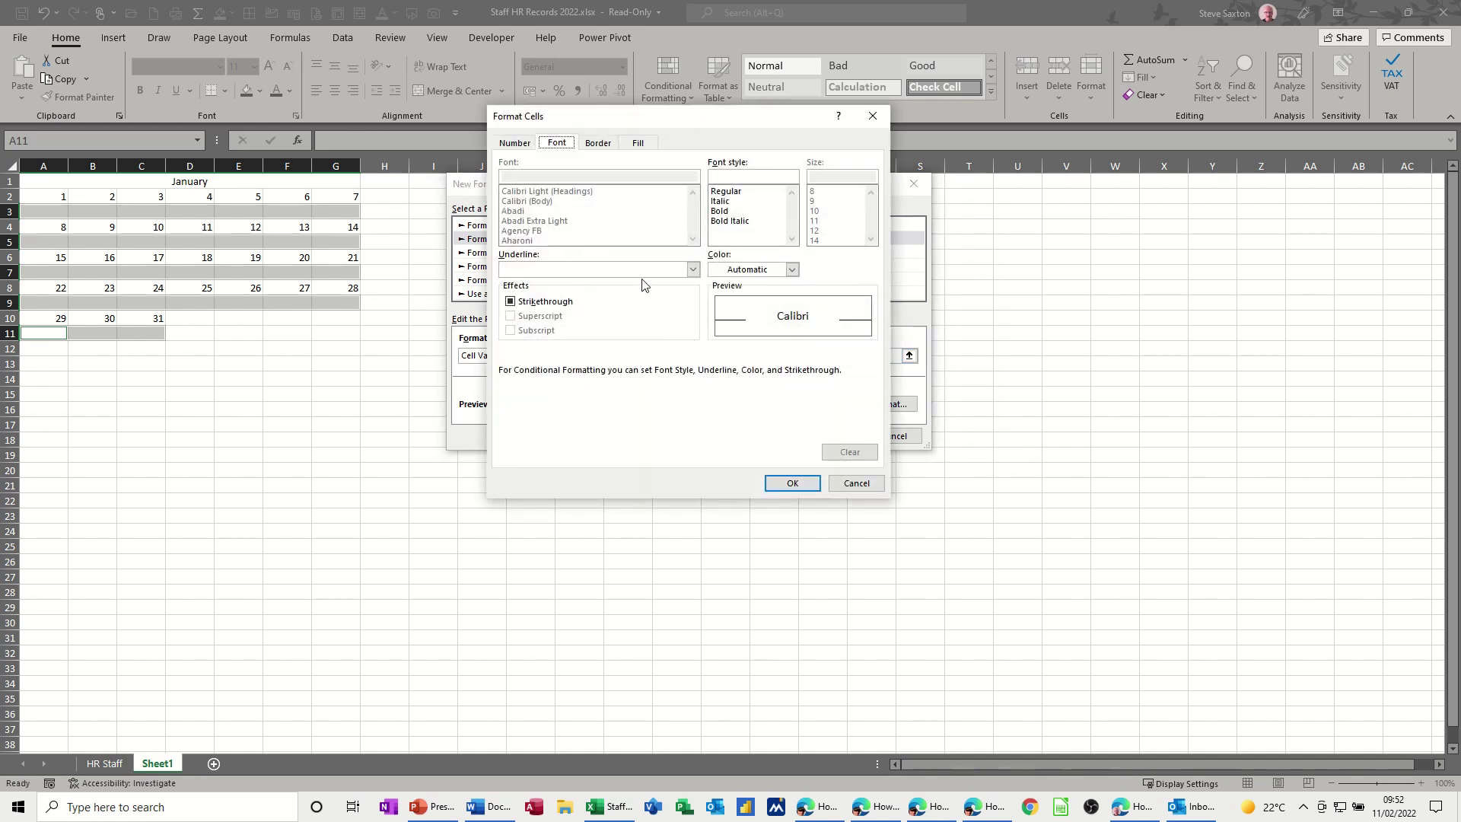
{"action": "left_click", "coordinate": [637, 144]}
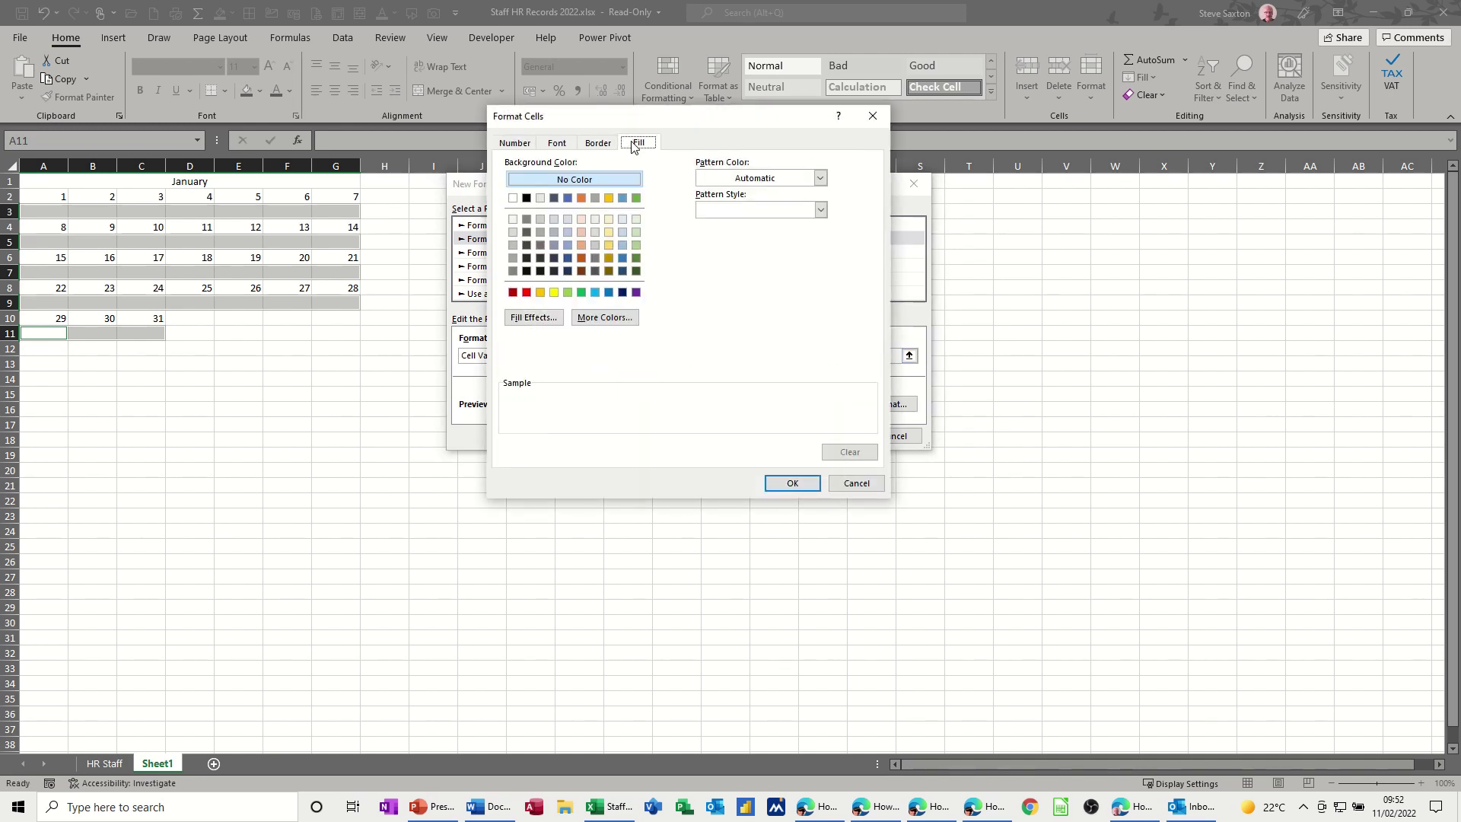
{"action": "left_click", "coordinate": [541, 292]}
{"action": "left_click", "coordinate": [792, 484]}
{"action": "left_click", "coordinate": [830, 437]}
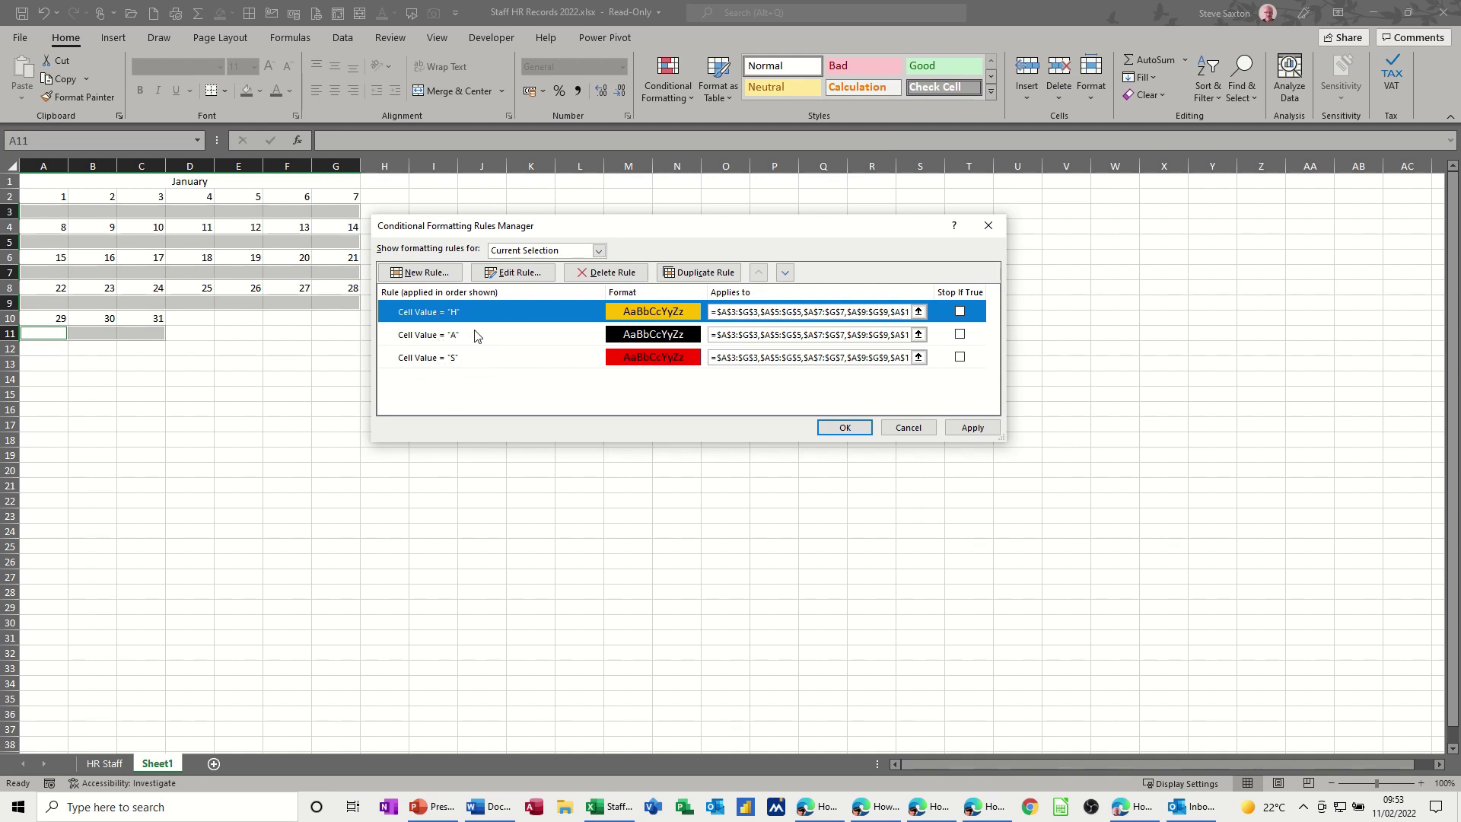
- Add a rule filling cells equal to L blue and apply all four rules
{"action": "left_click", "coordinate": [422, 272]}
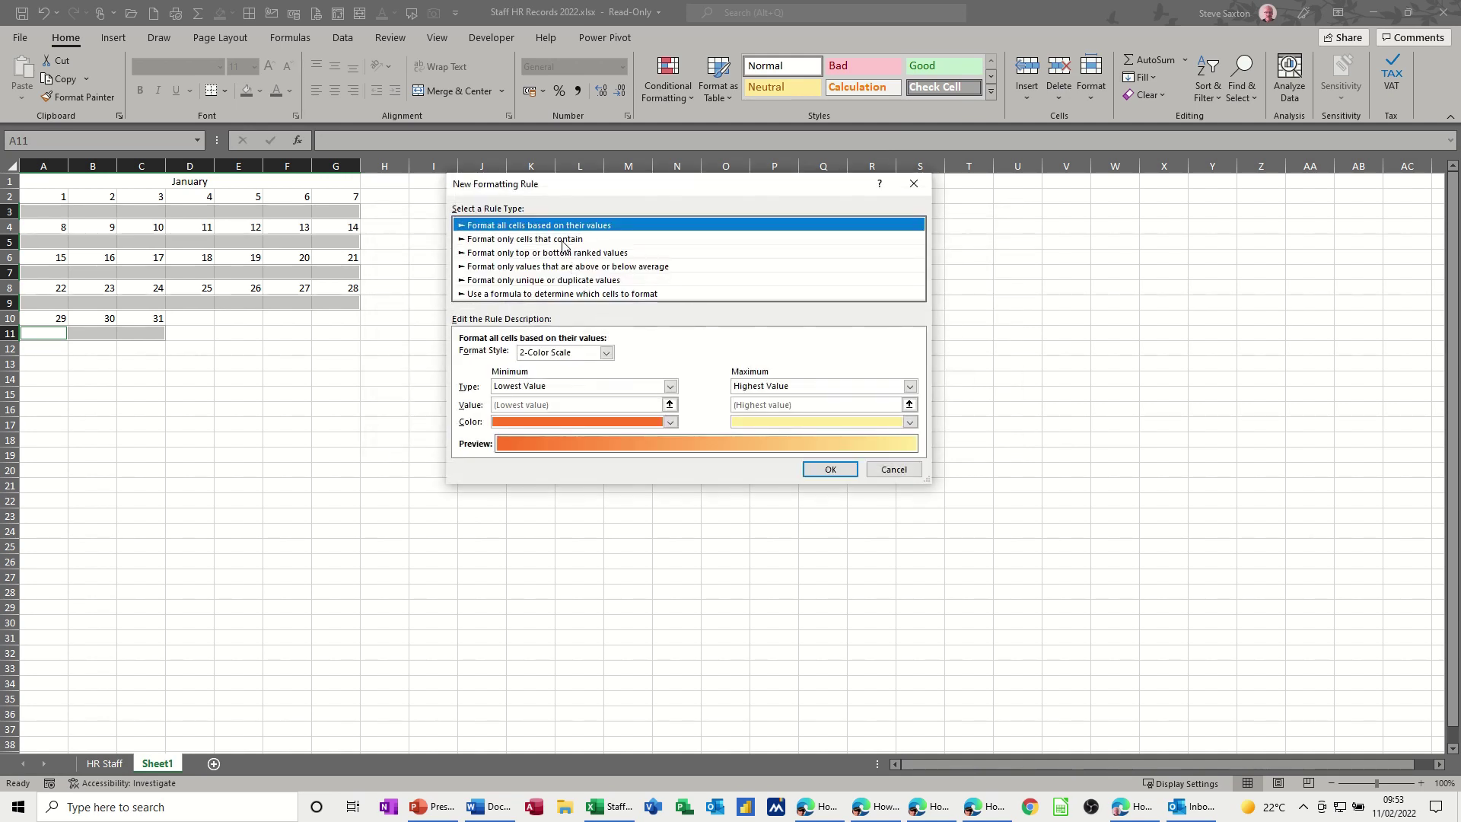
{"action": "left_click", "coordinate": [563, 241]}
{"action": "left_click", "coordinate": [660, 355]}
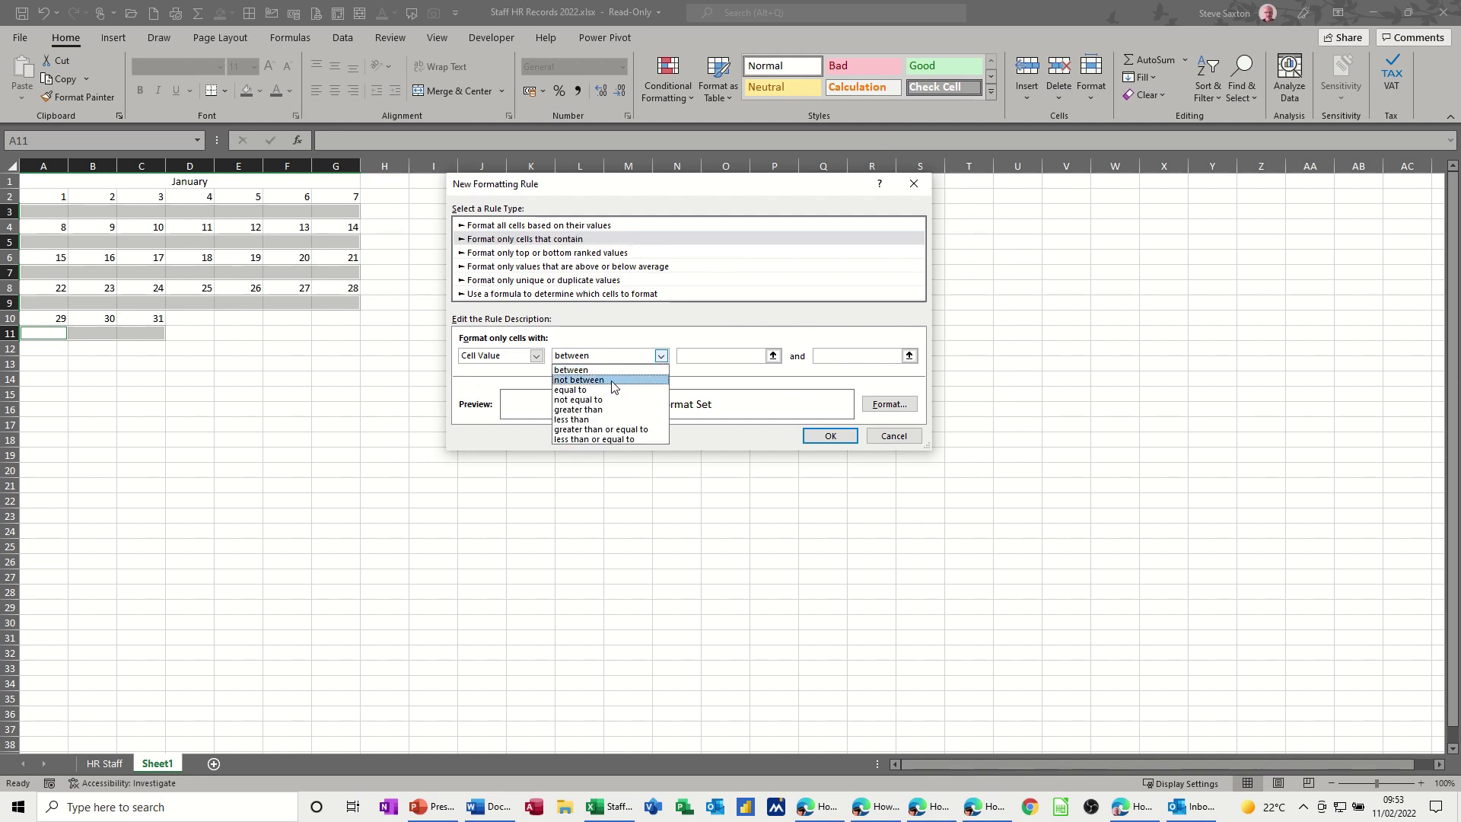
{"action": "left_click", "coordinate": [608, 390]}
{"action": "left_click", "coordinate": [697, 357]}
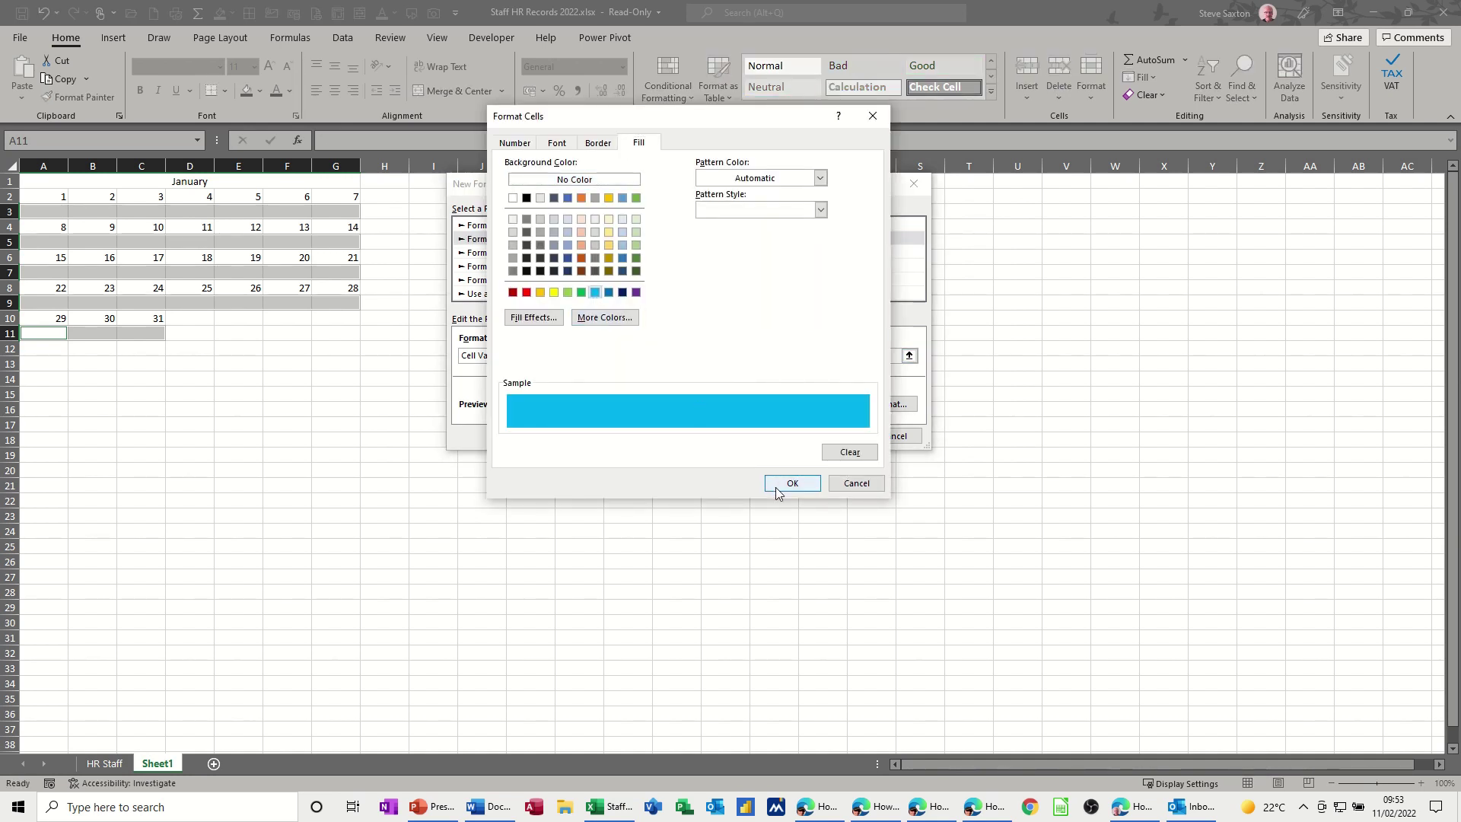
{"action": "left_click", "coordinate": [775, 487]}
{"action": "left_click", "coordinate": [833, 437]}
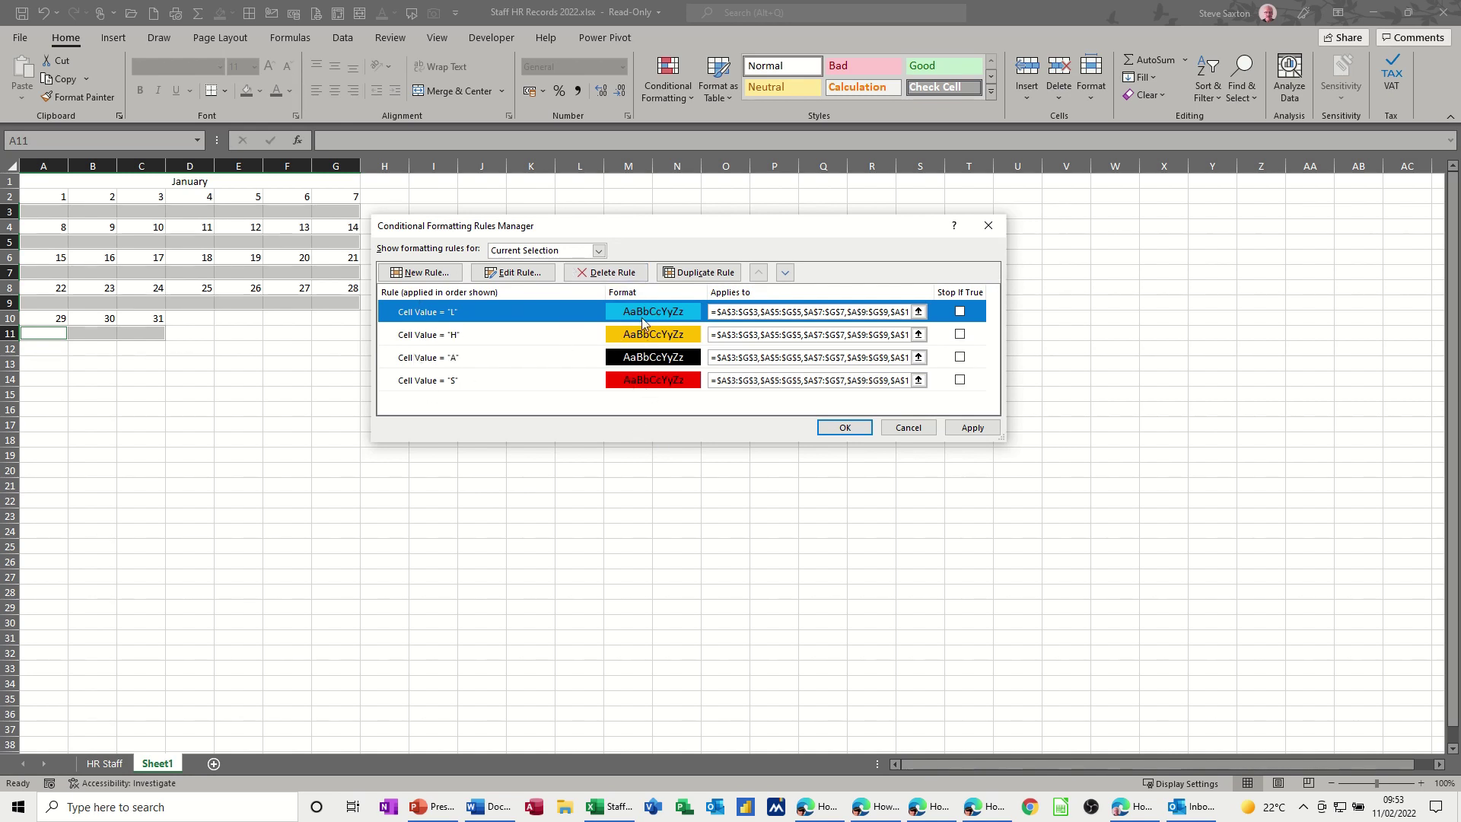
{"action": "left_click", "coordinate": [846, 427]}
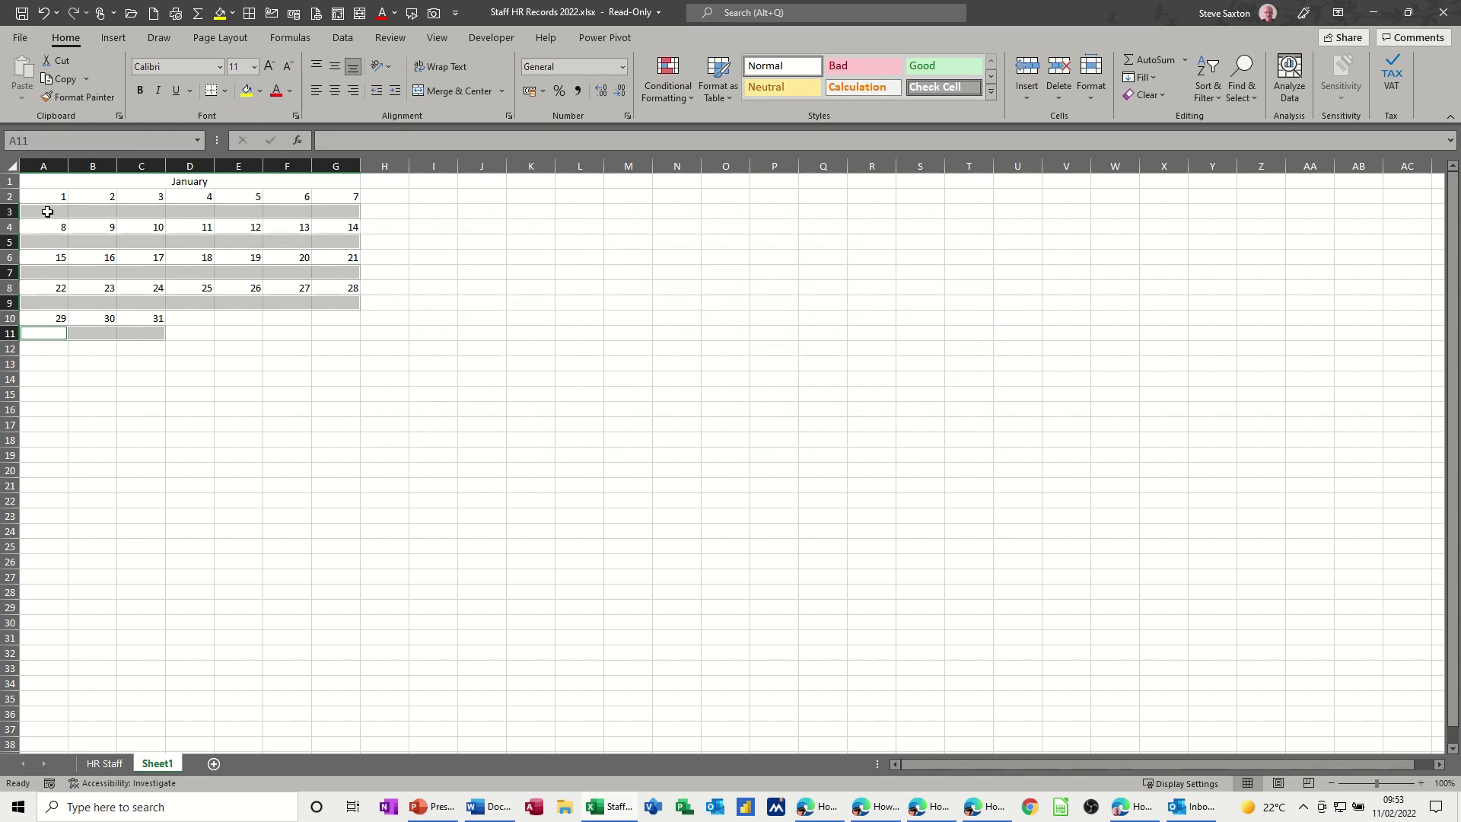
- Shade the selected banded rows grey and enter s in A3
{"action": "left_click", "coordinate": [260, 91]}
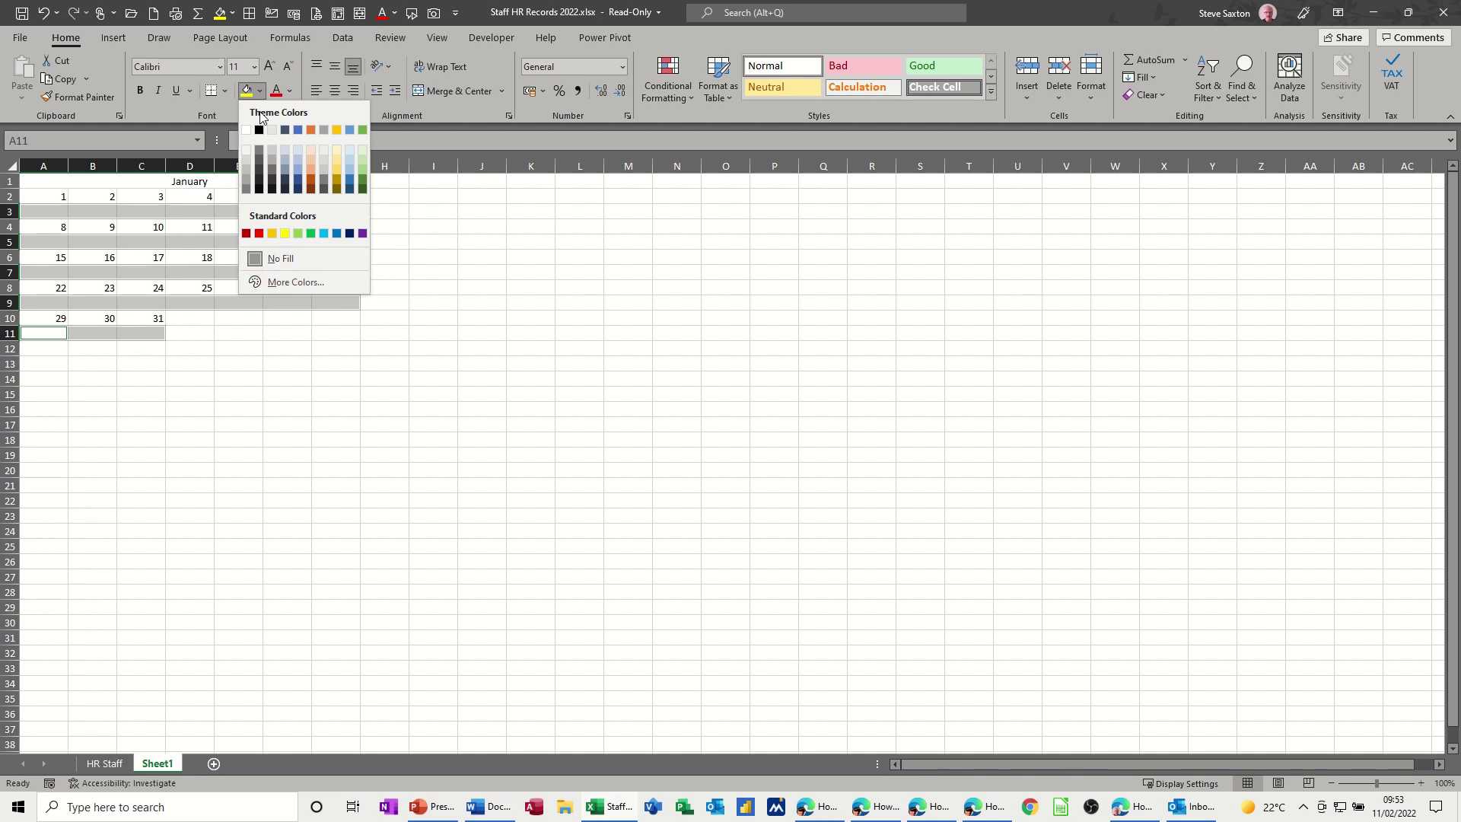
{"action": "left_click", "coordinate": [246, 179]}
{"action": "left_click", "coordinate": [58, 212]}
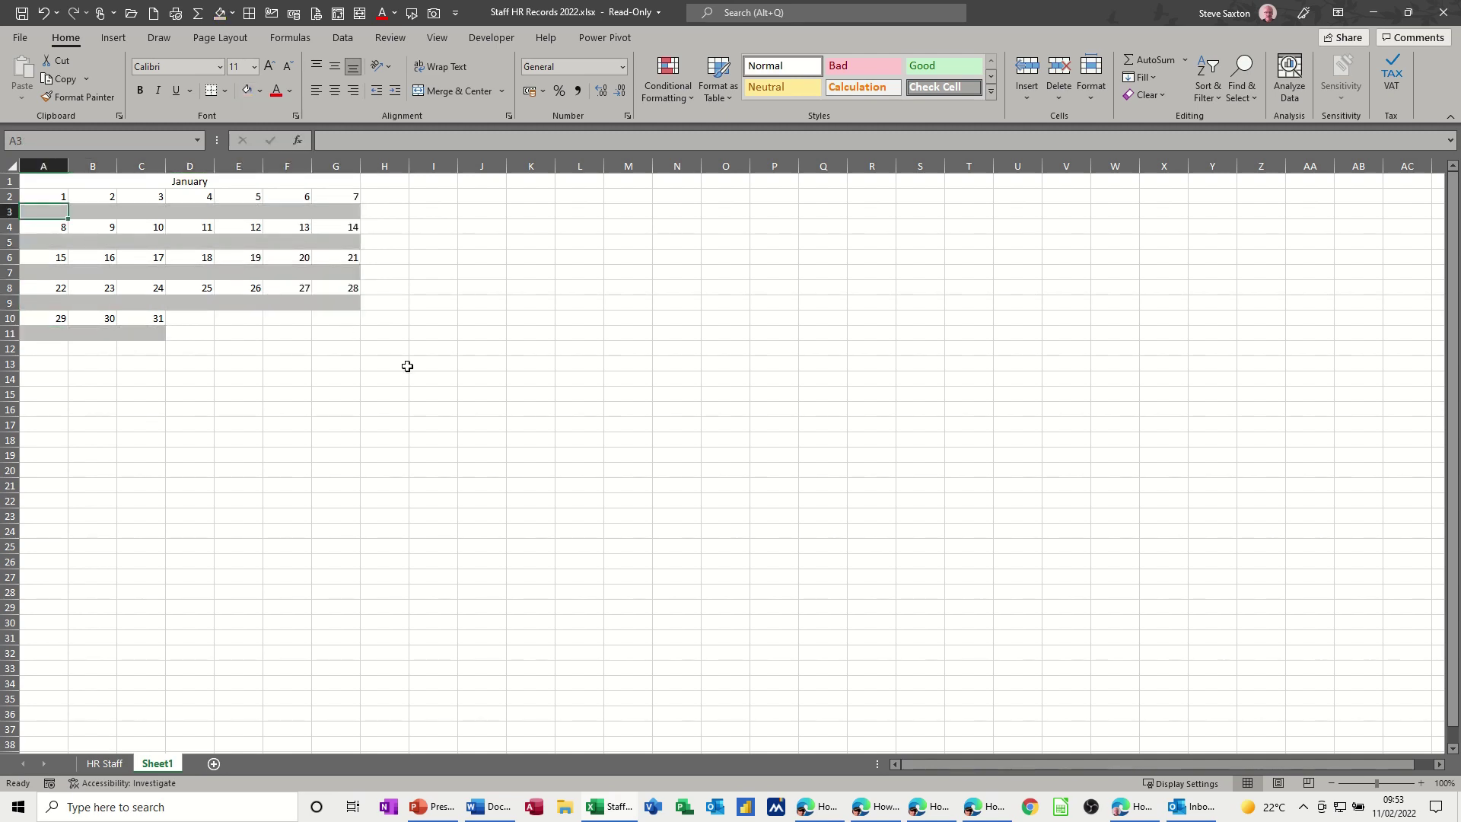
{"action": "type", "text": "s"}
{"action": "left_click", "coordinate": [331, 351]}
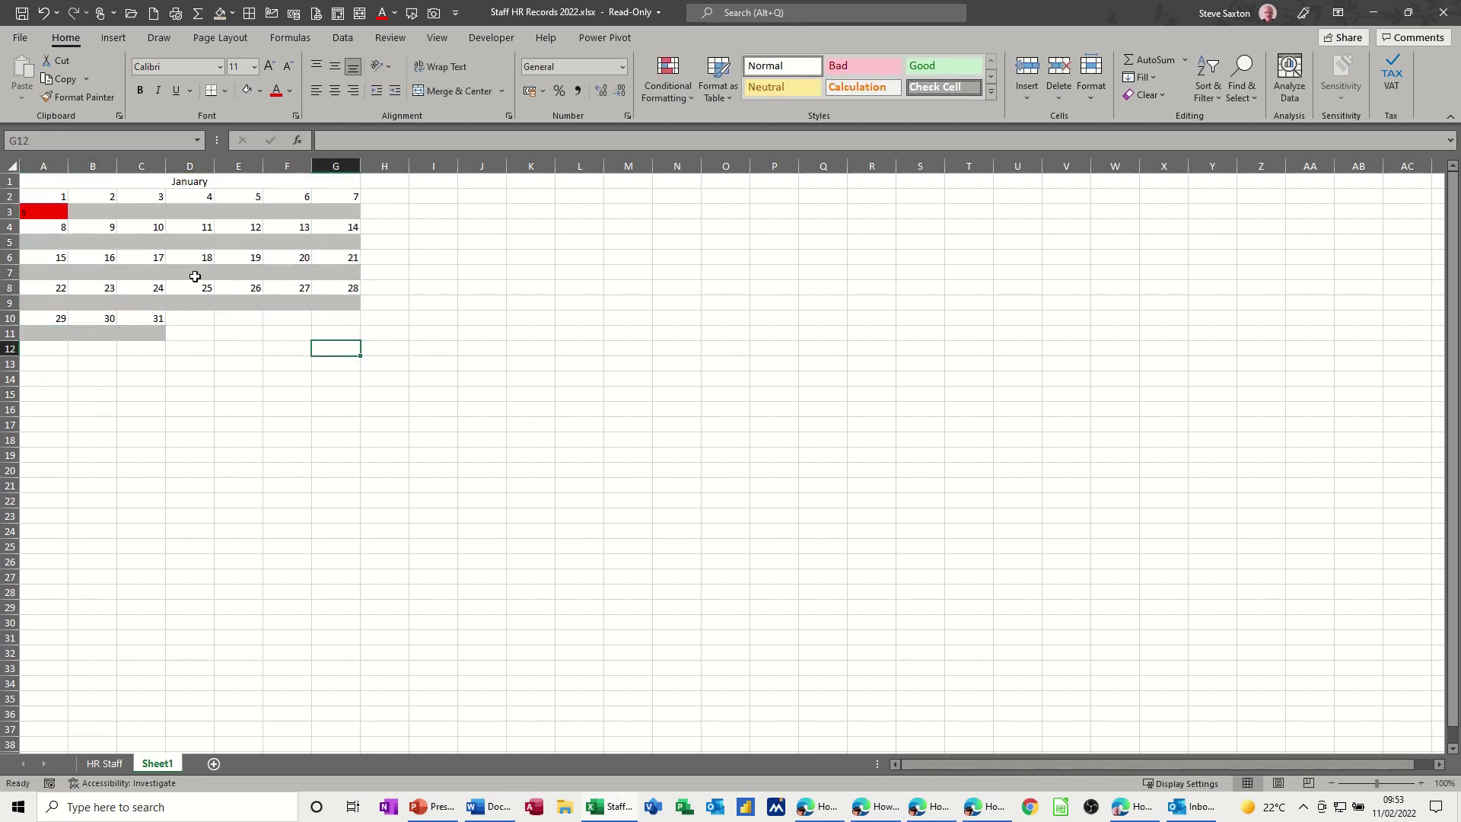
- Enter a, l and h in B3:D3 to test the colours, then type S in H1
{"action": "left_click", "coordinate": [103, 215]}
{"action": "type", "text": "a"}
{"action": "left_click", "coordinate": [255, 352]}
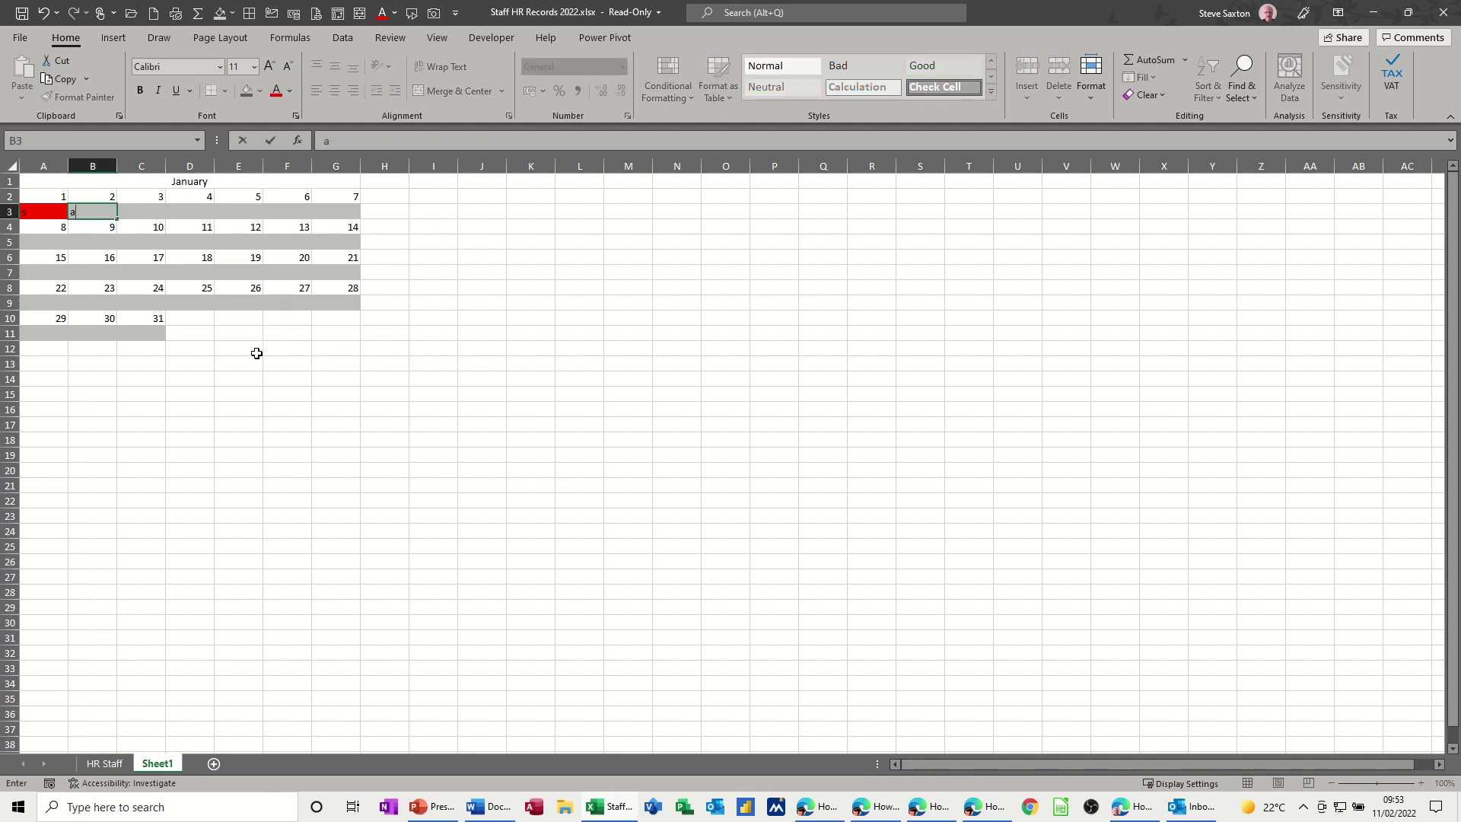
{"action": "left_click", "coordinate": [153, 217]}
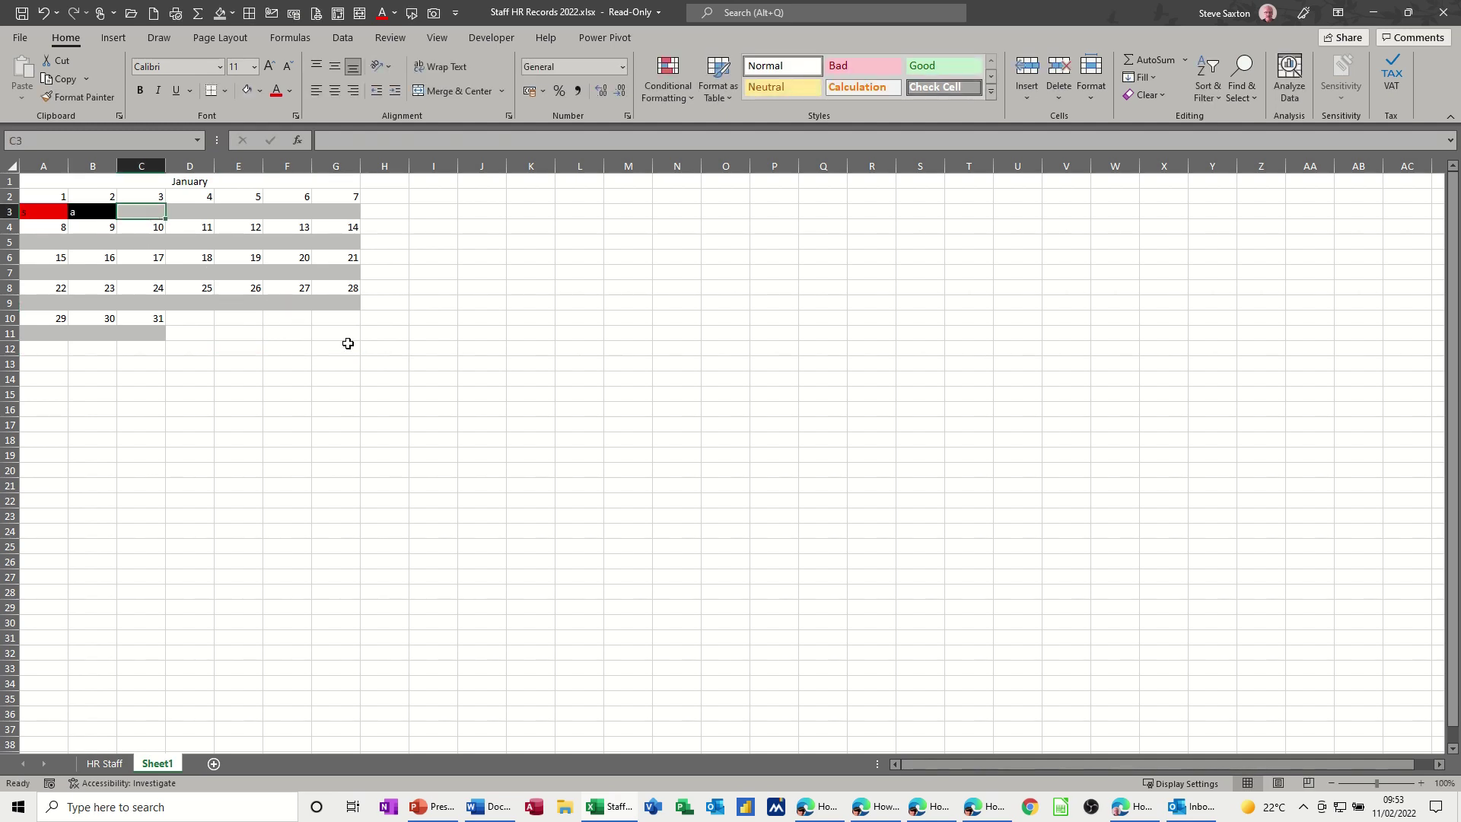
{"action": "type", "text": "l"}
{"action": "left_click", "coordinate": [280, 350]}
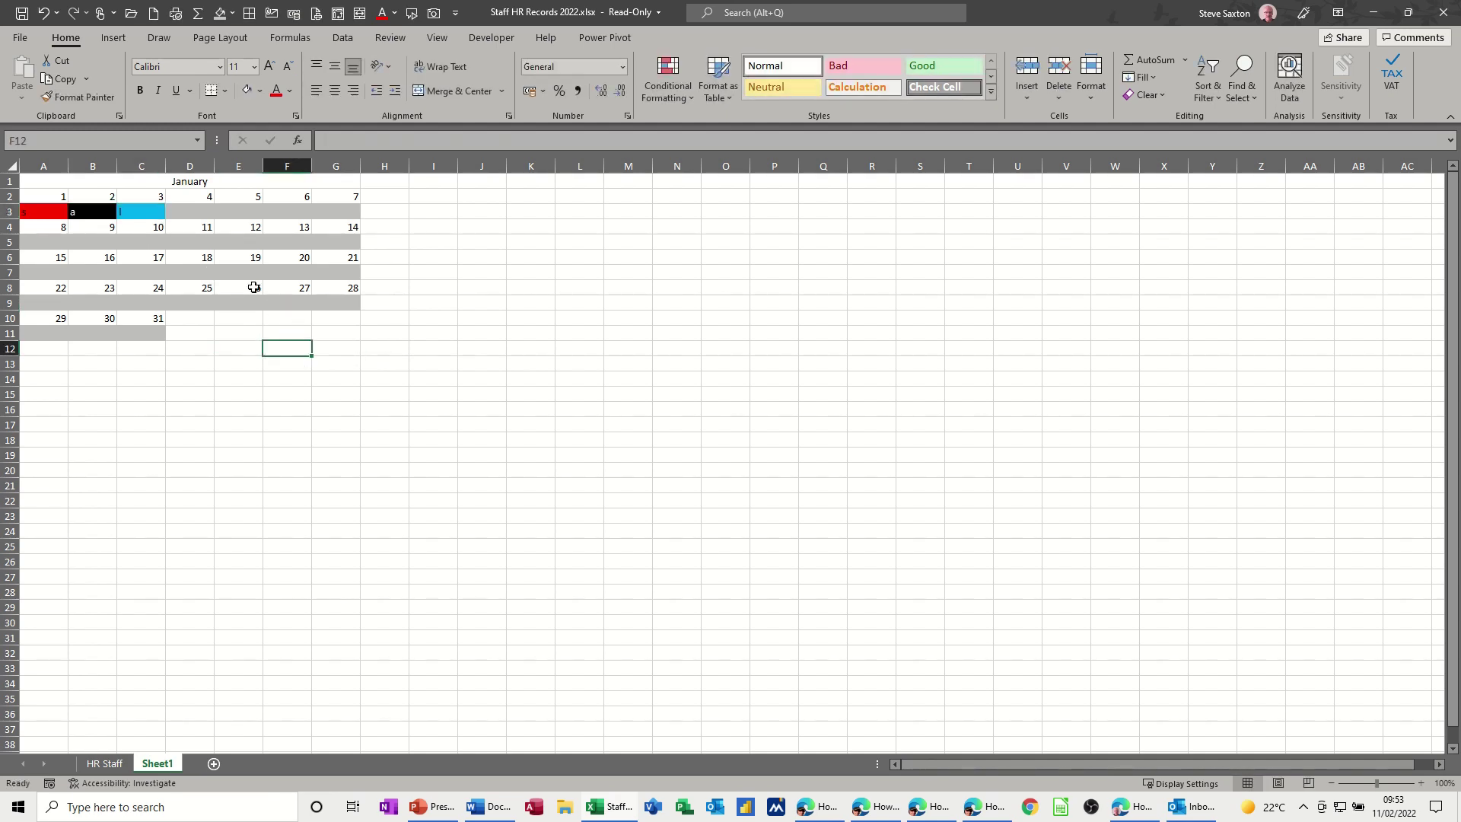
{"action": "left_click", "coordinate": [187, 216]}
{"action": "type", "text": "h"}
{"action": "left_click", "coordinate": [318, 376]}
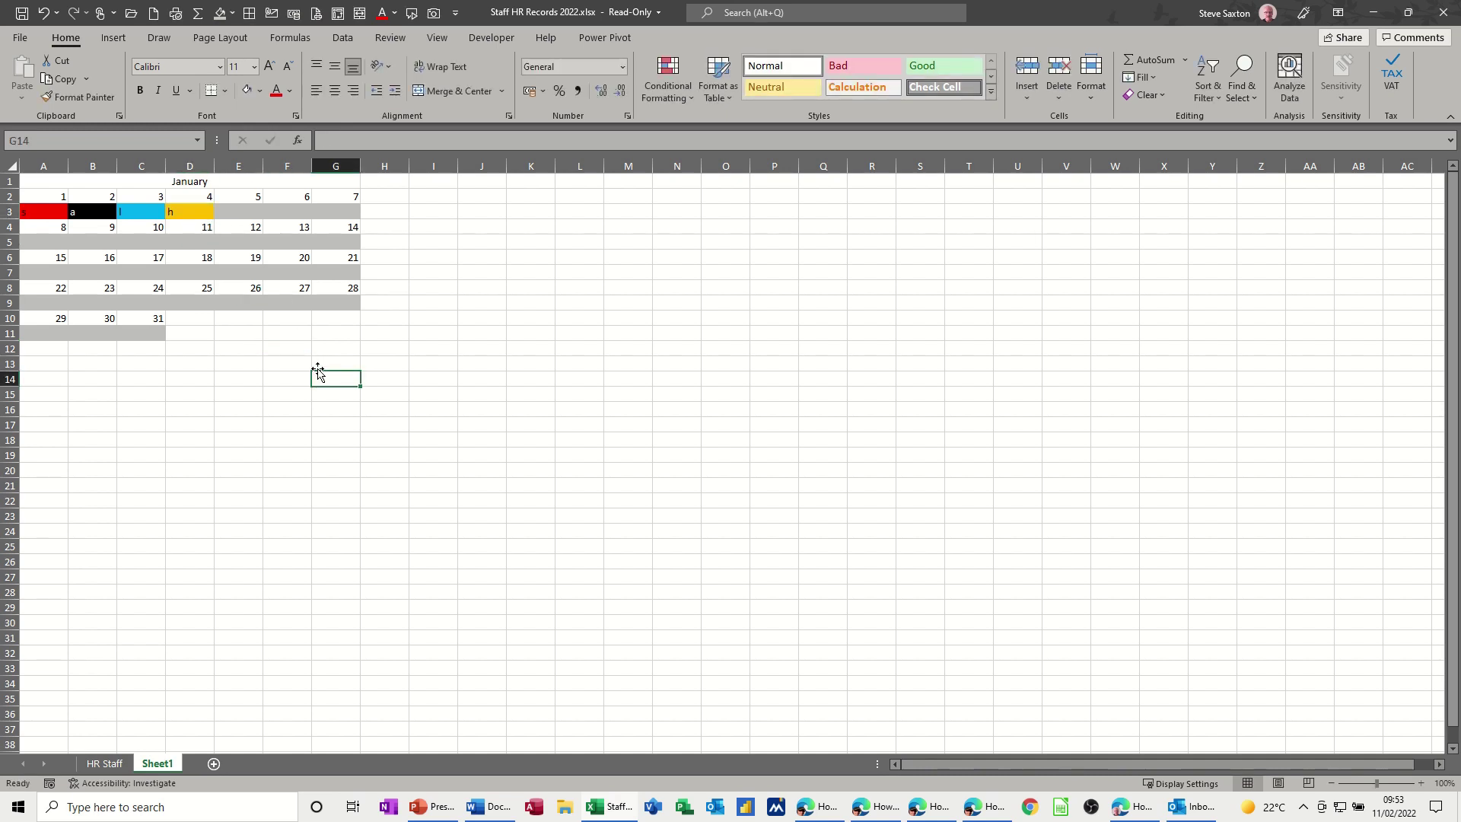
{"action": "left_click", "coordinate": [395, 183]}
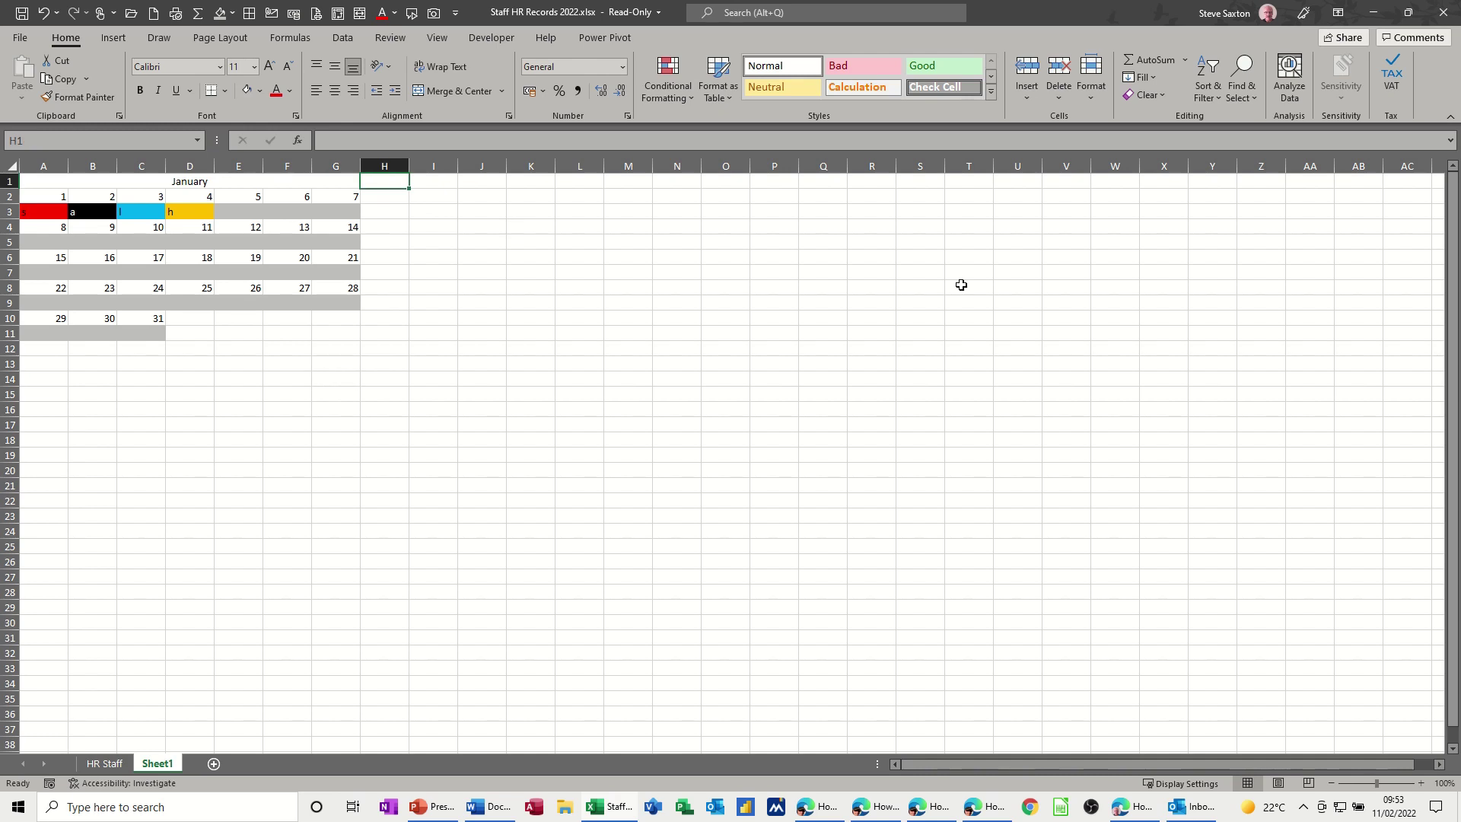
{"action": "type", "text": "S"}
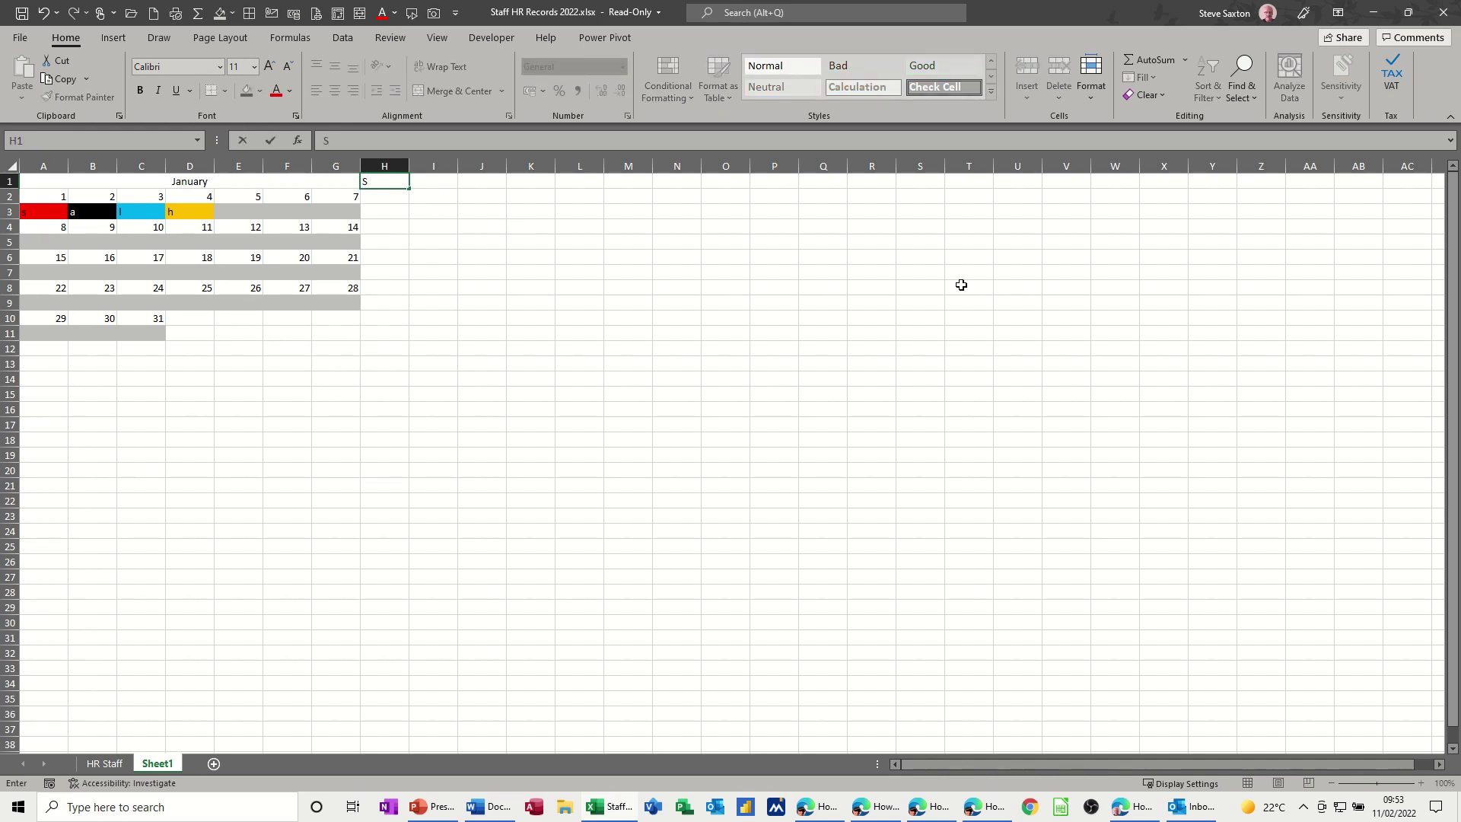
- Narrow column H into a divider and fill it with a thin grid pattern
{"action": "left_click", "coordinate": [431, 181]}
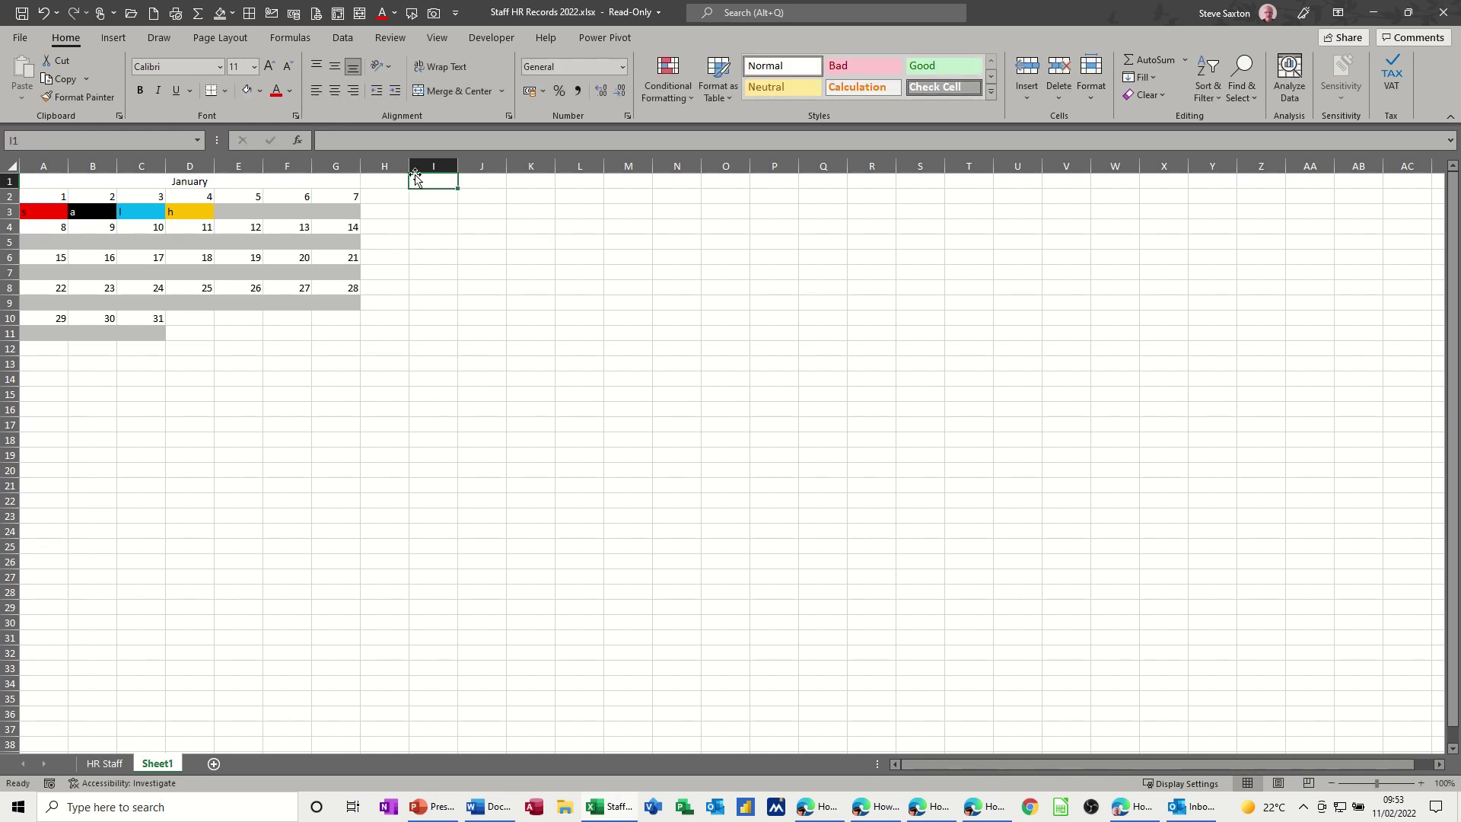
{"action": "left_click_drag", "start_coordinate": [411, 169], "coordinate": [368, 339]}
{"action": "left_click", "coordinate": [296, 117]}
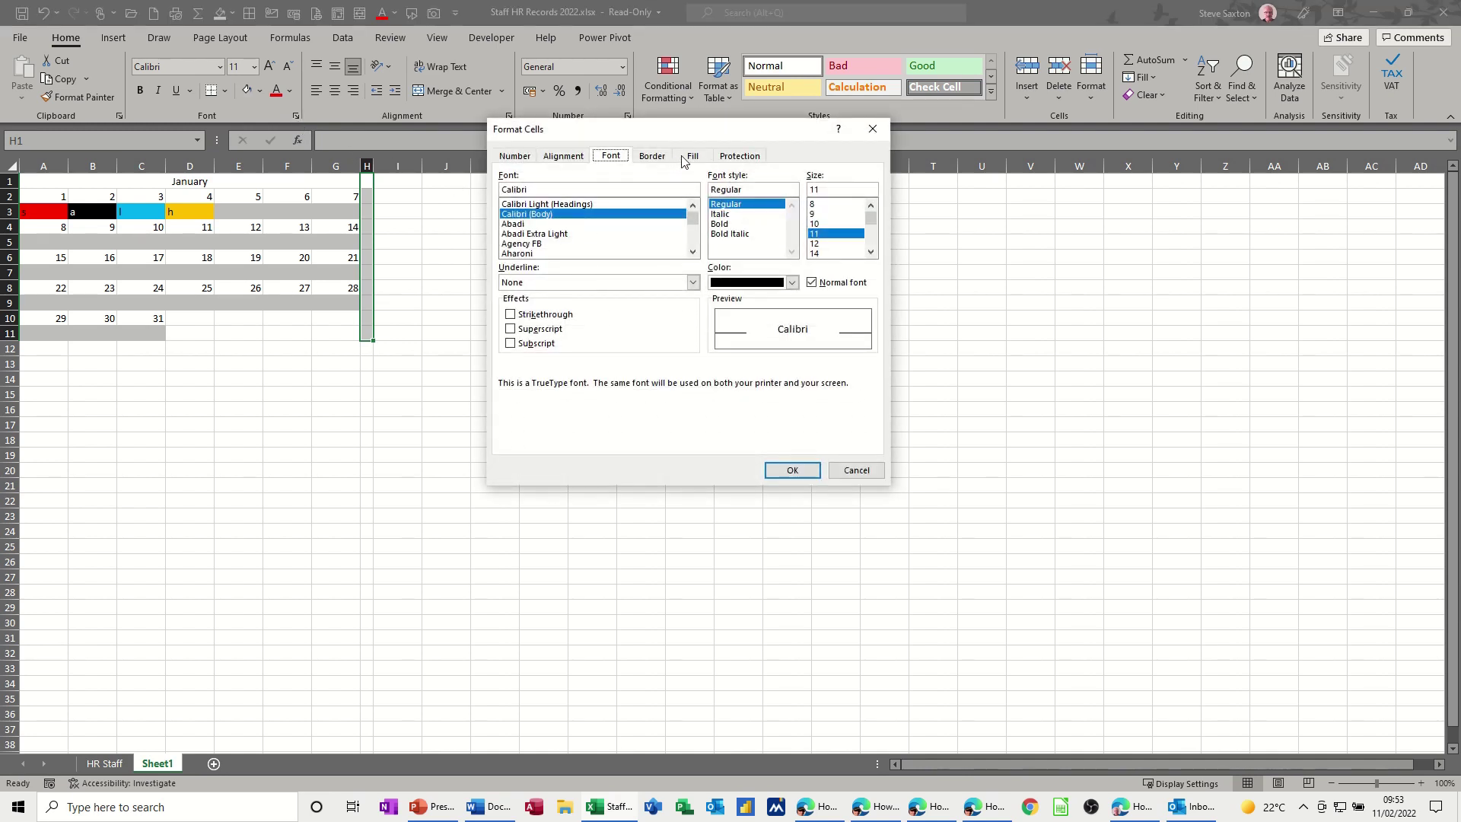
{"action": "left_click", "coordinate": [692, 156]}
{"action": "left_click", "coordinate": [821, 223]}
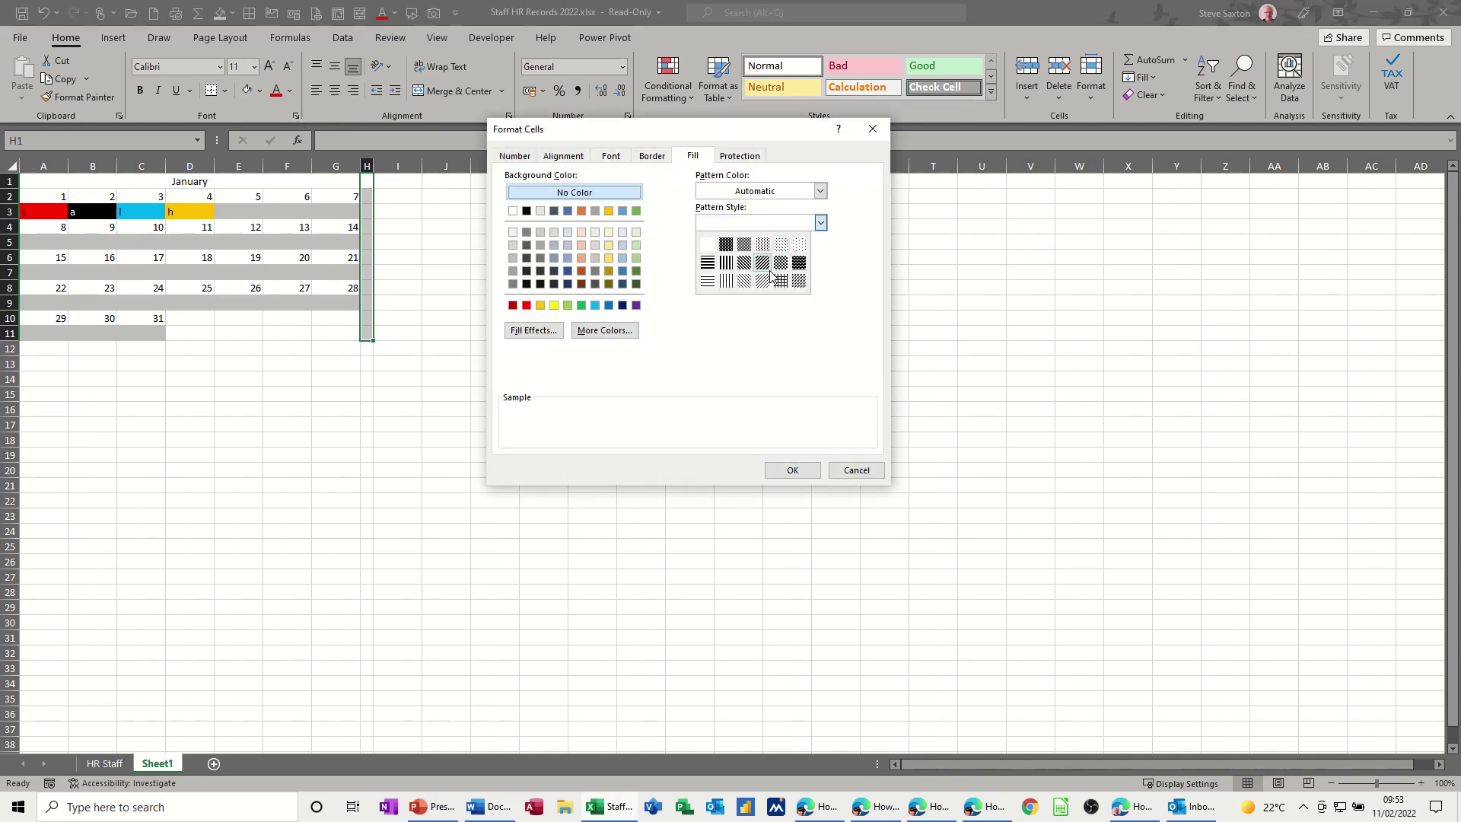
{"action": "left_click", "coordinate": [780, 280]}
{"action": "left_click", "coordinate": [788, 471]}
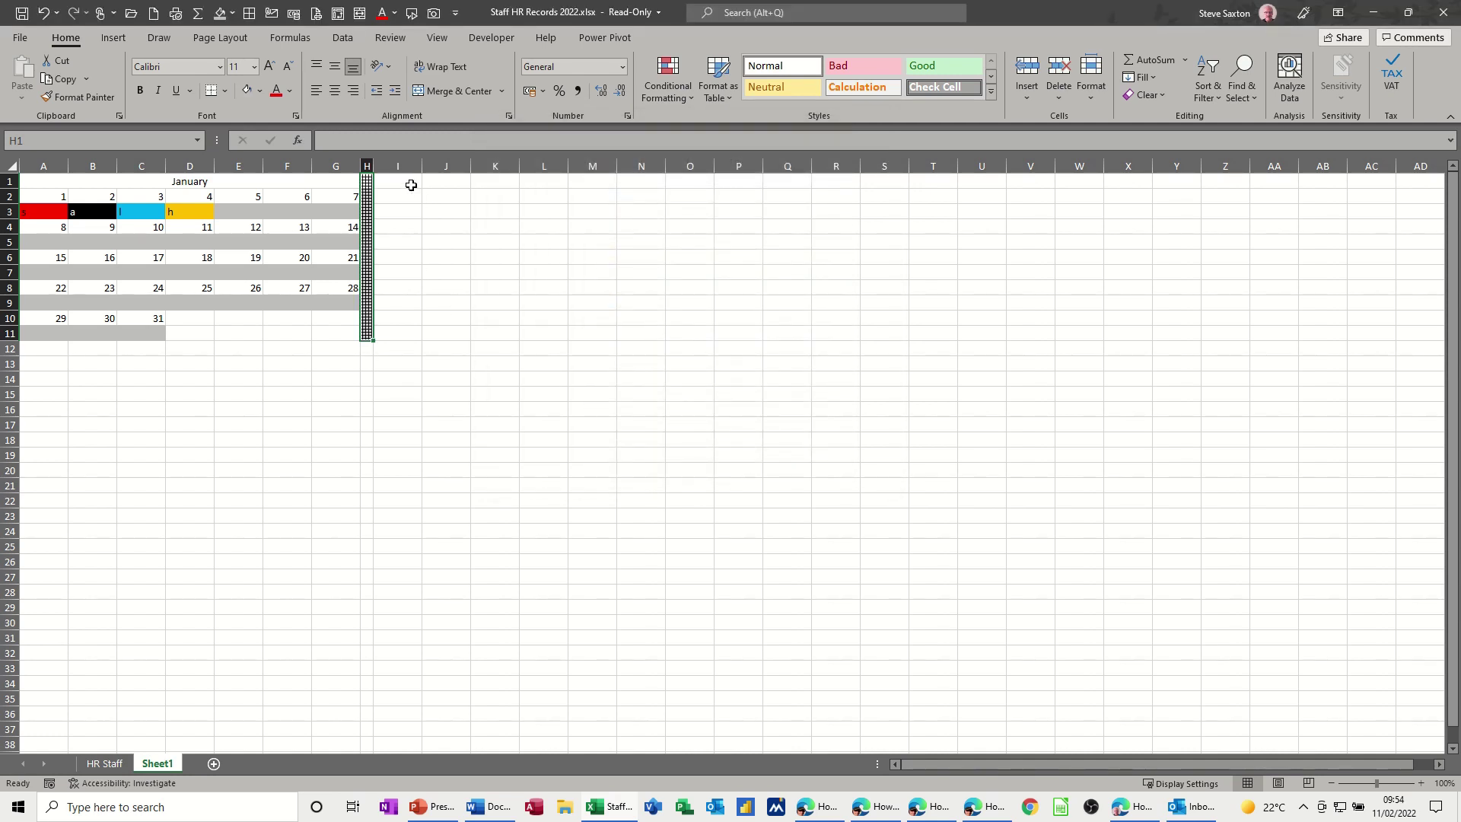
{"action": "left_click", "coordinate": [409, 184]}
- Type the headings Sick, Absent, Late and Hols into I1:L1
{"action": "type", "text": "Sick"}
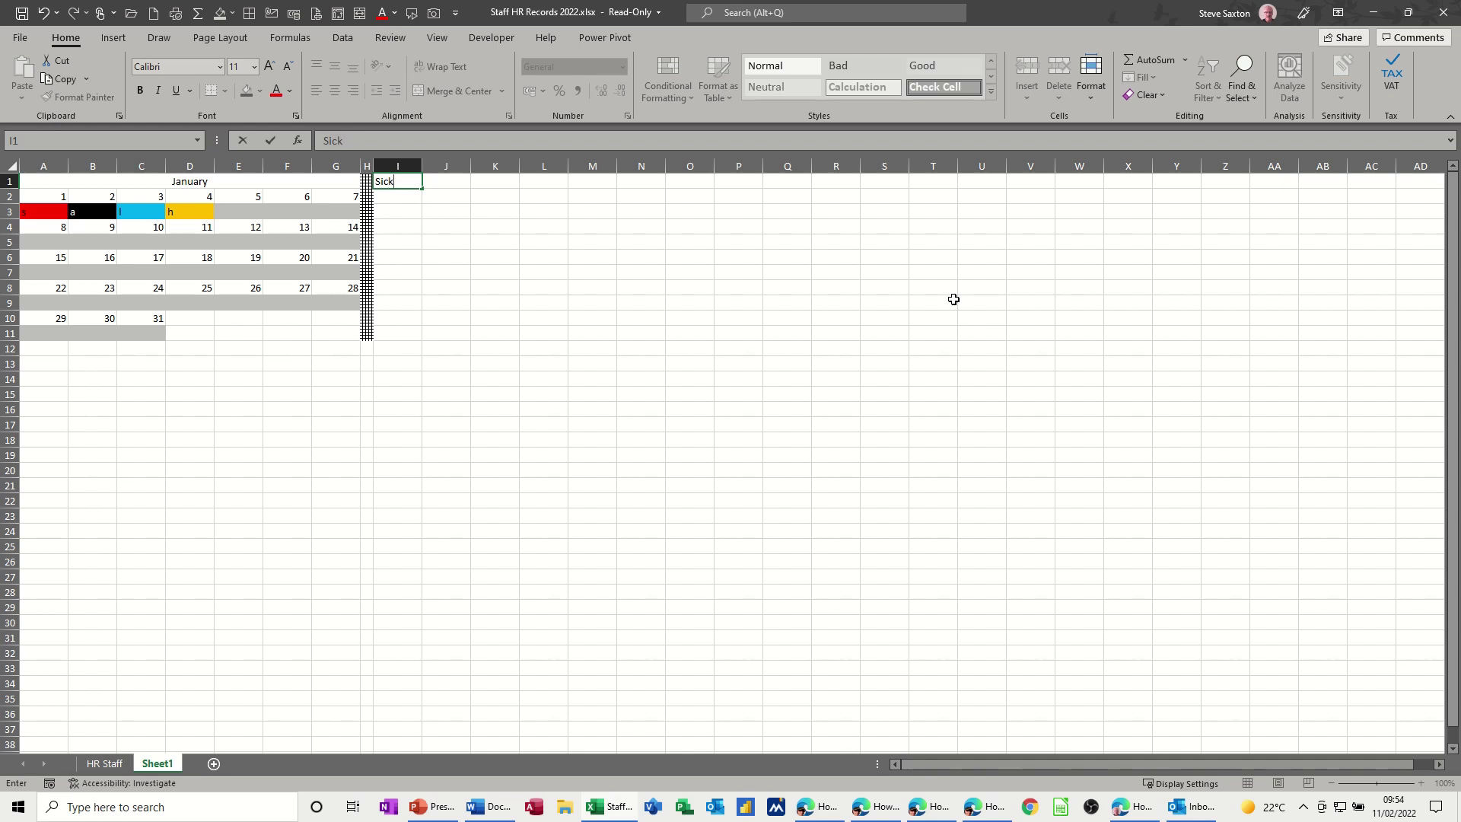
{"action": "key", "text": "Tab"}
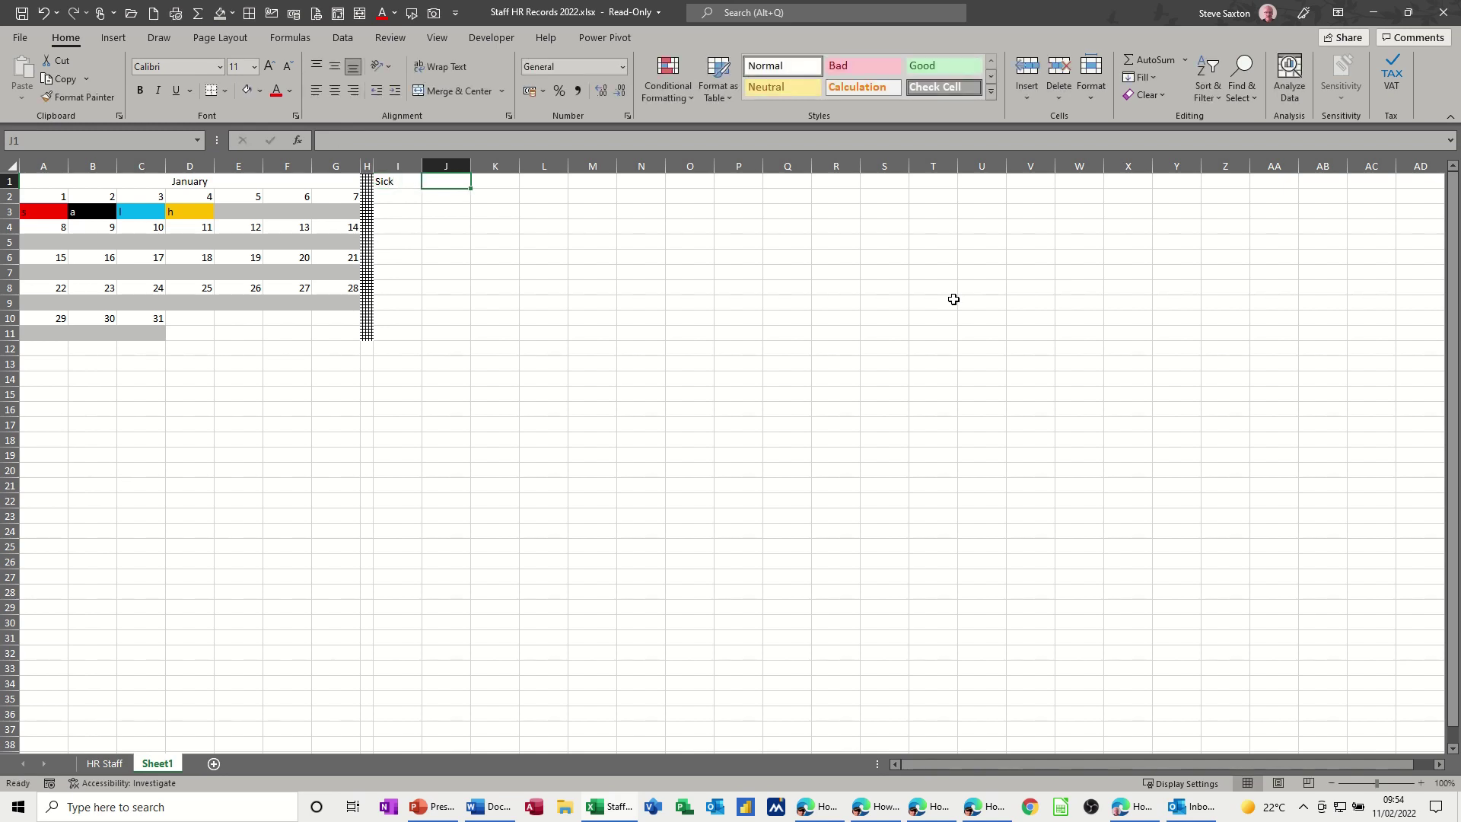
{"action": "type", "text": "Absent"}
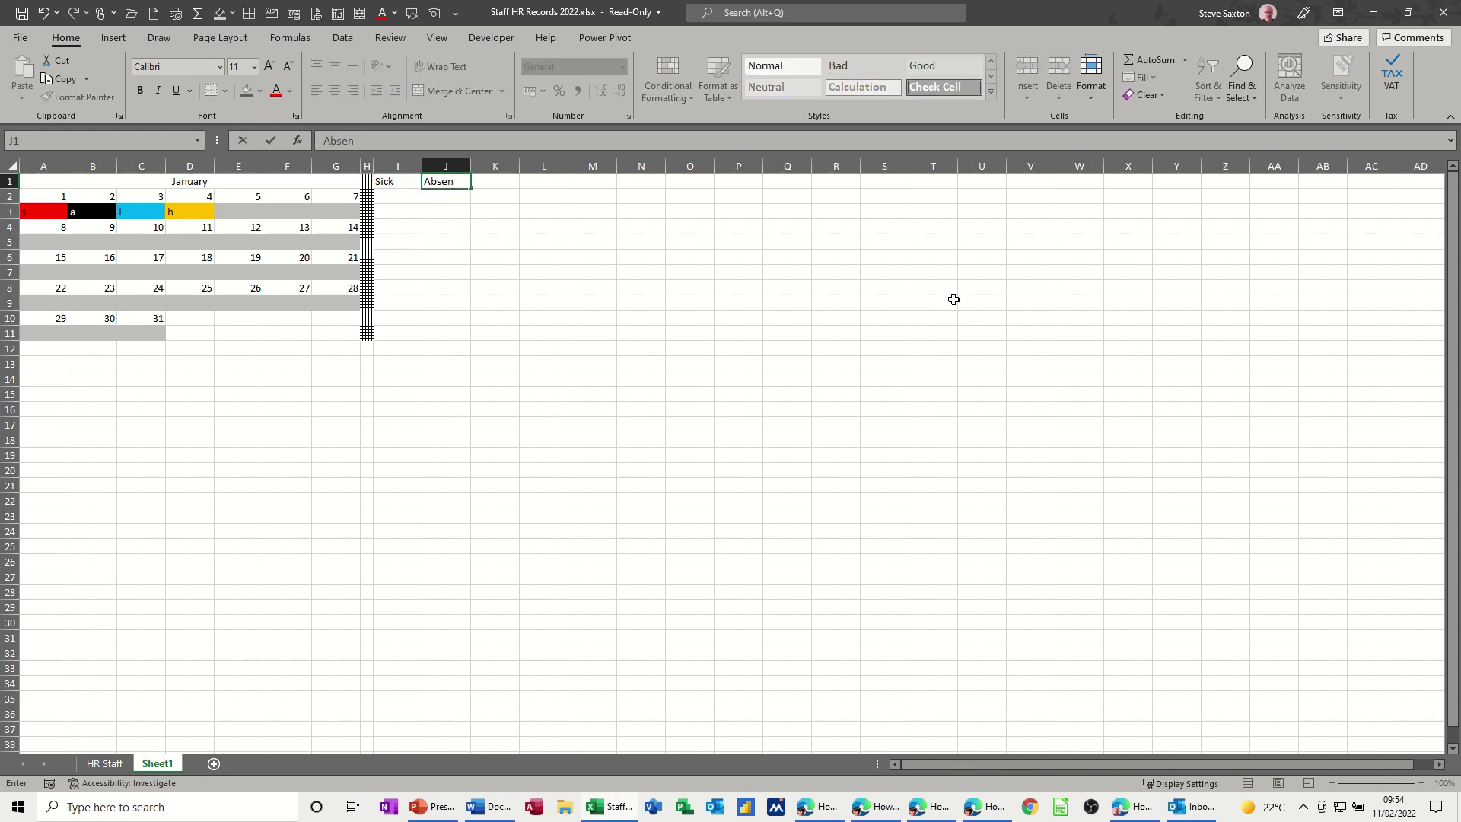
{"action": "left_click", "coordinate": [487, 179]}
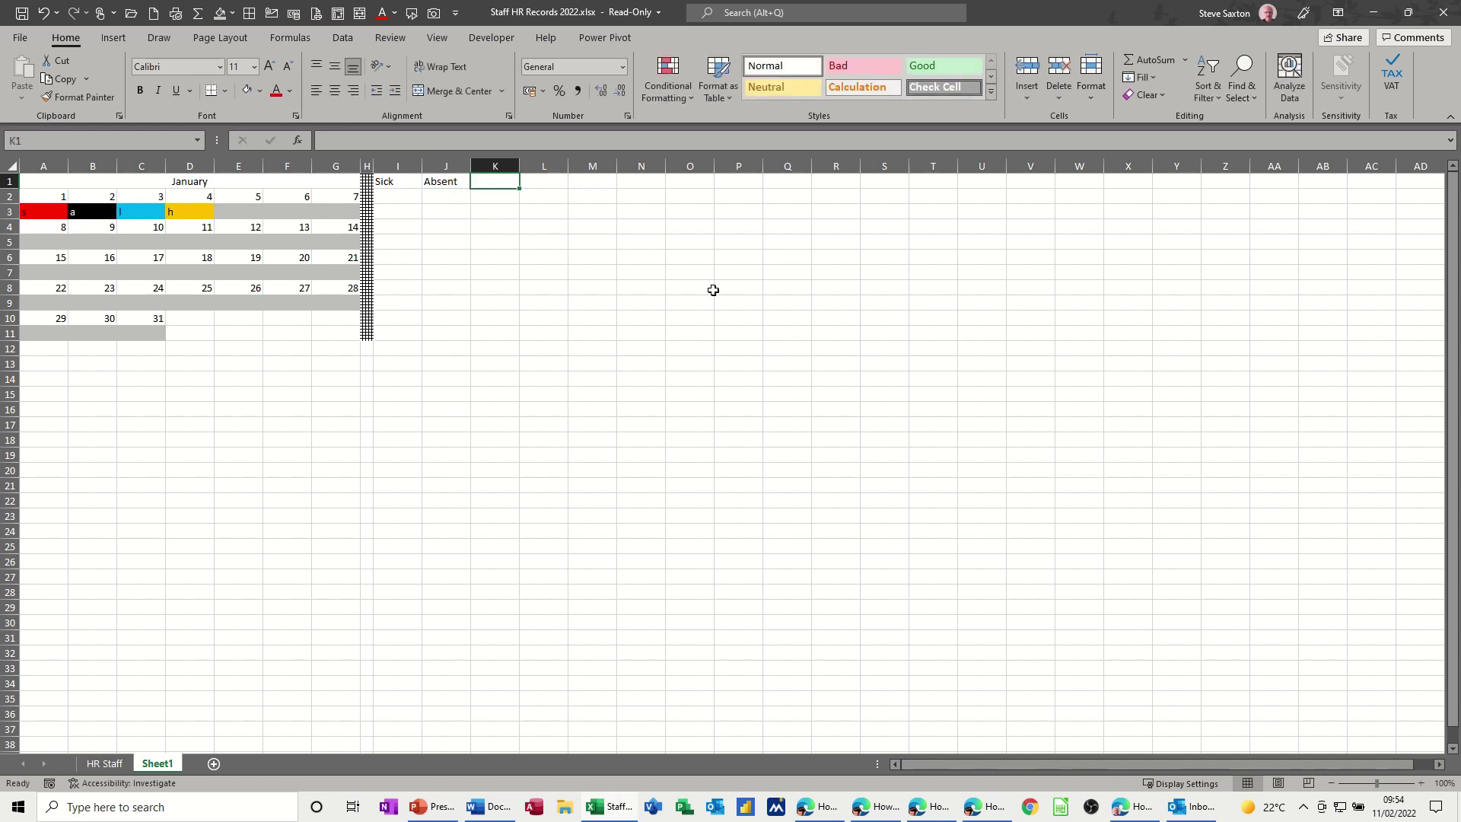
{"action": "type", "text": "Late"}
{"action": "key", "text": "Tab"}
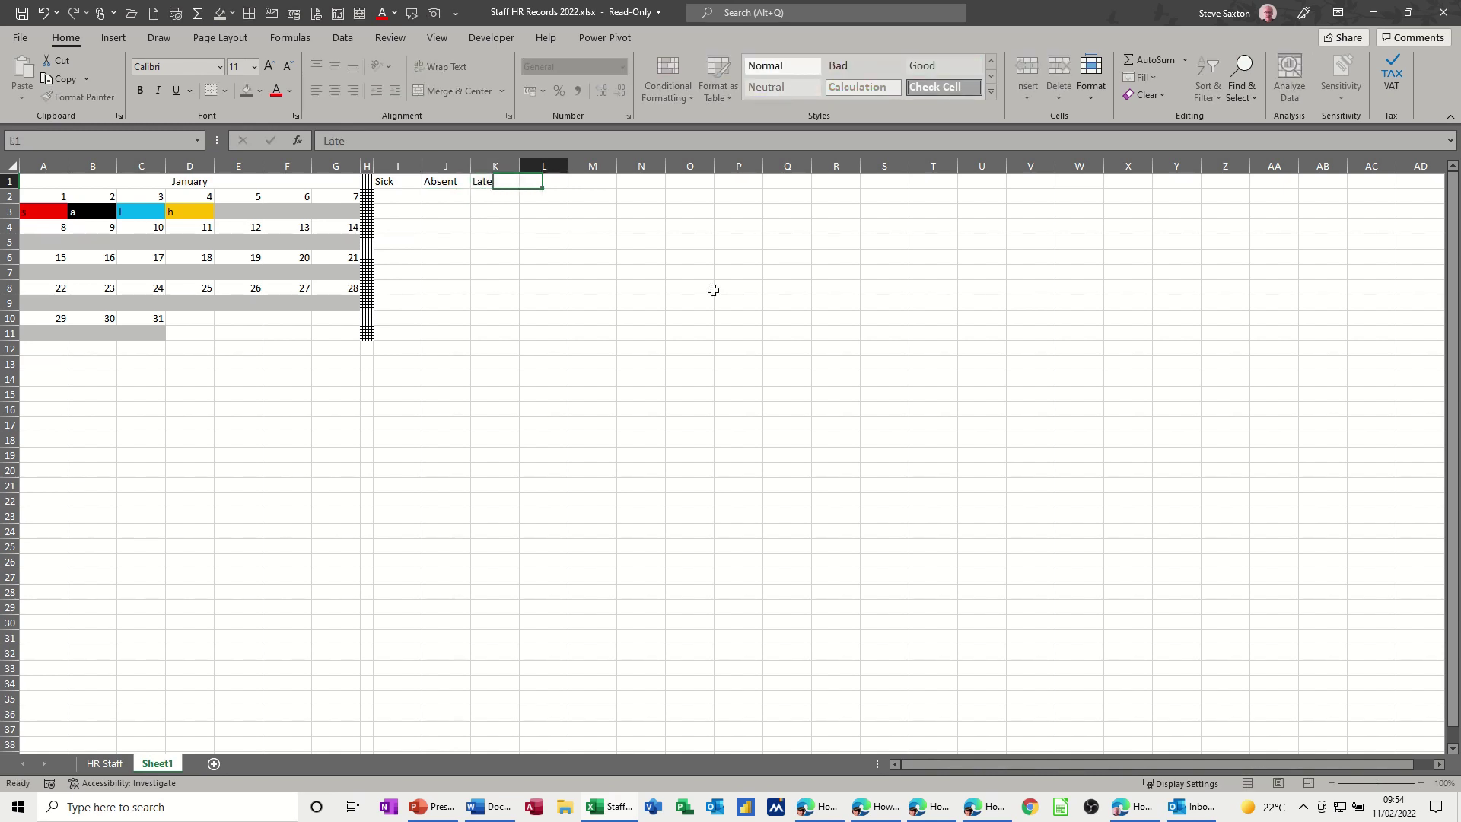
{"action": "type", "text": "Hols"}
{"action": "left_click", "coordinate": [467, 226]}
- Angle the I1:L1 headings counterclockwise and top-align the January title
{"action": "left_click_drag", "start_coordinate": [385, 185], "coordinate": [537, 182]}
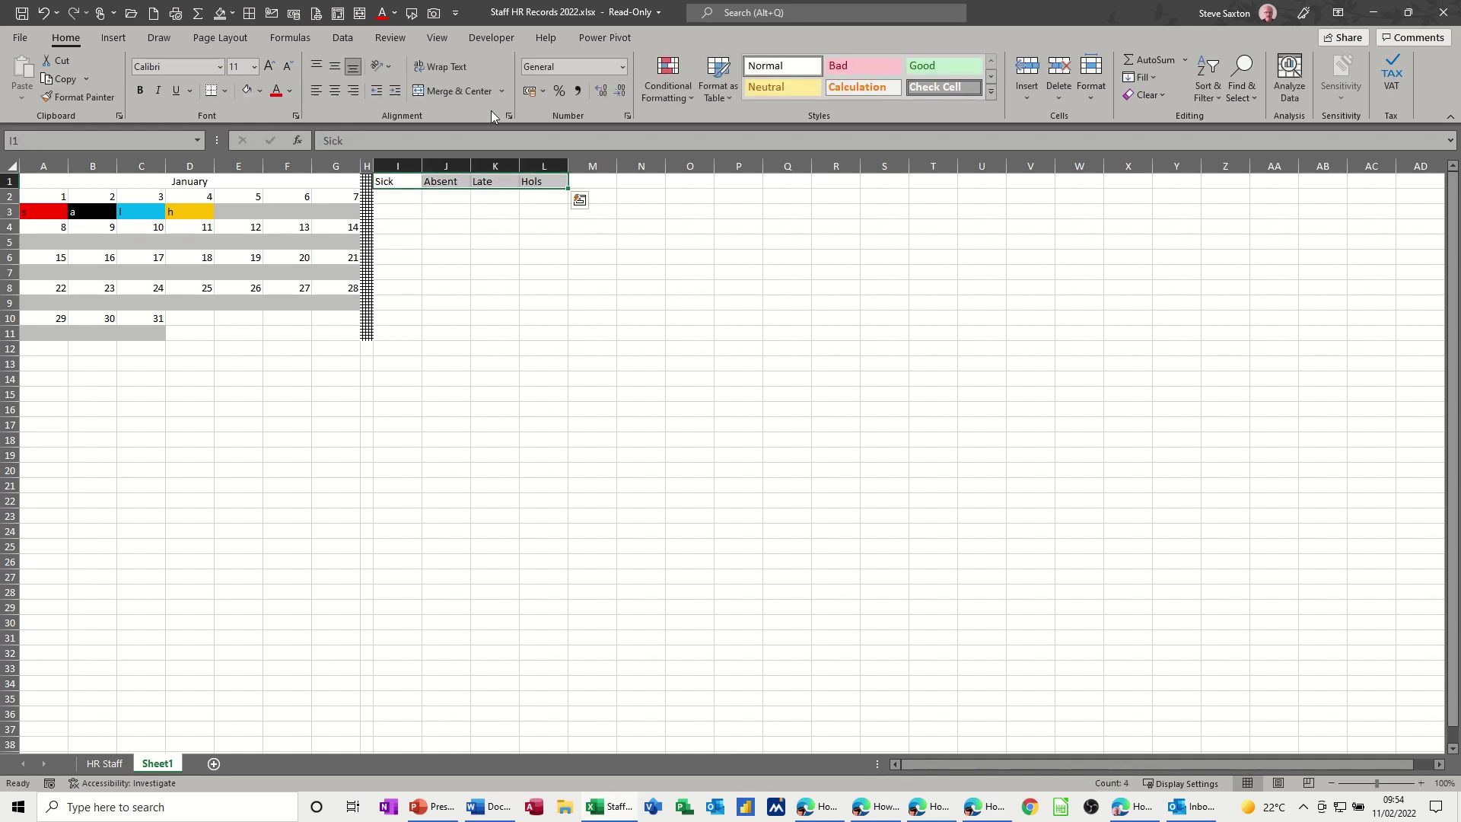
{"action": "left_click", "coordinate": [388, 66]}
{"action": "left_click", "coordinate": [399, 87]}
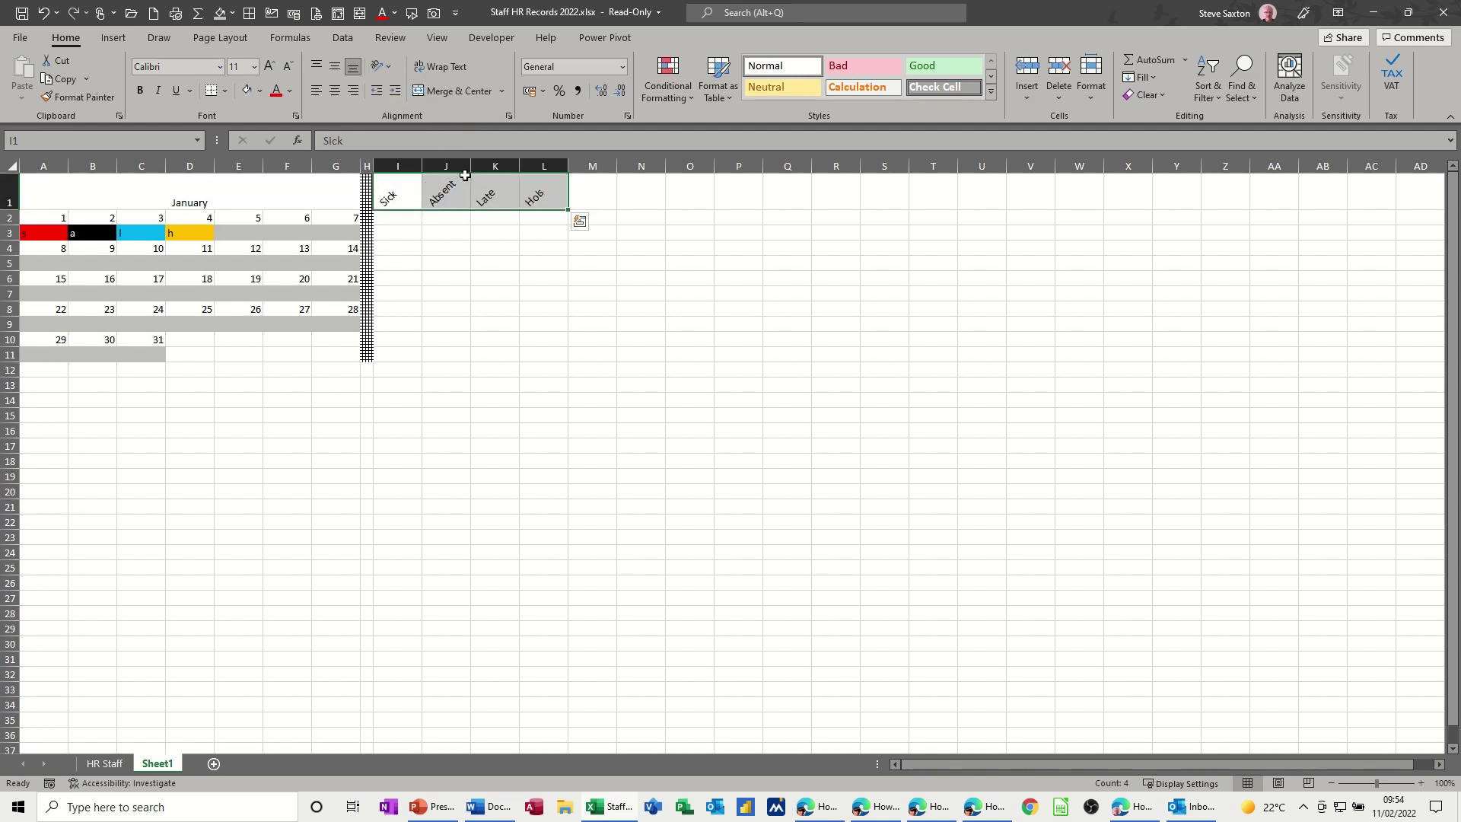
{"action": "left_click", "coordinate": [205, 193]}
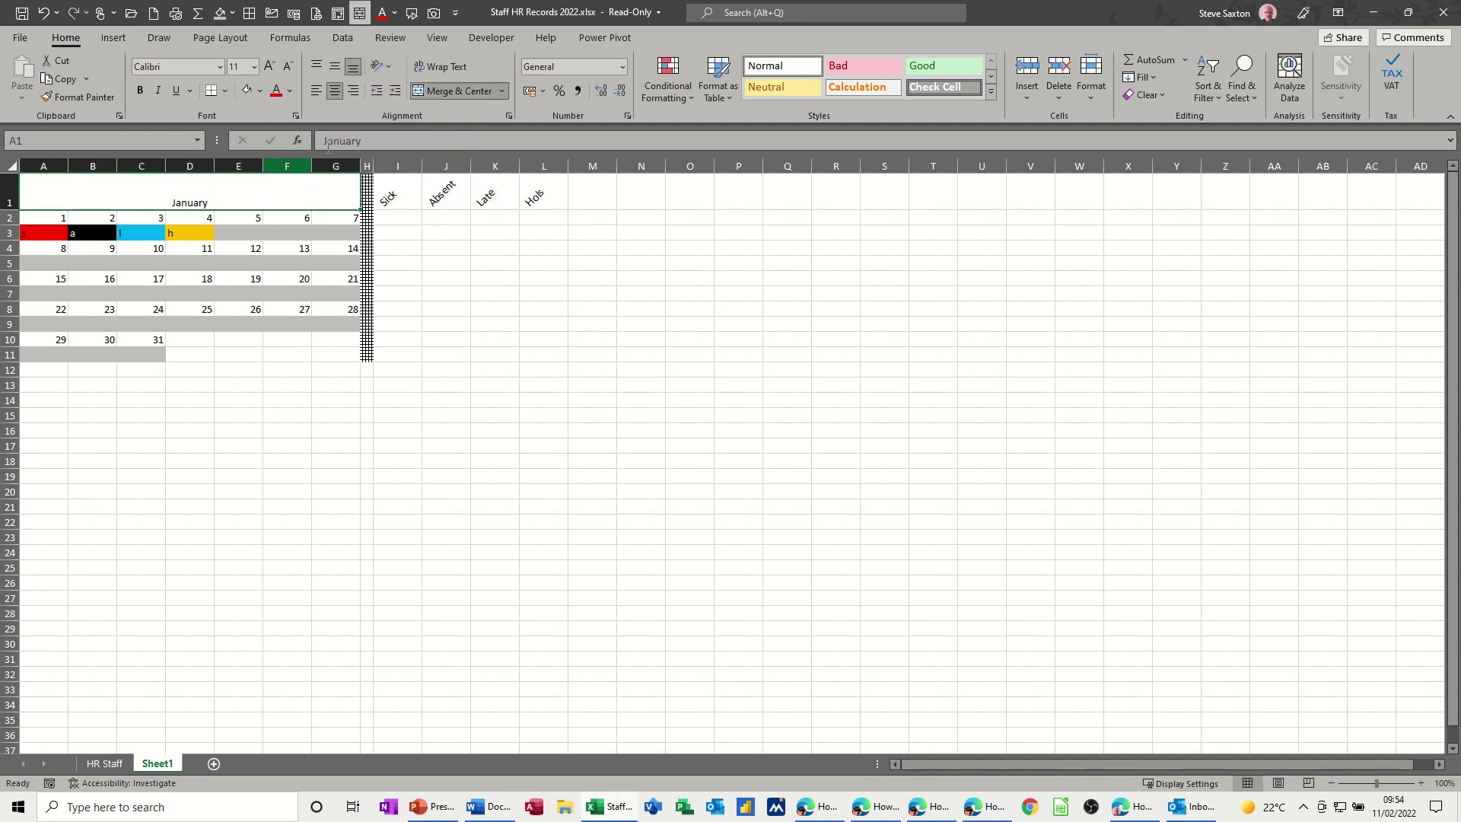
{"action": "left_click", "coordinate": [316, 66]}
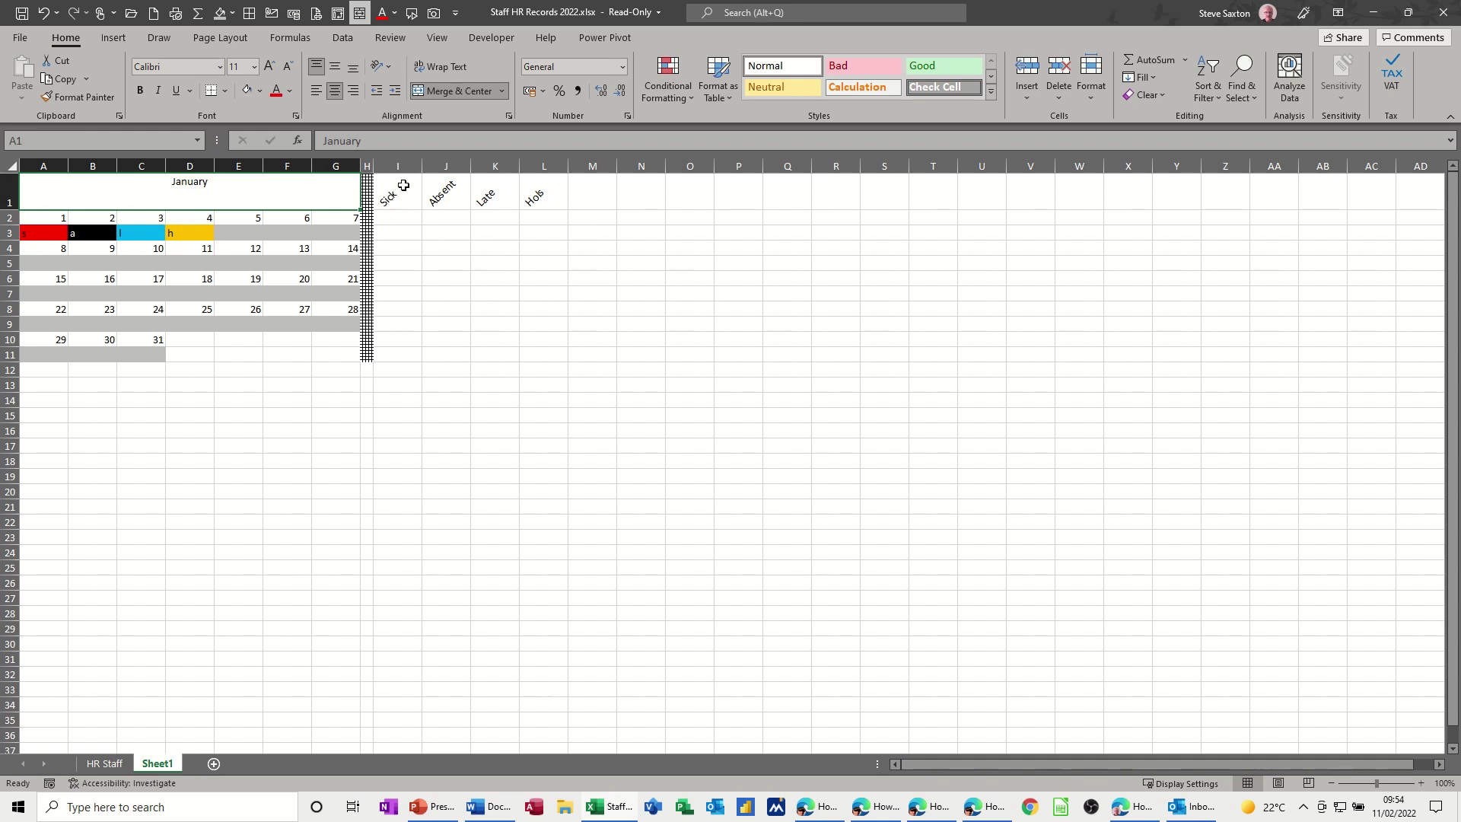
- Merge each heading over rows 1–2 in columns I–L and shorten row 1
{"action": "left_click_drag", "start_coordinate": [401, 186], "coordinate": [495, 217]}
{"action": "left_click", "coordinate": [462, 90]}
{"action": "left_click", "coordinate": [459, 92]}
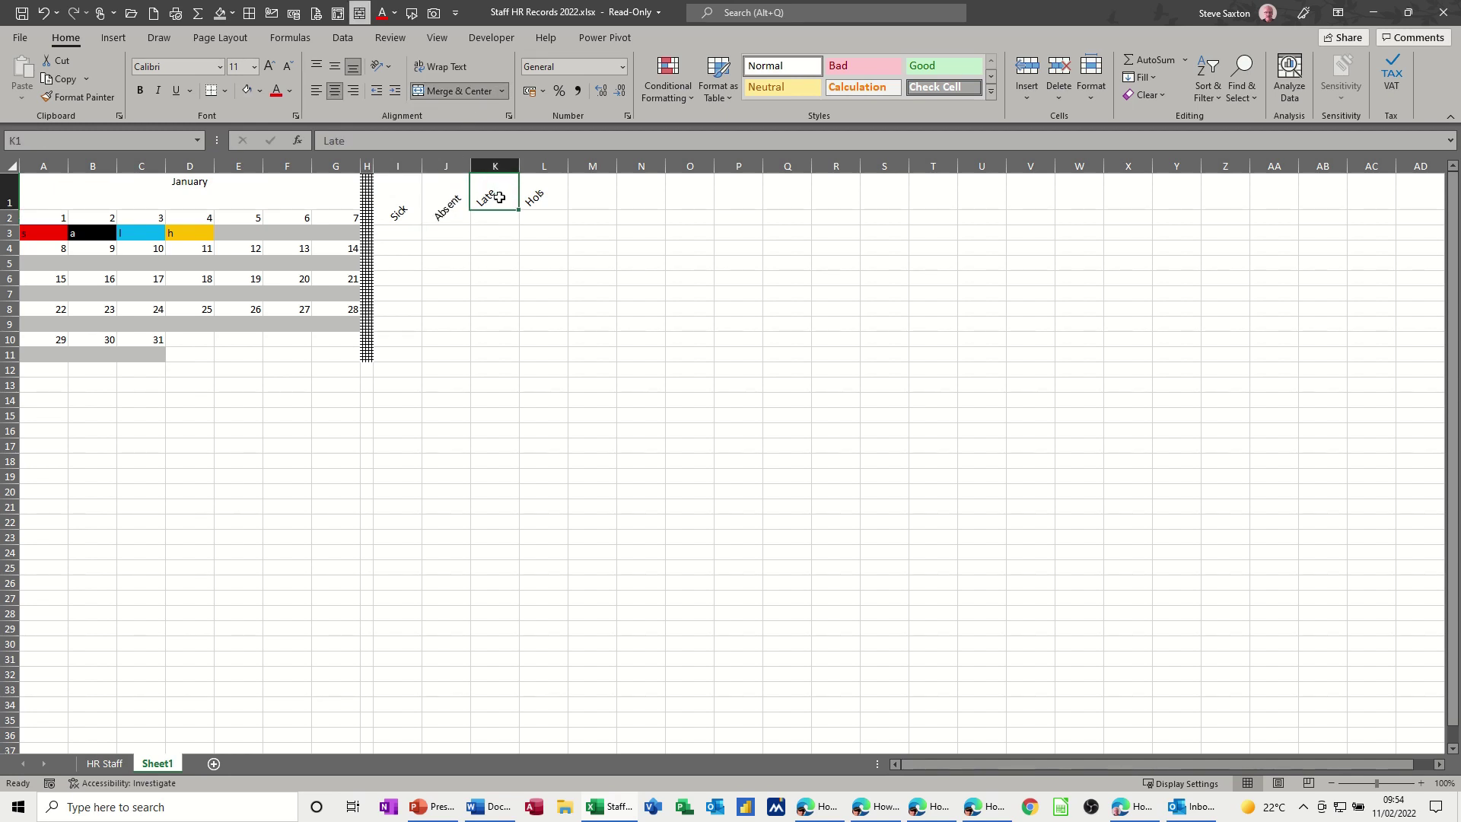
{"action": "left_click", "coordinate": [454, 94]}
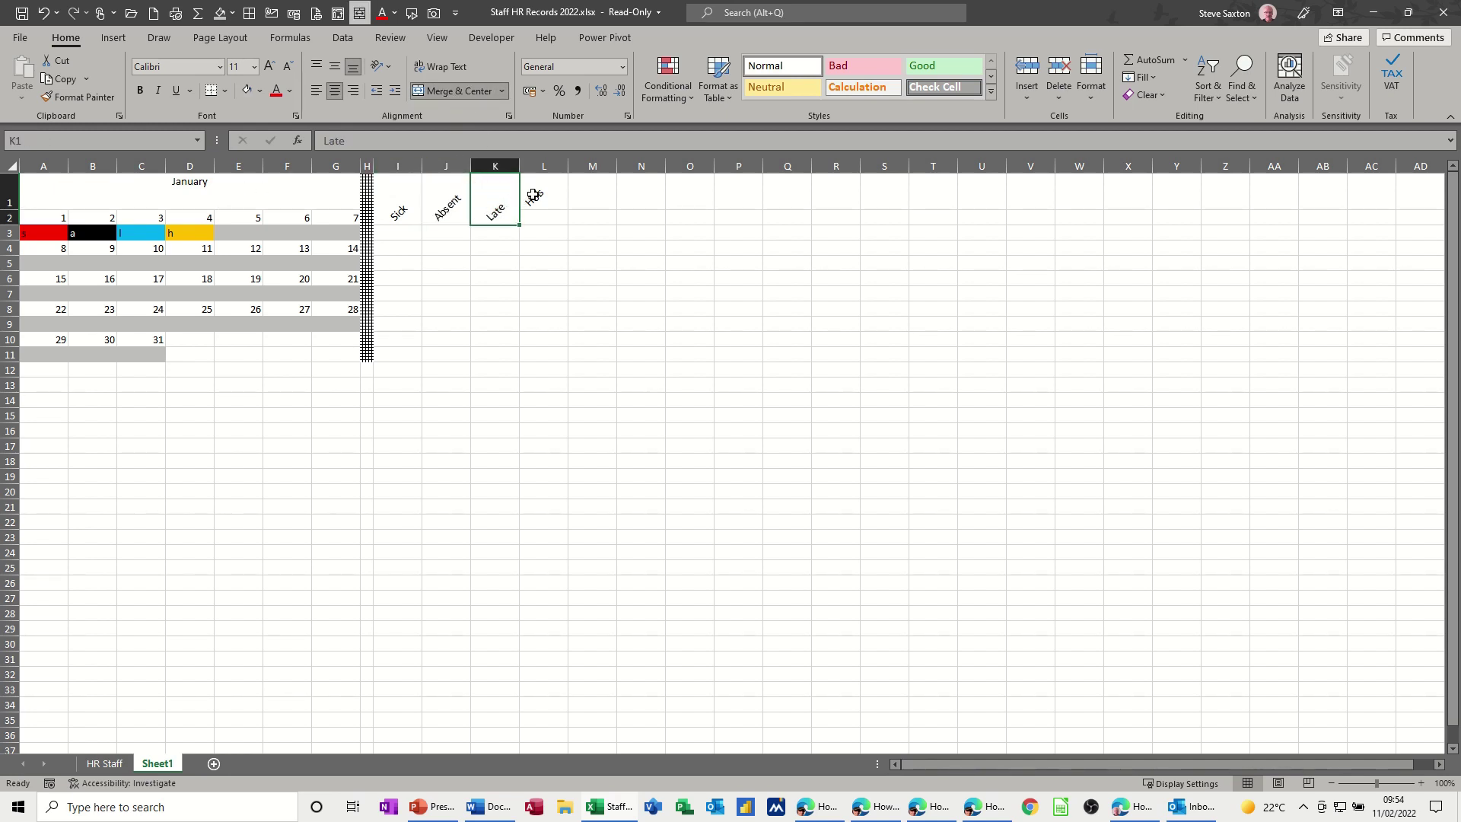
{"action": "left_click_drag", "start_coordinate": [533, 195], "coordinate": [542, 219]}
{"action": "left_click", "coordinate": [444, 92]}
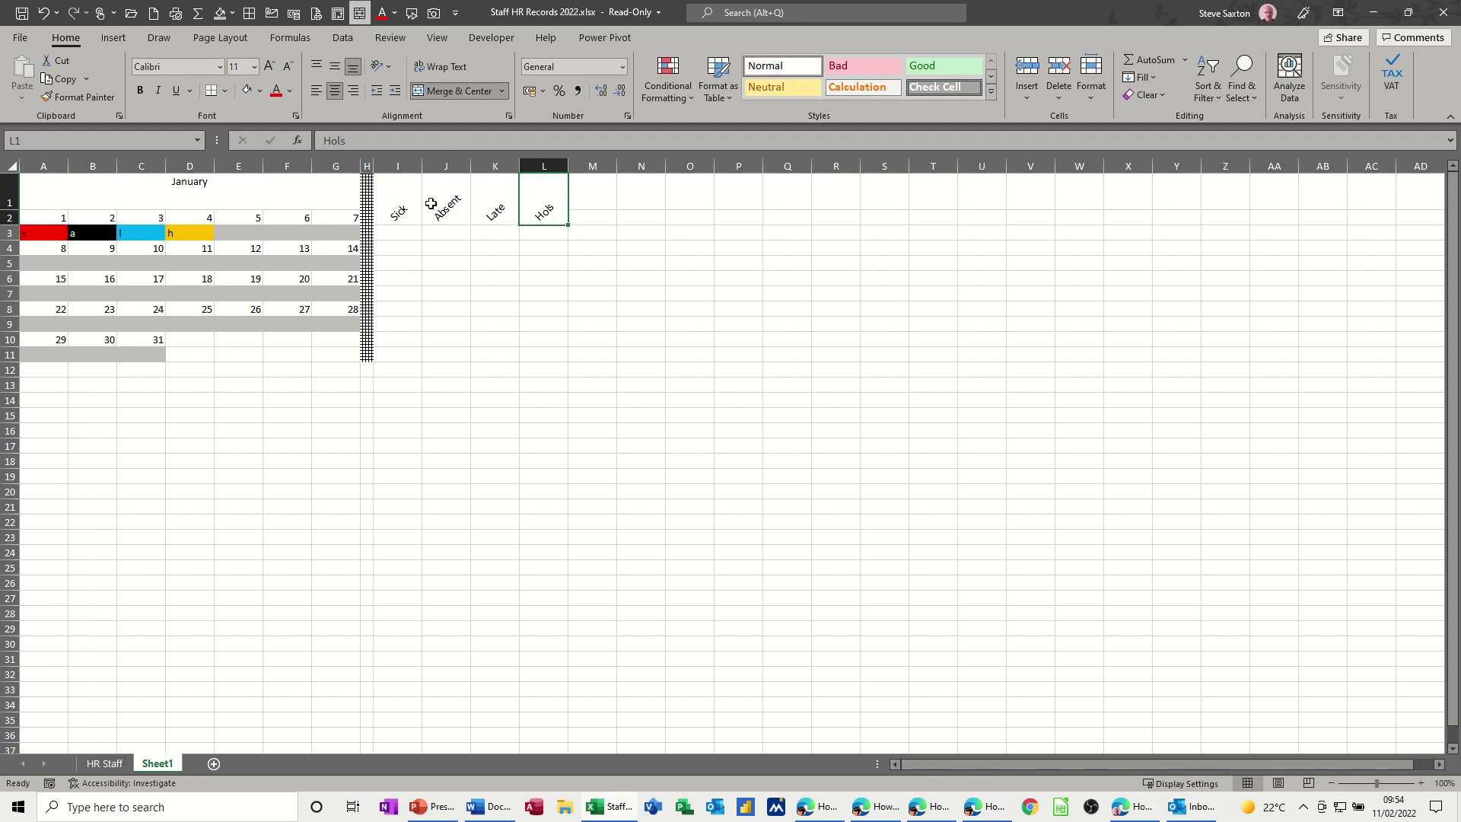
{"action": "left_click_drag", "start_coordinate": [7, 209], "coordinate": [8, 188]}
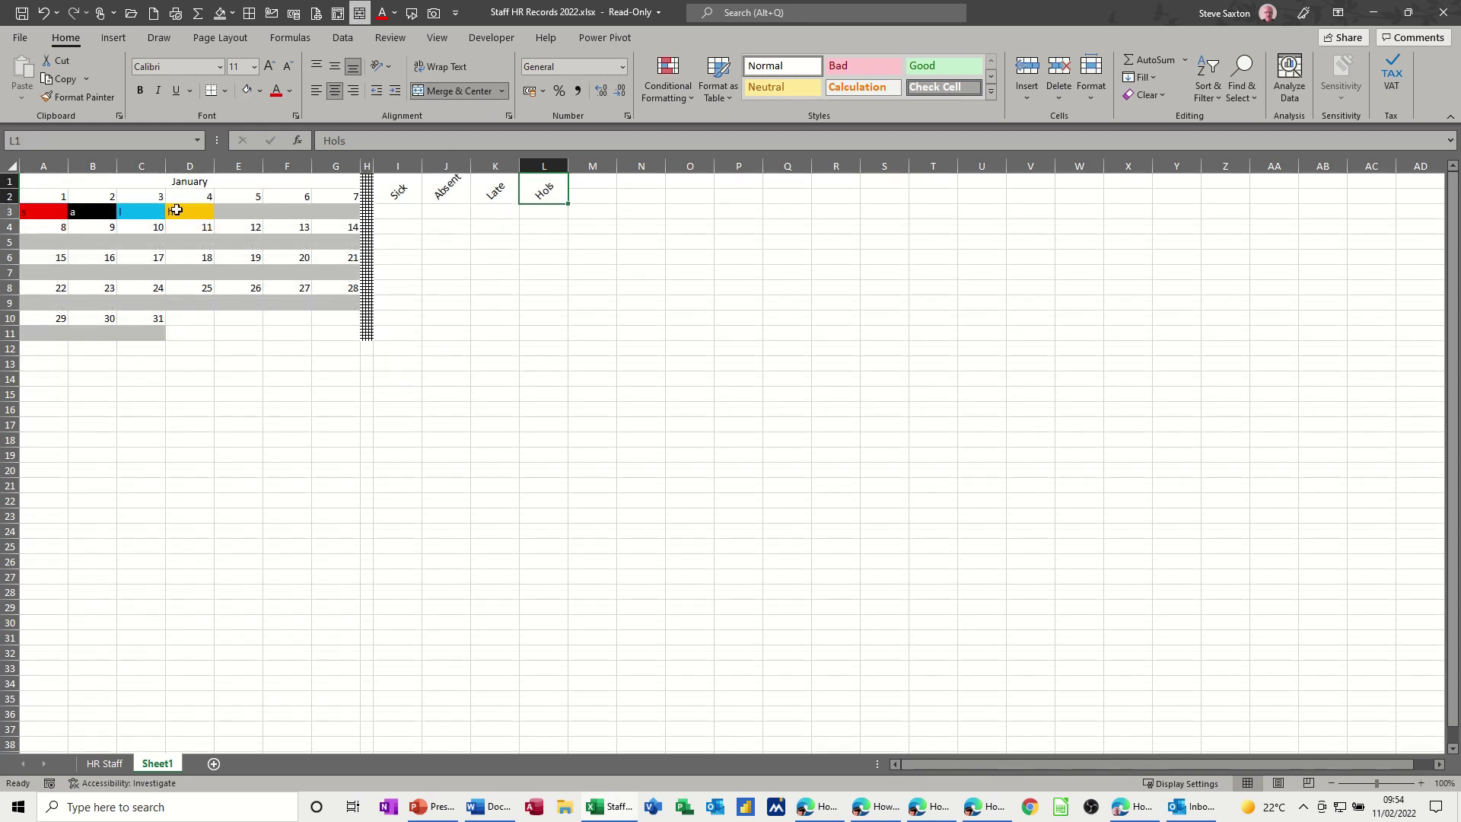
{"action": "left_click", "coordinate": [398, 192]}
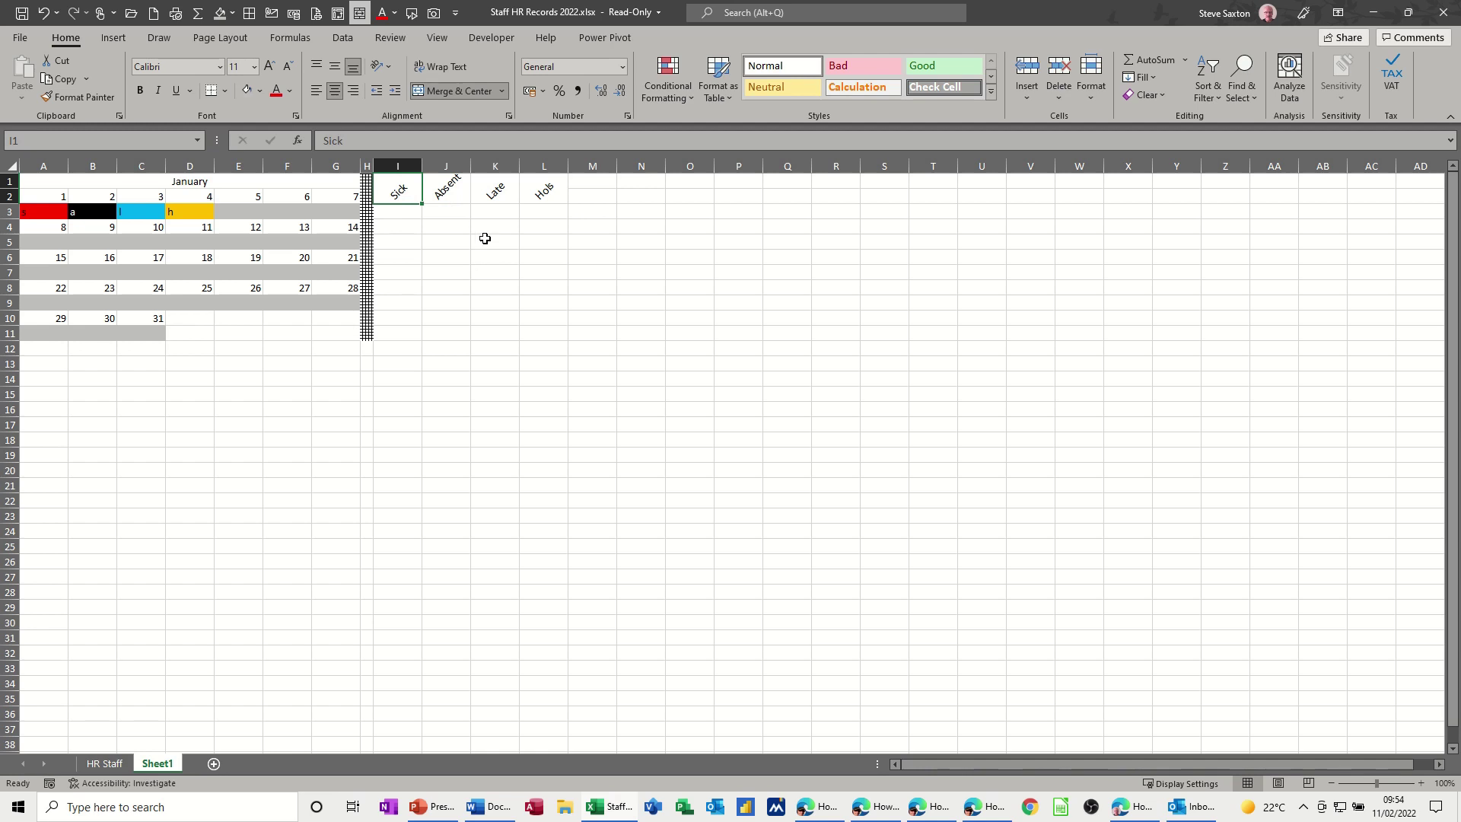
- Fill the Sick header red and make the Absent cell black with white text
{"action": "left_click", "coordinate": [262, 94]}
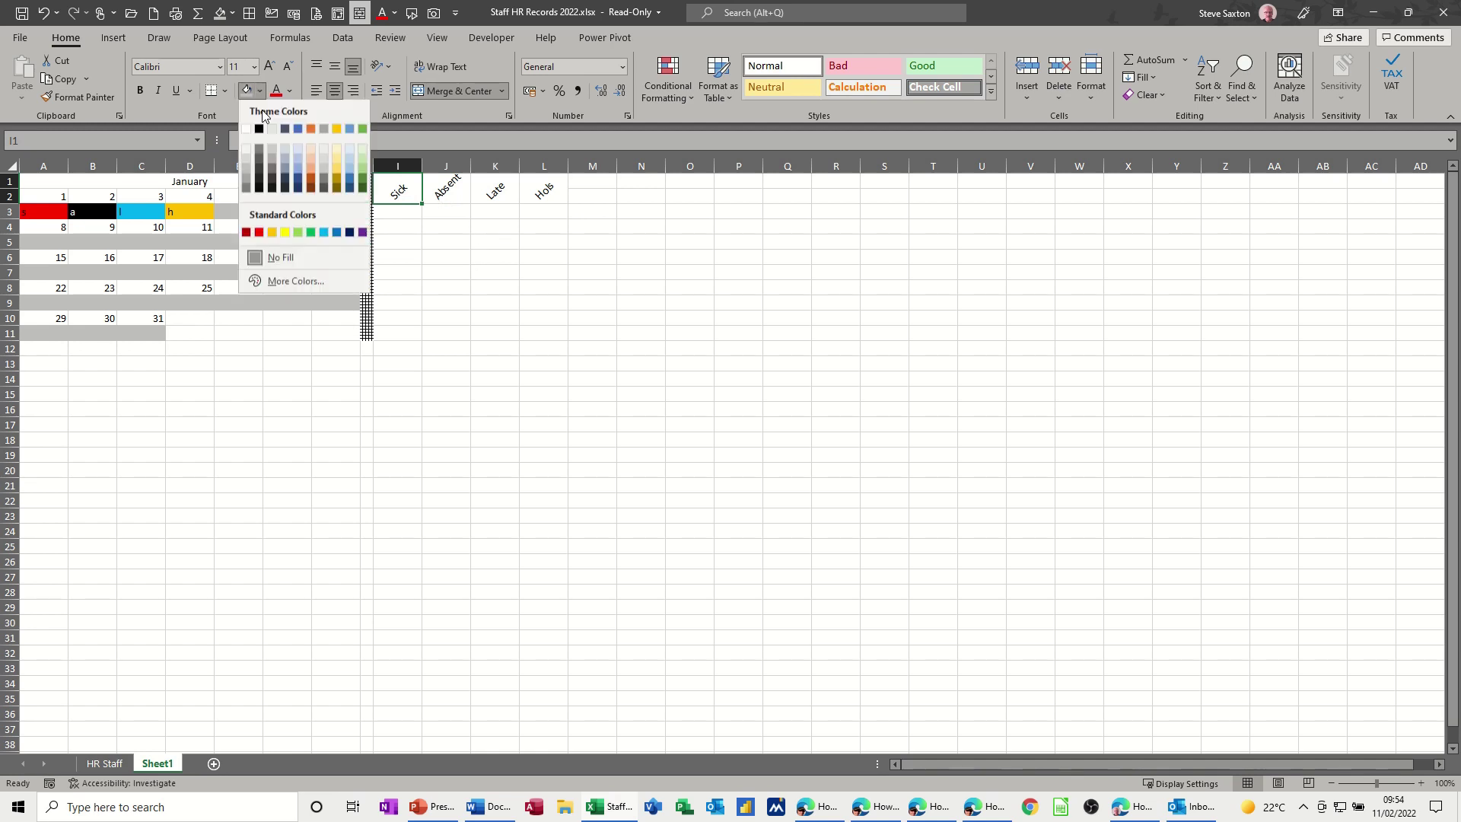
{"action": "left_click", "coordinate": [261, 232]}
{"action": "left_click", "coordinate": [440, 196]}
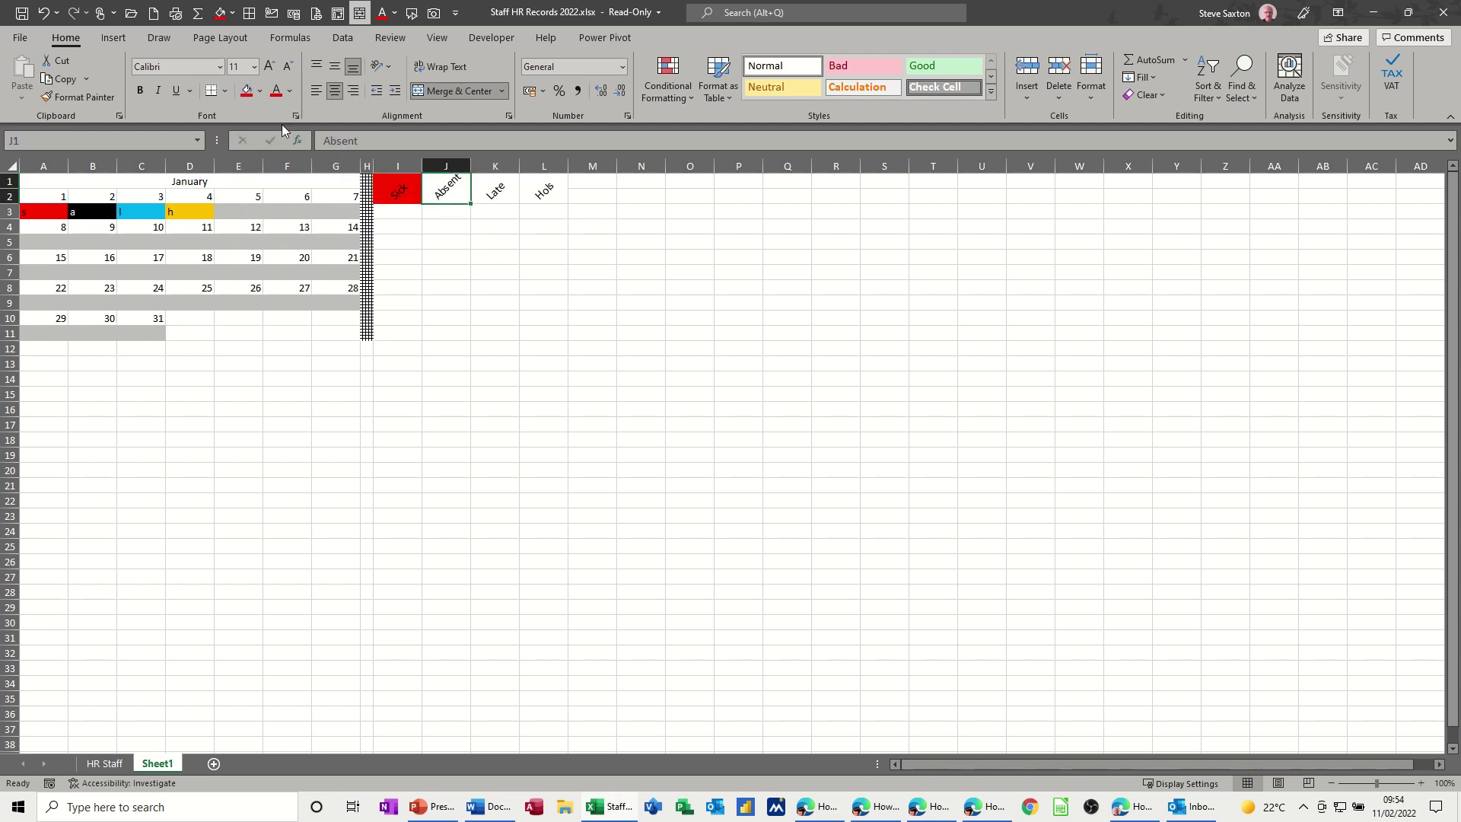
{"action": "left_click", "coordinate": [261, 94]}
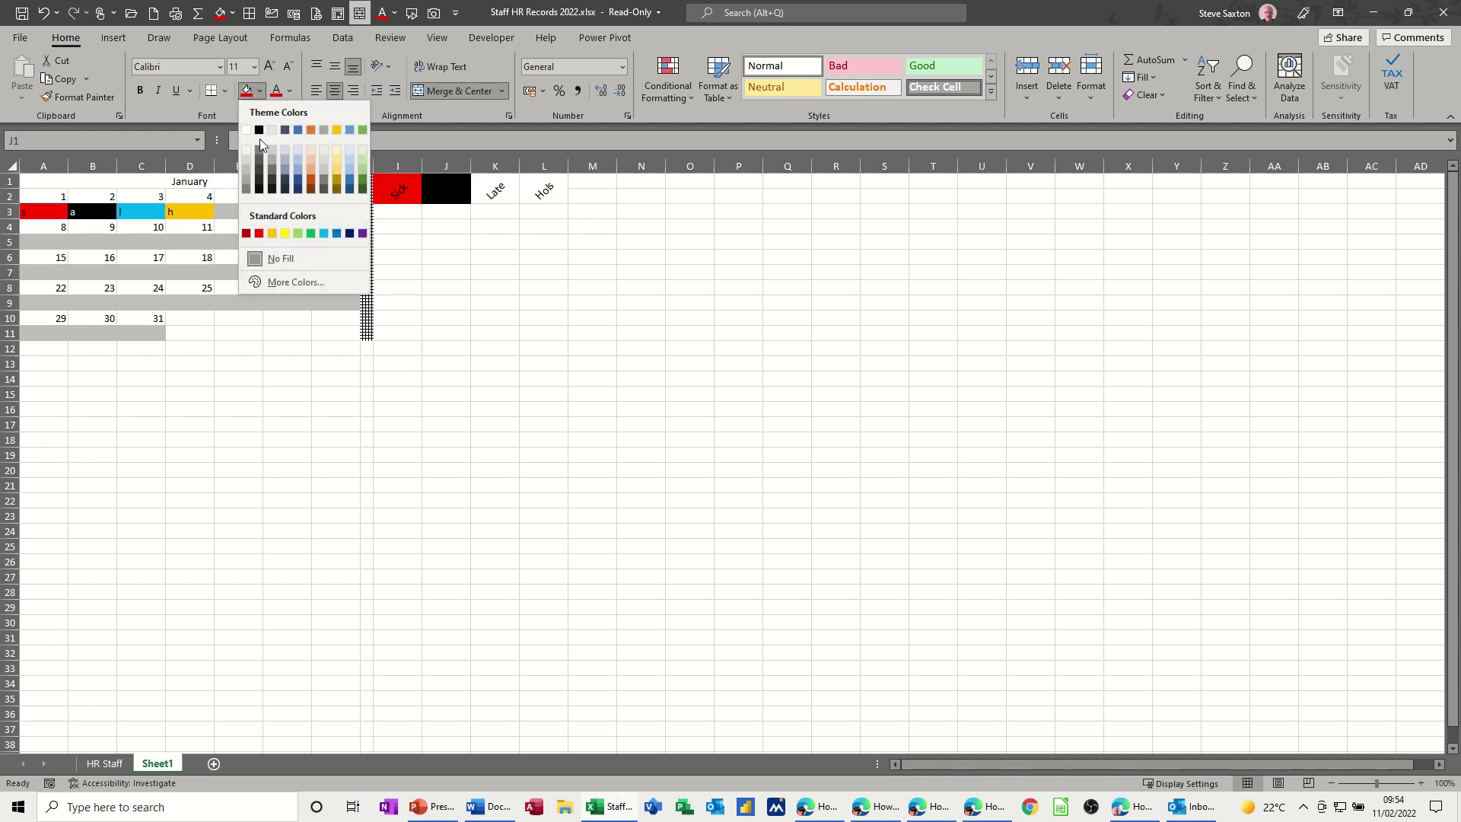
{"action": "left_click", "coordinate": [260, 132]}
{"action": "left_click", "coordinate": [291, 93]}
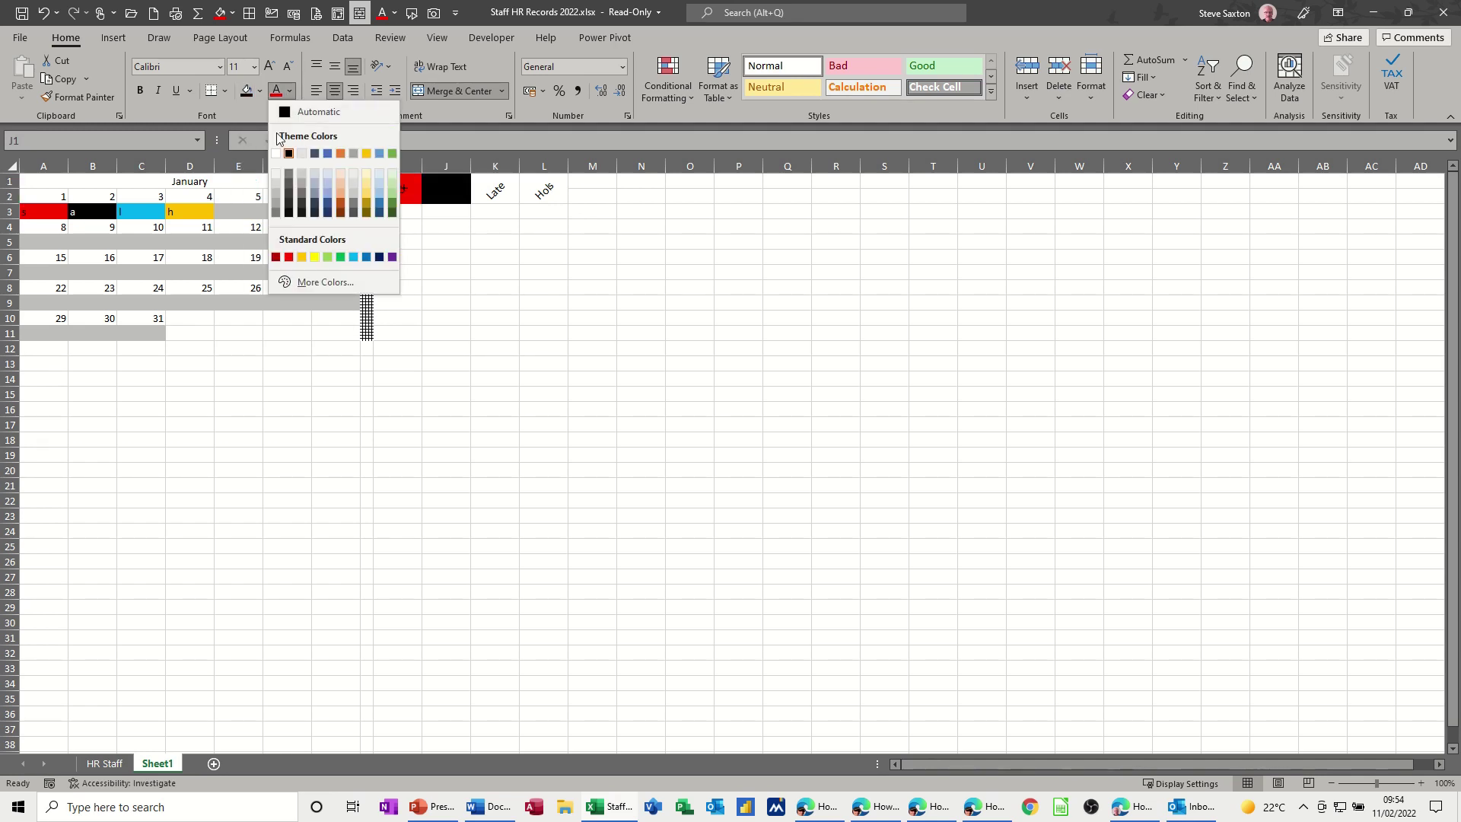
{"action": "left_click", "coordinate": [275, 134]}
- Fill the Late legend cell light blue and the Hols cell orange
{"action": "left_click", "coordinate": [499, 192]}
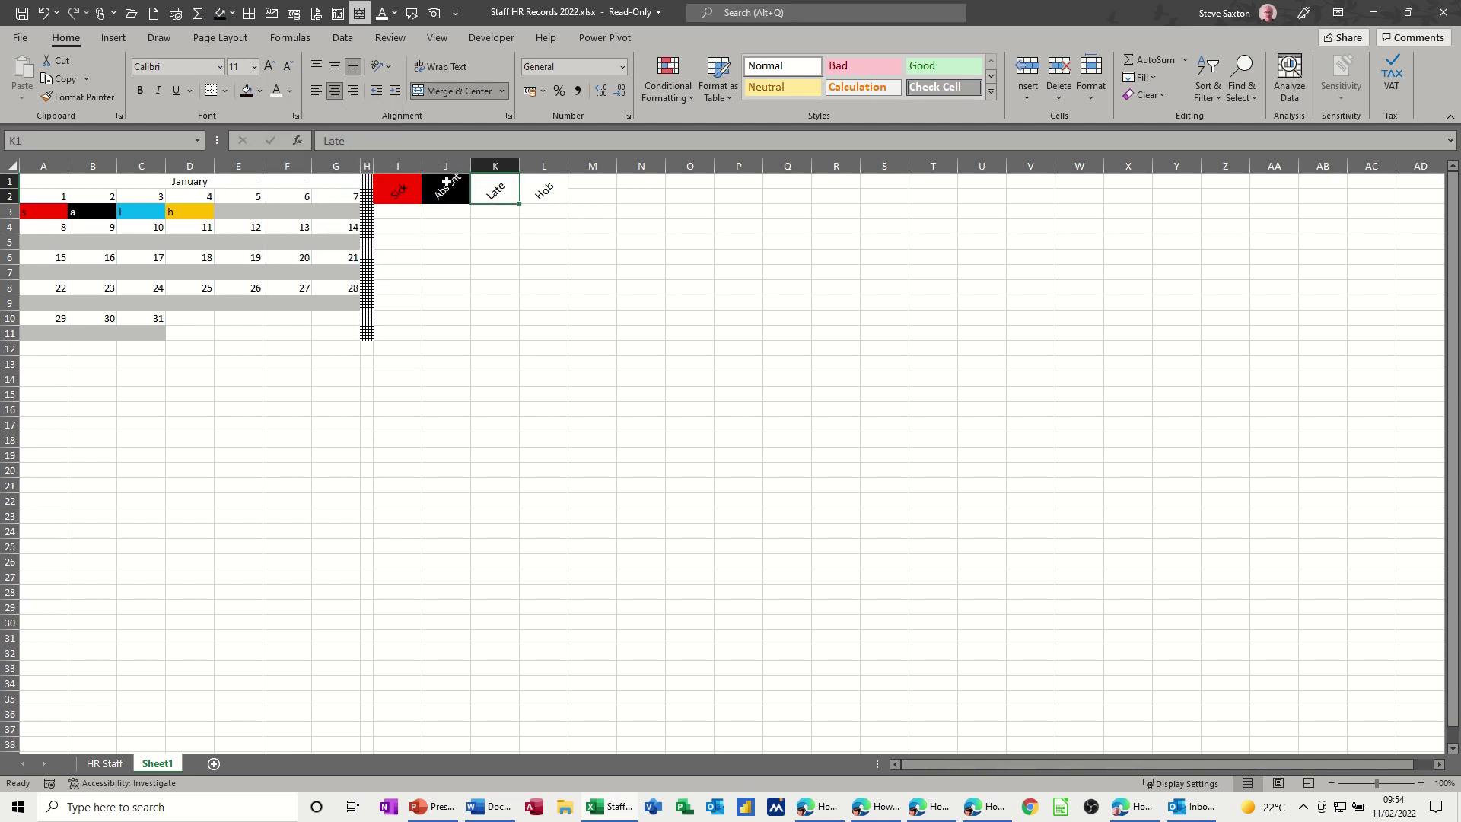
{"action": "left_click", "coordinate": [260, 92]}
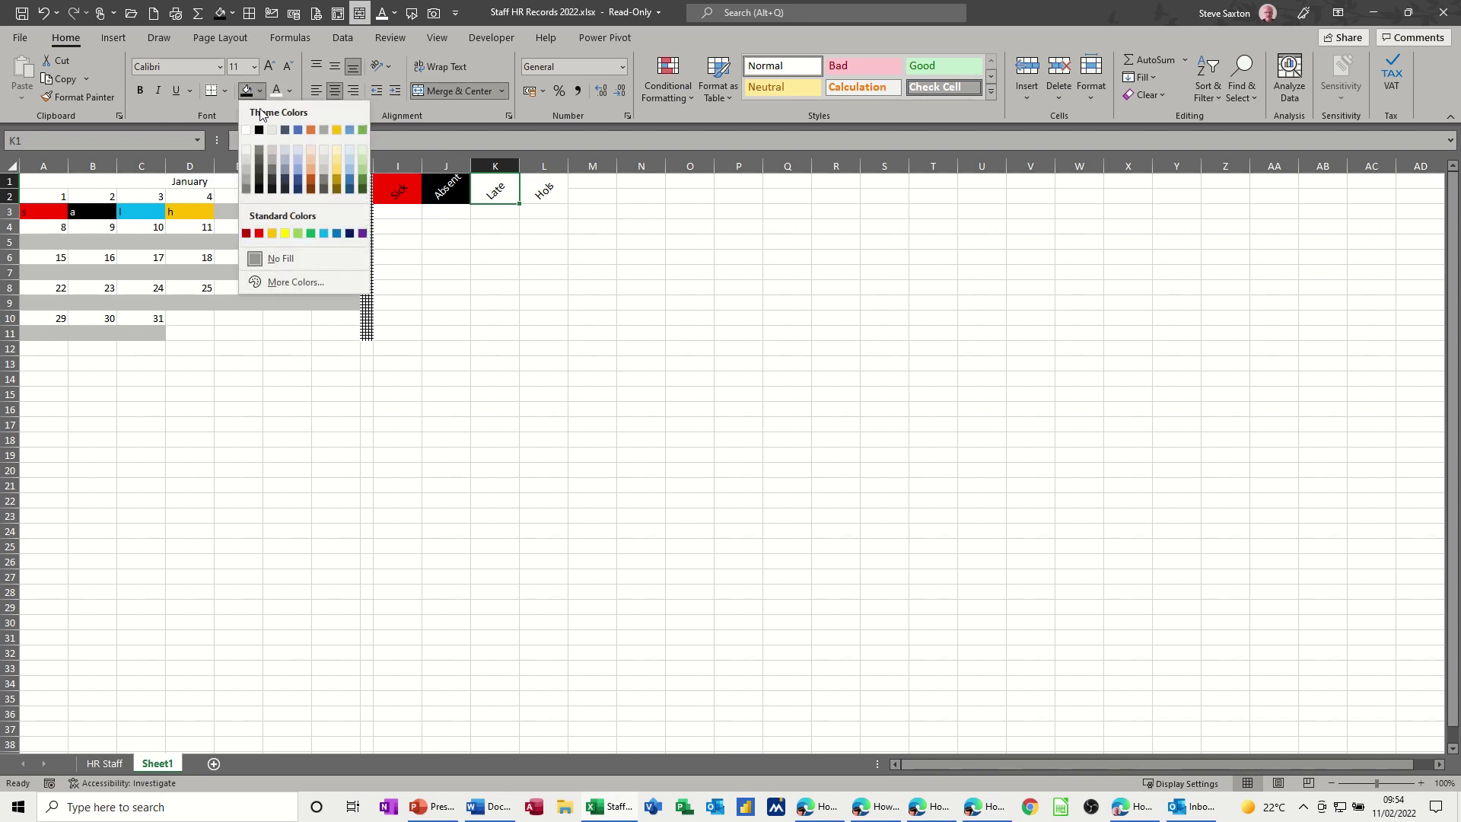
{"action": "left_click", "coordinate": [324, 233]}
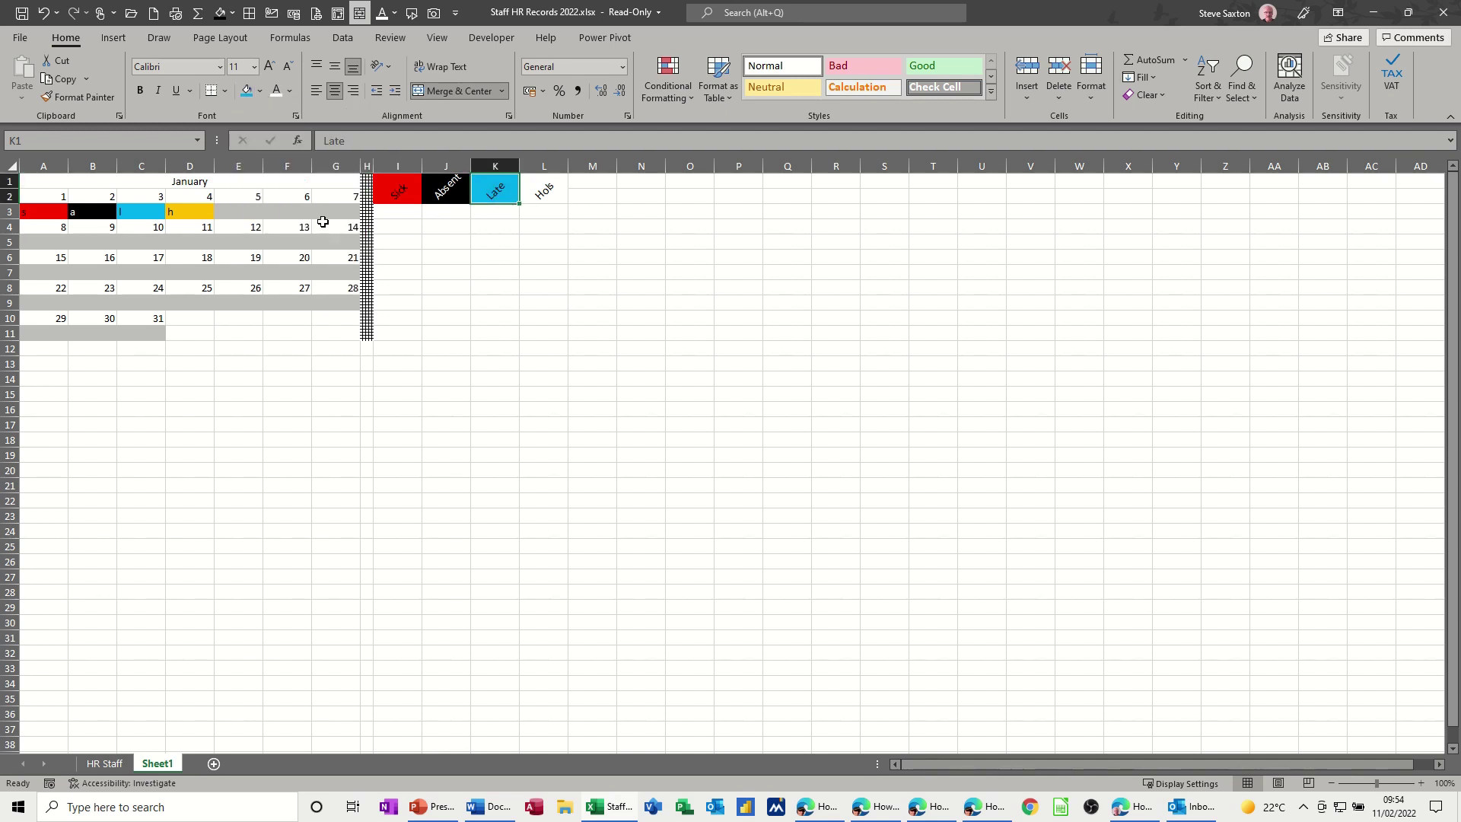
{"action": "left_click", "coordinate": [553, 192]}
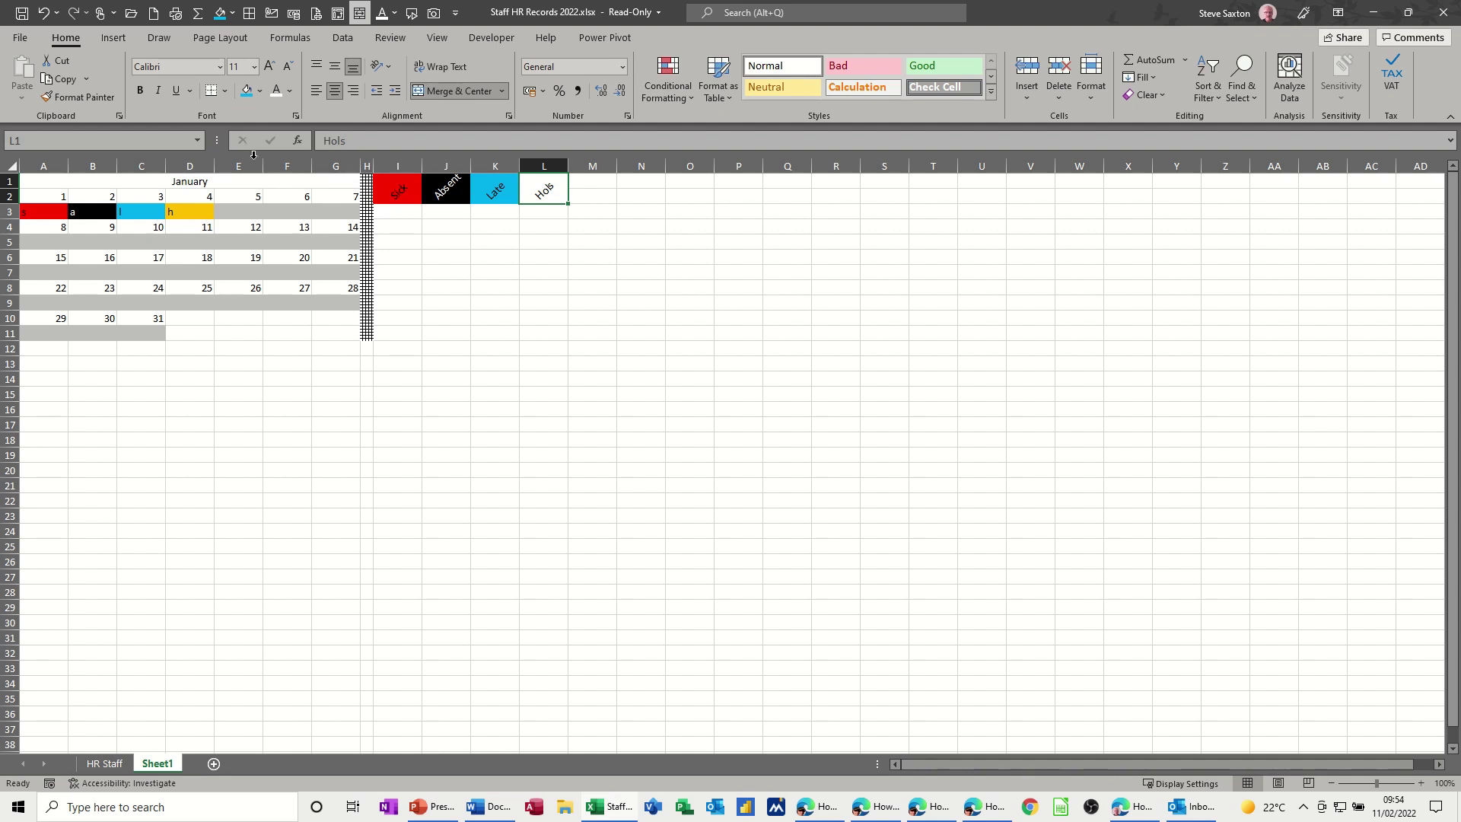
{"action": "left_click", "coordinate": [261, 91]}
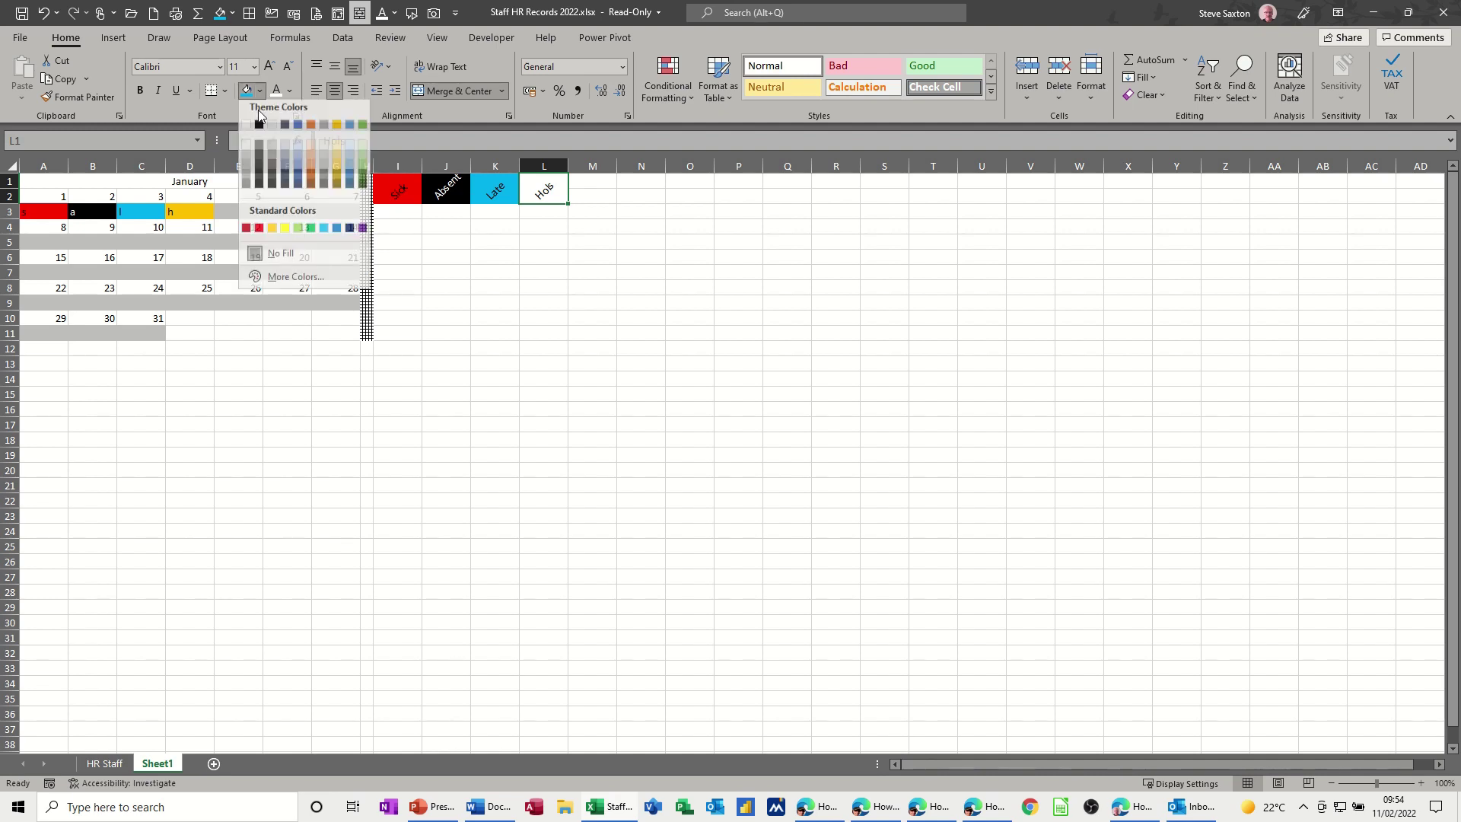
{"action": "left_click", "coordinate": [272, 232]}
{"action": "left_click", "coordinate": [483, 245]}
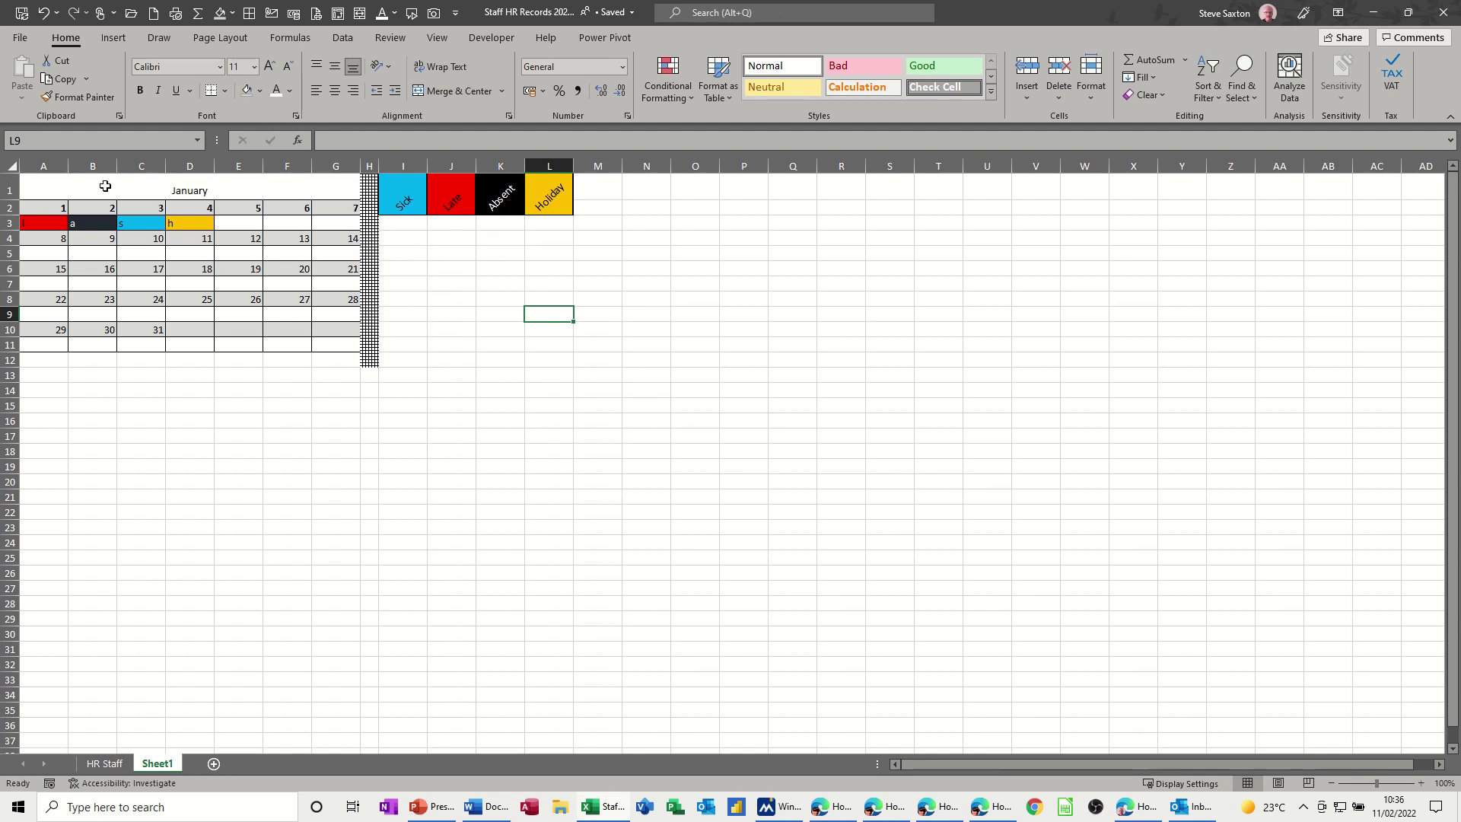
- Enter the code letters S, L, A and H in the cells beneath the legend headings
{"action": "left_click_drag", "start_coordinate": [52, 186], "coordinate": [307, 363]}
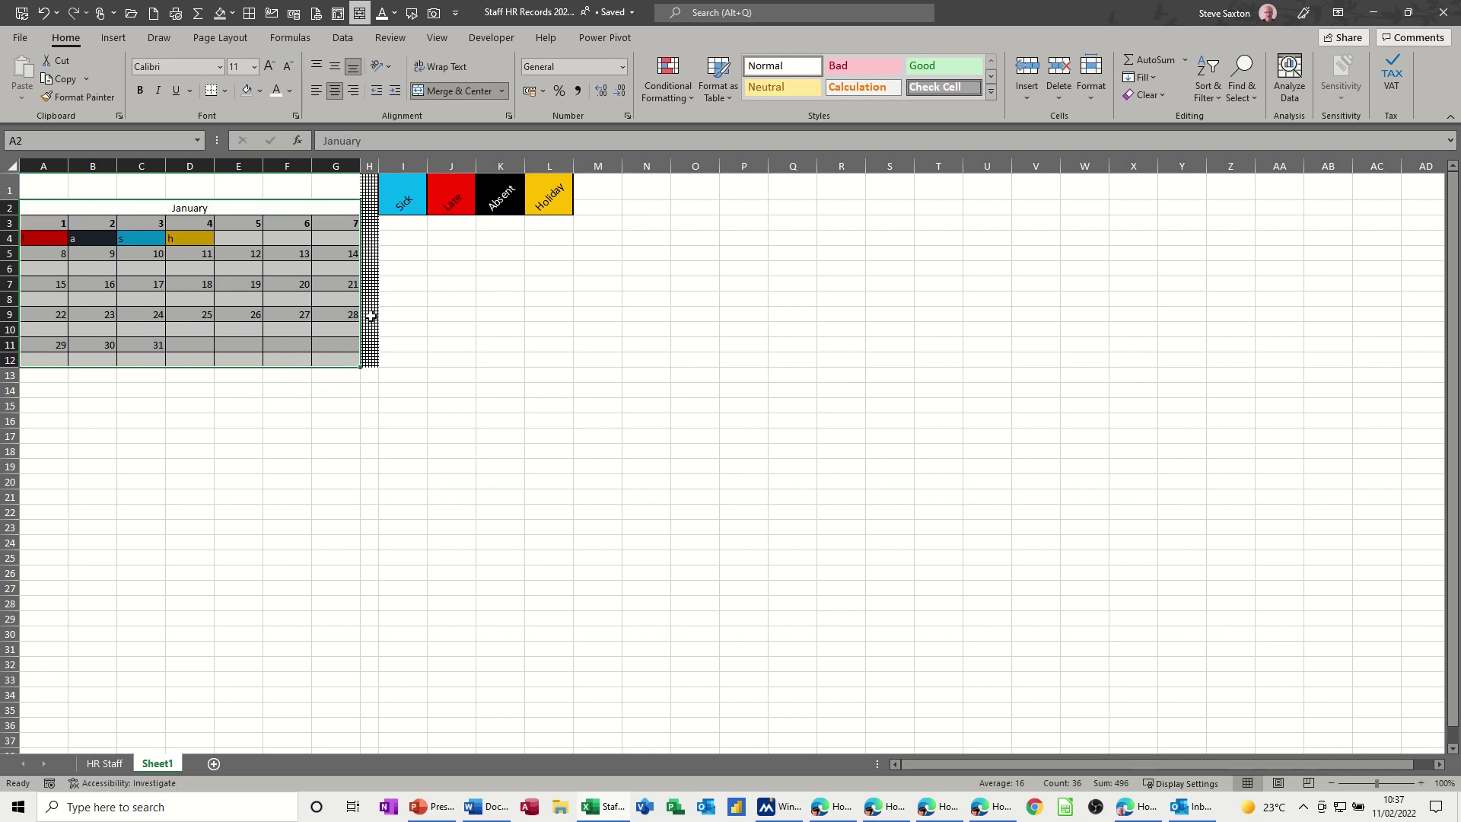
{"action": "left_click", "coordinate": [403, 225]}
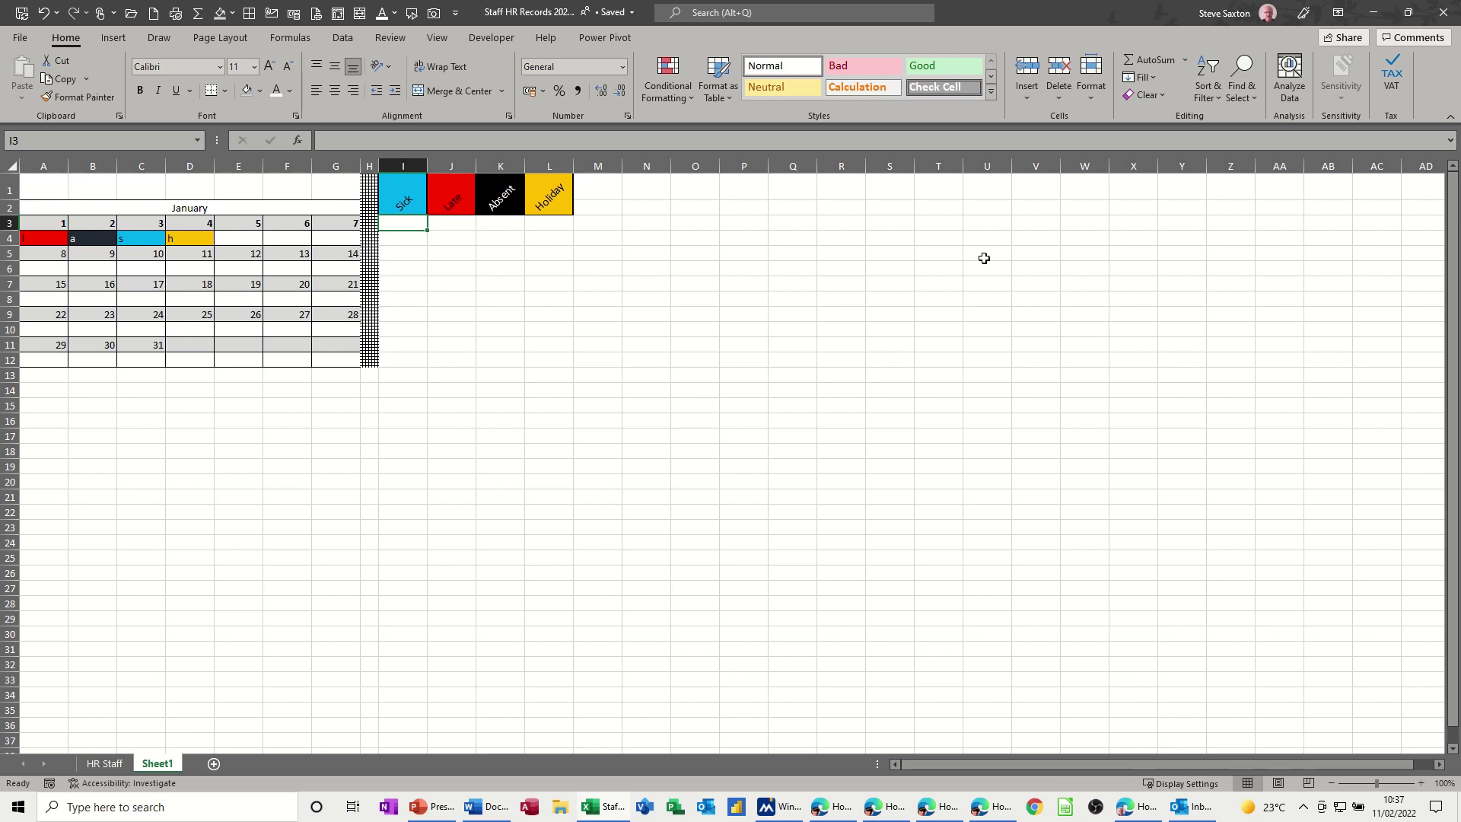
{"action": "type", "text": "Sick"}
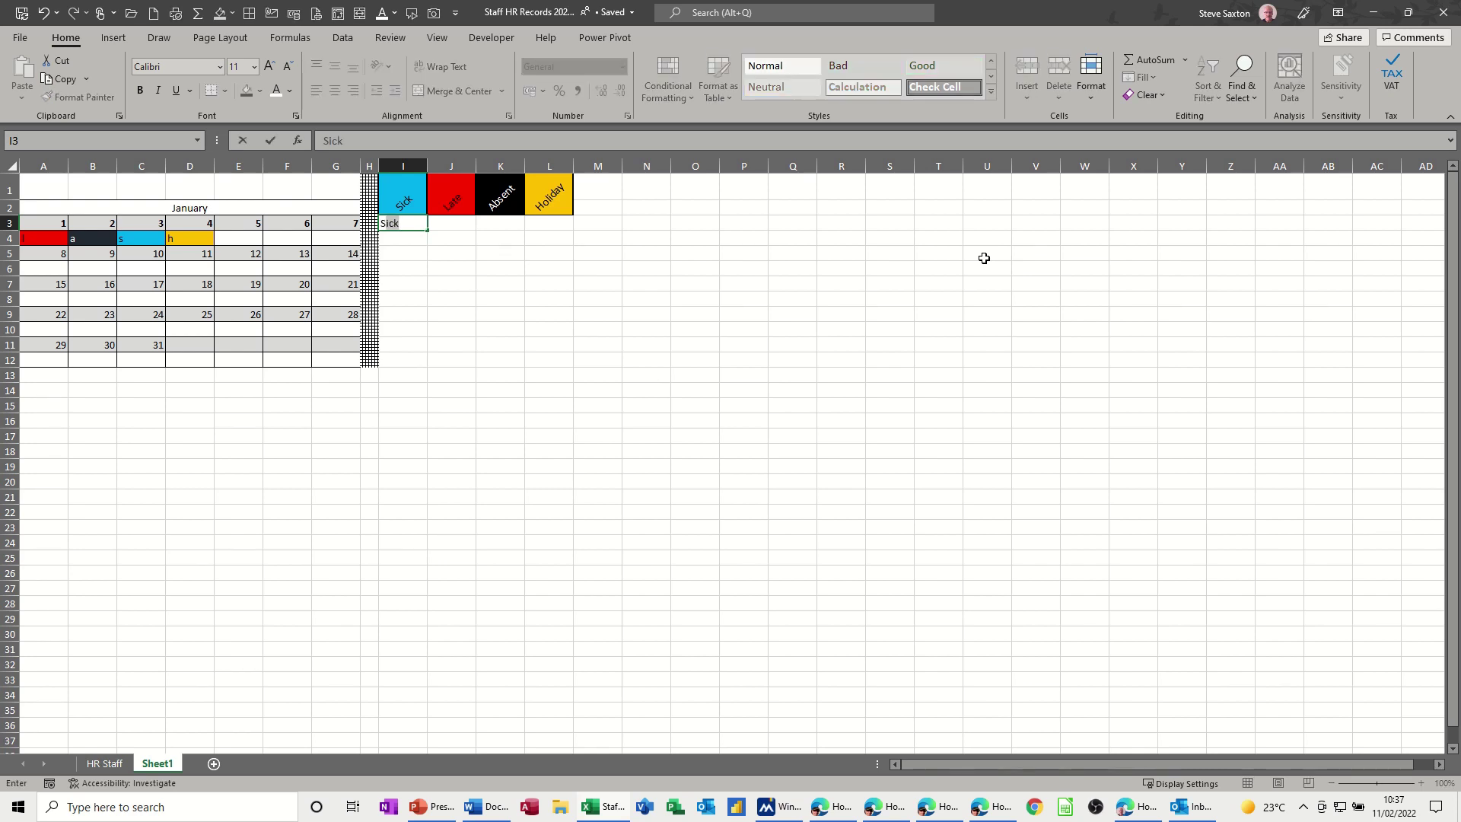
{"action": "key", "text": "BackSpace"}
{"action": "left_click", "coordinate": [457, 220]}
{"action": "type", "text": "L"}
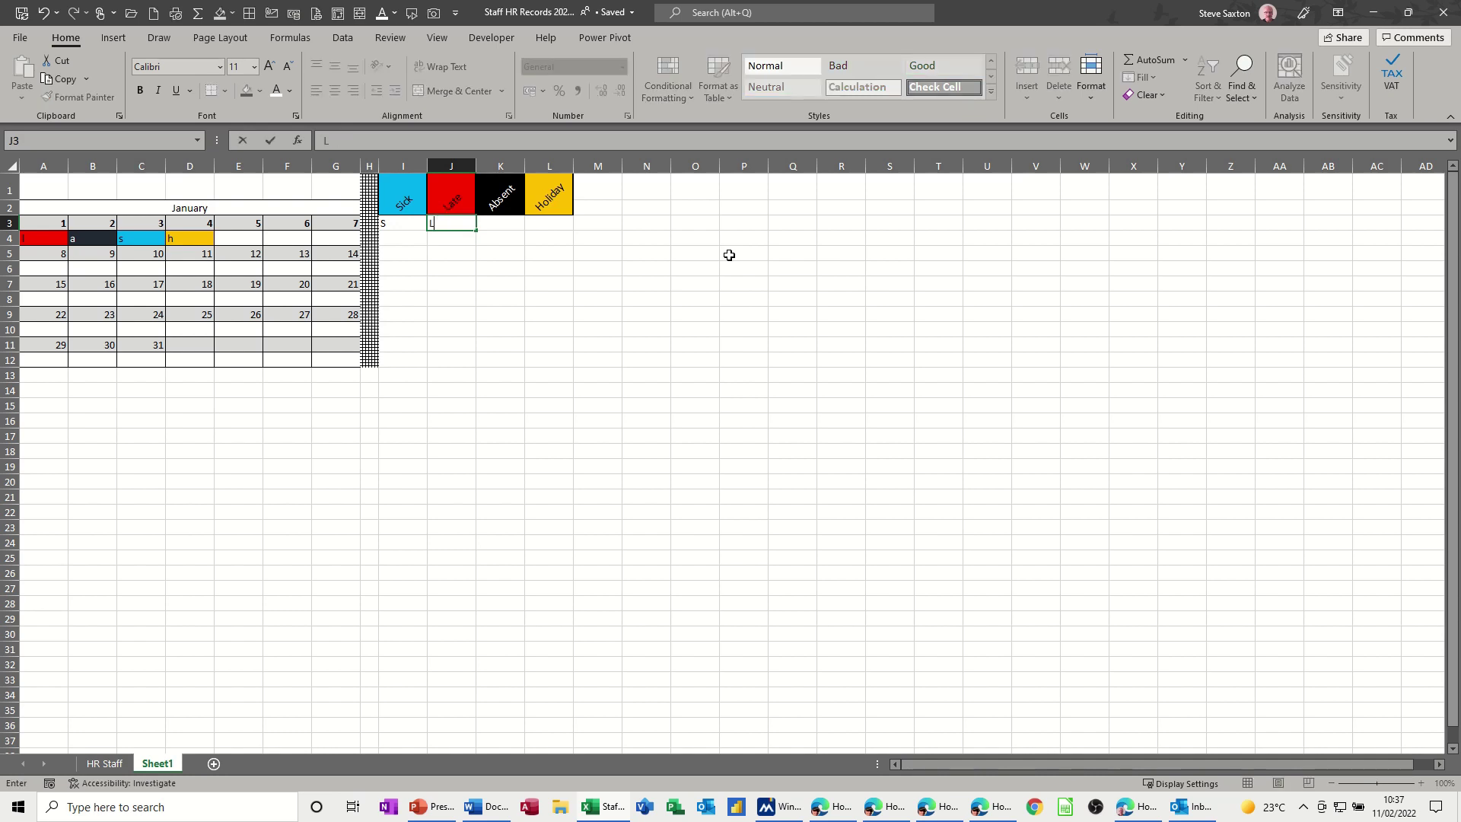
{"action": "left_click", "coordinate": [498, 222]}
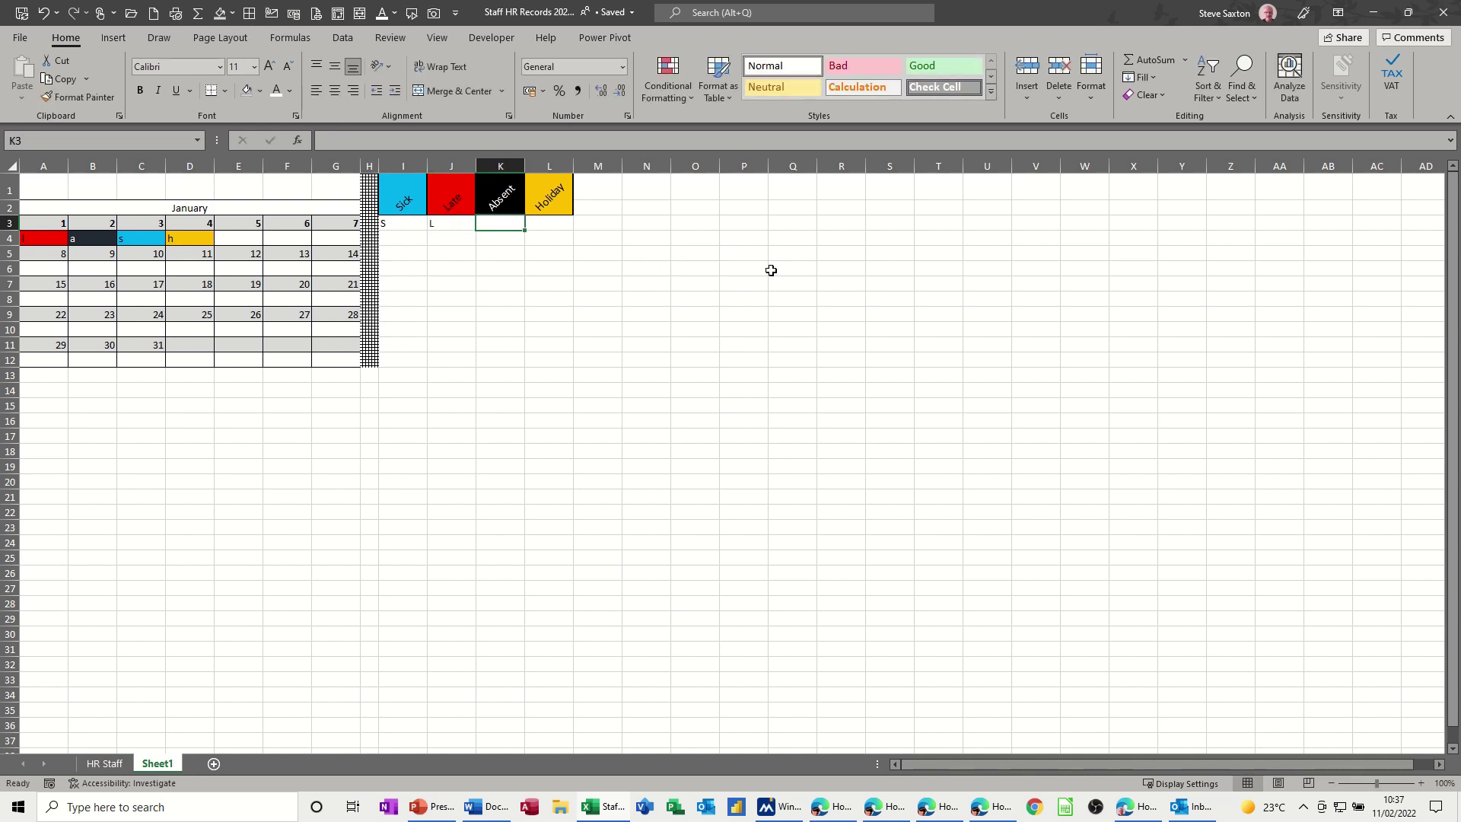
{"action": "type", "text": "A"}
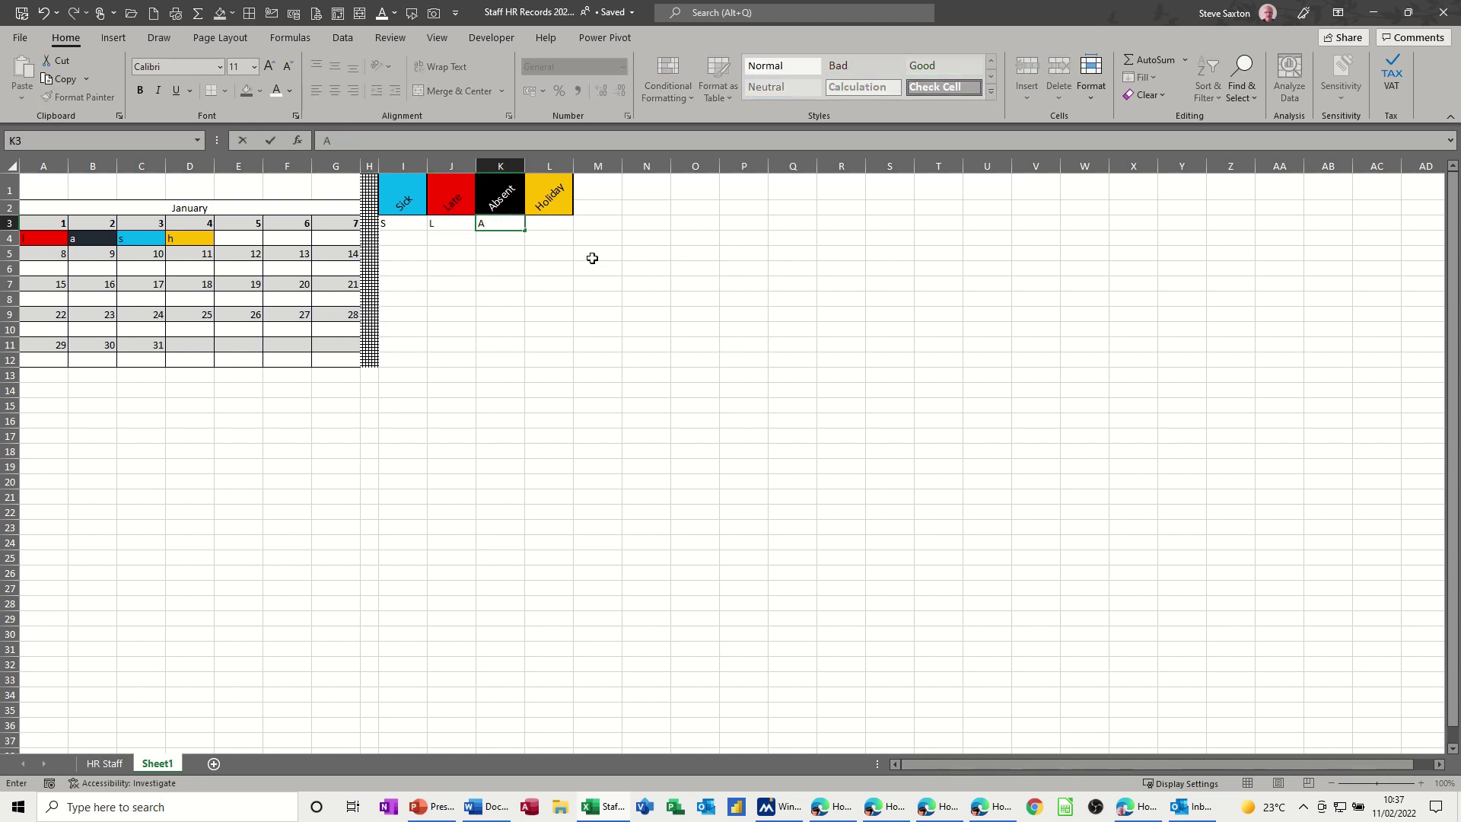
{"action": "left_click", "coordinate": [548, 225]}
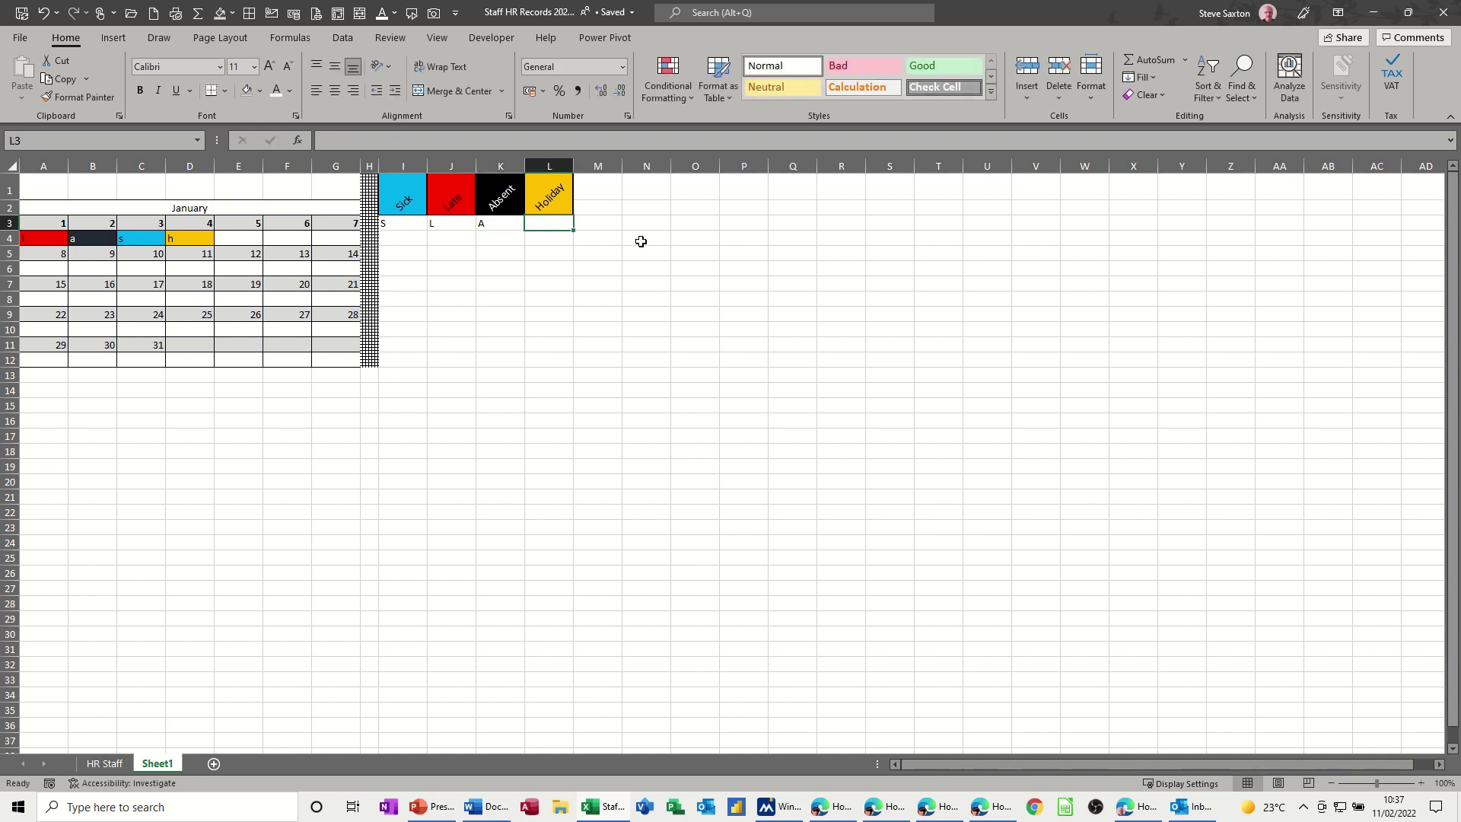
{"action": "type", "text": "H"}
{"action": "key", "text": "Escape"}
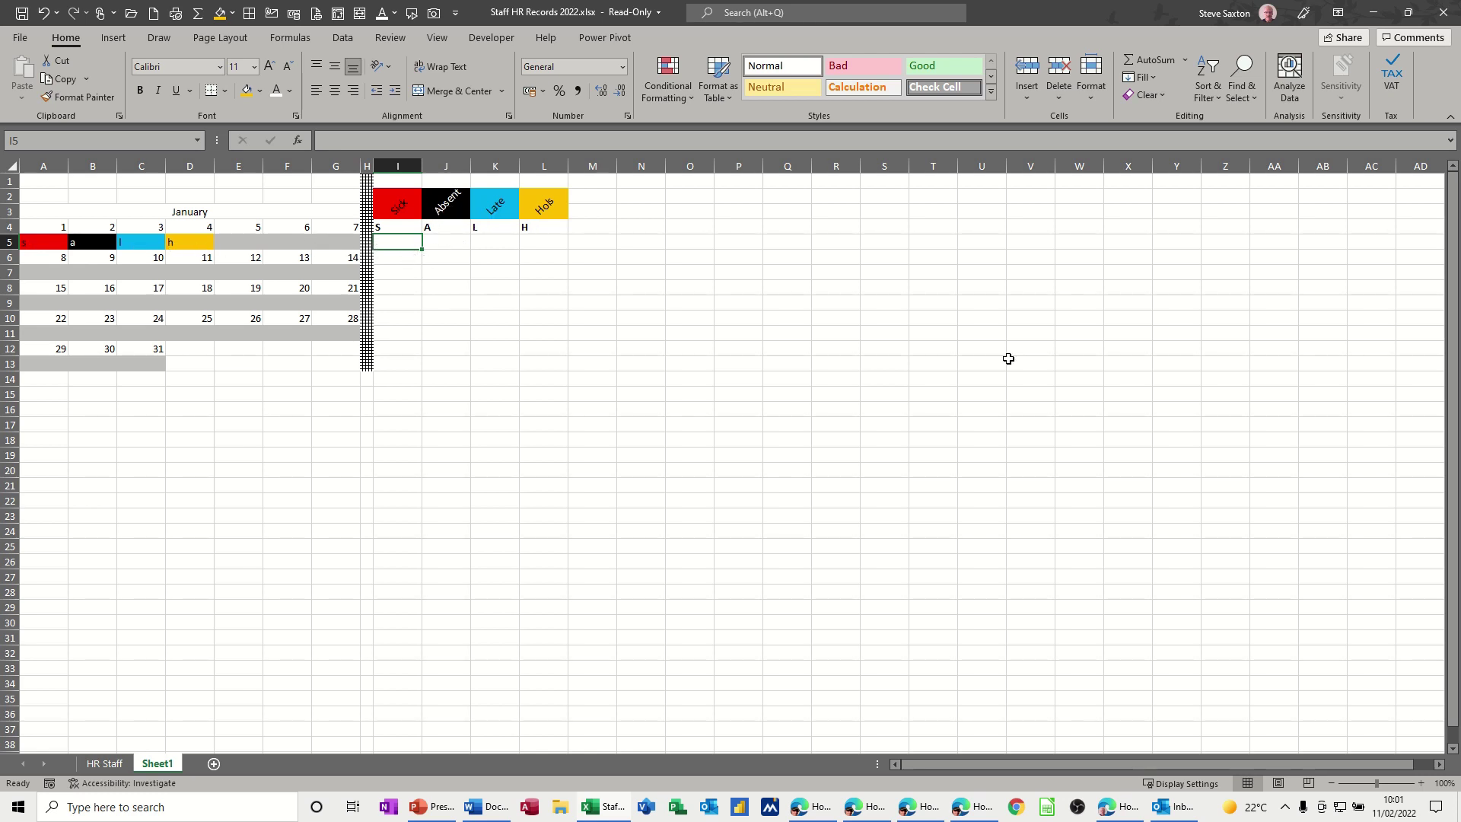
- Enter =COUNTIF($A$5:$G$5,I4) in I5 and fill it right to L5
{"action": "type", "text": "=coun"}
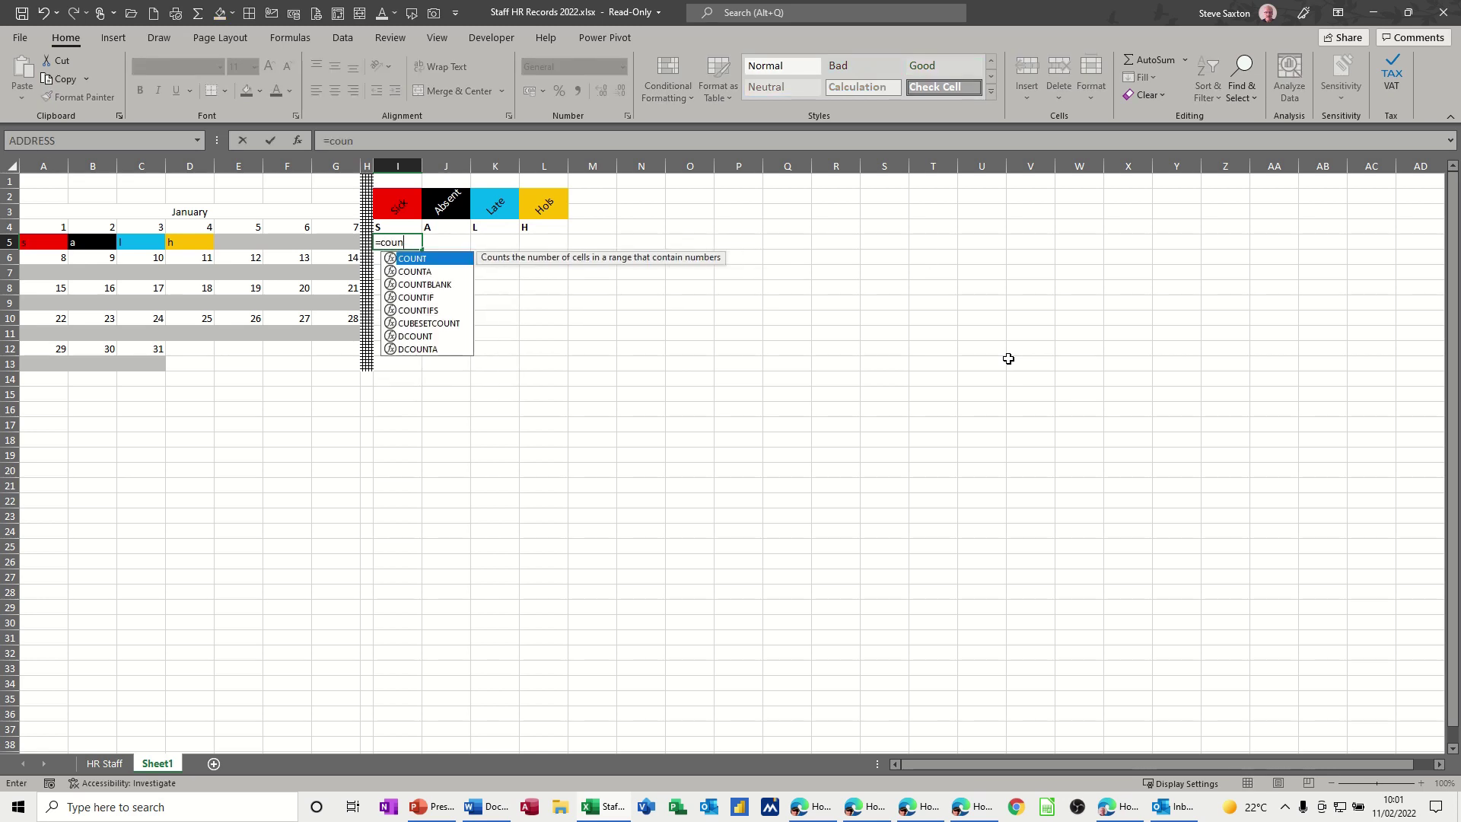
{"action": "type", "text": "tif("}
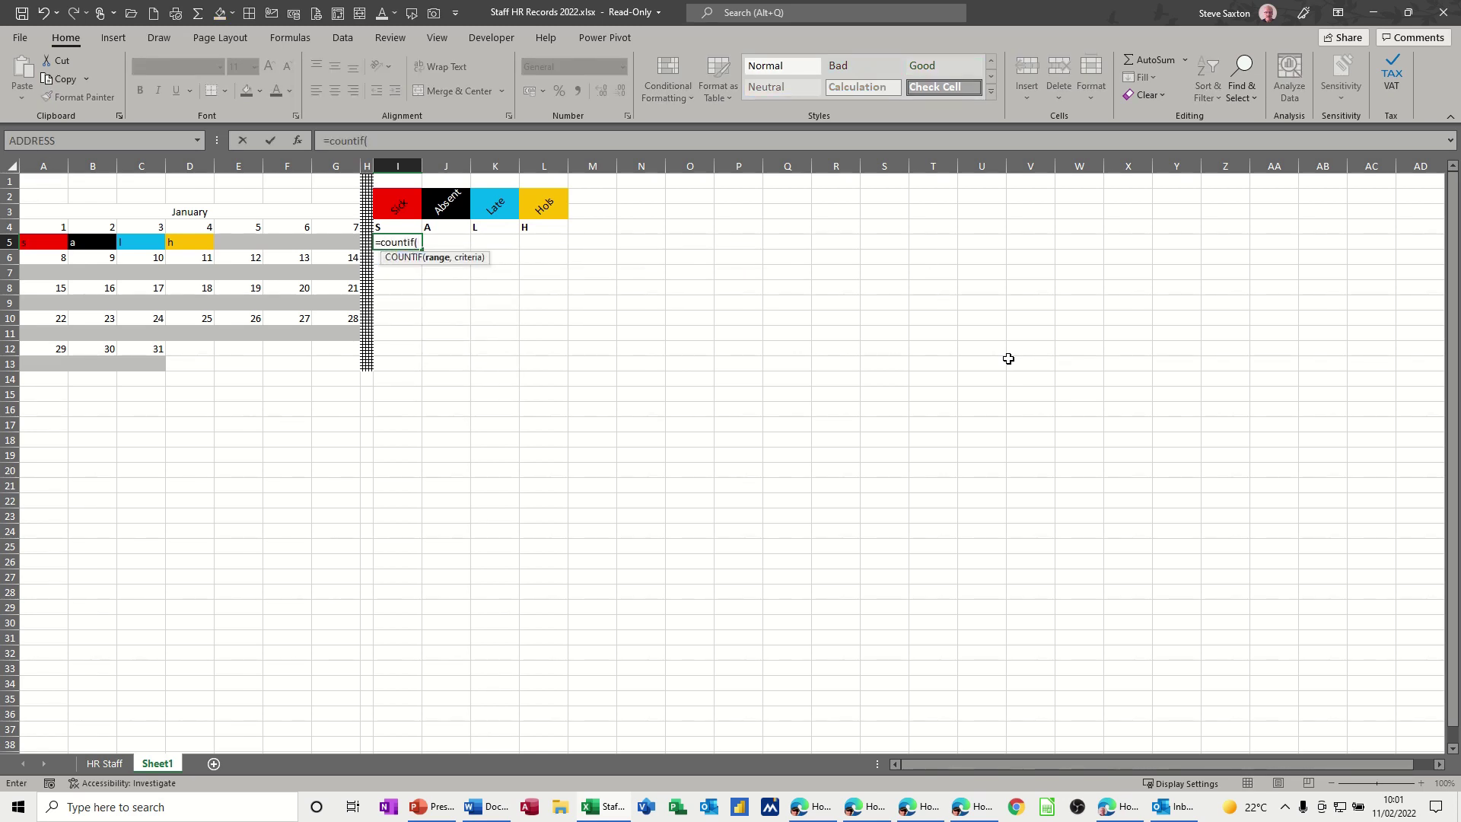
{"action": "left_click_drag", "start_coordinate": [32, 242], "coordinate": [352, 242]}
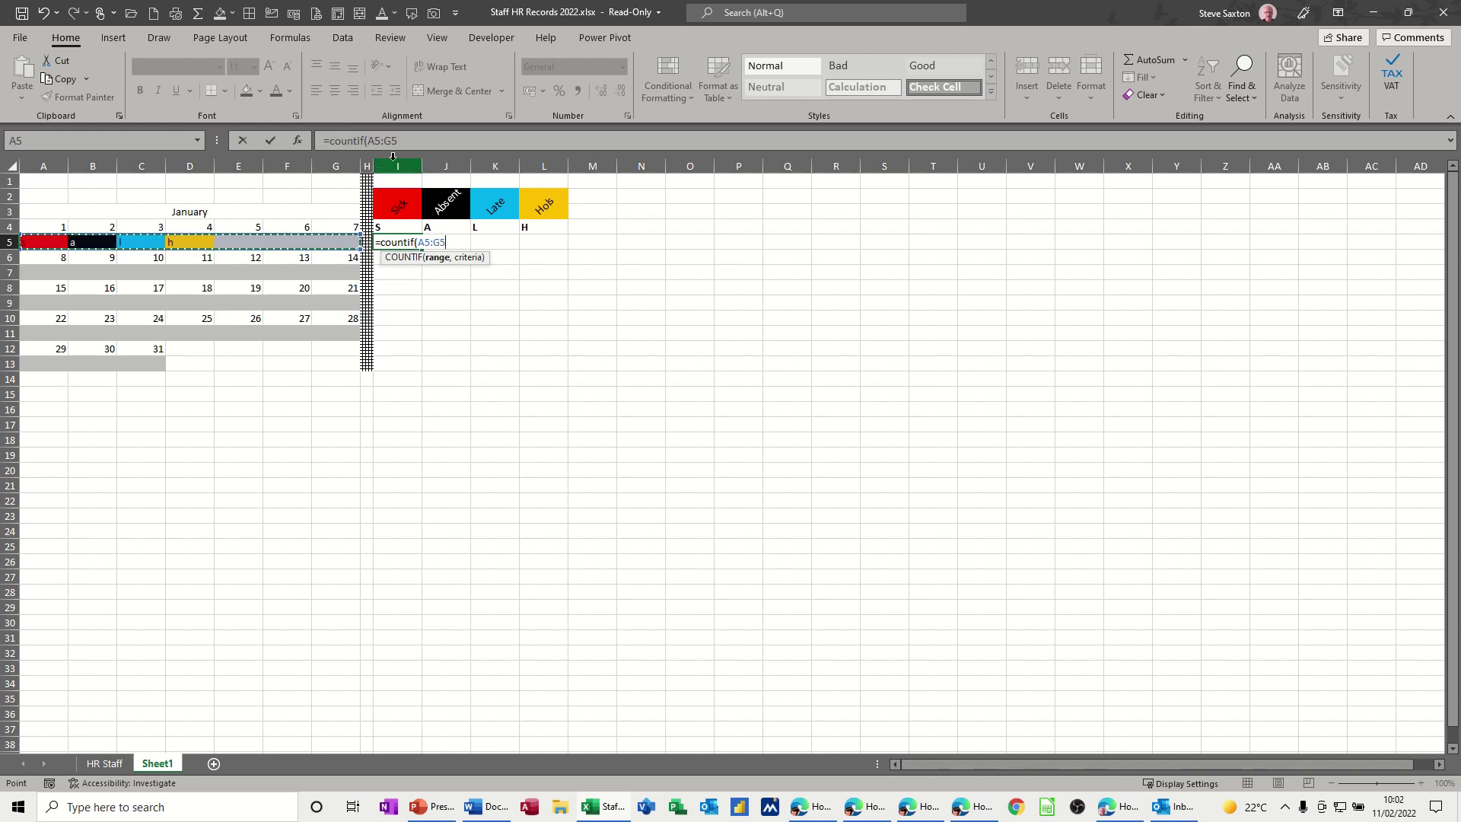
{"action": "left_click_drag", "start_coordinate": [397, 141], "coordinate": [371, 143]}
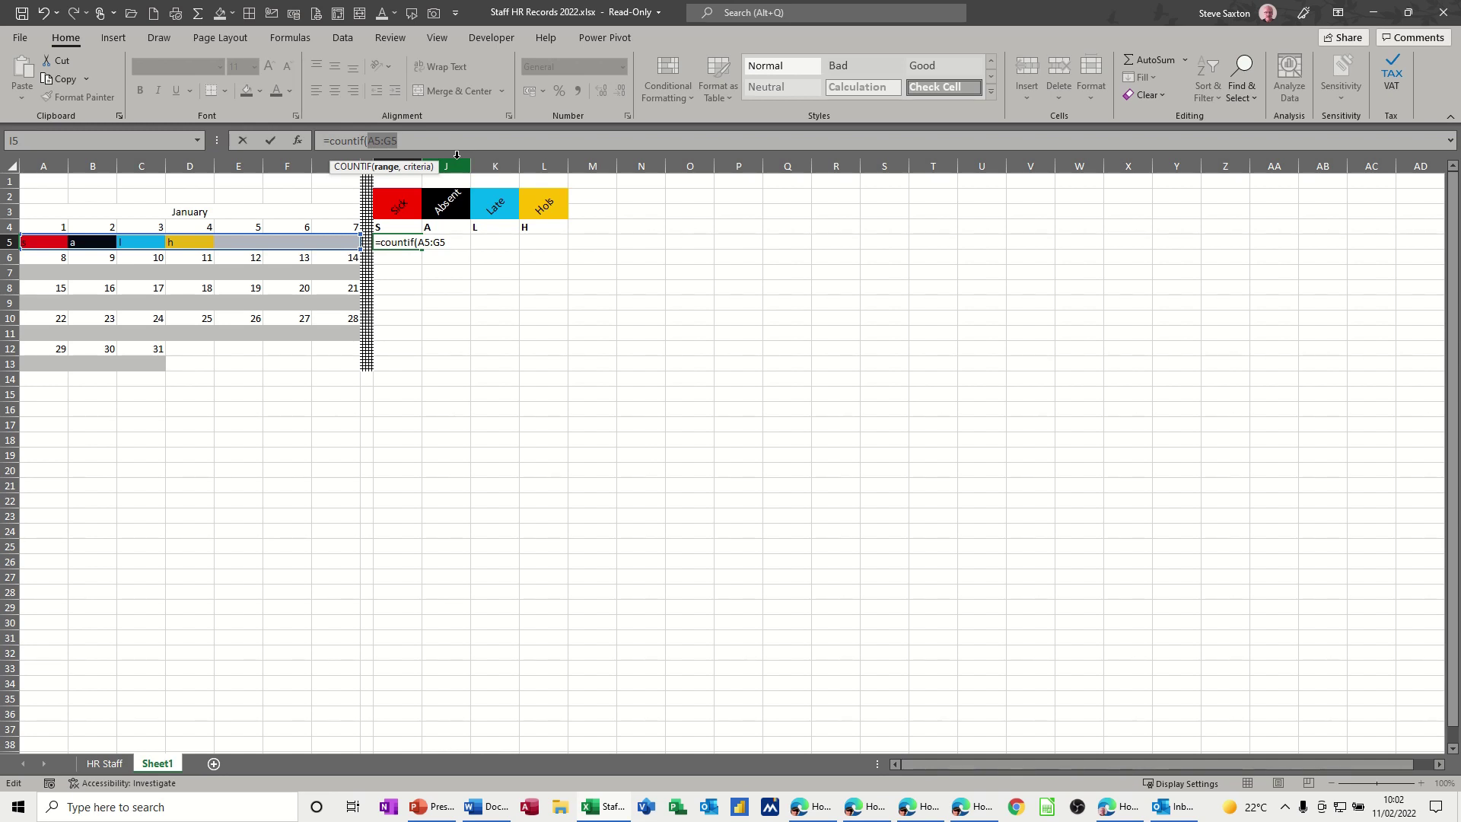
{"action": "key", "text": "F4"}
{"action": "left_click", "coordinate": [458, 145]}
{"action": "type", "text": ","}
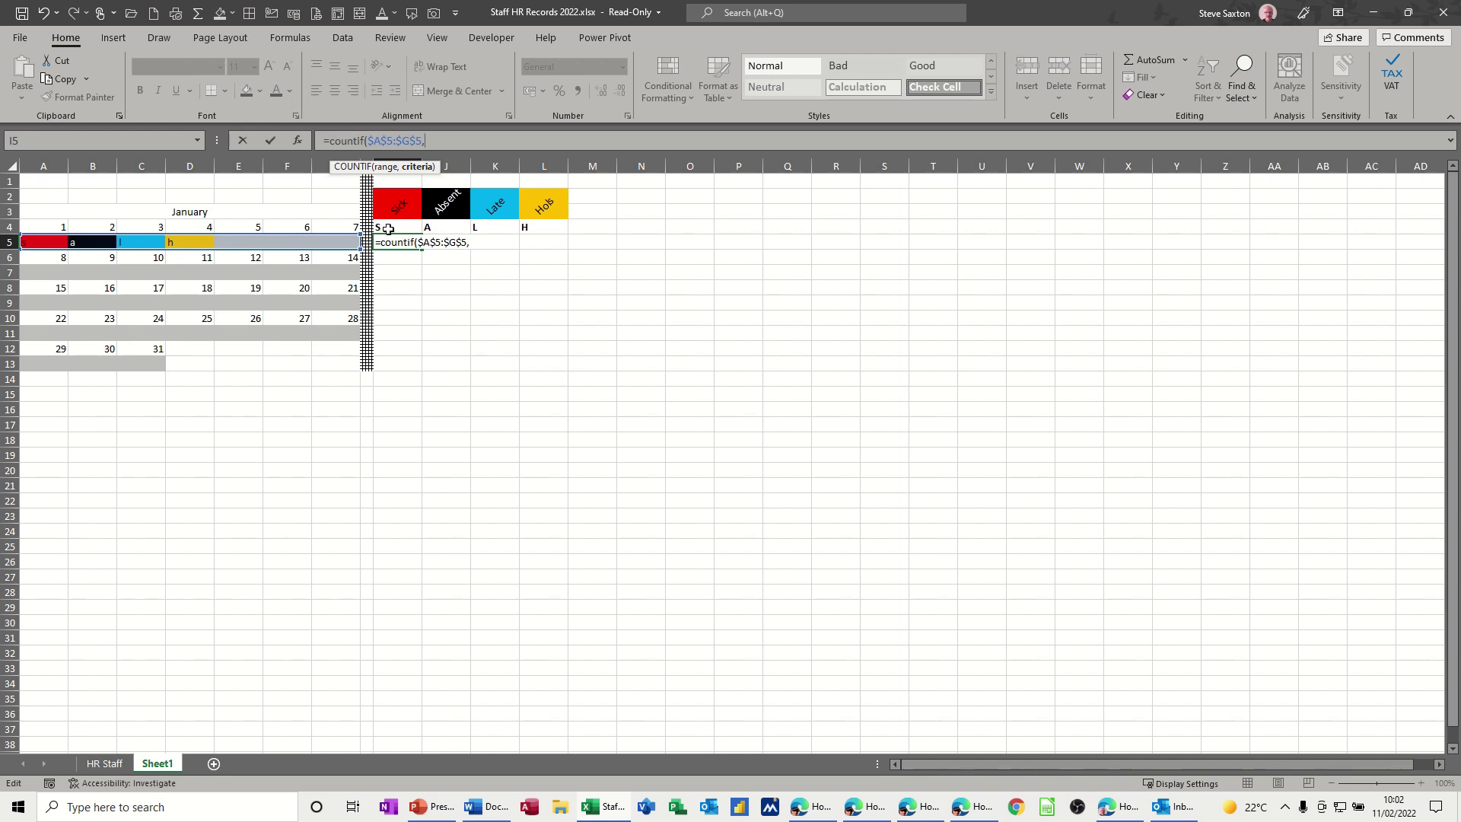
{"action": "left_click", "coordinate": [395, 227]}
{"action": "left_click", "coordinate": [271, 141]}
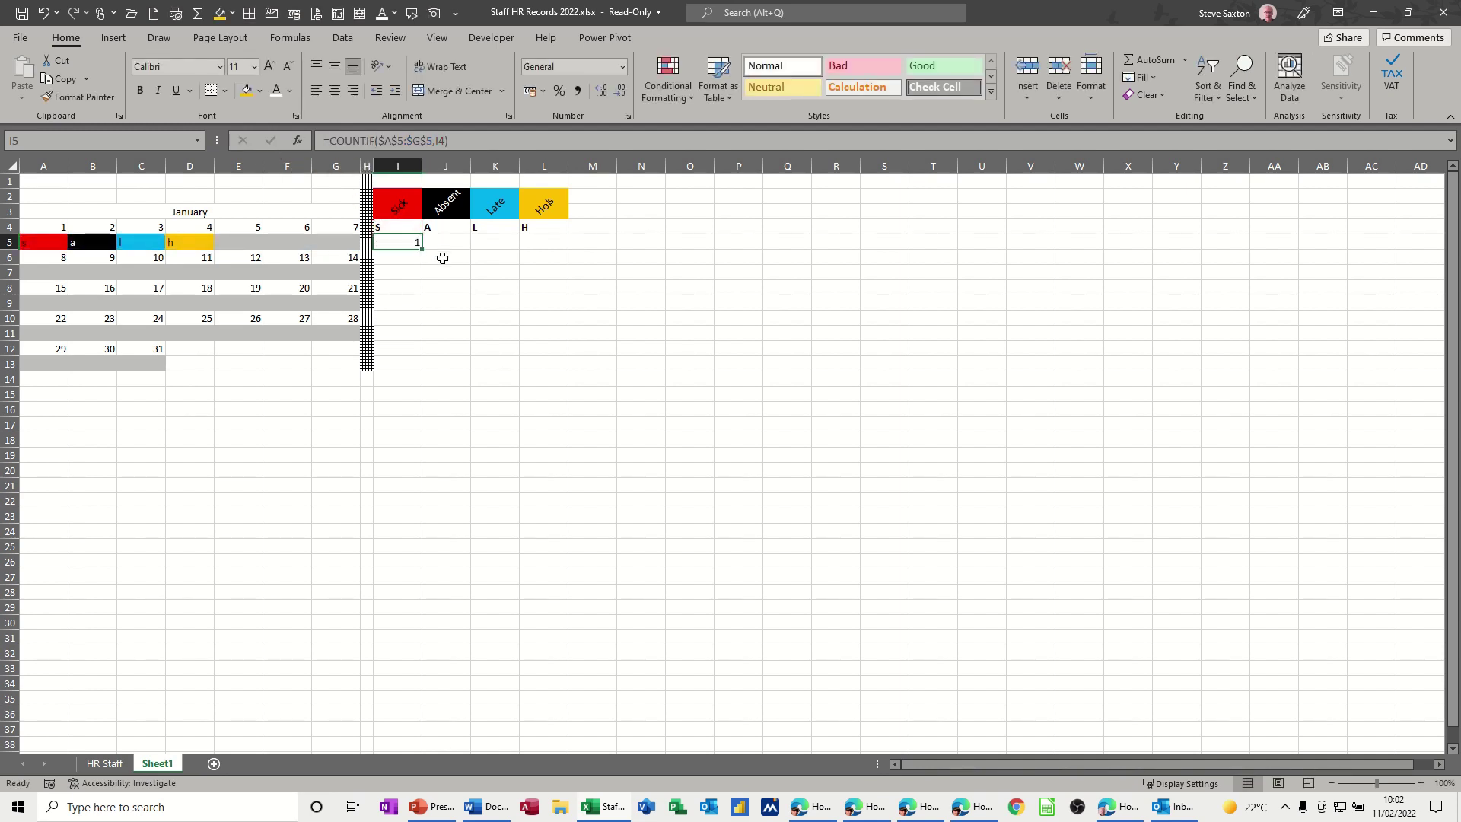
{"action": "left_click_drag", "start_coordinate": [424, 251], "coordinate": [564, 252]}
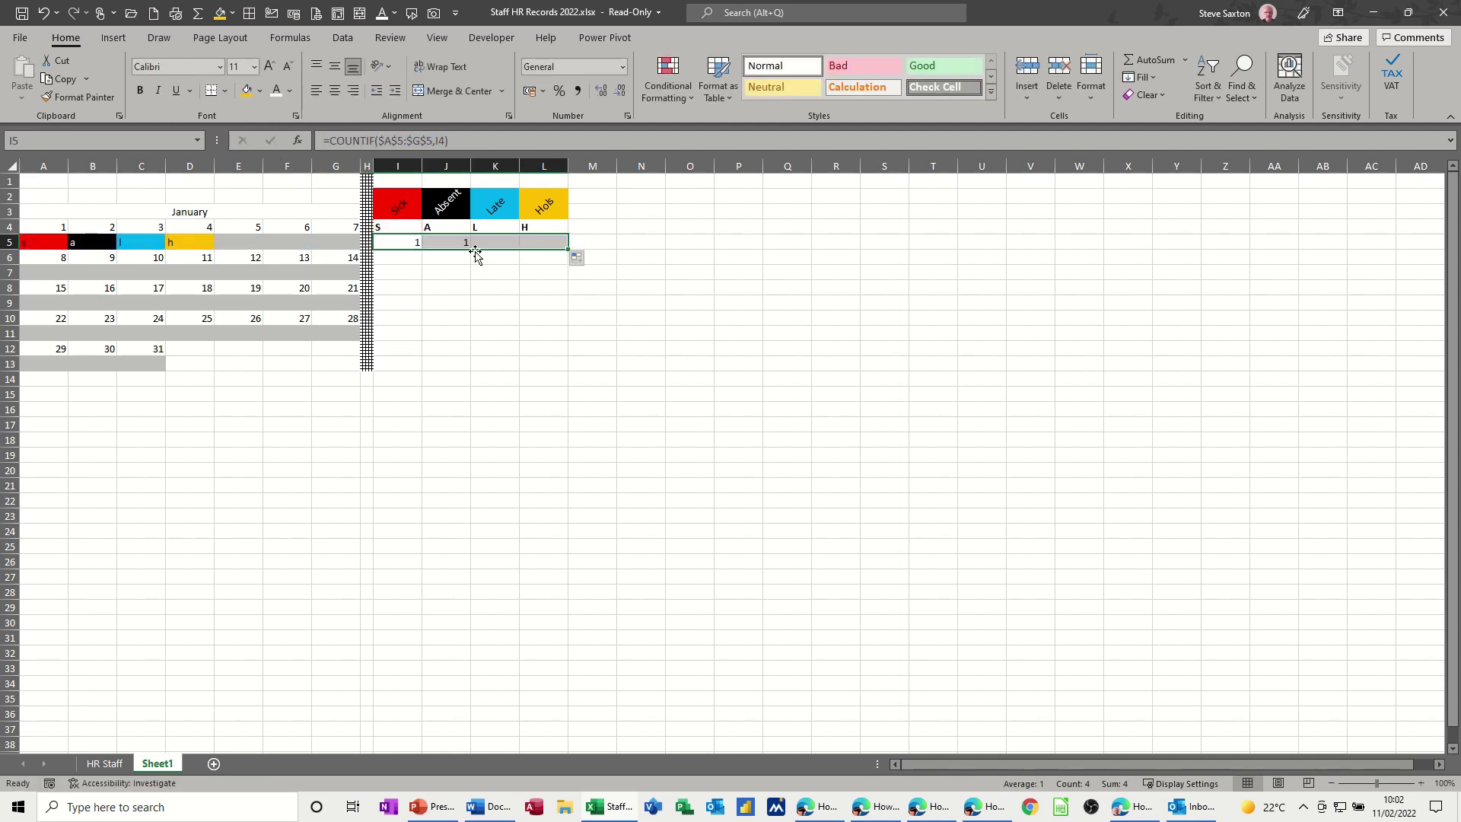
- Type a test 'l' entry in E5 and check the I5 tally
{"action": "left_click", "coordinate": [250, 243]}
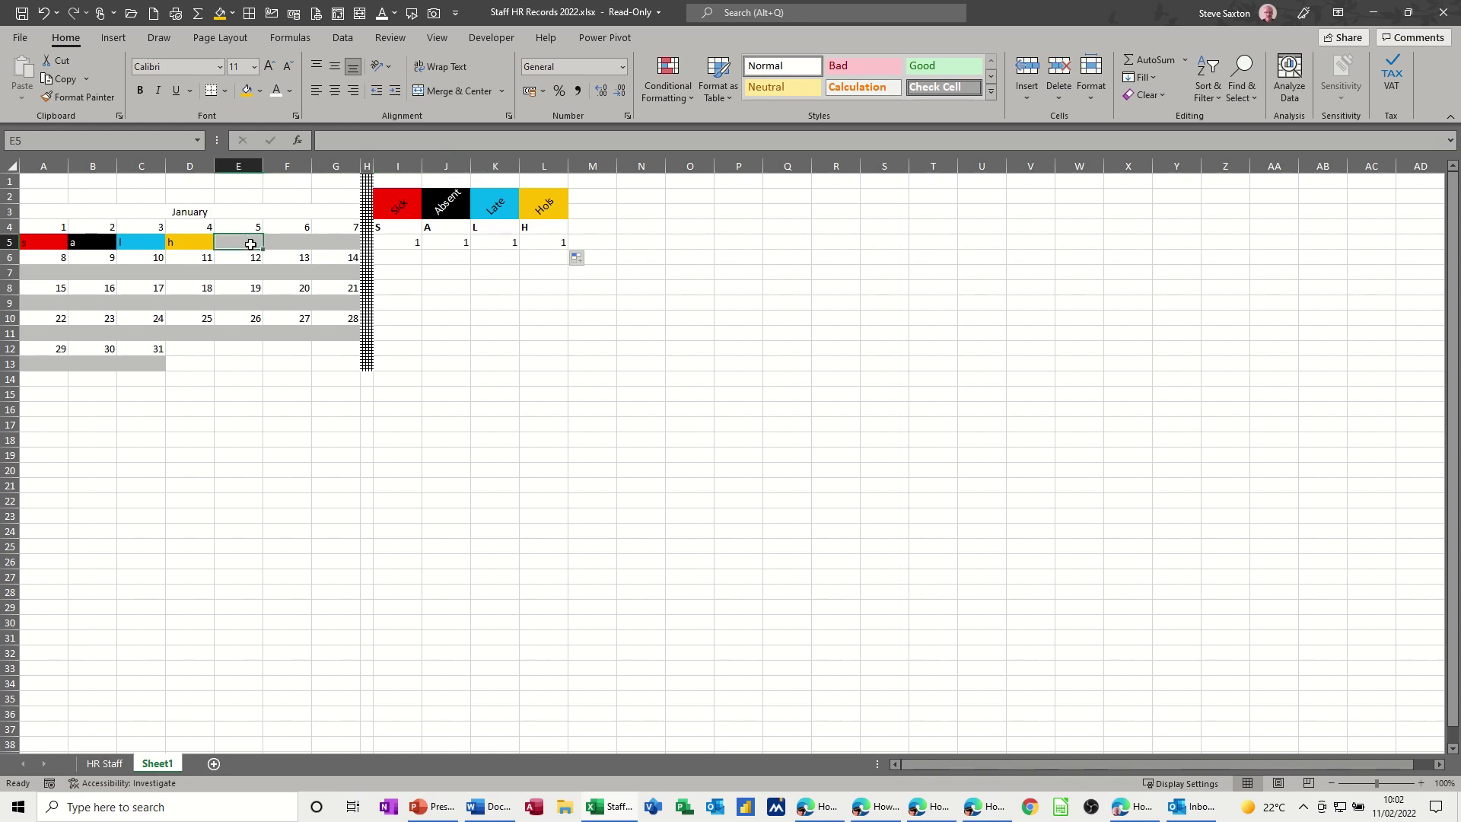
{"action": "type", "text": "l"}
{"action": "left_click", "coordinate": [439, 301]}
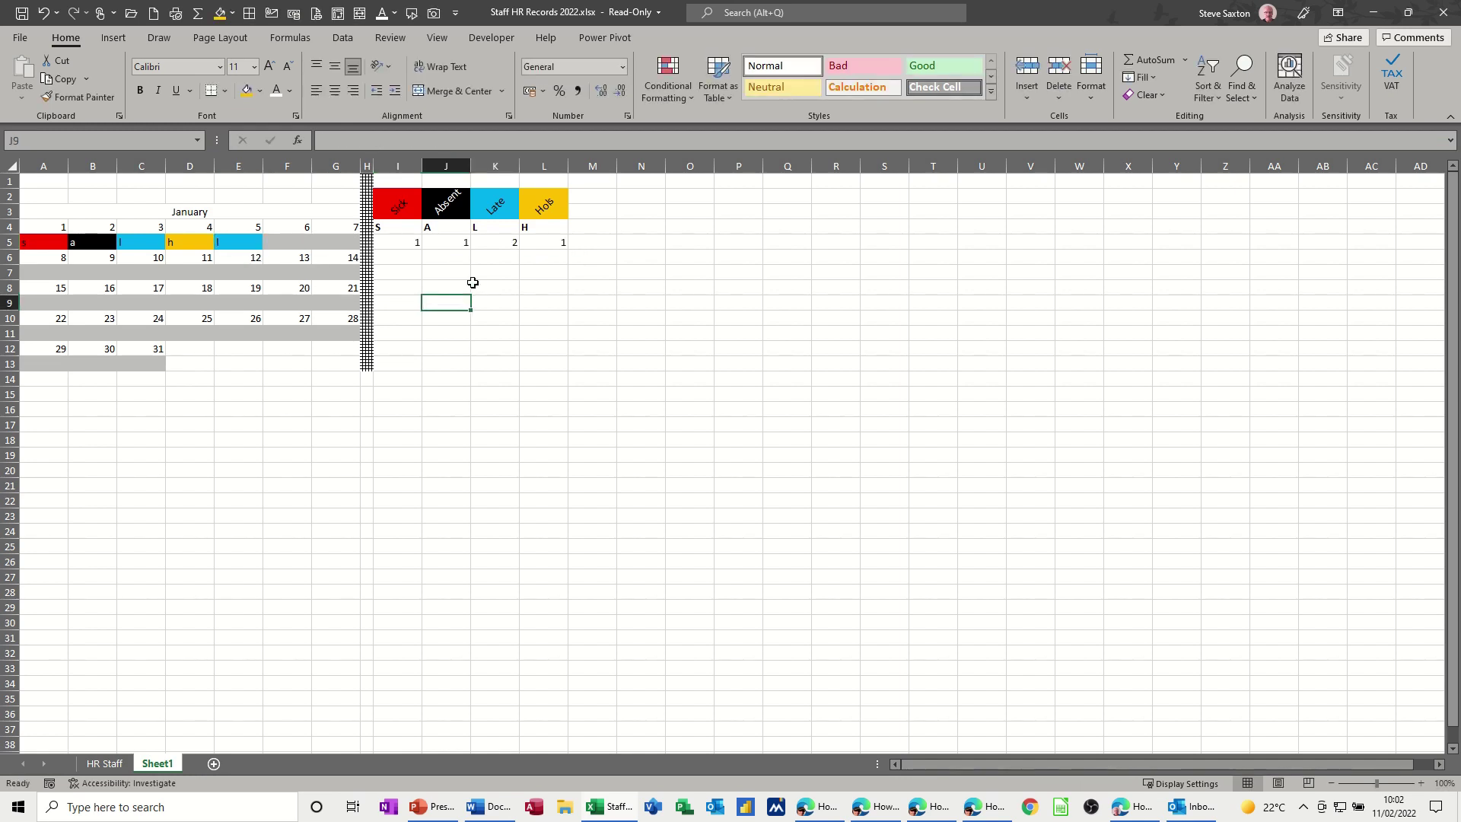
{"action": "left_click", "coordinate": [389, 244]}
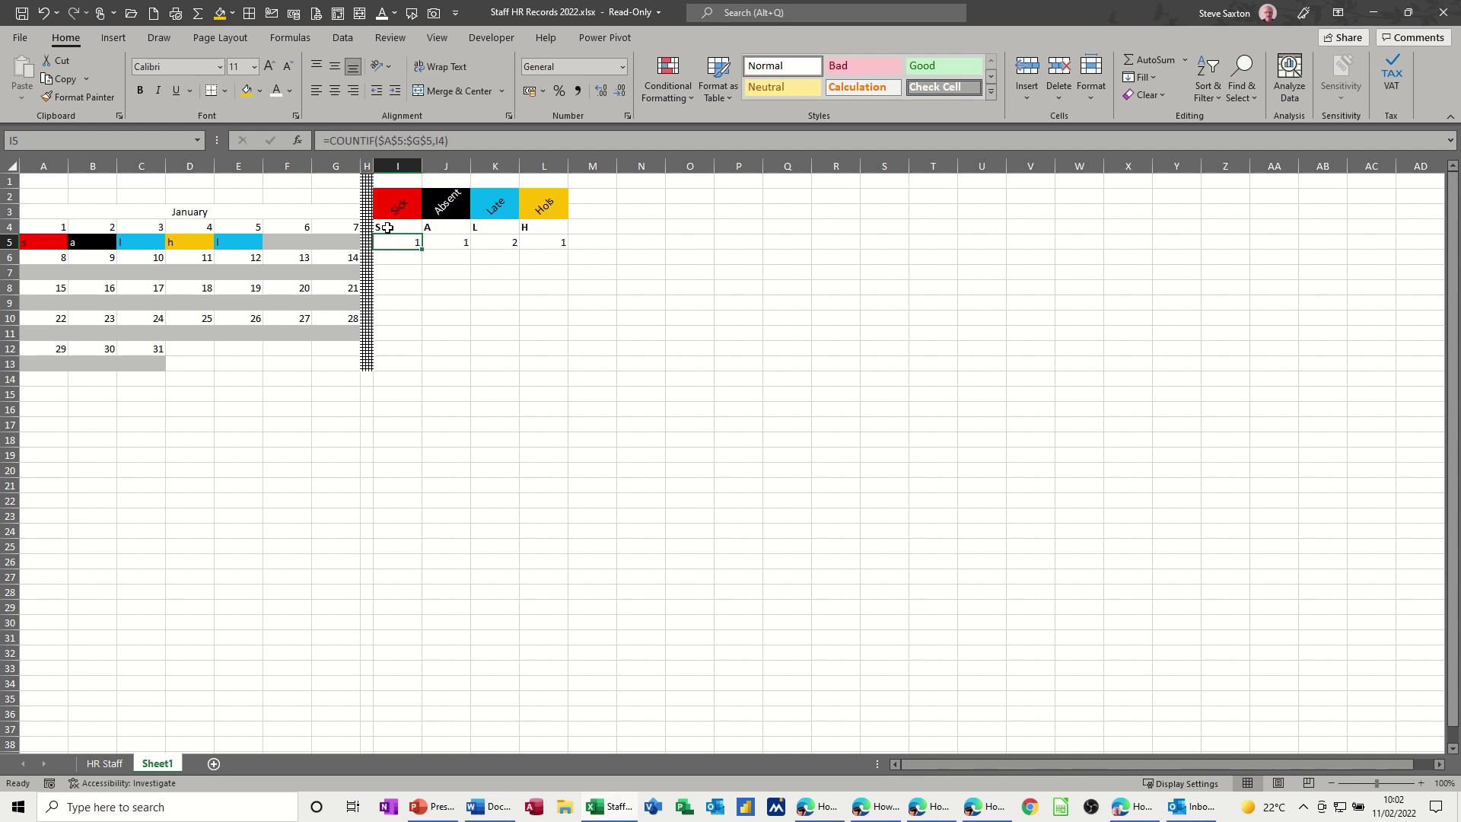
- Copy the S, A, L, H codes from I4:L4 into rows 8, 10 and 12
{"action": "left_click_drag", "start_coordinate": [387, 227], "coordinate": [531, 229]}
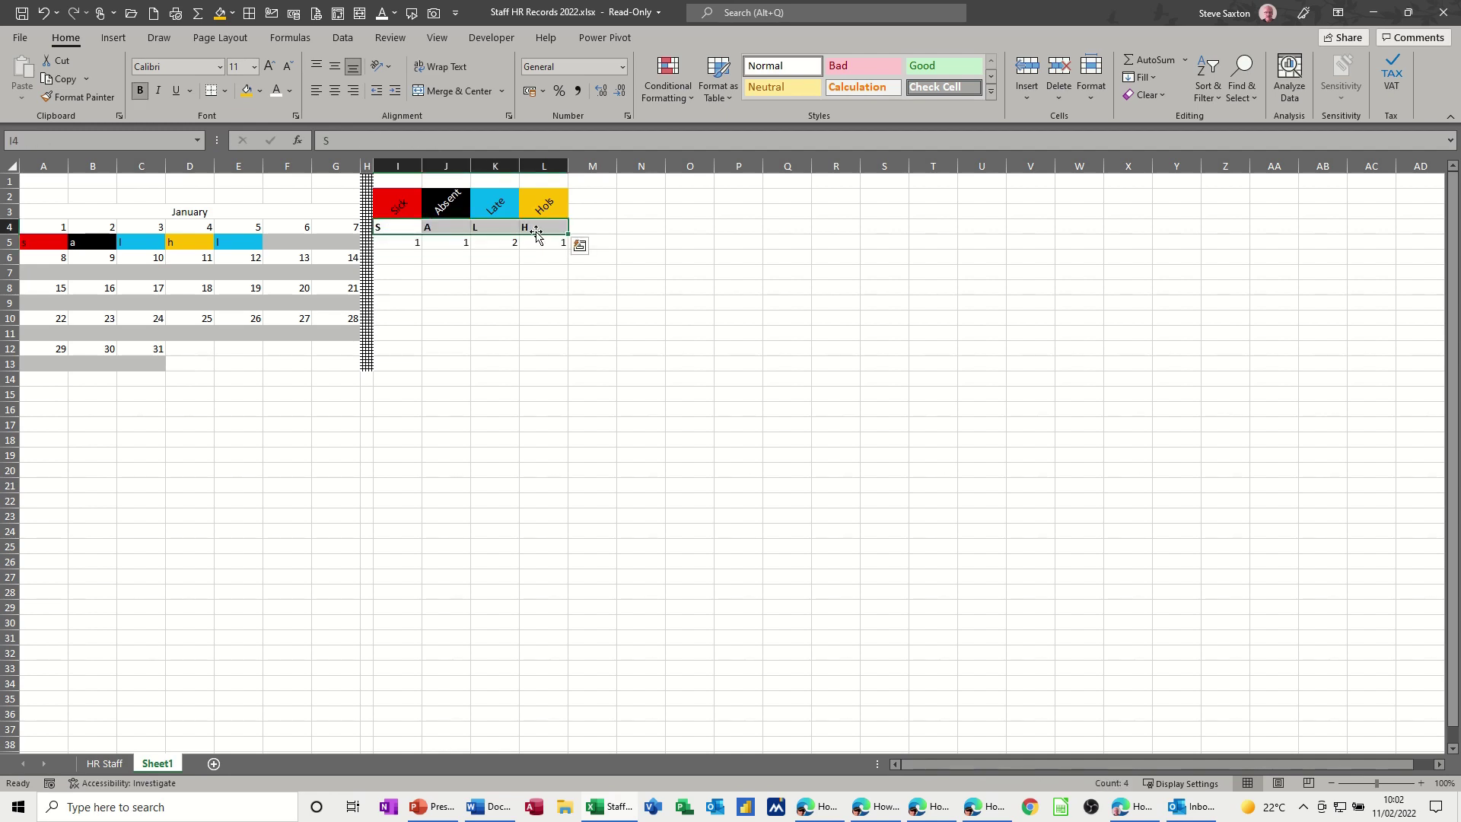
{"action": "key", "text": "ctrl+c"}
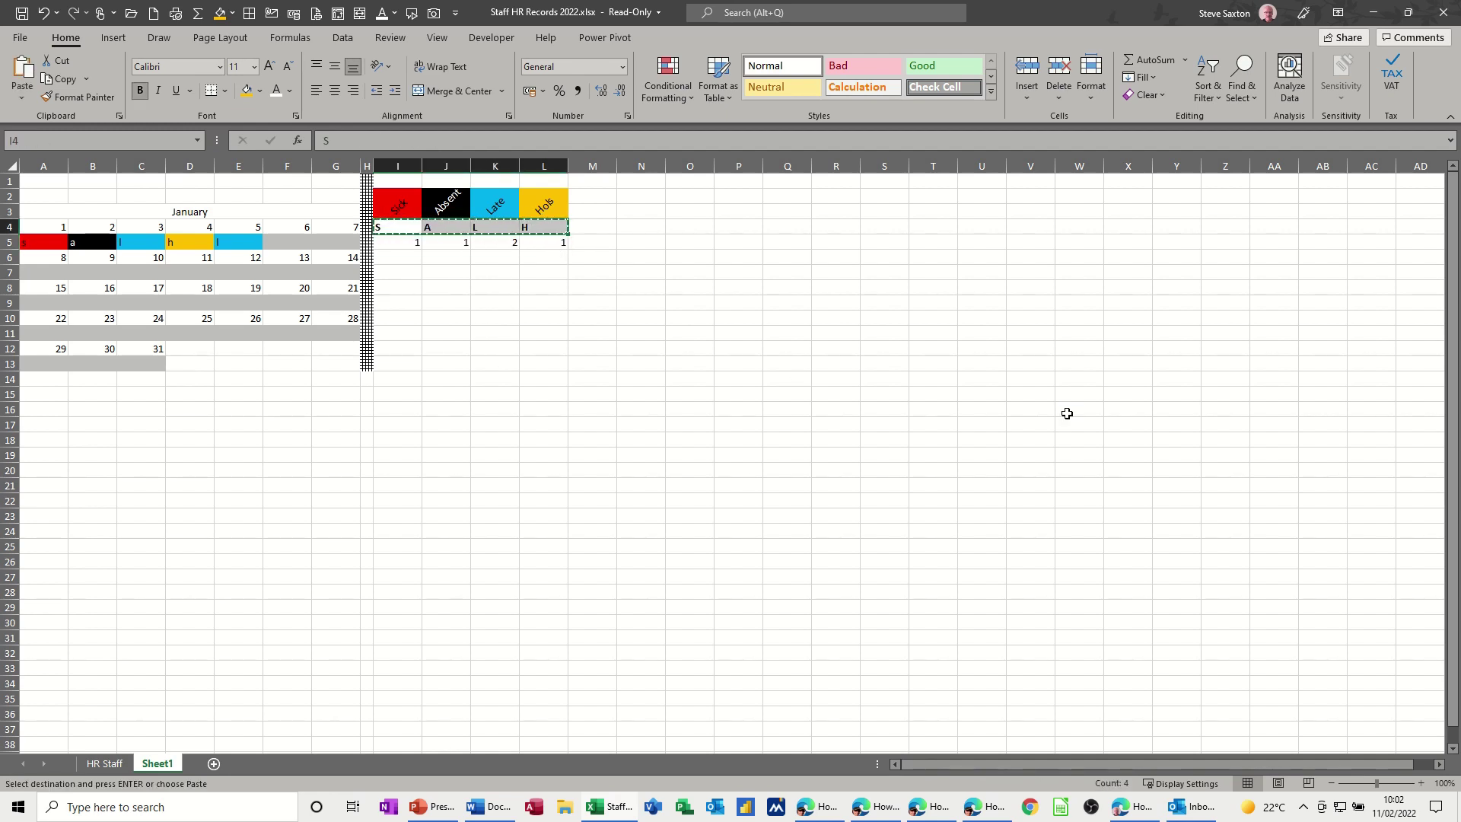
{"action": "left_click", "coordinate": [396, 260]}
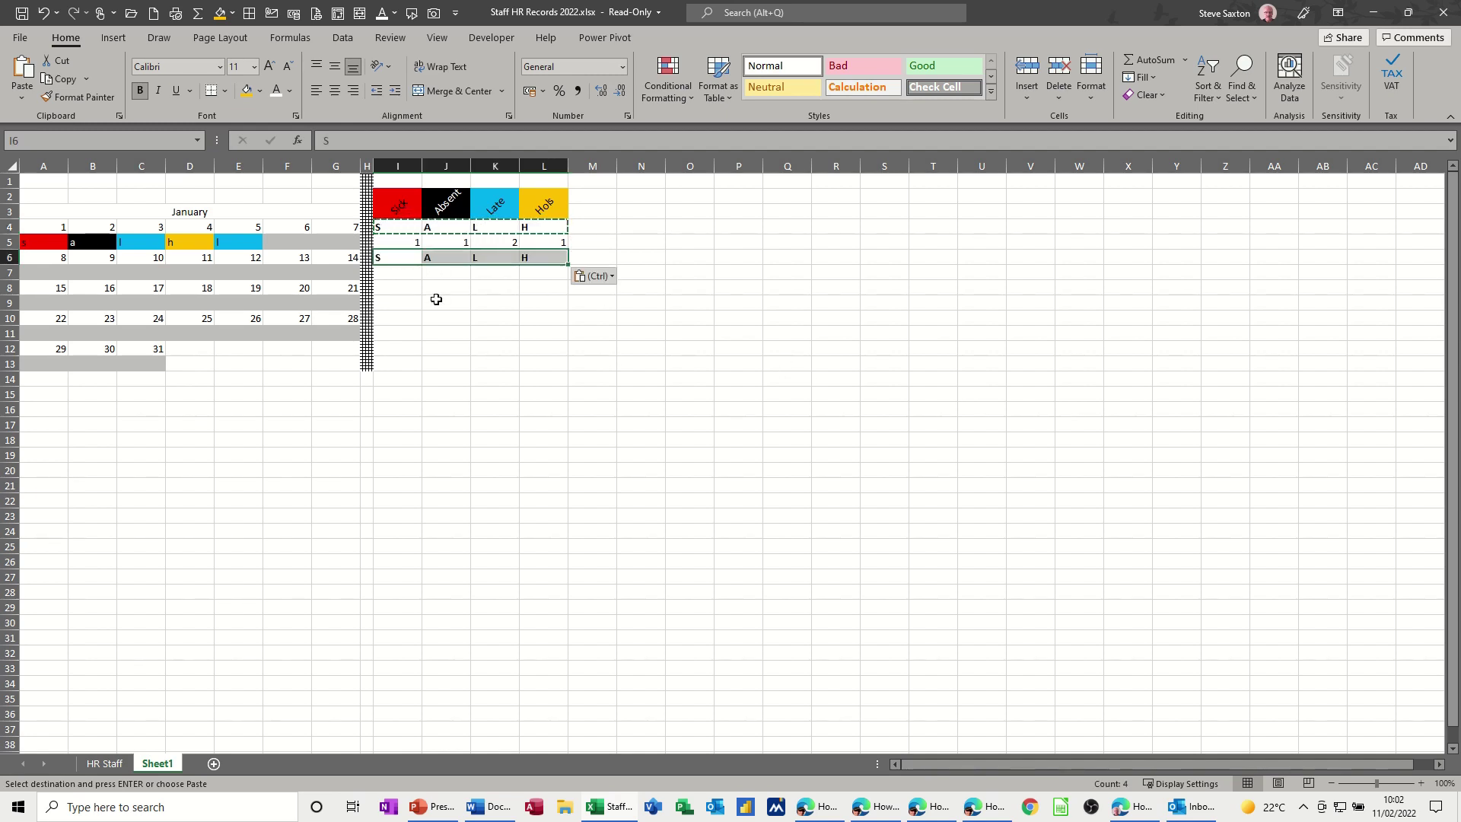
{"action": "left_click", "coordinate": [414, 289]}
{"action": "key", "text": "ctrl+v"}
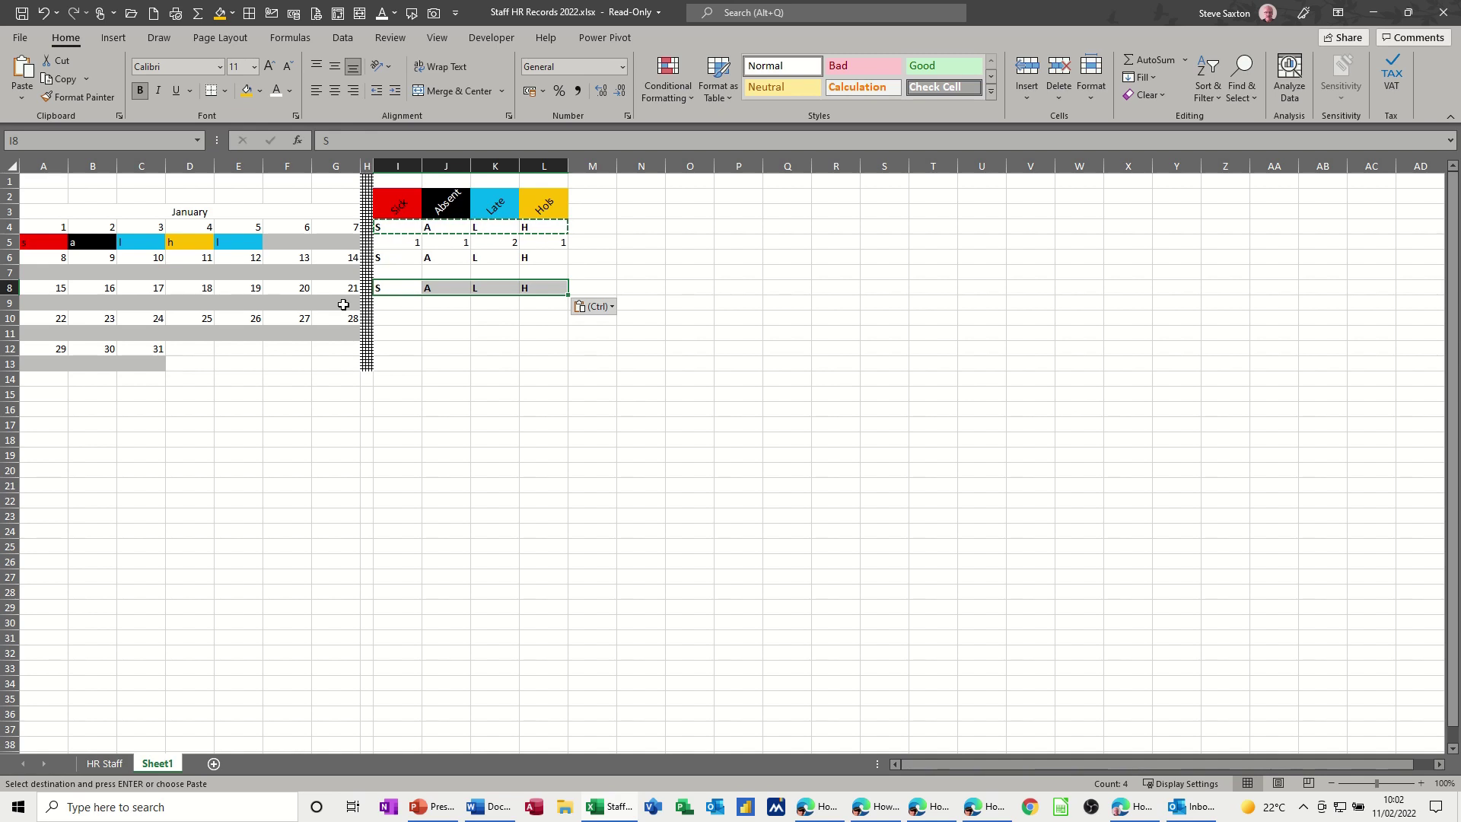
{"action": "left_click", "coordinate": [375, 319]}
{"action": "key", "text": "ctrl+v"}
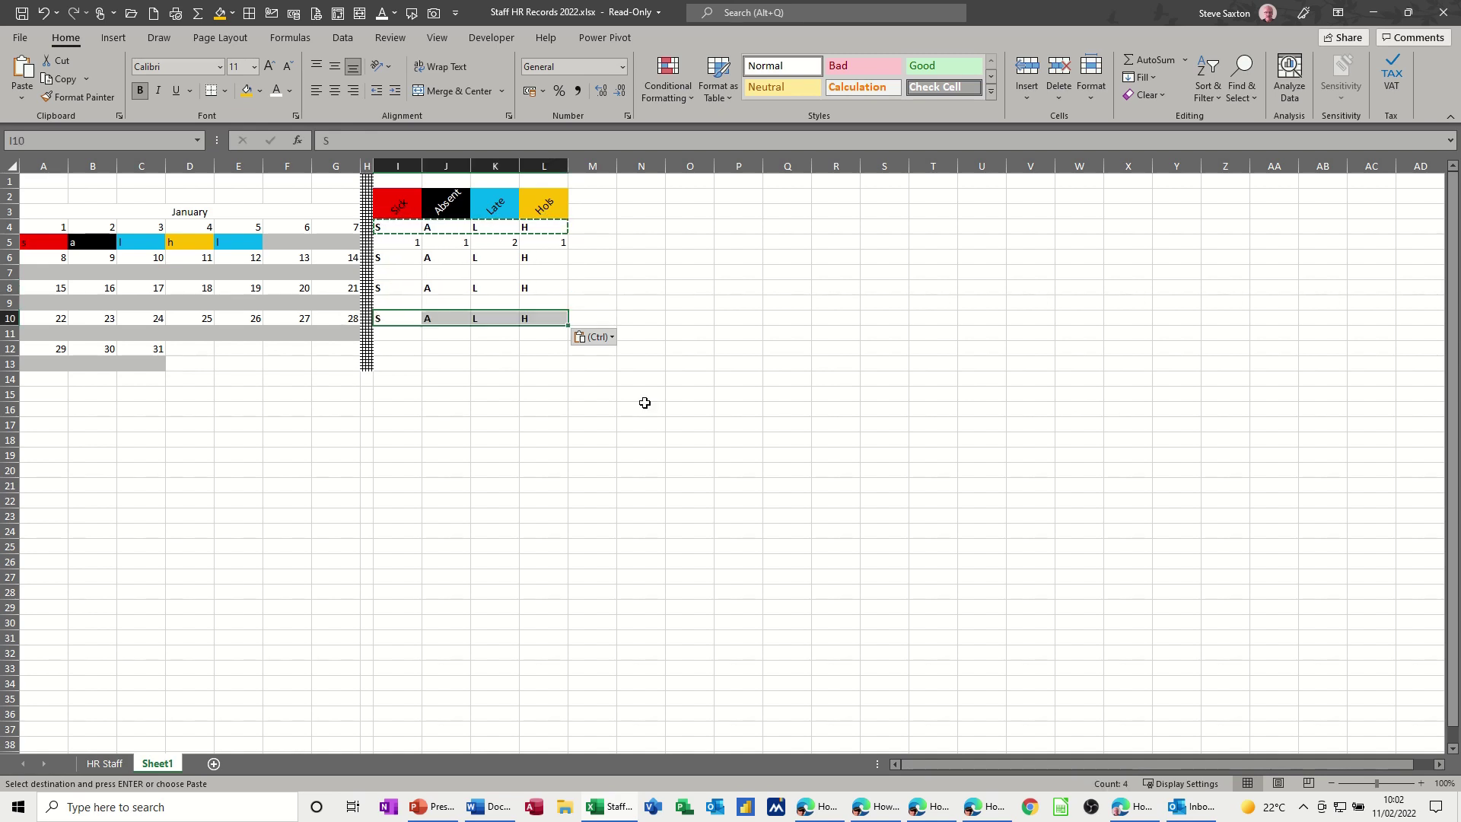
{"action": "left_click", "coordinate": [401, 349]}
{"action": "key", "text": "ctrl+v"}
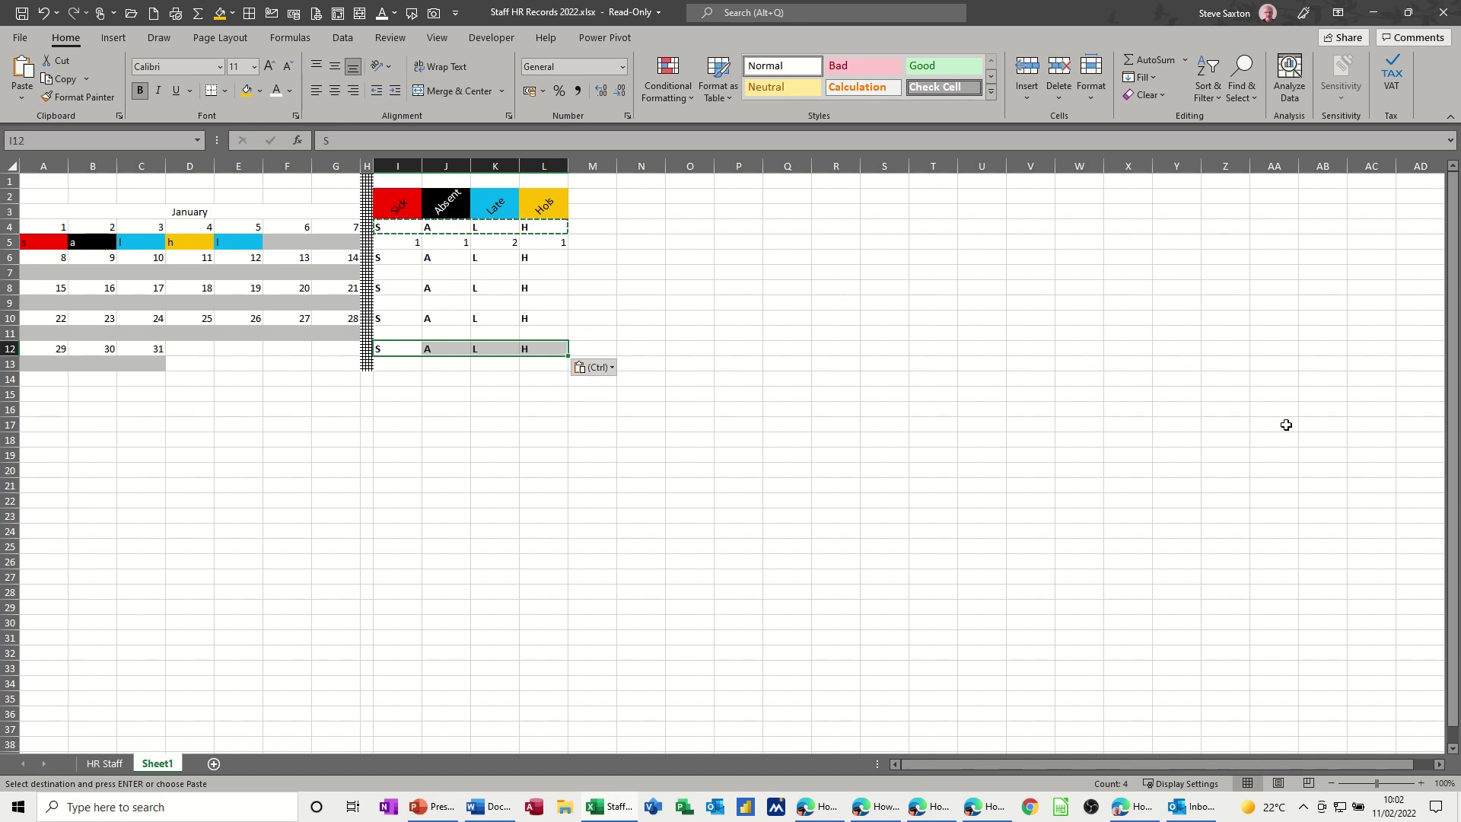
- Enter =COUNTIF($A$7:$G$7,I6) in I7, fill to L7, and test with an 'h' entry
{"action": "left_click", "coordinate": [392, 275]}
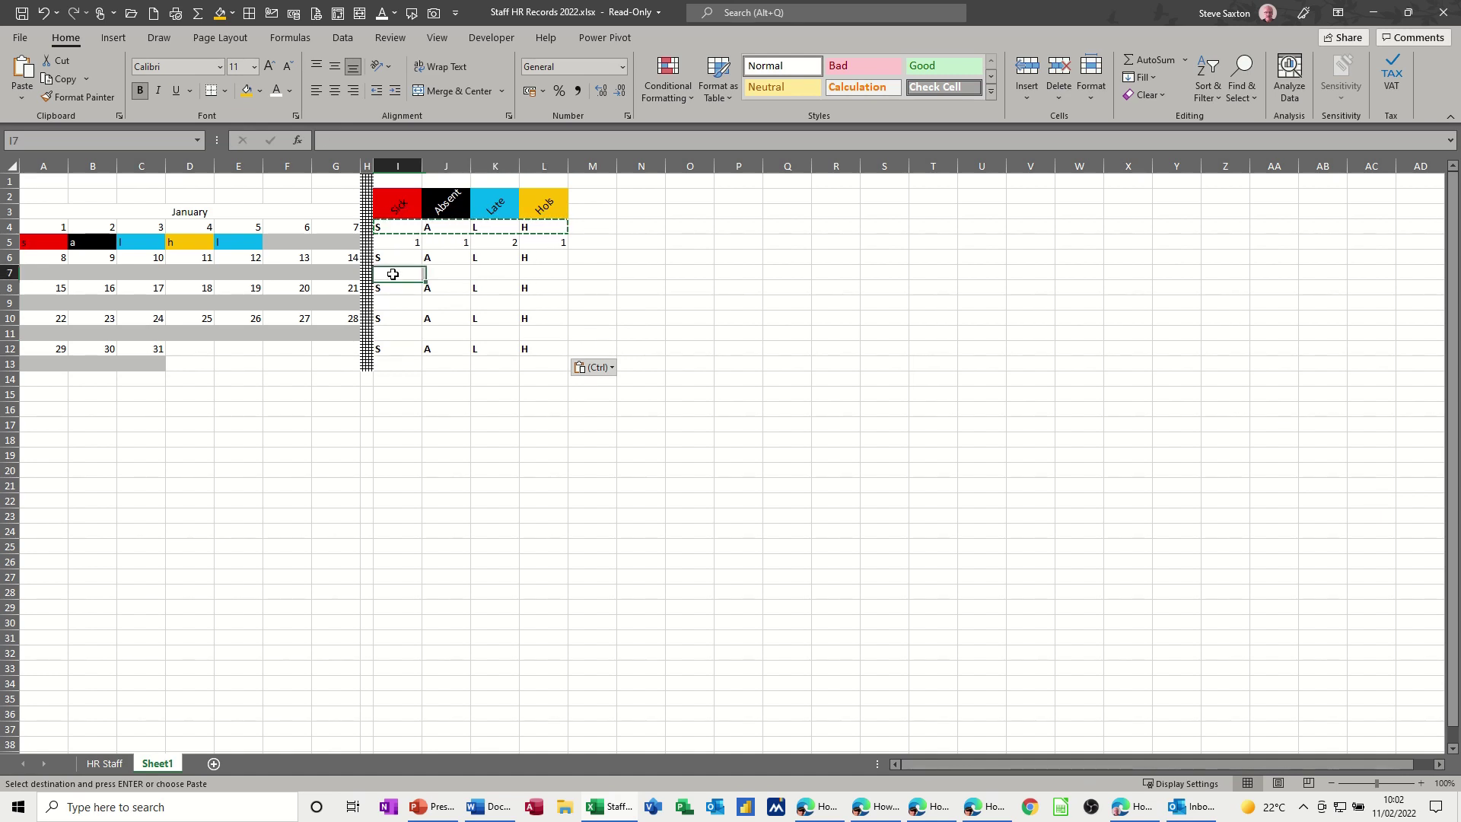
{"action": "type", "text": "=co"}
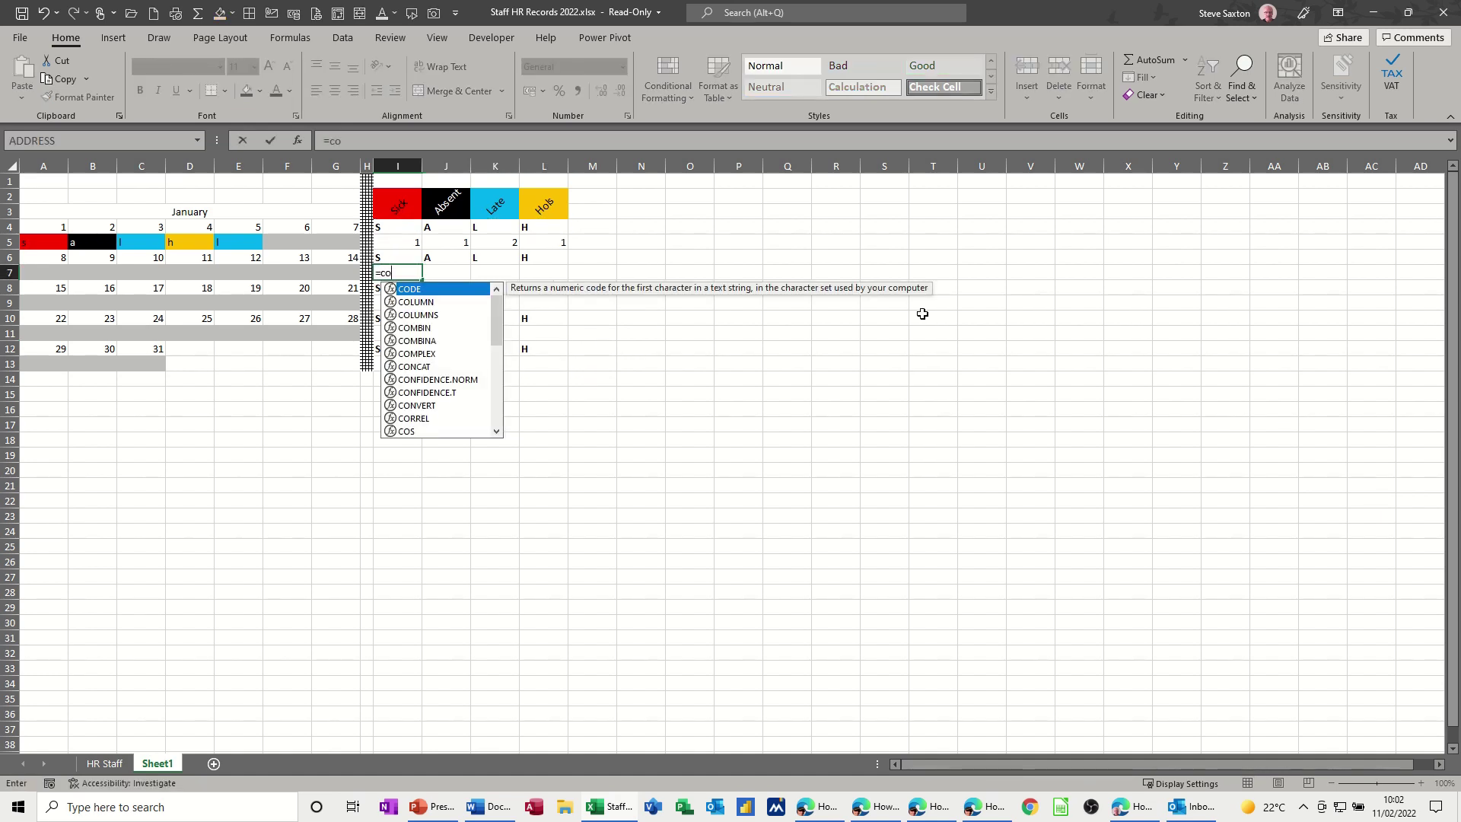
{"action": "type", "text": "untif("}
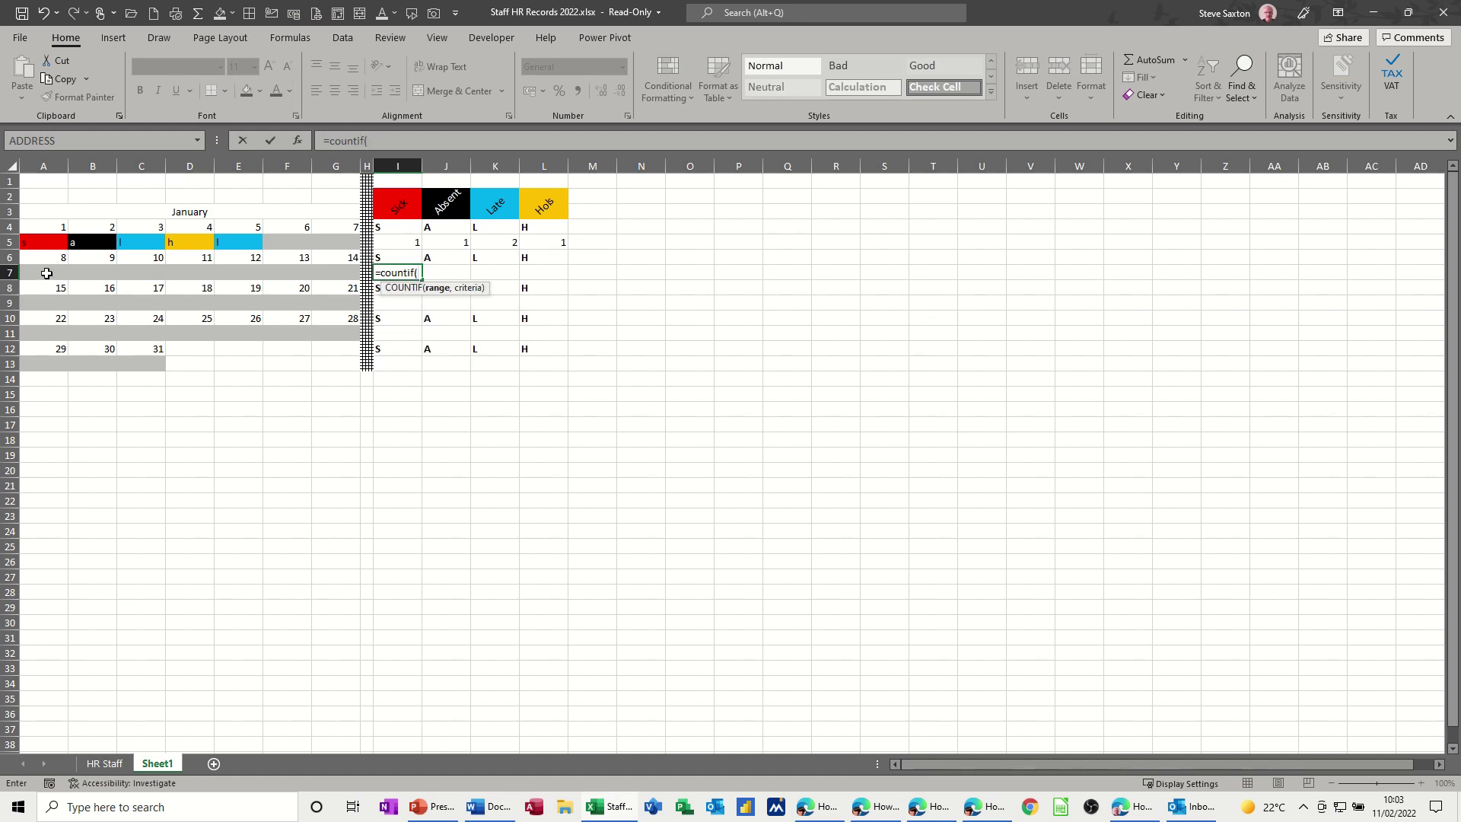
{"action": "left_click_drag", "start_coordinate": [47, 273], "coordinate": [351, 272]}
{"action": "left_click_drag", "start_coordinate": [371, 140], "coordinate": [397, 142]}
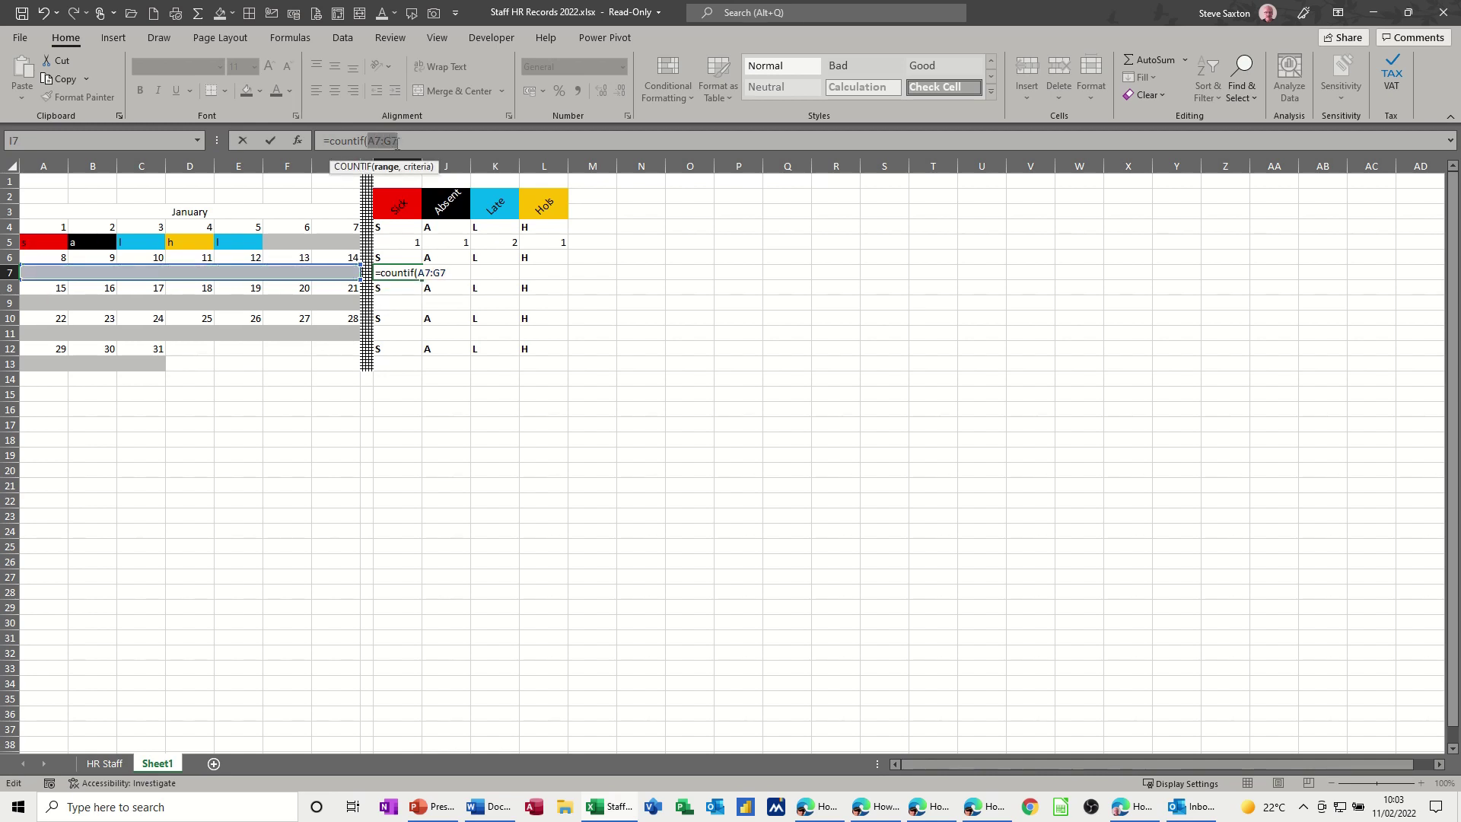
{"action": "key", "text": "F4"}
{"action": "left_click", "coordinate": [438, 140]}
{"action": "type", "text": ","}
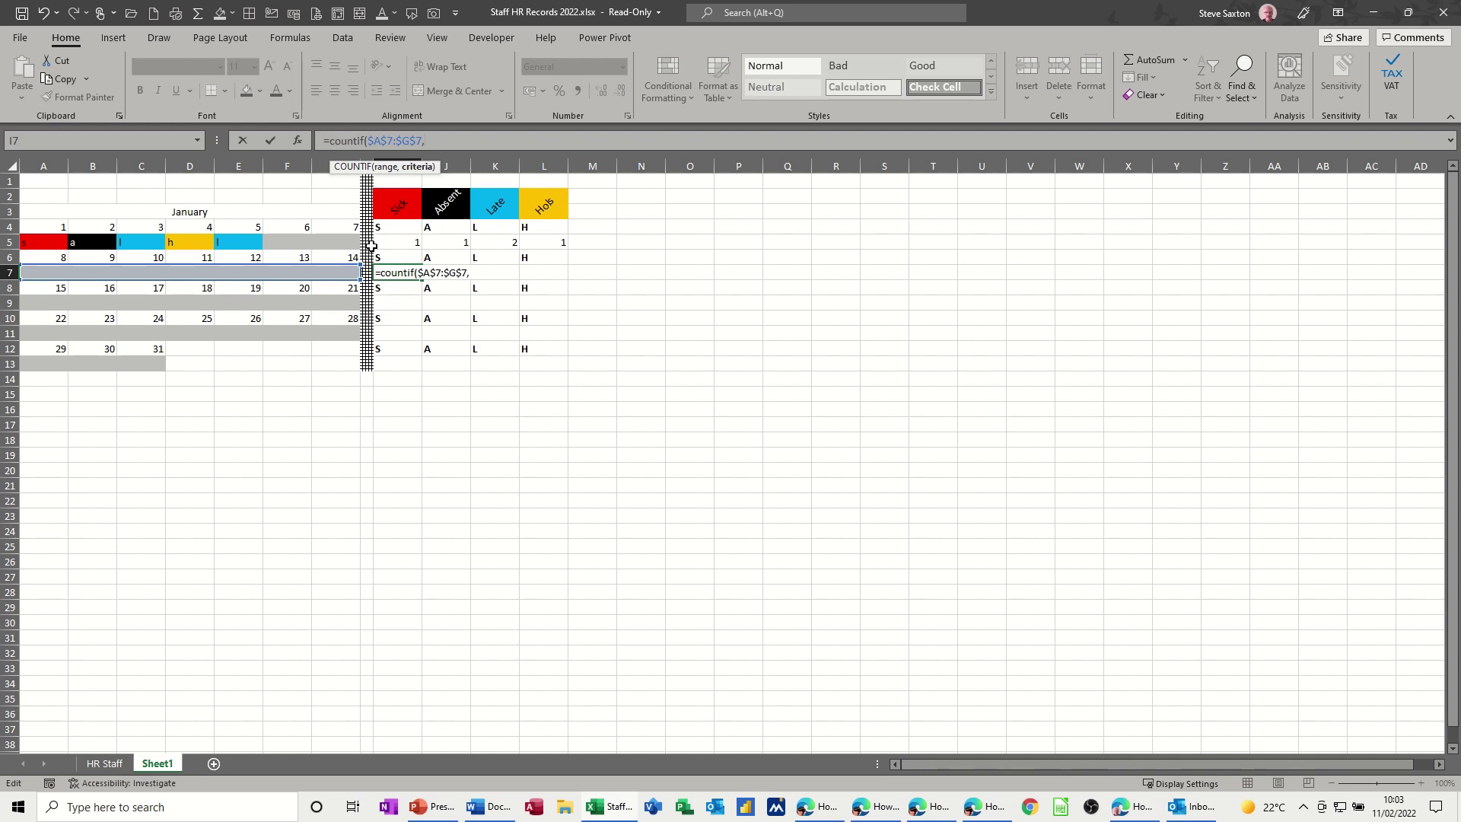
{"action": "left_click", "coordinate": [384, 257]}
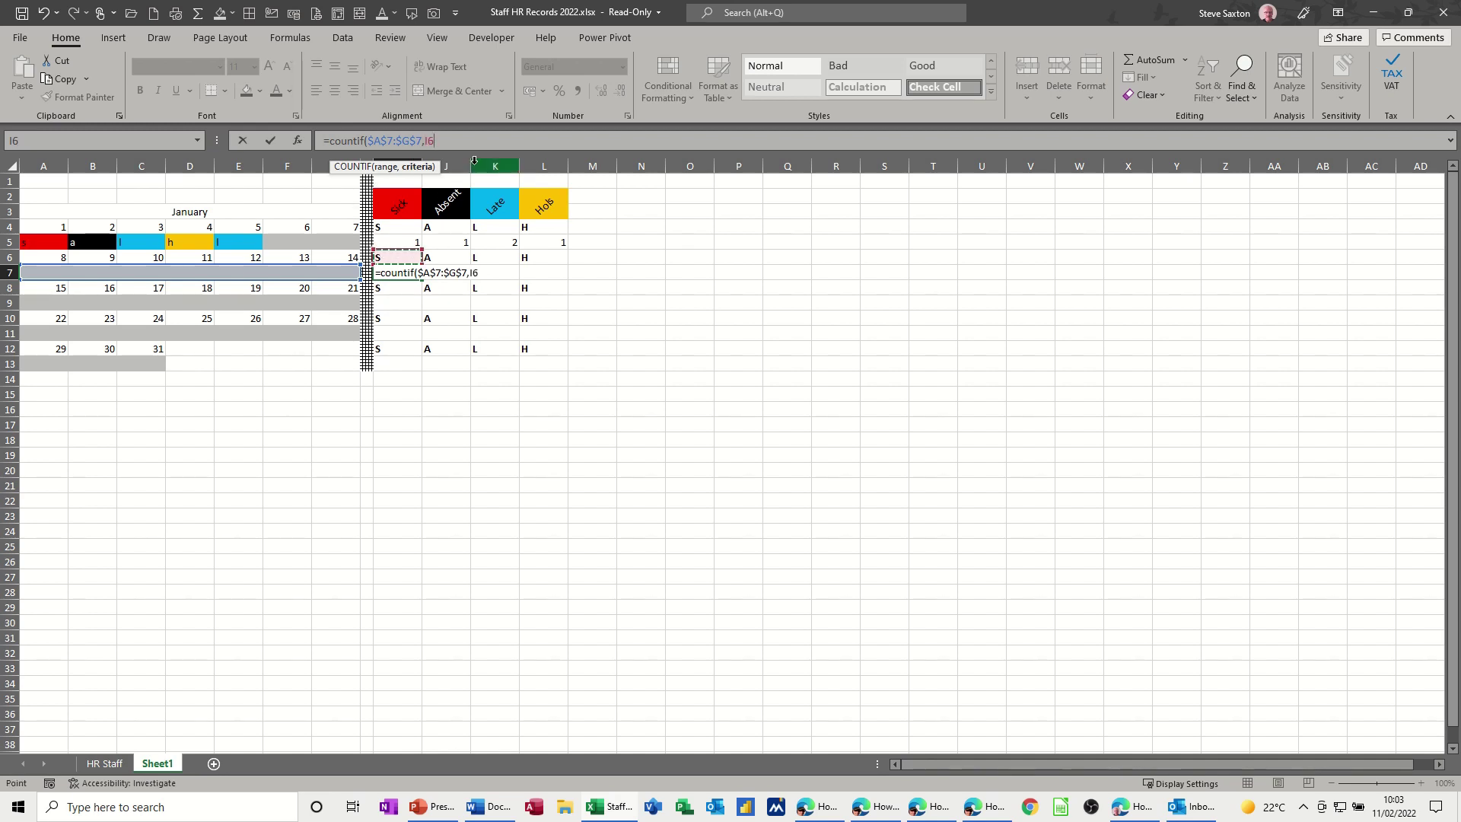
{"action": "left_click", "coordinate": [270, 140]}
{"action": "left_click_drag", "start_coordinate": [422, 277], "coordinate": [564, 278]}
{"action": "left_click", "coordinate": [280, 272]}
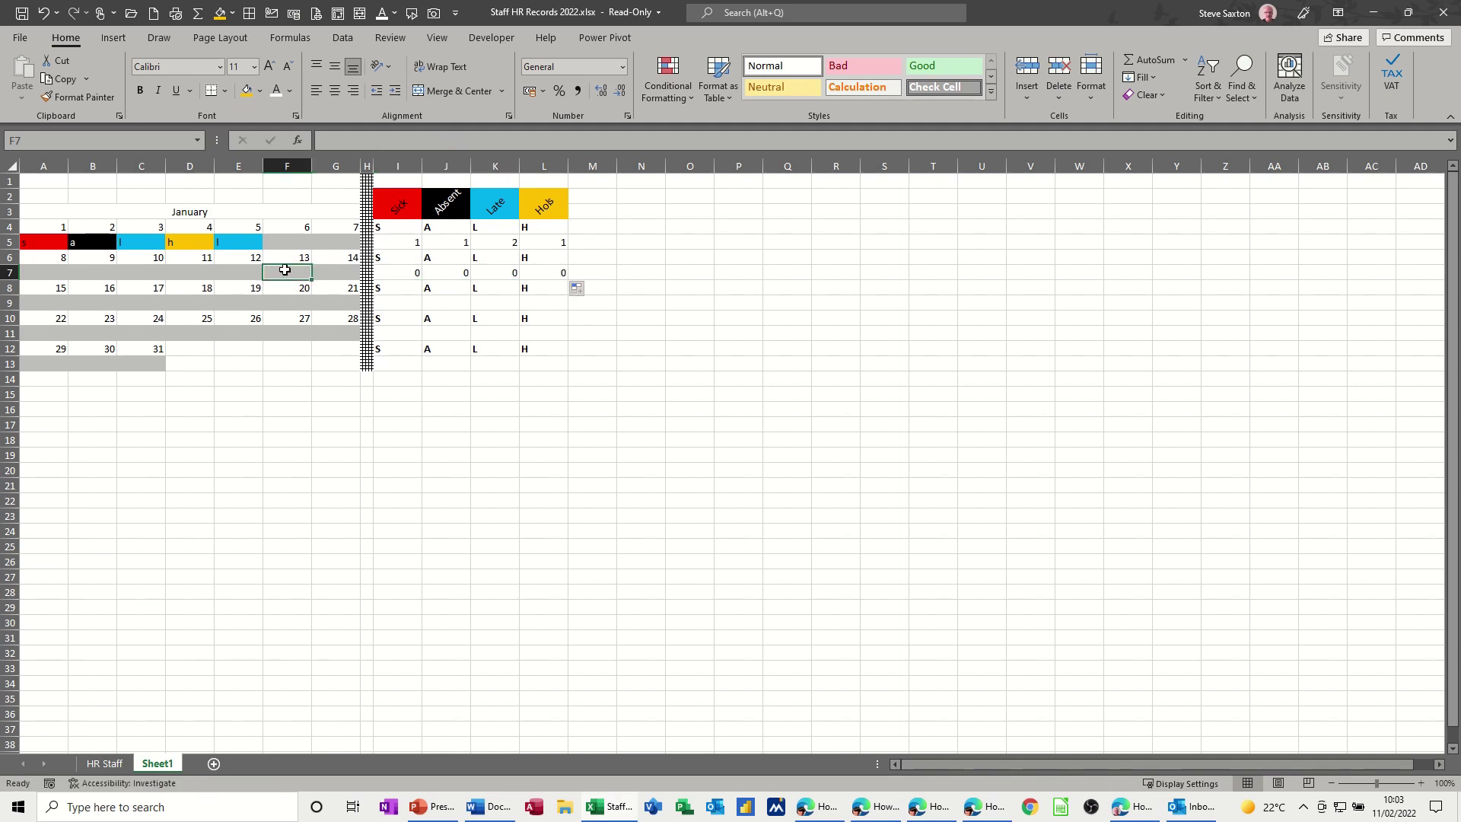
{"action": "type", "text": "h"}
{"action": "key", "text": "Return"}
{"action": "key", "text": "Return"}
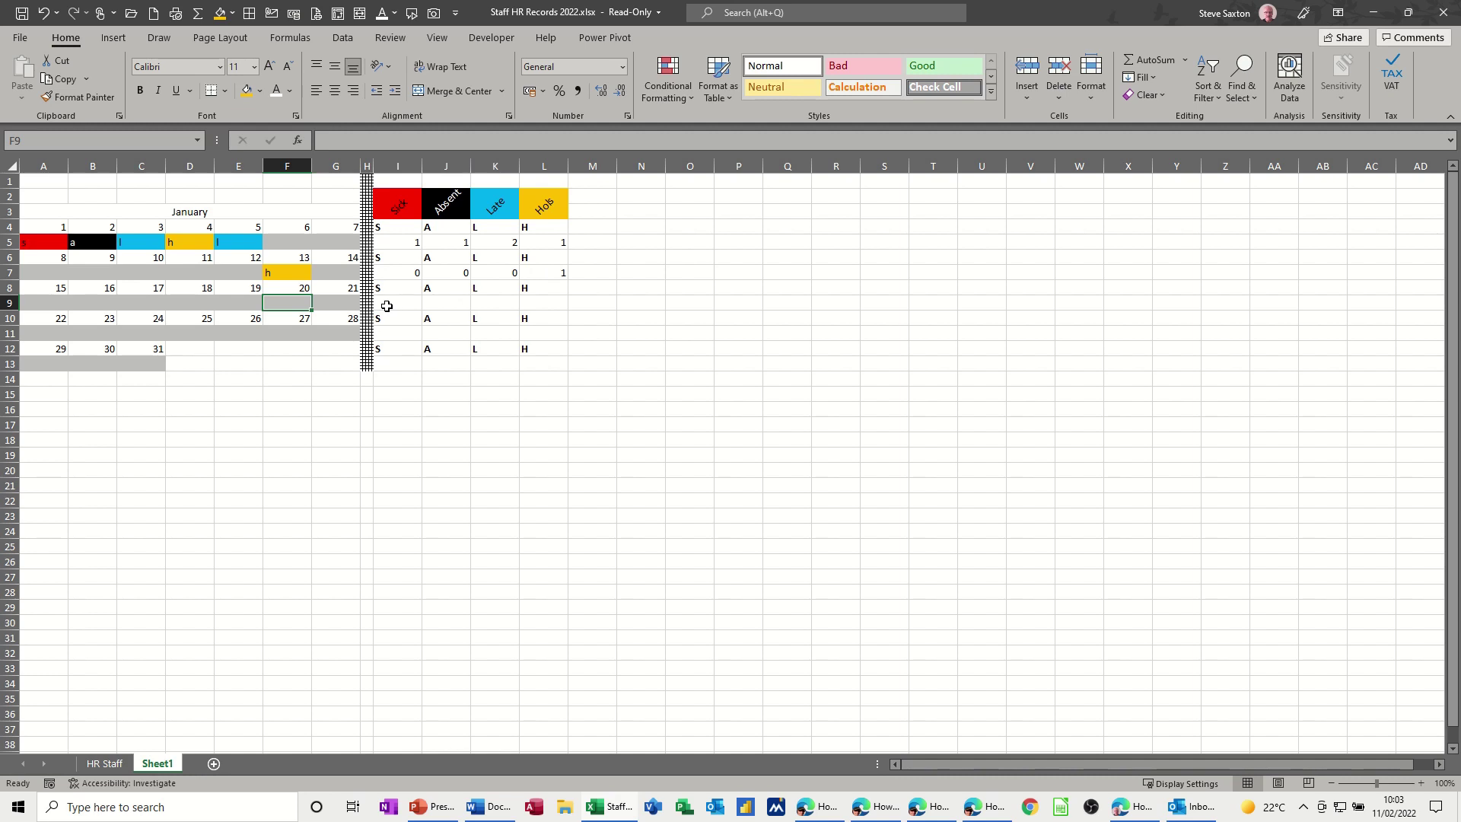
- Enter =COUNTIF($A$9:$G$9,I8) in I9, fill to L9, and test with an 'l' entry
{"action": "left_click", "coordinate": [388, 306]}
{"action": "type", "text": "="}
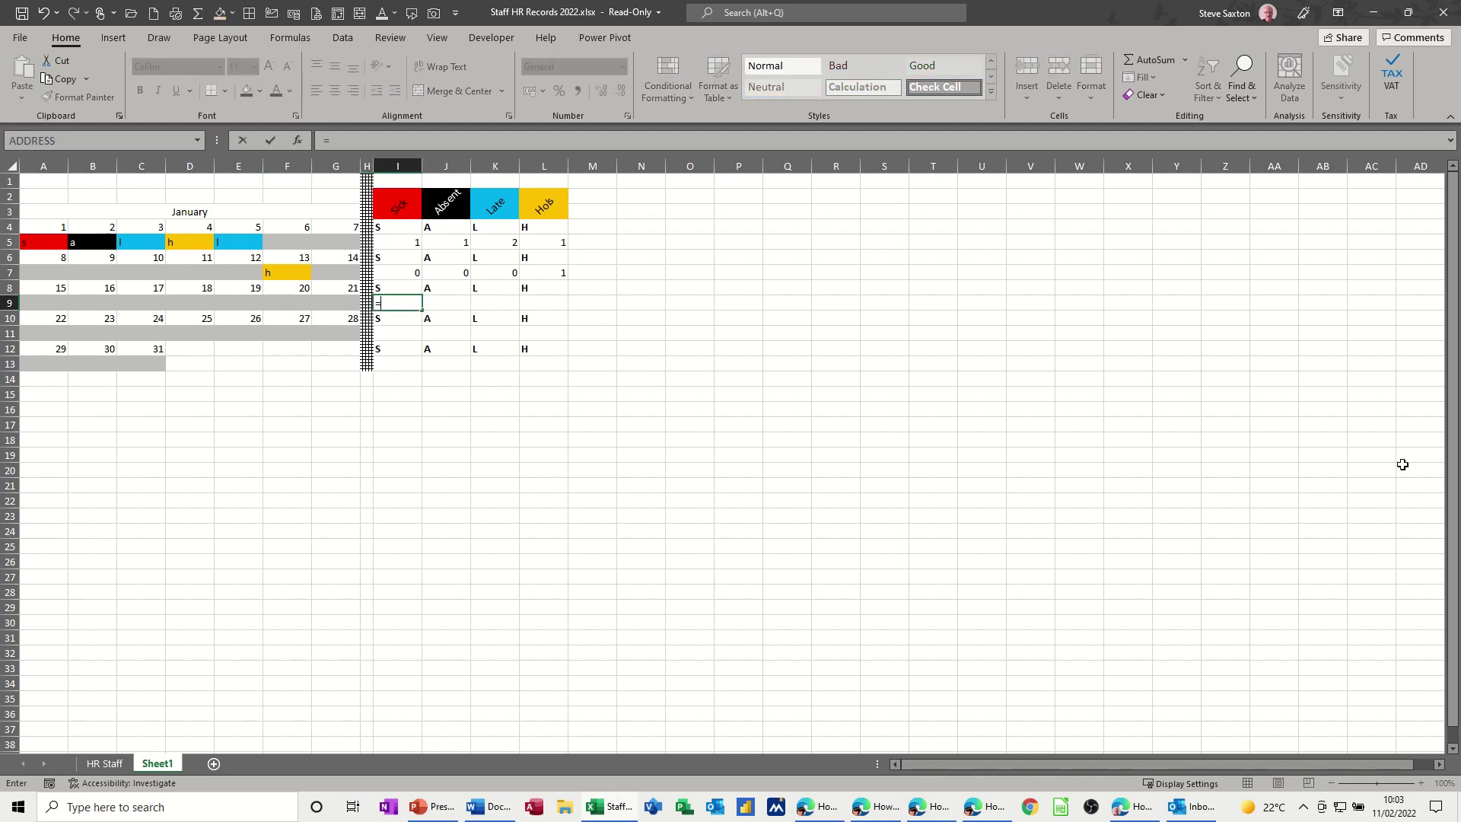
{"action": "type", "text": "countif"}
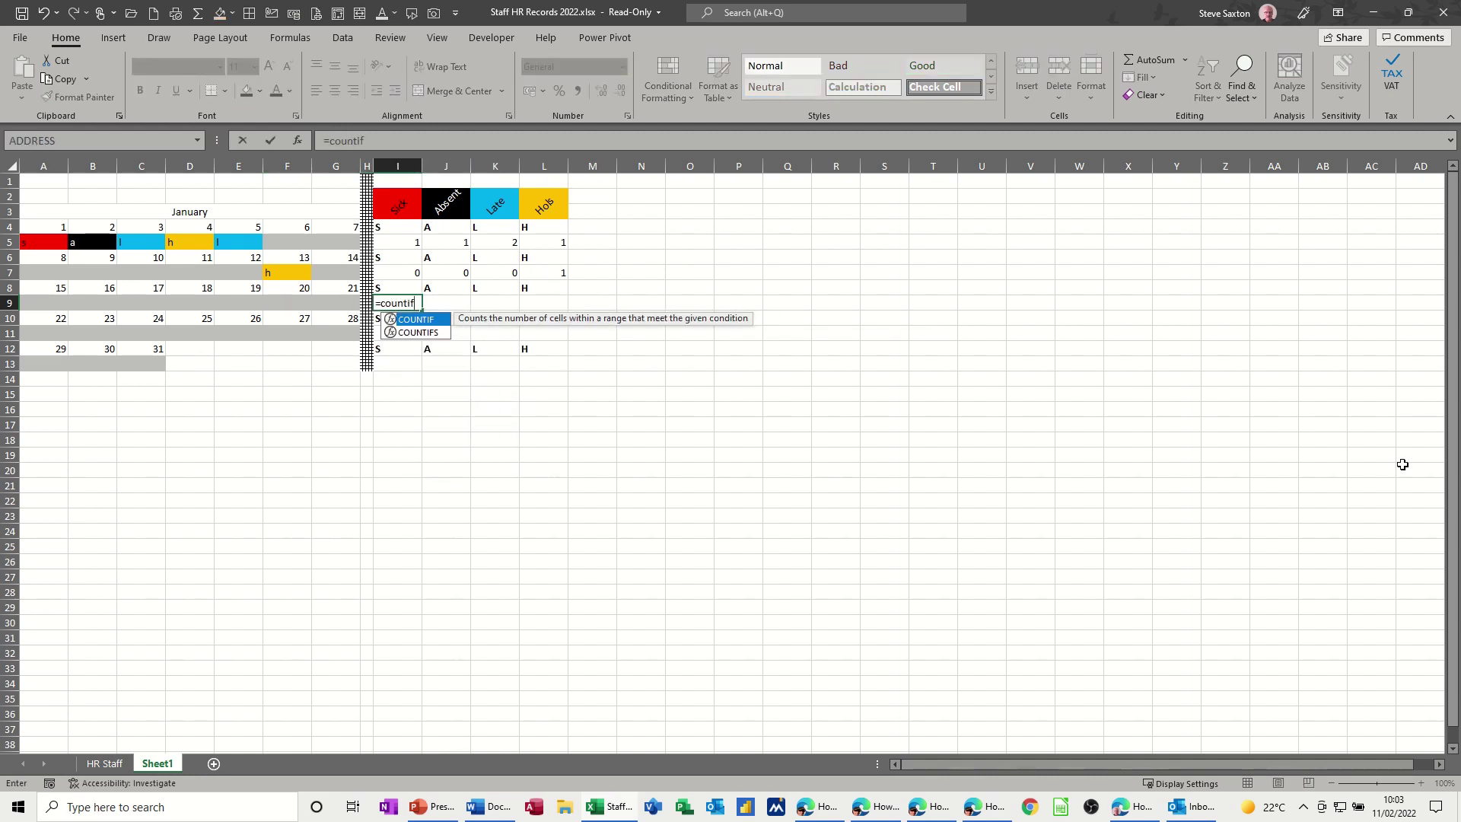
{"action": "type", "text": "("}
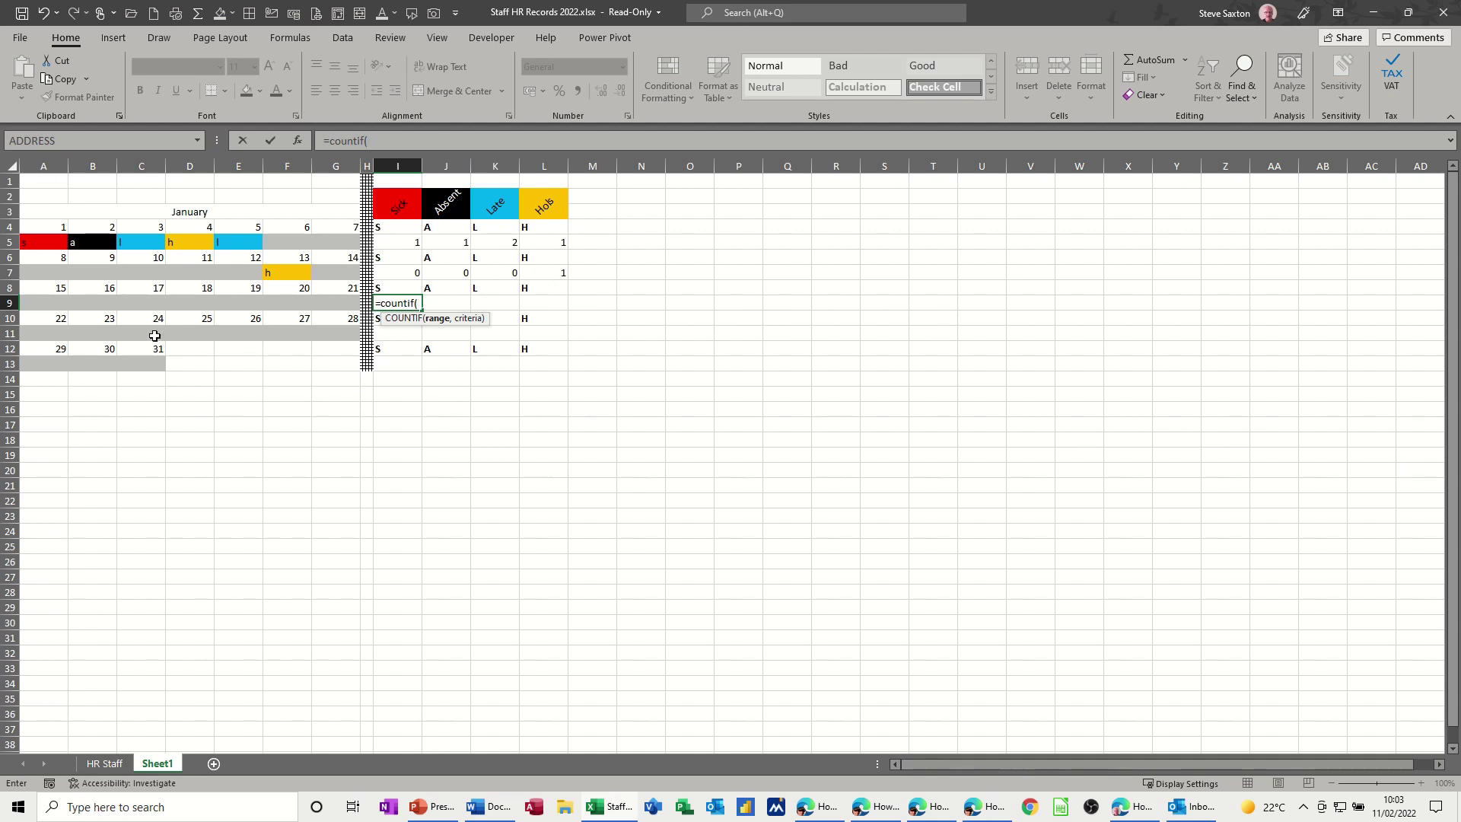
{"action": "left_click_drag", "start_coordinate": [59, 306], "coordinate": [350, 310]}
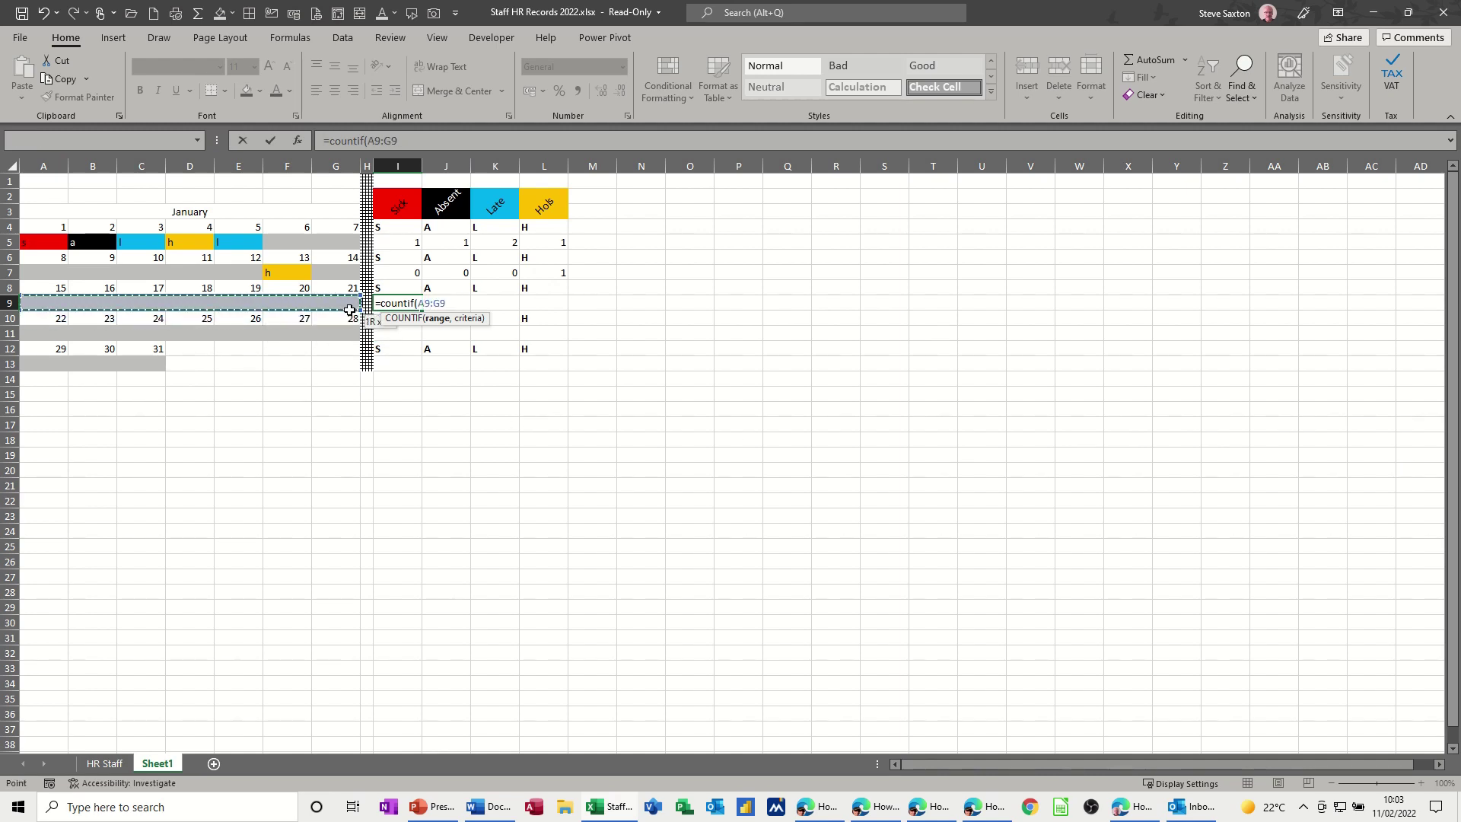
{"action": "left_click_drag", "start_coordinate": [399, 143], "coordinate": [368, 145]}
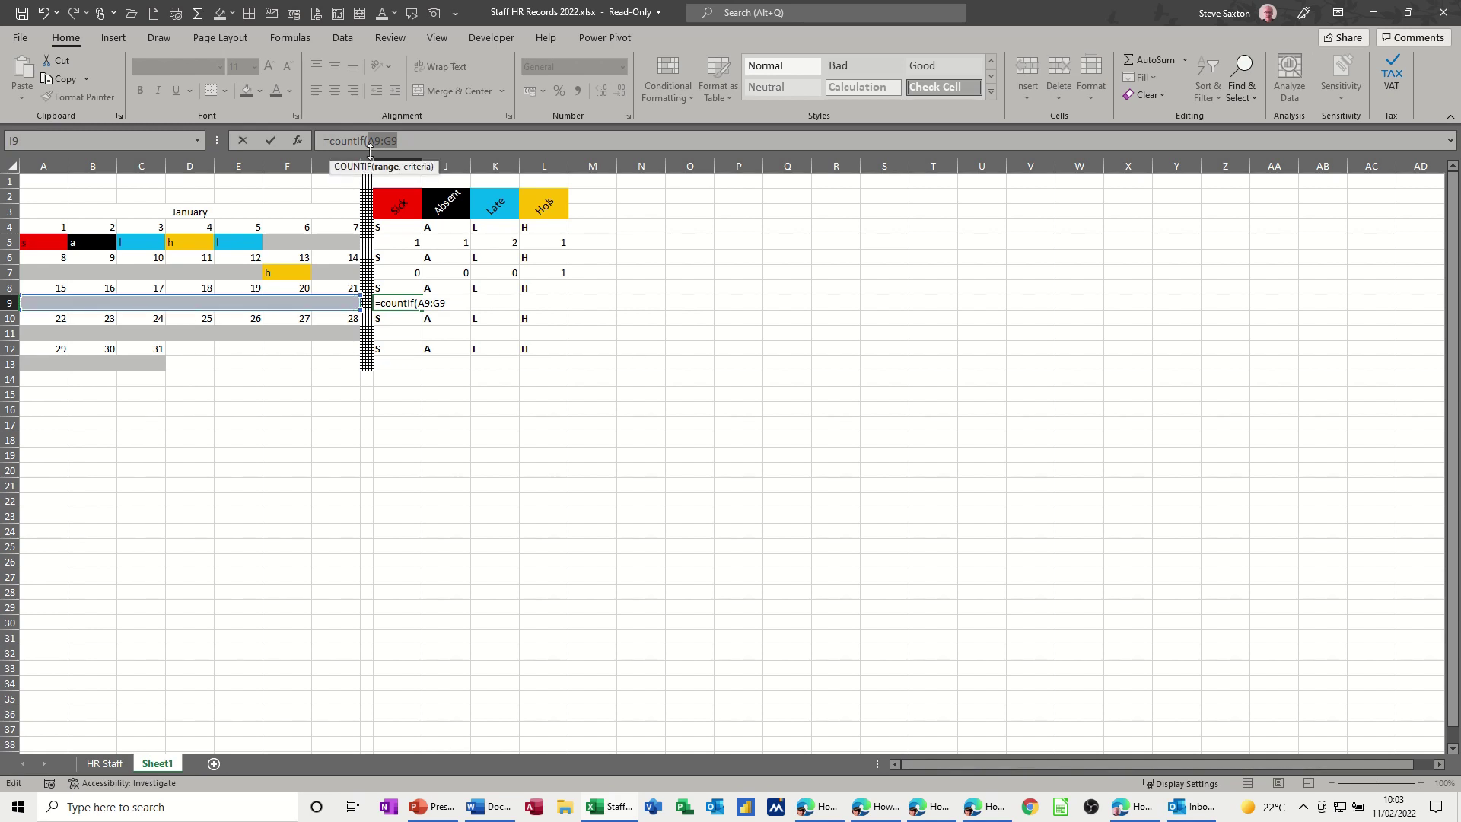
{"action": "key", "text": "F4"}
{"action": "left_click", "coordinate": [449, 144]}
{"action": "type", "text": ","}
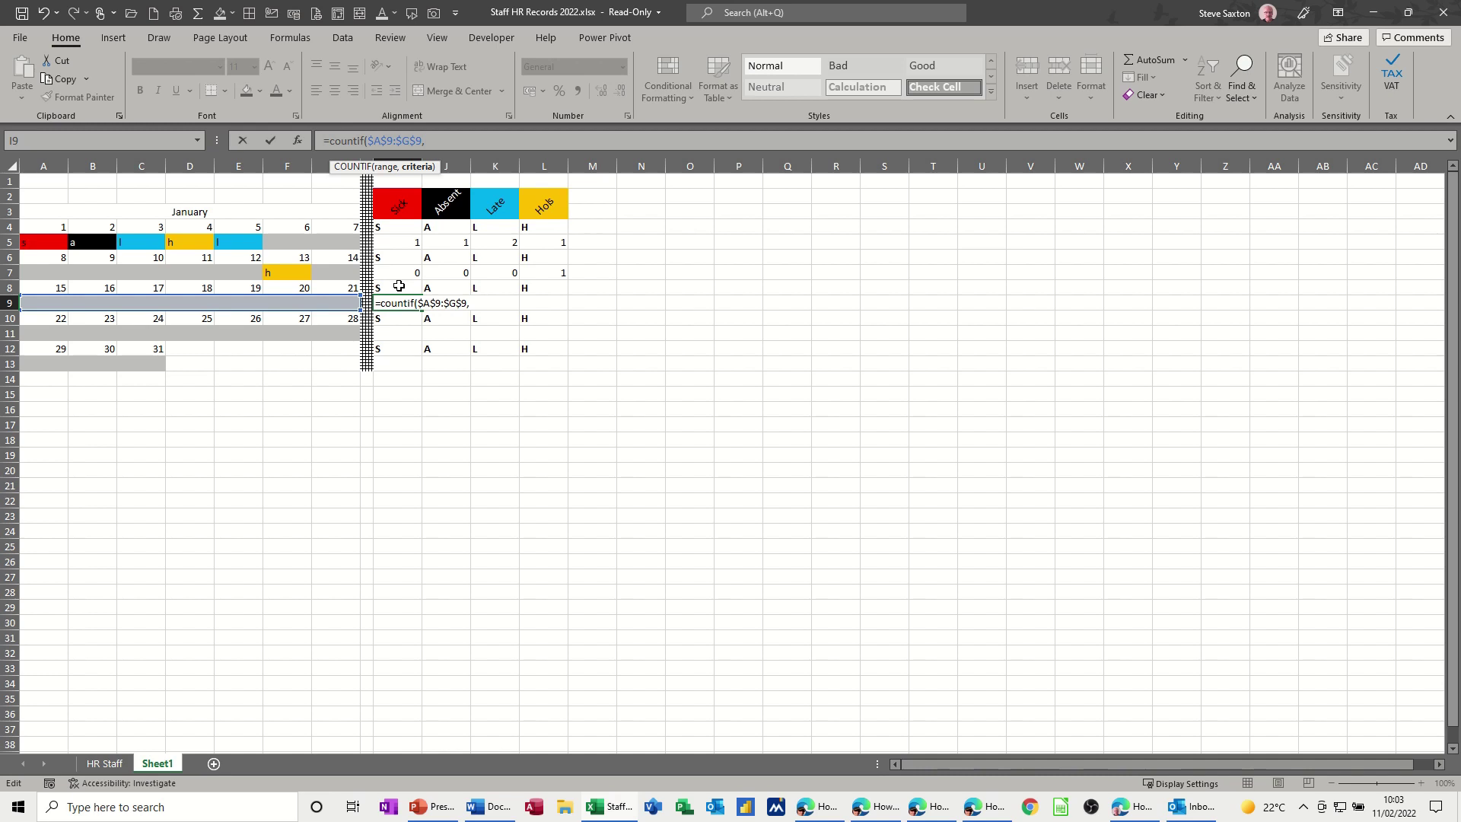
{"action": "left_click", "coordinate": [396, 287]}
{"action": "left_click", "coordinate": [268, 142]}
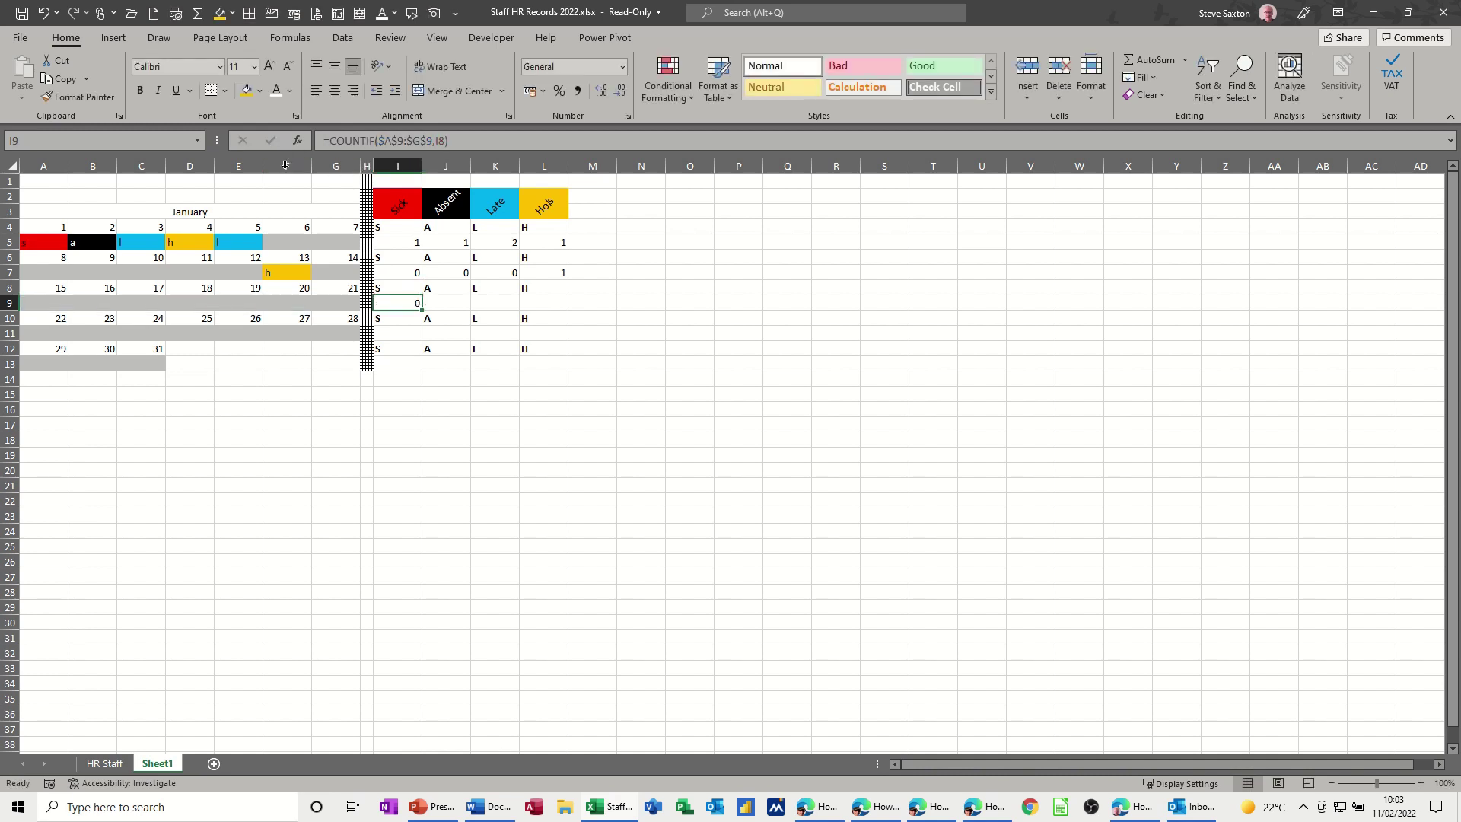
{"action": "left_click_drag", "start_coordinate": [426, 310], "coordinate": [567, 309]}
{"action": "left_click", "coordinate": [297, 302]}
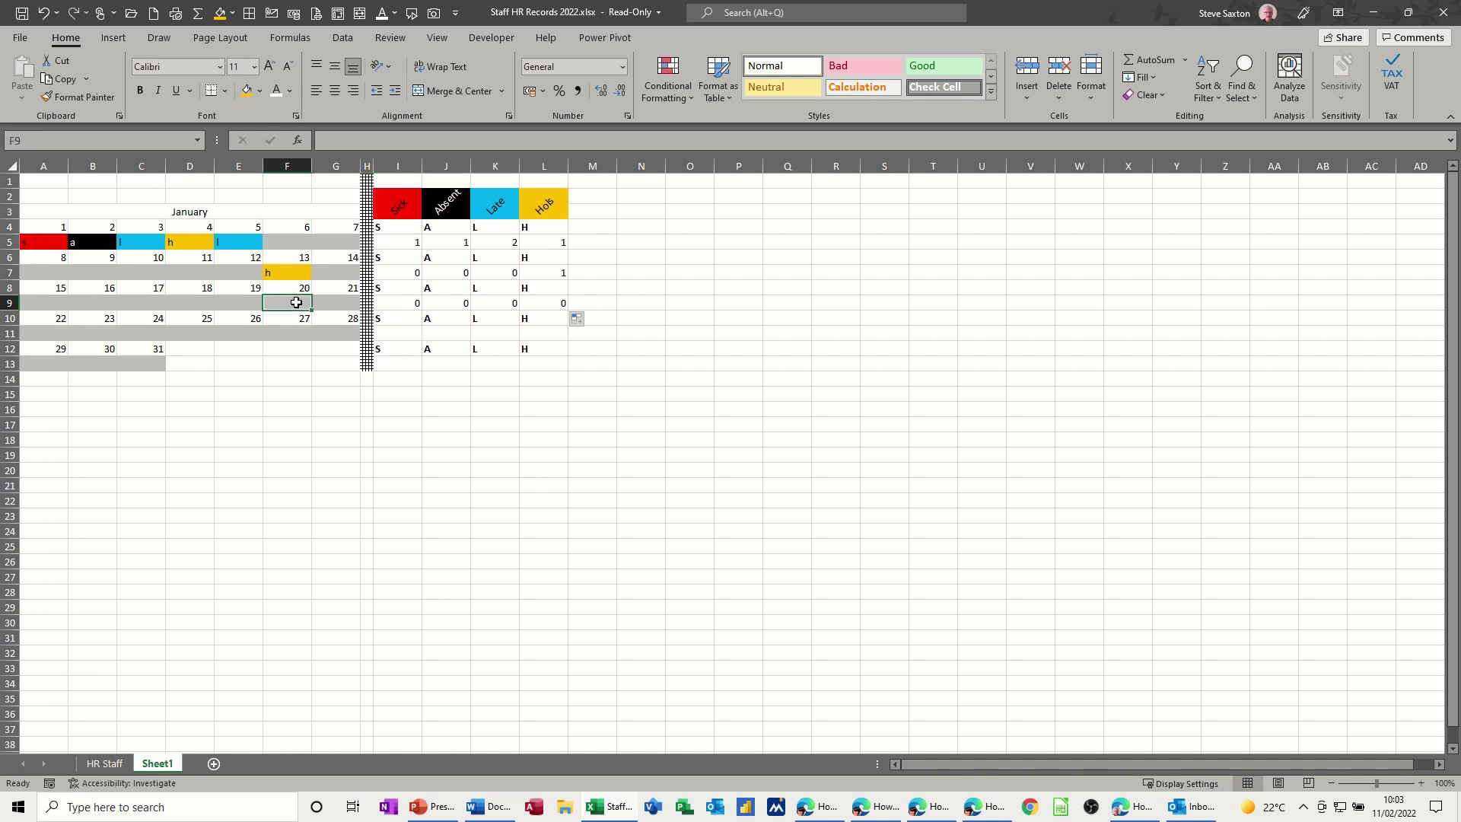
{"action": "type", "text": "l"}
{"action": "left_click", "coordinate": [465, 398]}
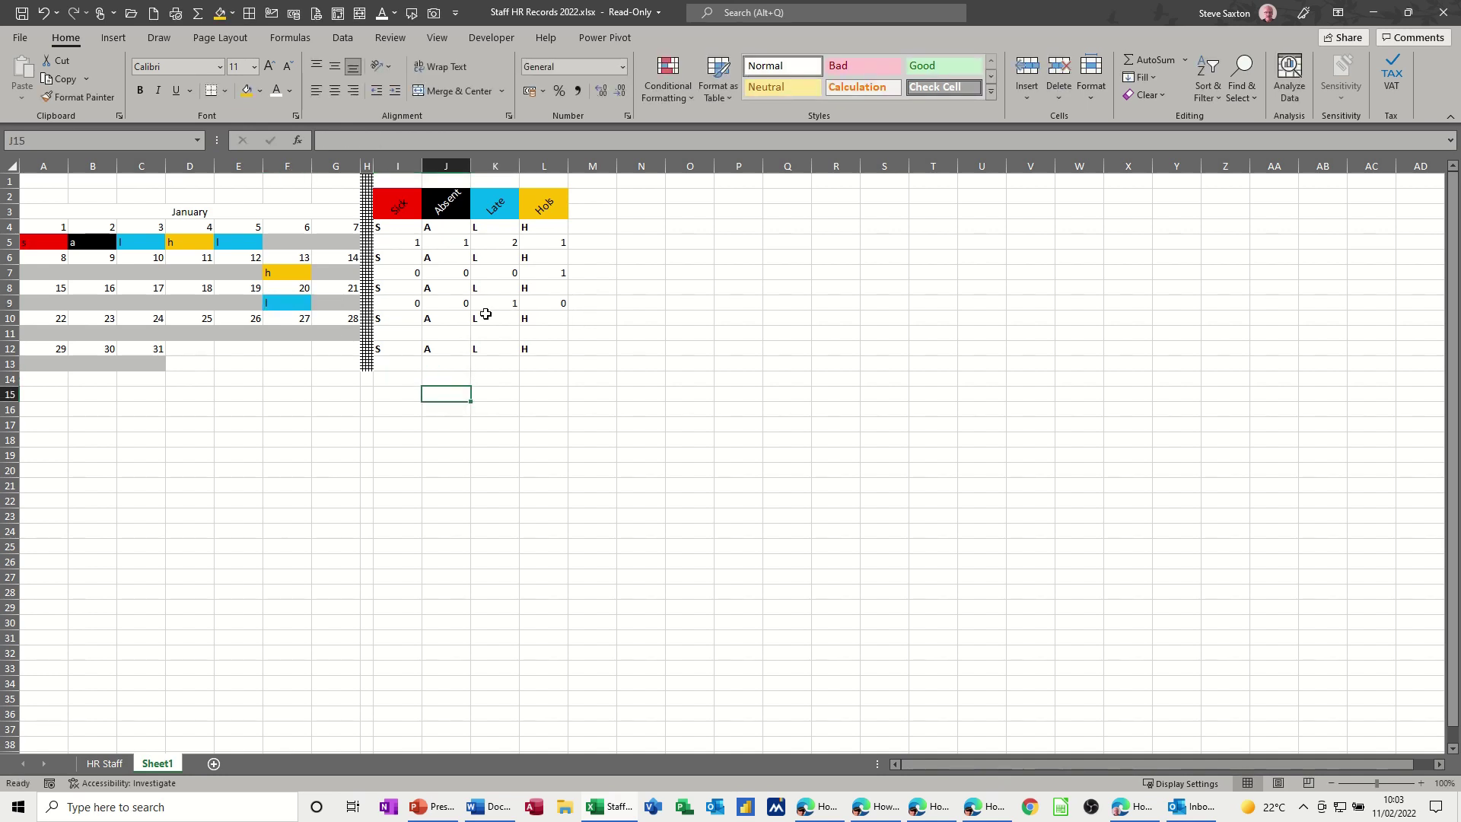
- Enter =COUNTIF($A$11:$G$11,I10) in I11, fill to L11, and test with an 'a' entry
{"action": "left_click", "coordinate": [401, 337]}
{"action": "type", "text": "=c"}
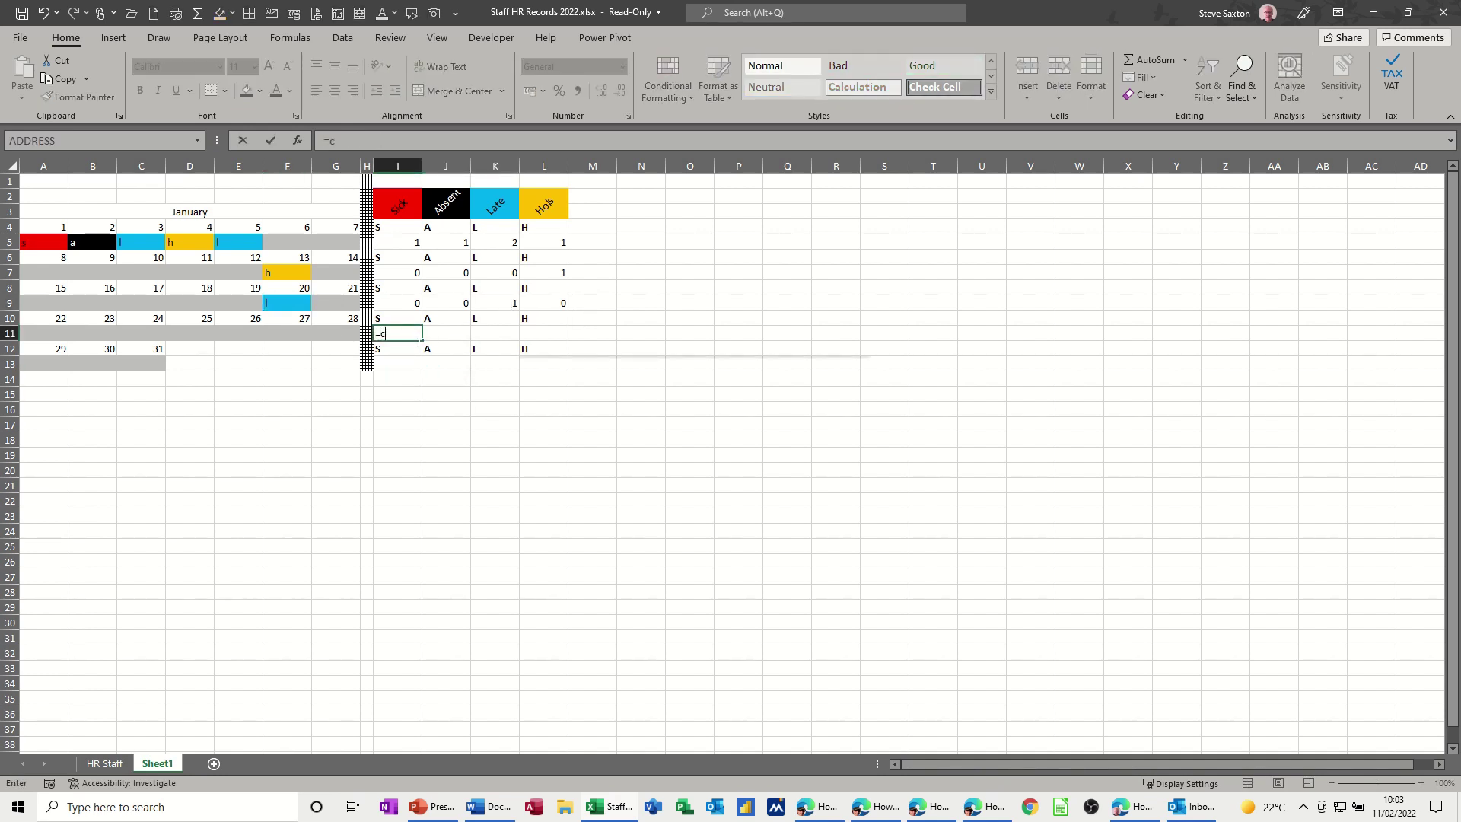
{"action": "type", "text": "ountif("}
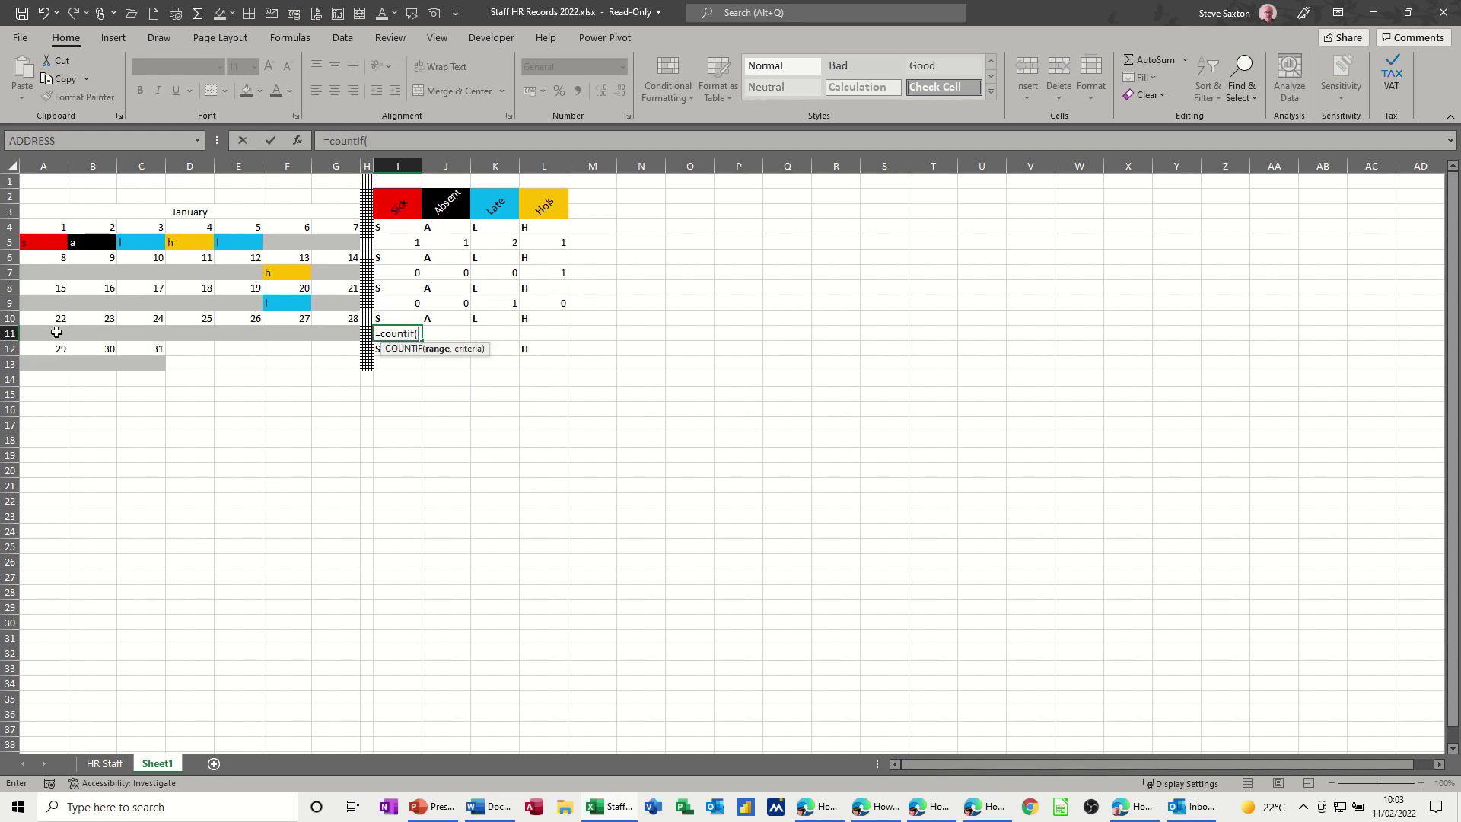
{"action": "left_click_drag", "start_coordinate": [57, 331], "coordinate": [352, 334]}
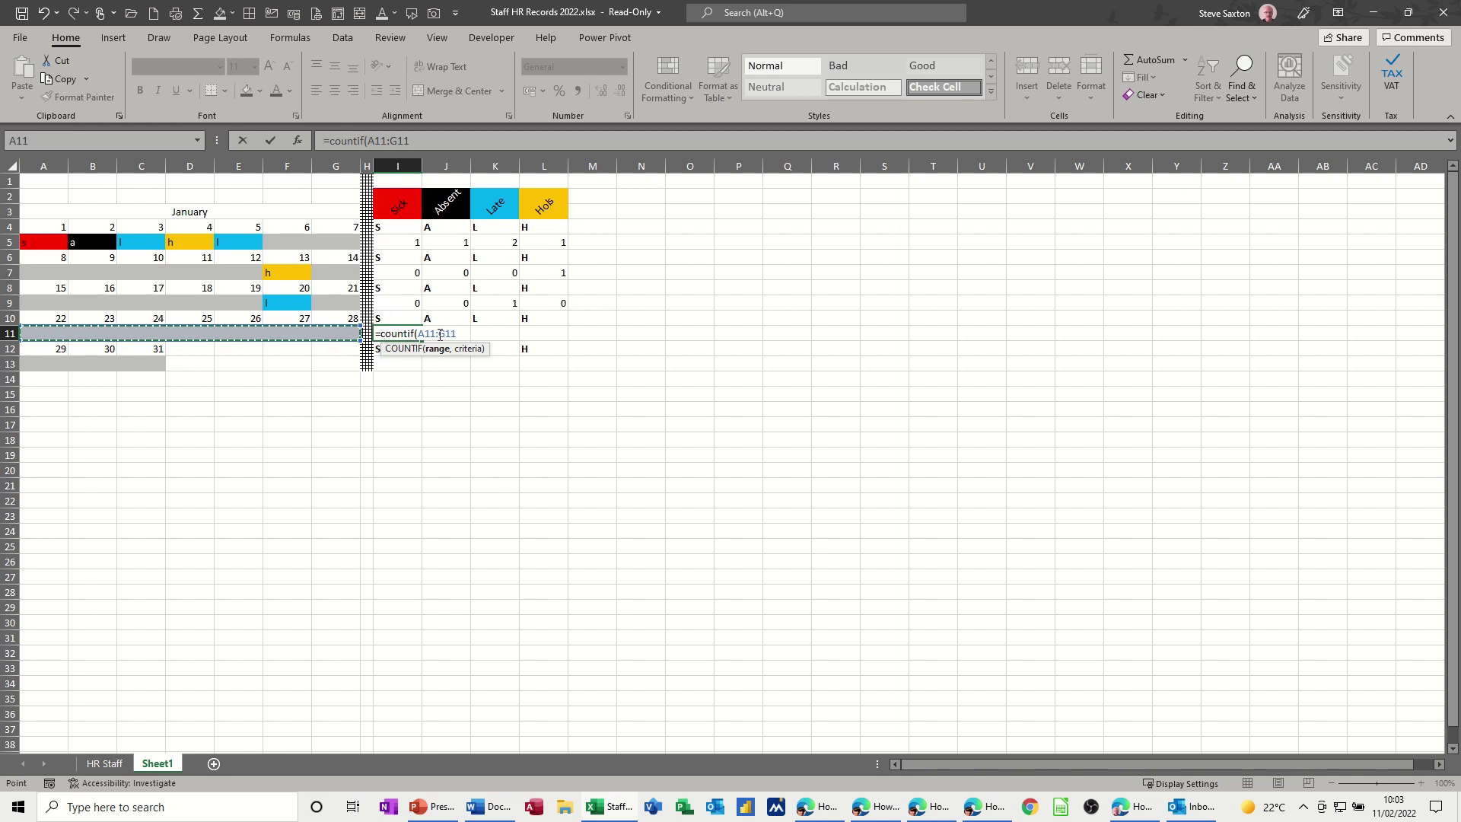
{"action": "left_click_drag", "start_coordinate": [411, 141], "coordinate": [368, 142]}
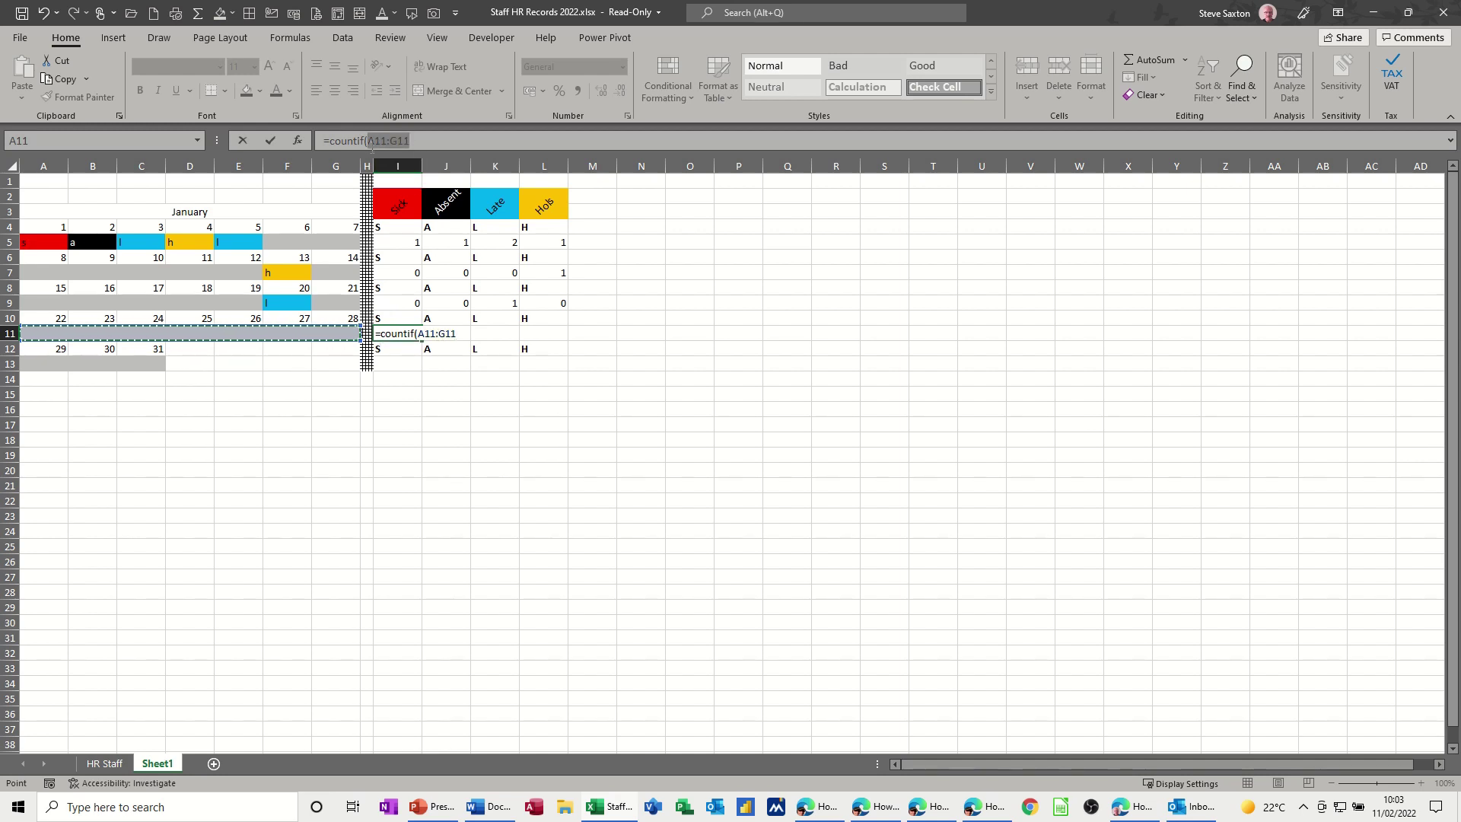
{"action": "key", "text": "F4"}
{"action": "left_click", "coordinate": [446, 139]}
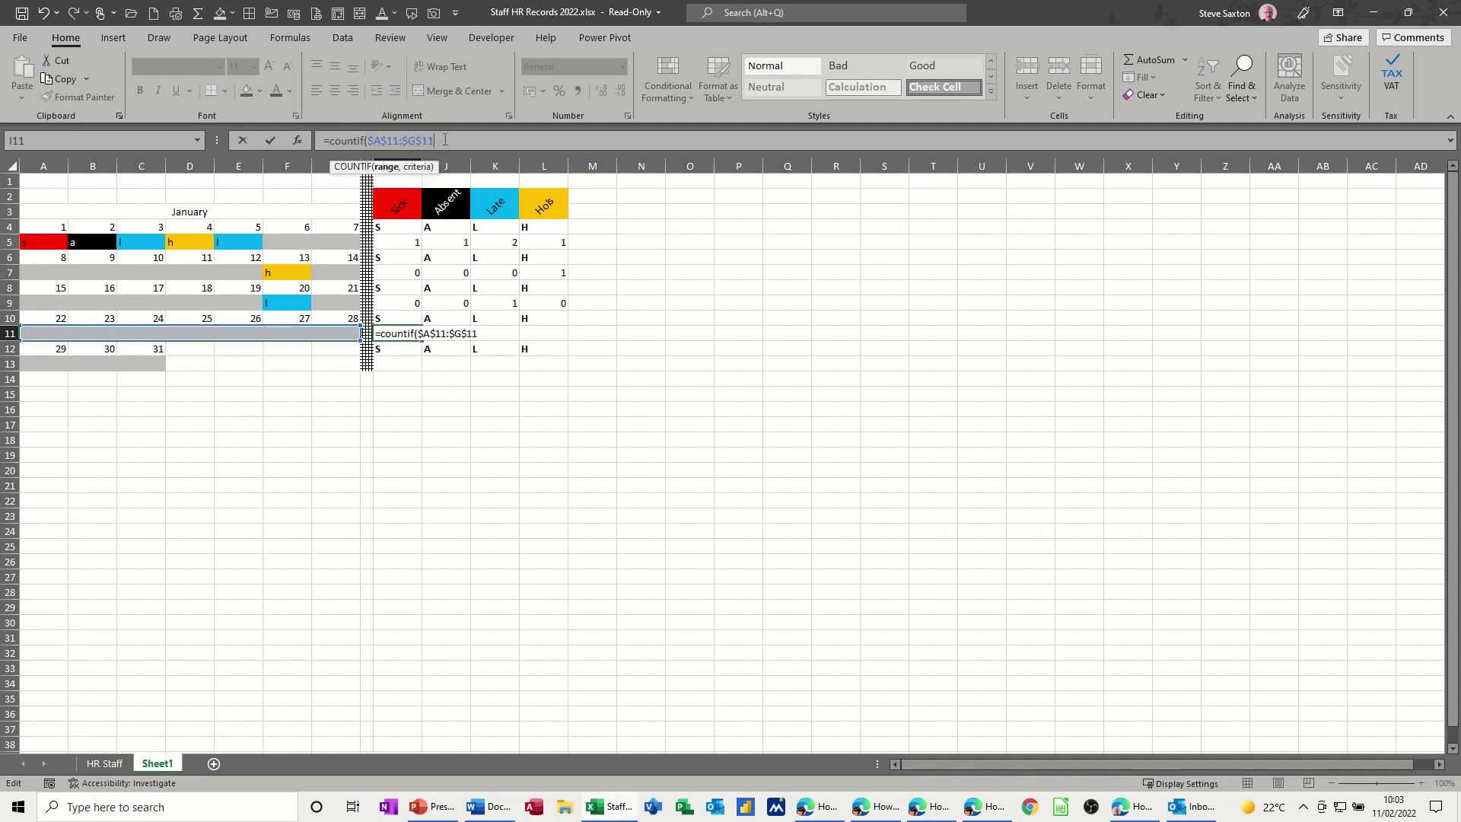
{"action": "type", "text": ","}
{"action": "left_click", "coordinate": [399, 318]}
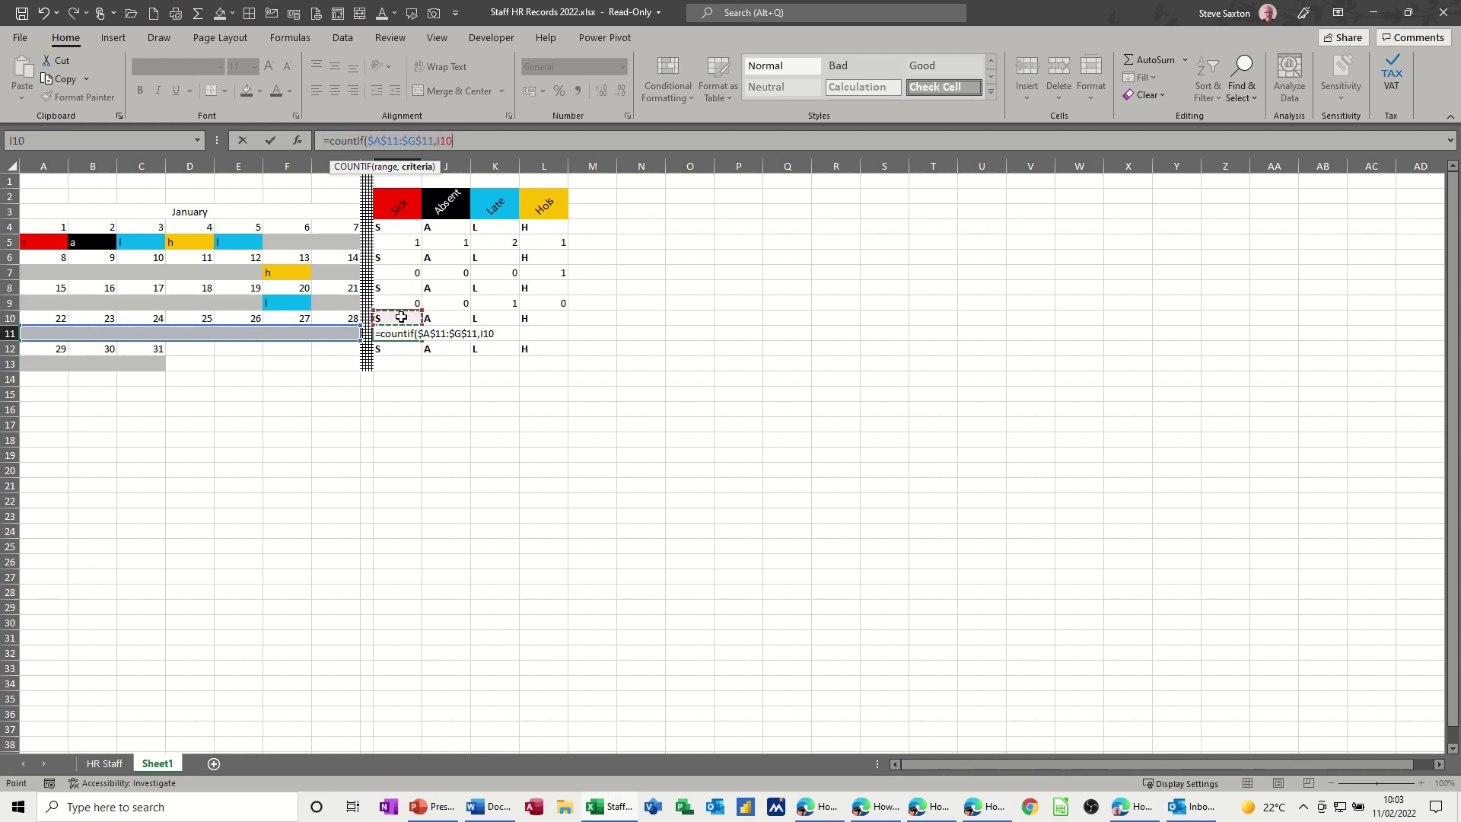
{"action": "left_click", "coordinate": [271, 140]}
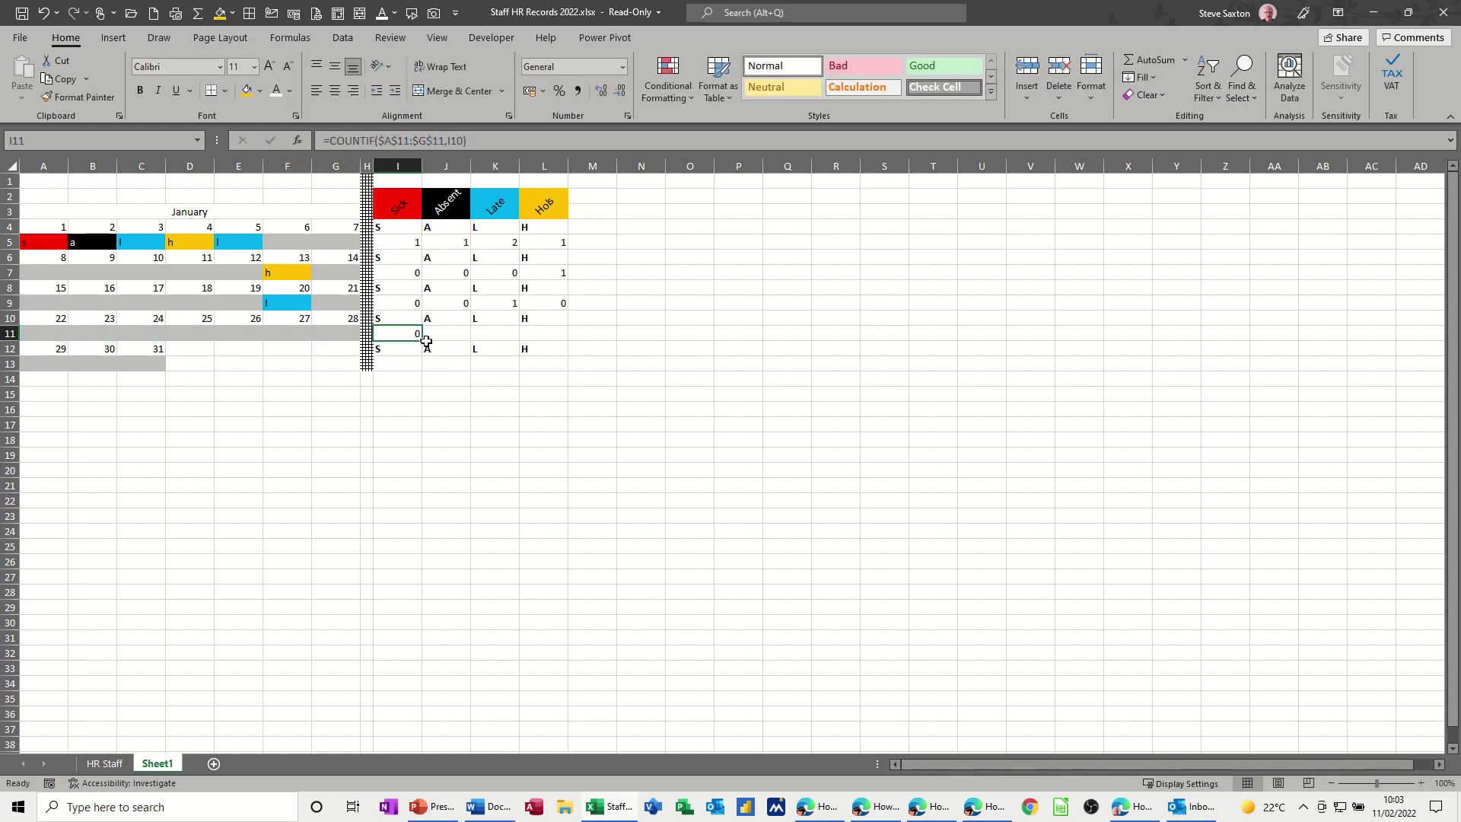
{"action": "left_click_drag", "start_coordinate": [423, 341], "coordinate": [551, 341]}
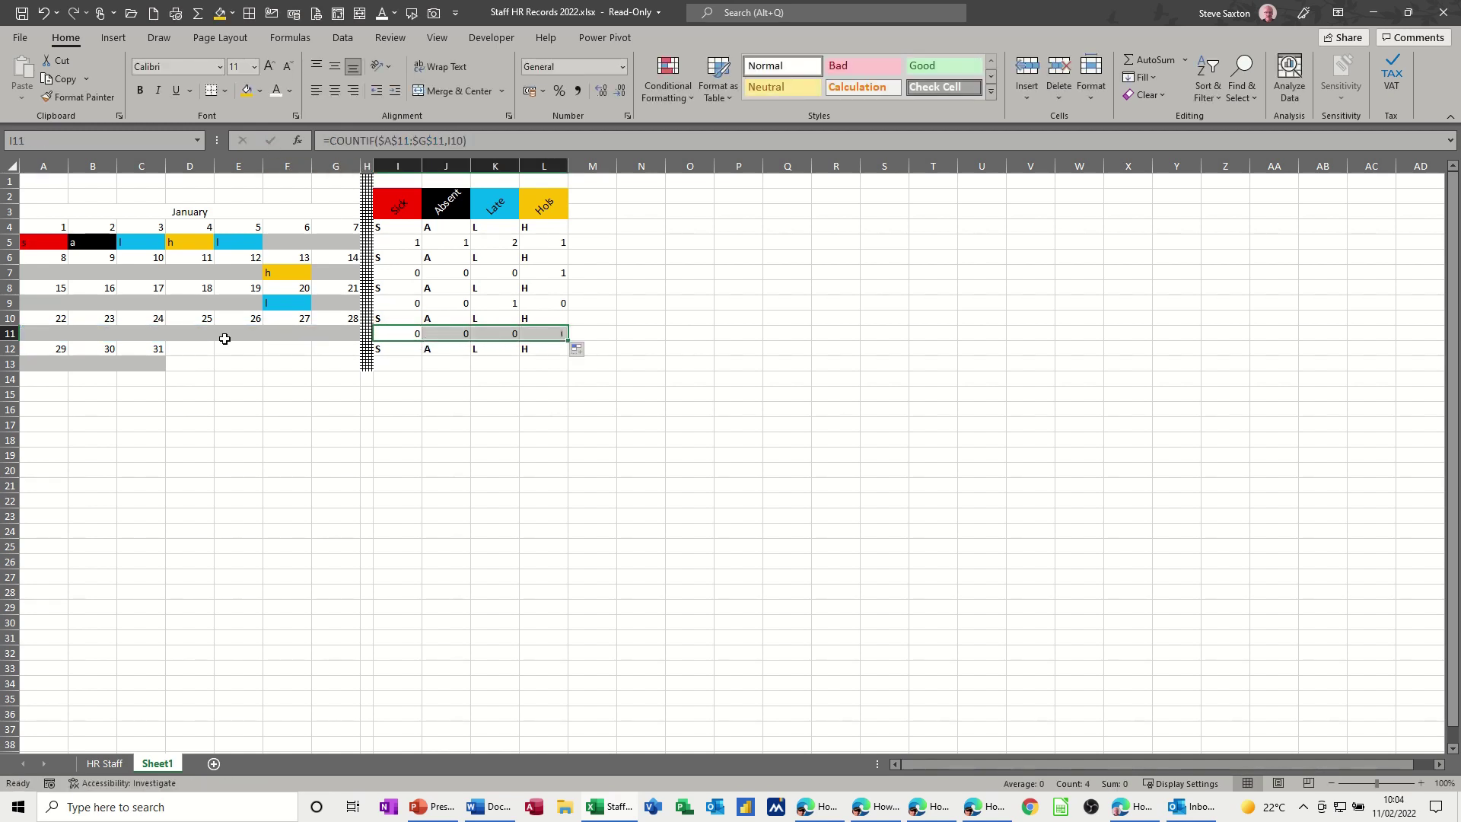
{"action": "left_click", "coordinate": [189, 332]}
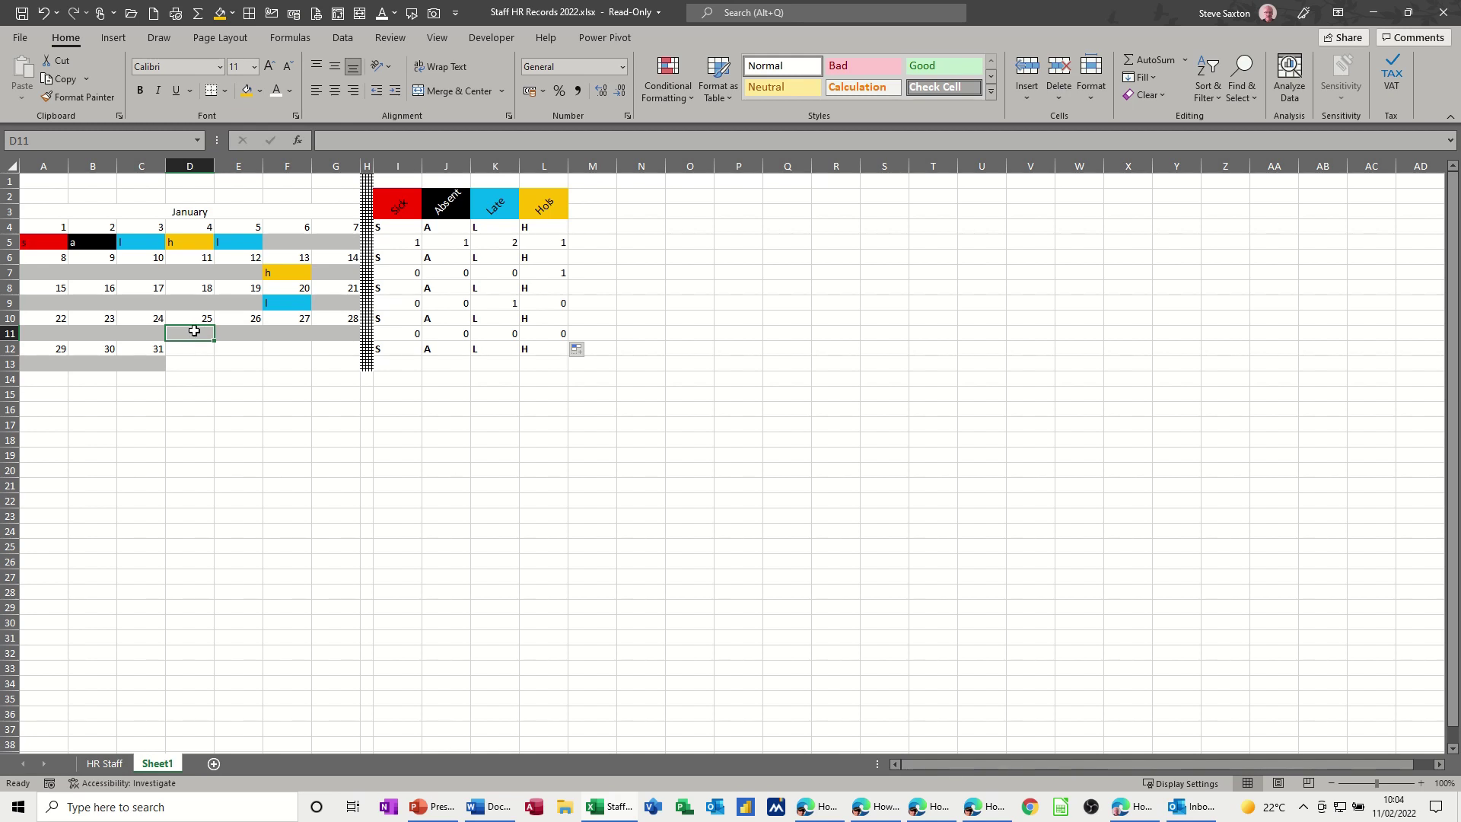
{"action": "type", "text": "a"}
{"action": "left_click", "coordinate": [335, 424]}
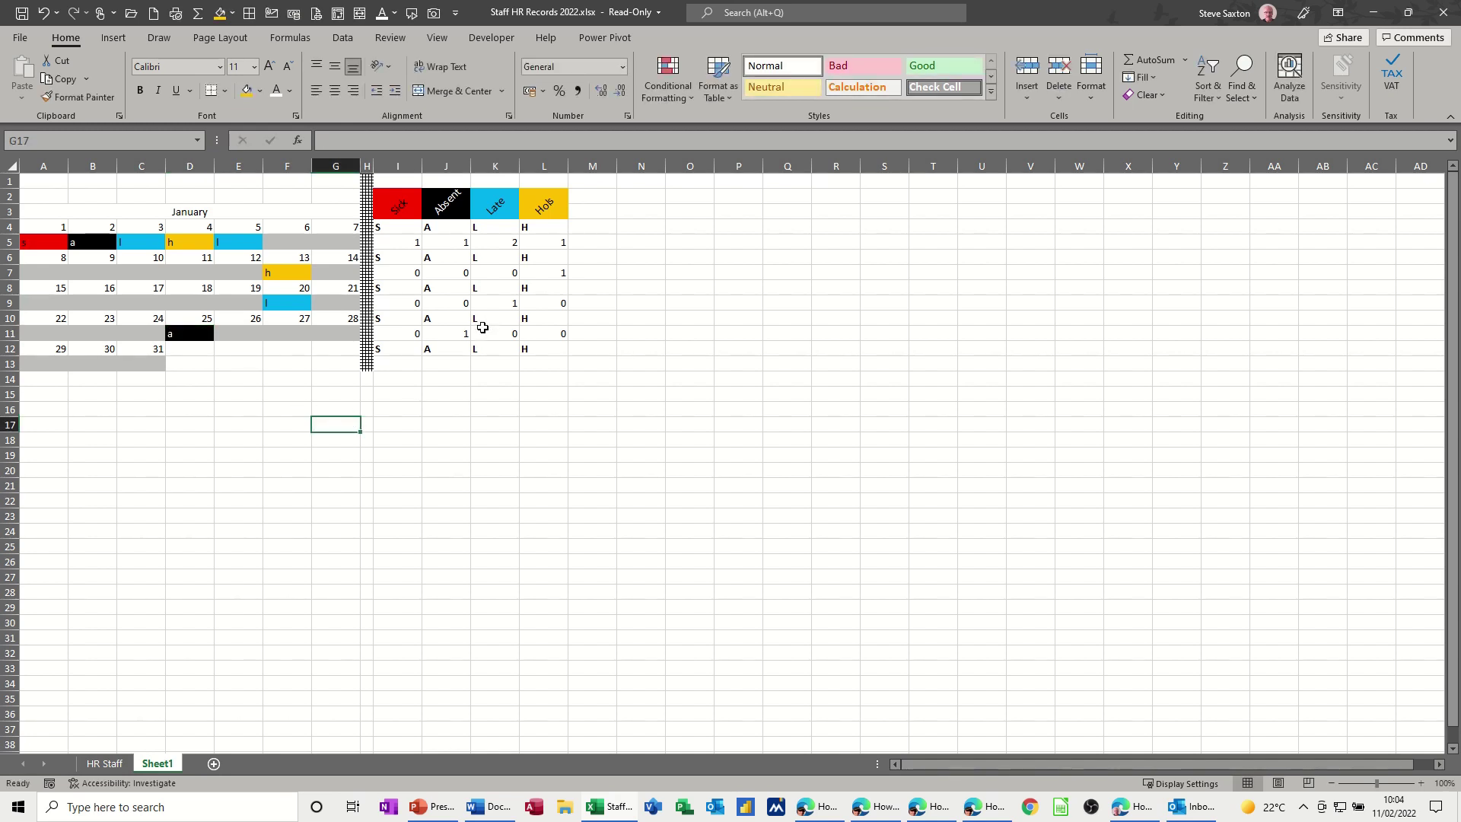
{"action": "left_click", "coordinate": [390, 362]}
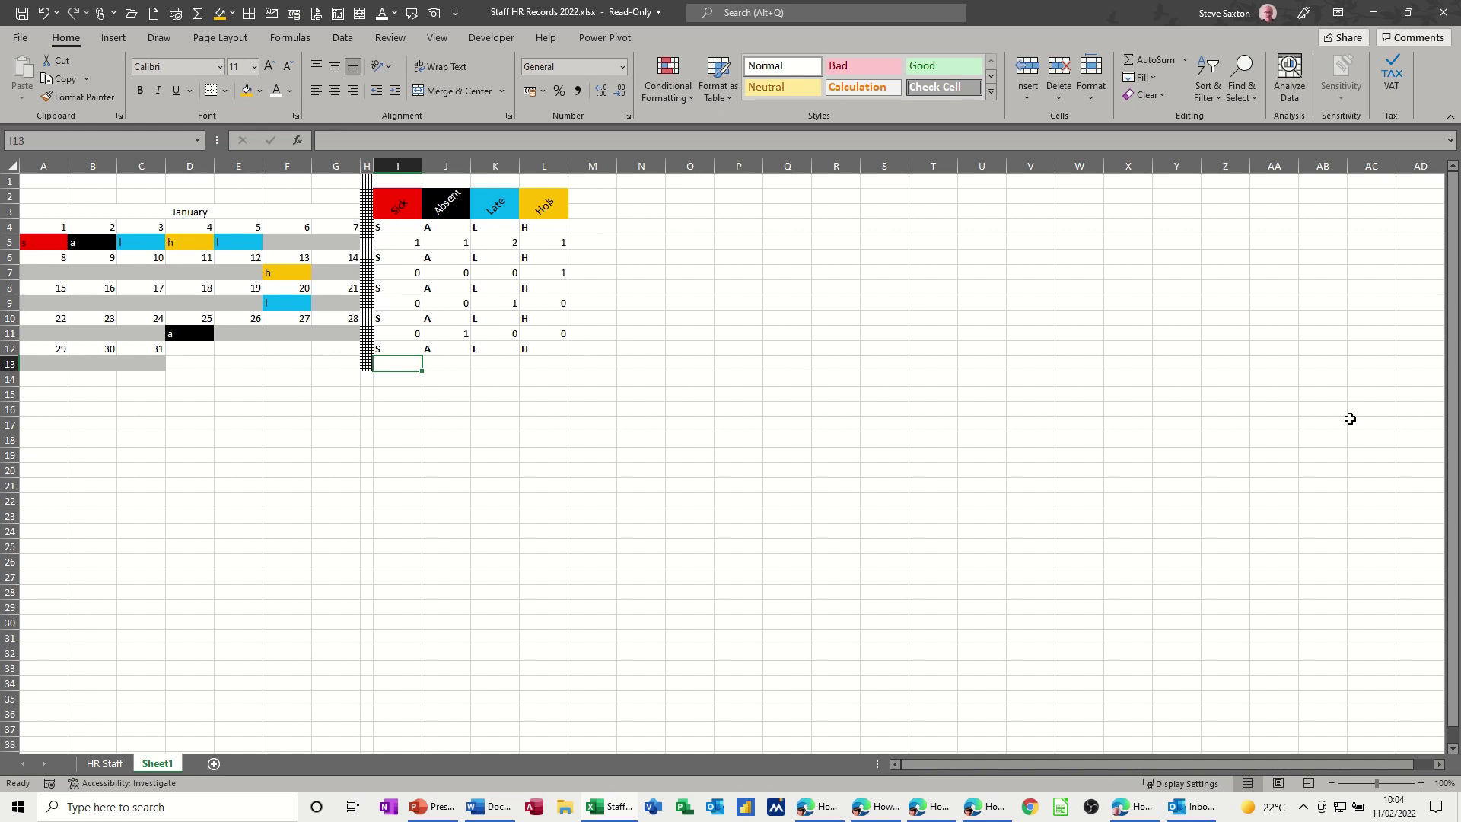
- Enter =COUNTIF($A$13:$C$13,I12) in I13, fill to L13, and type 'h' in B13
{"action": "type", "text": "=cou"}
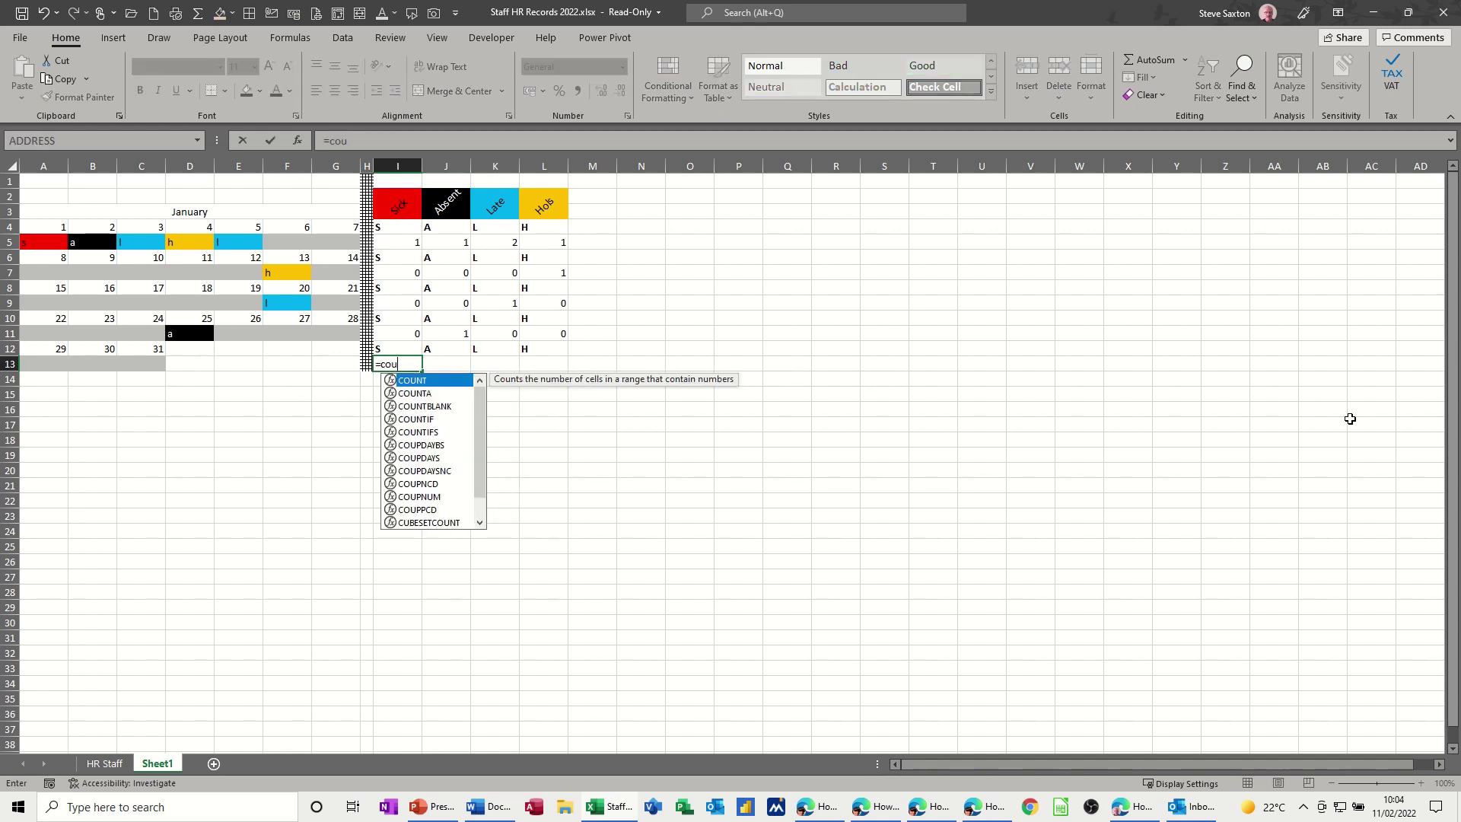
{"action": "type", "text": "ntif("}
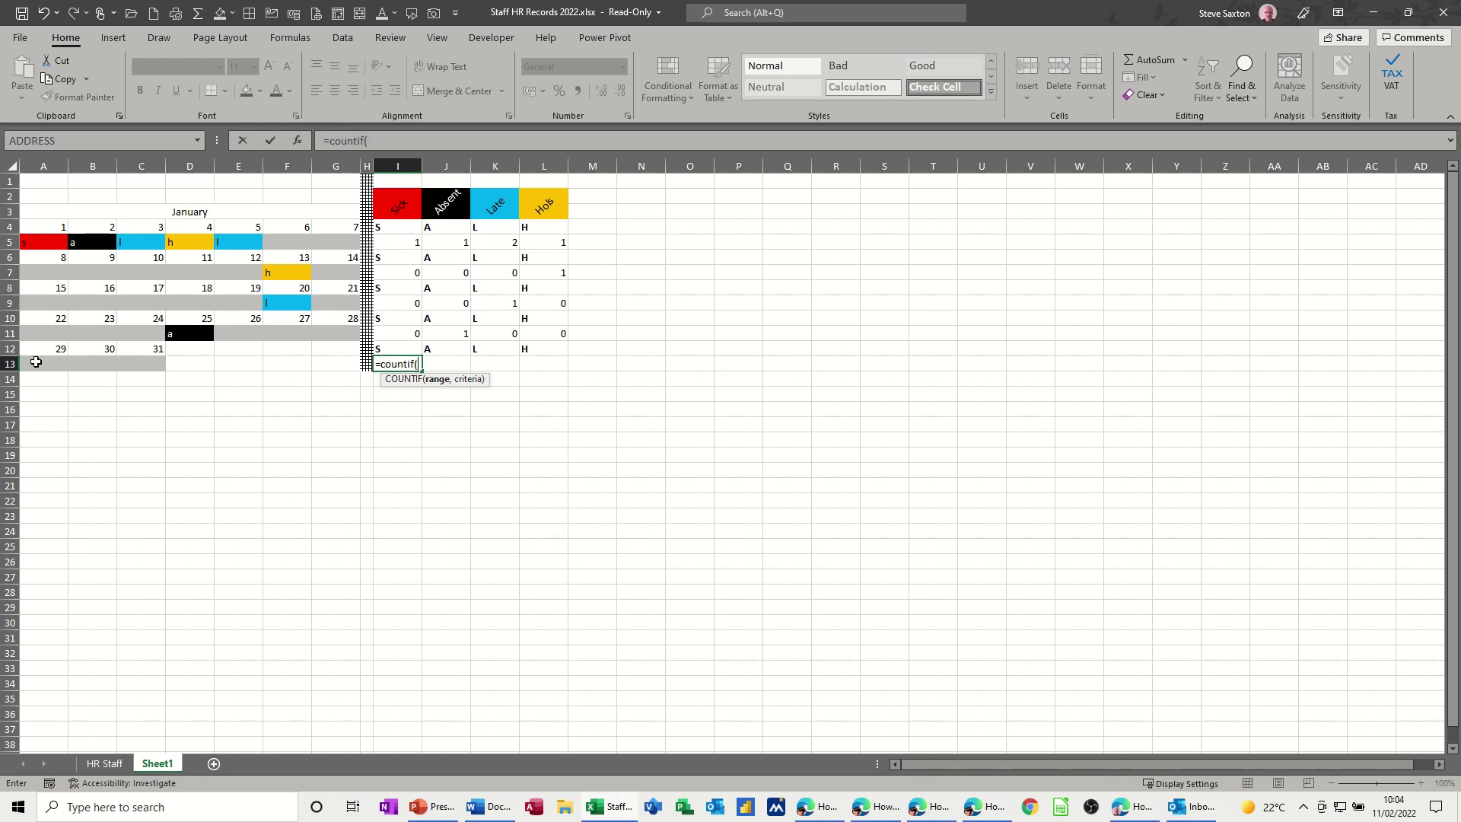
{"action": "left_click_drag", "start_coordinate": [36, 362], "coordinate": [149, 363]}
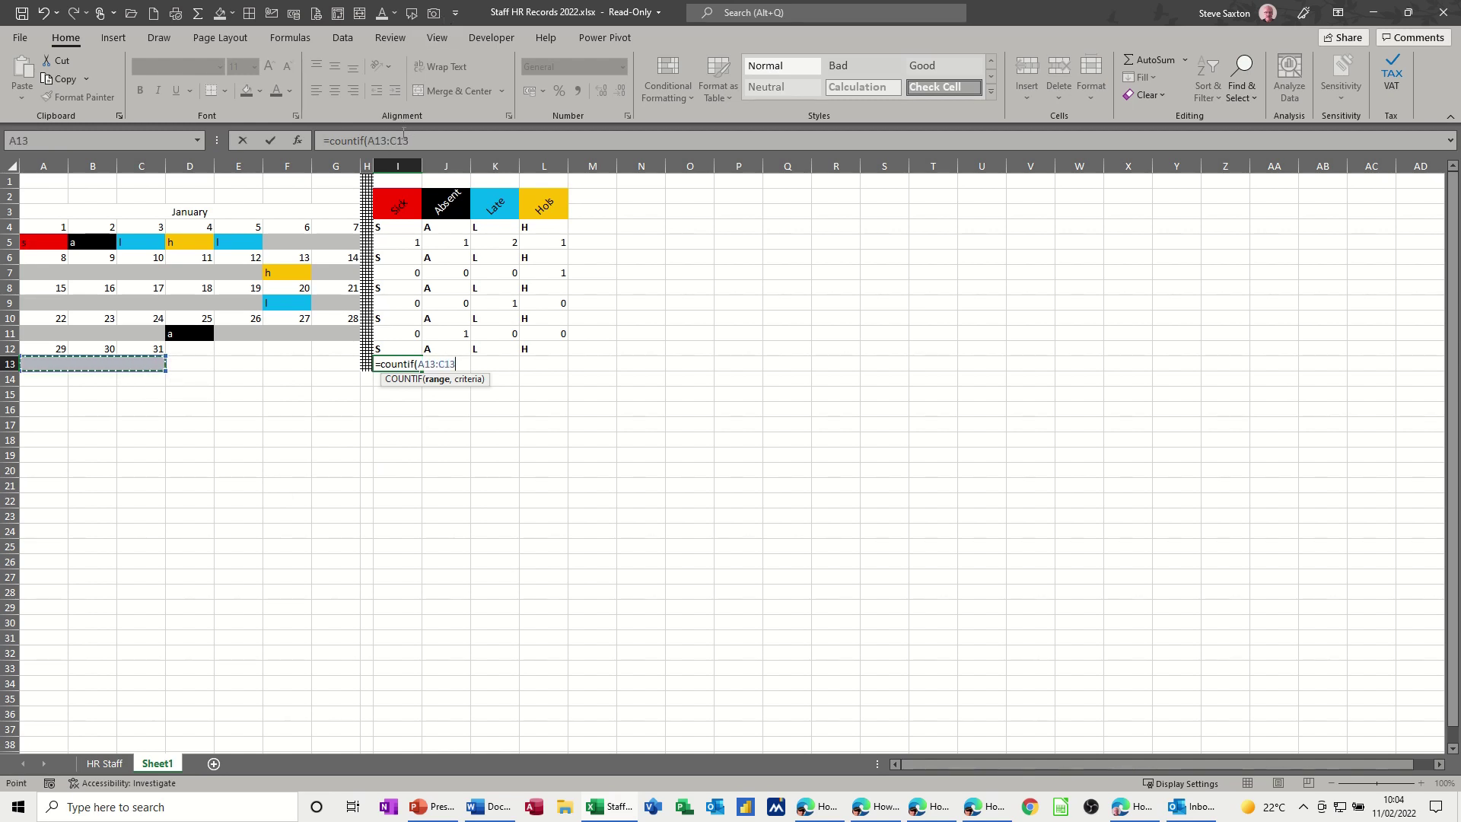
{"action": "left_click_drag", "start_coordinate": [409, 141], "coordinate": [367, 141]}
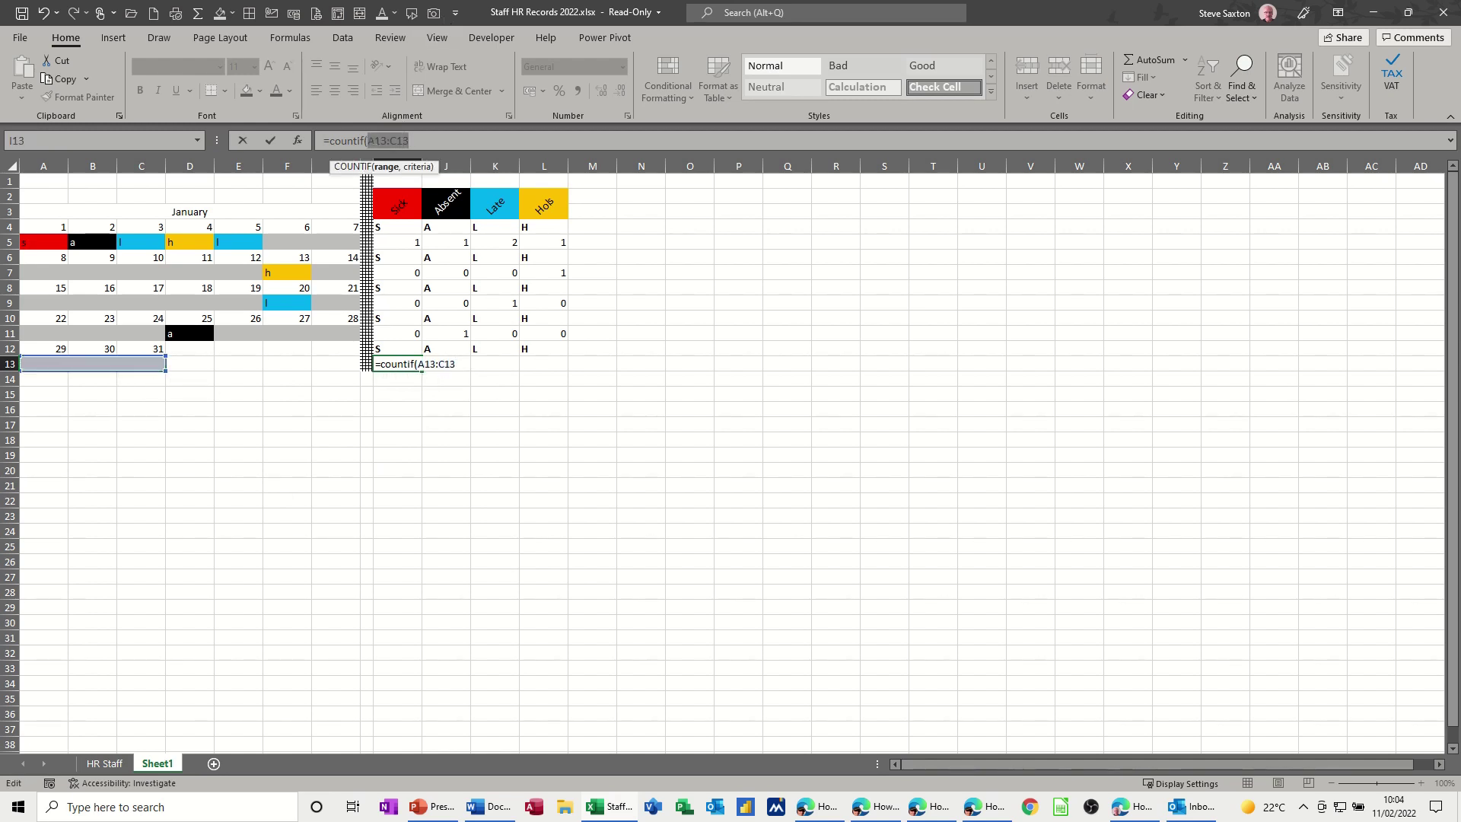
{"action": "key", "text": "F4"}
{"action": "left_click", "coordinate": [446, 134]}
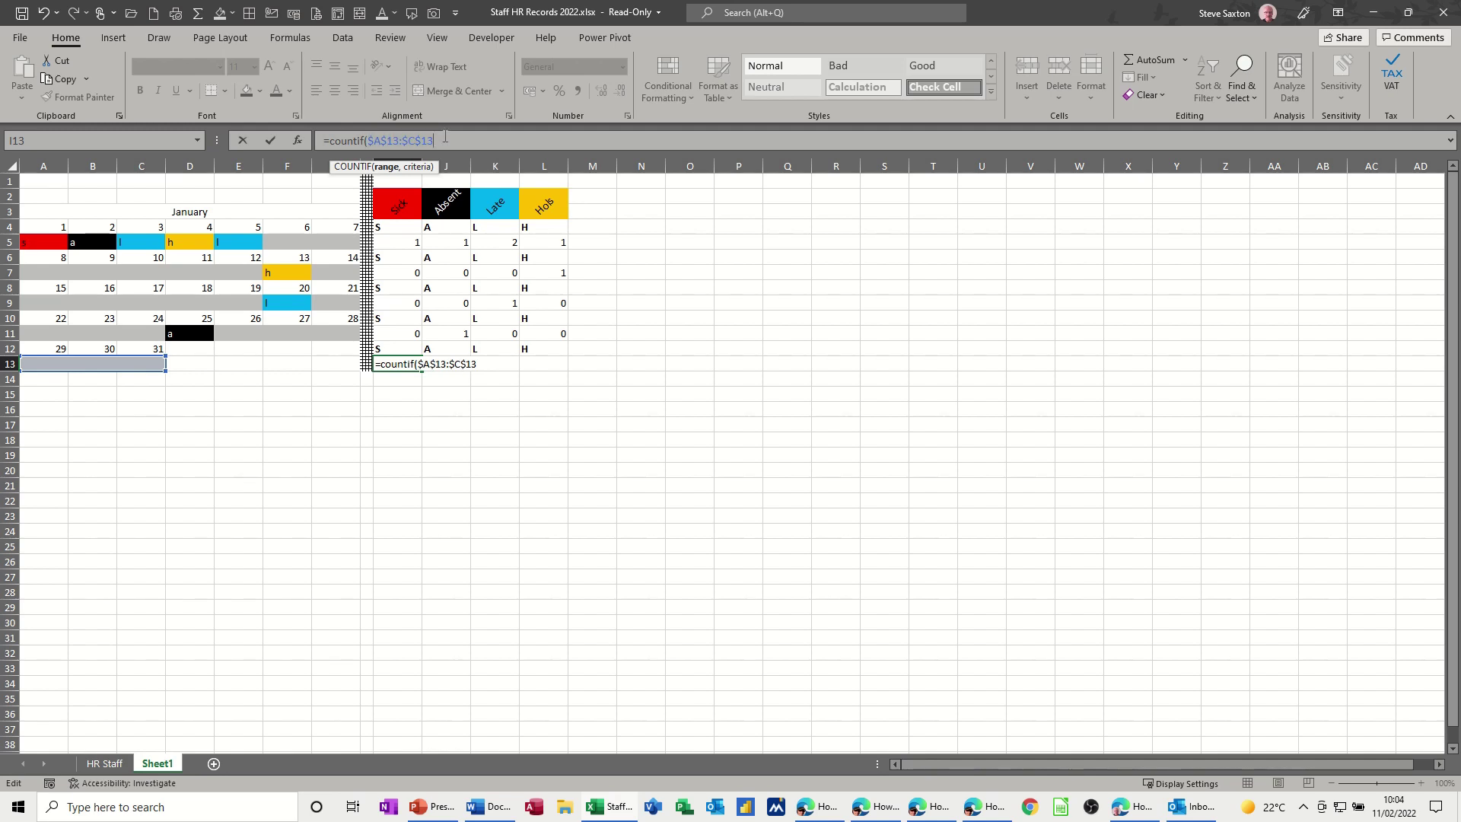
{"action": "type", "text": ","}
{"action": "left_click", "coordinate": [392, 347]}
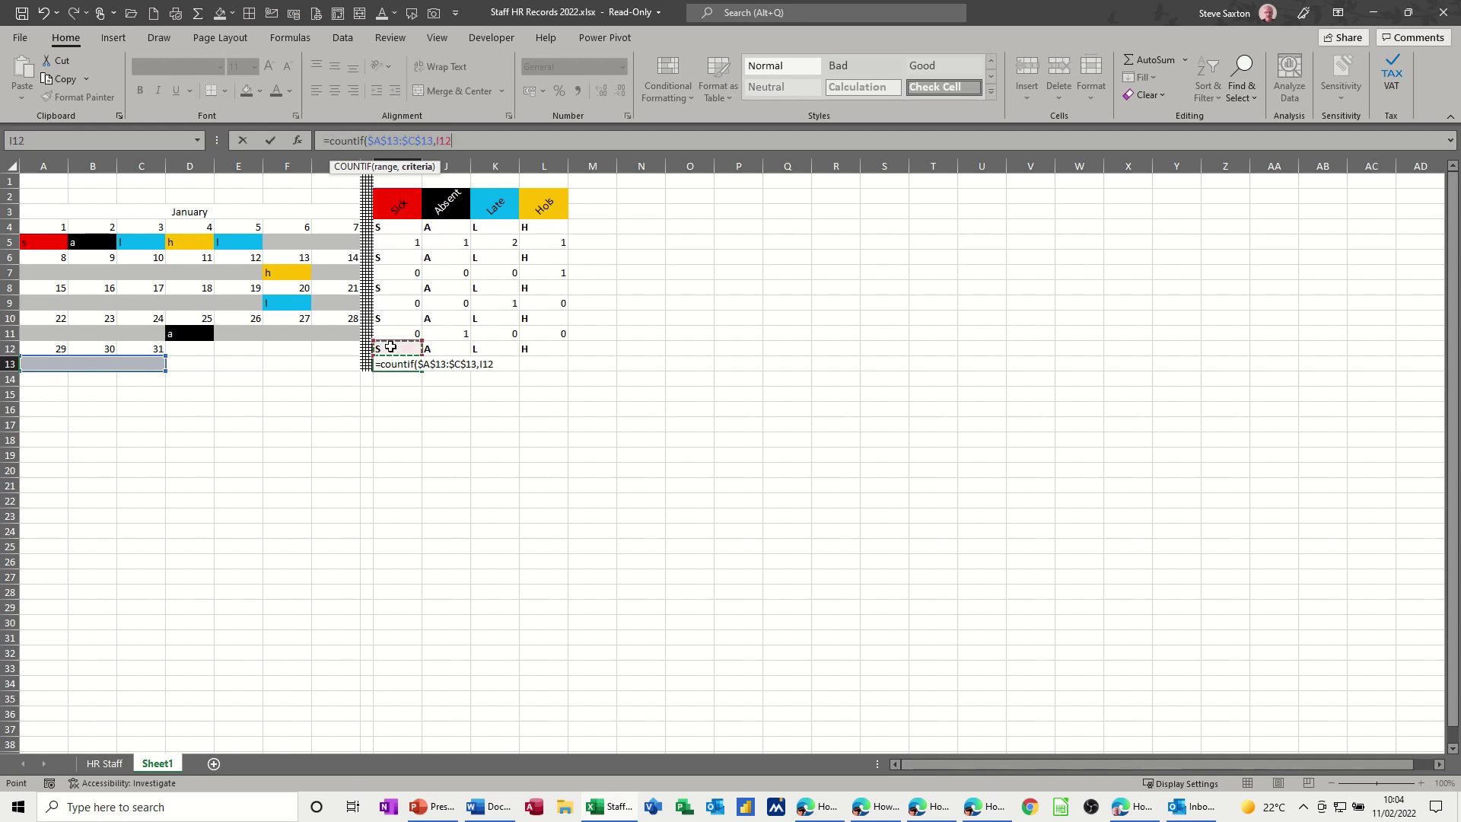
{"action": "left_click", "coordinate": [273, 143]}
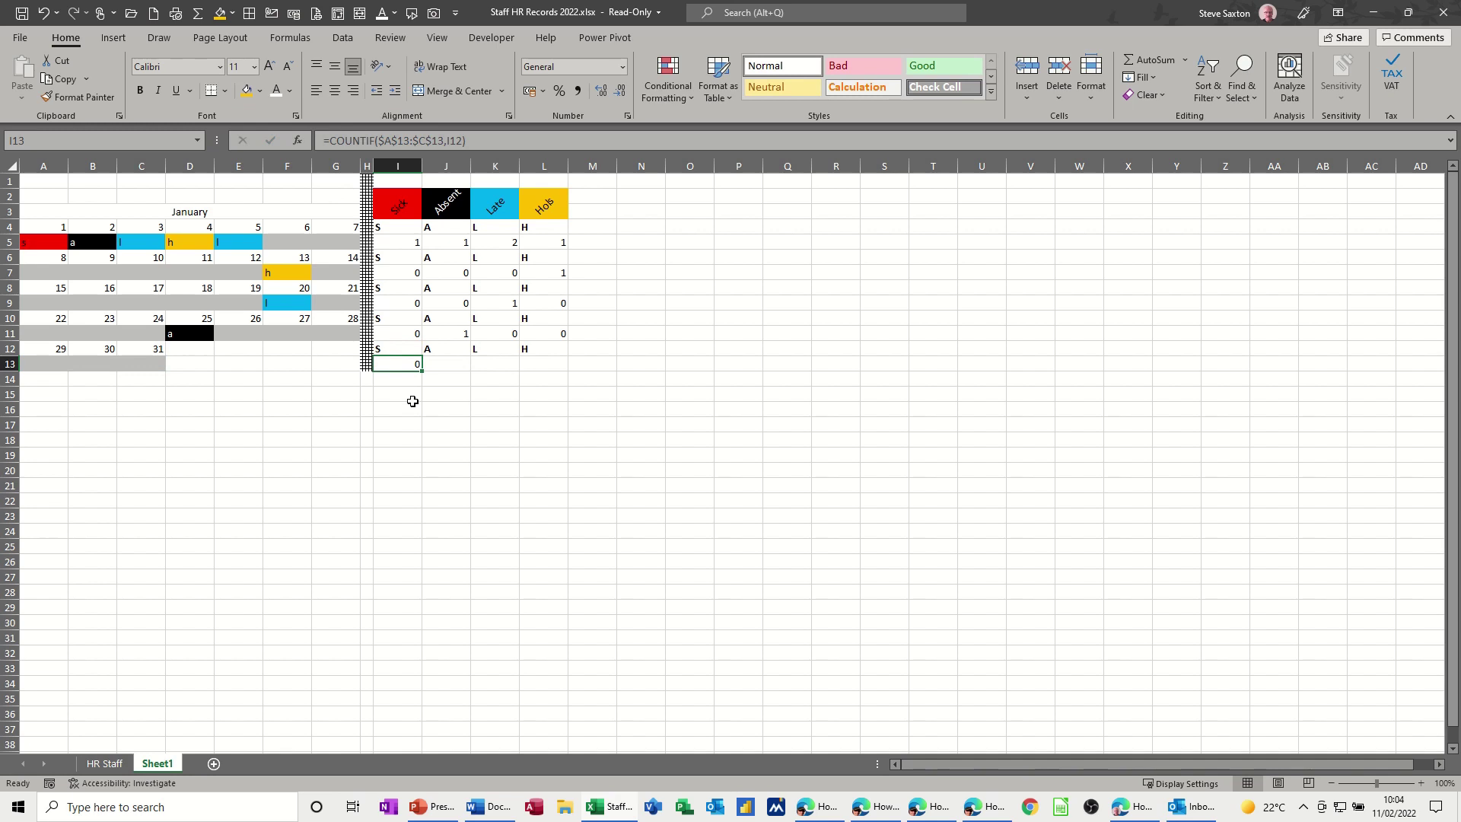
{"action": "left_click_drag", "start_coordinate": [423, 372], "coordinate": [565, 384]}
{"action": "left_click", "coordinate": [102, 367]}
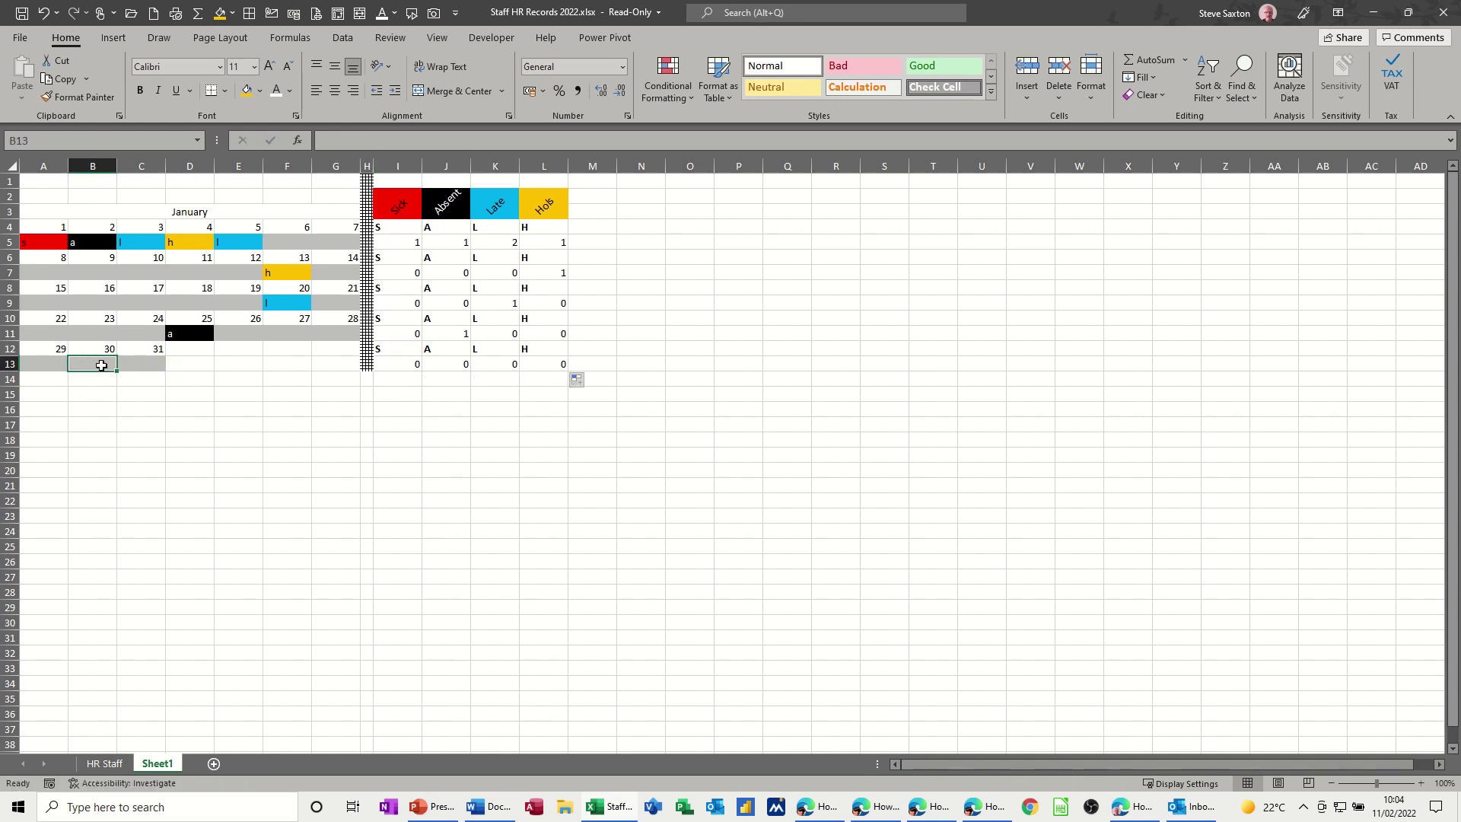
{"action": "type", "text": "h"}
{"action": "left_click", "coordinate": [367, 410]}
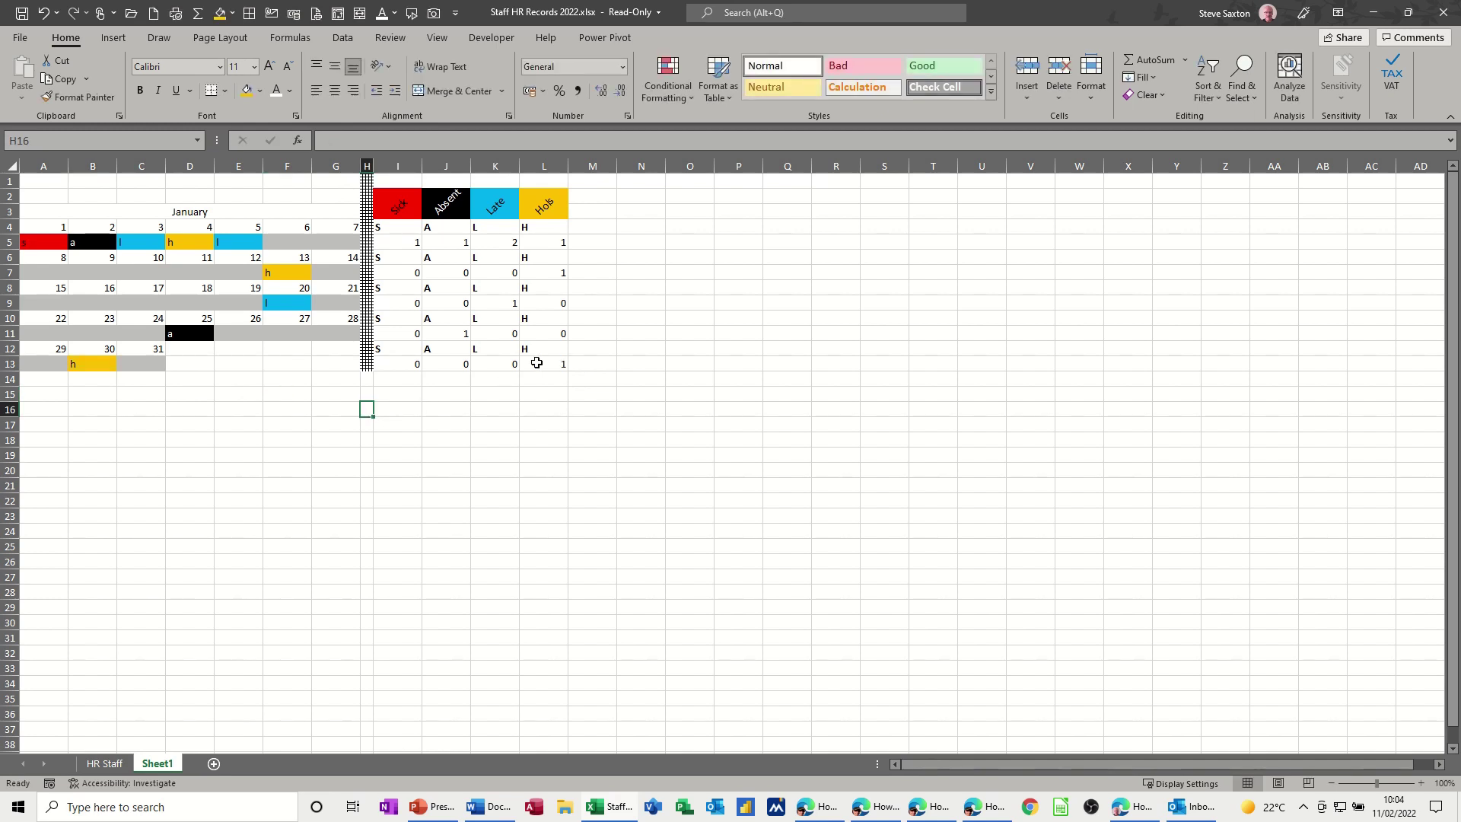
- Copy the S, A, L, H labels from row 12 into row 14
{"action": "left_click", "coordinate": [385, 379]}
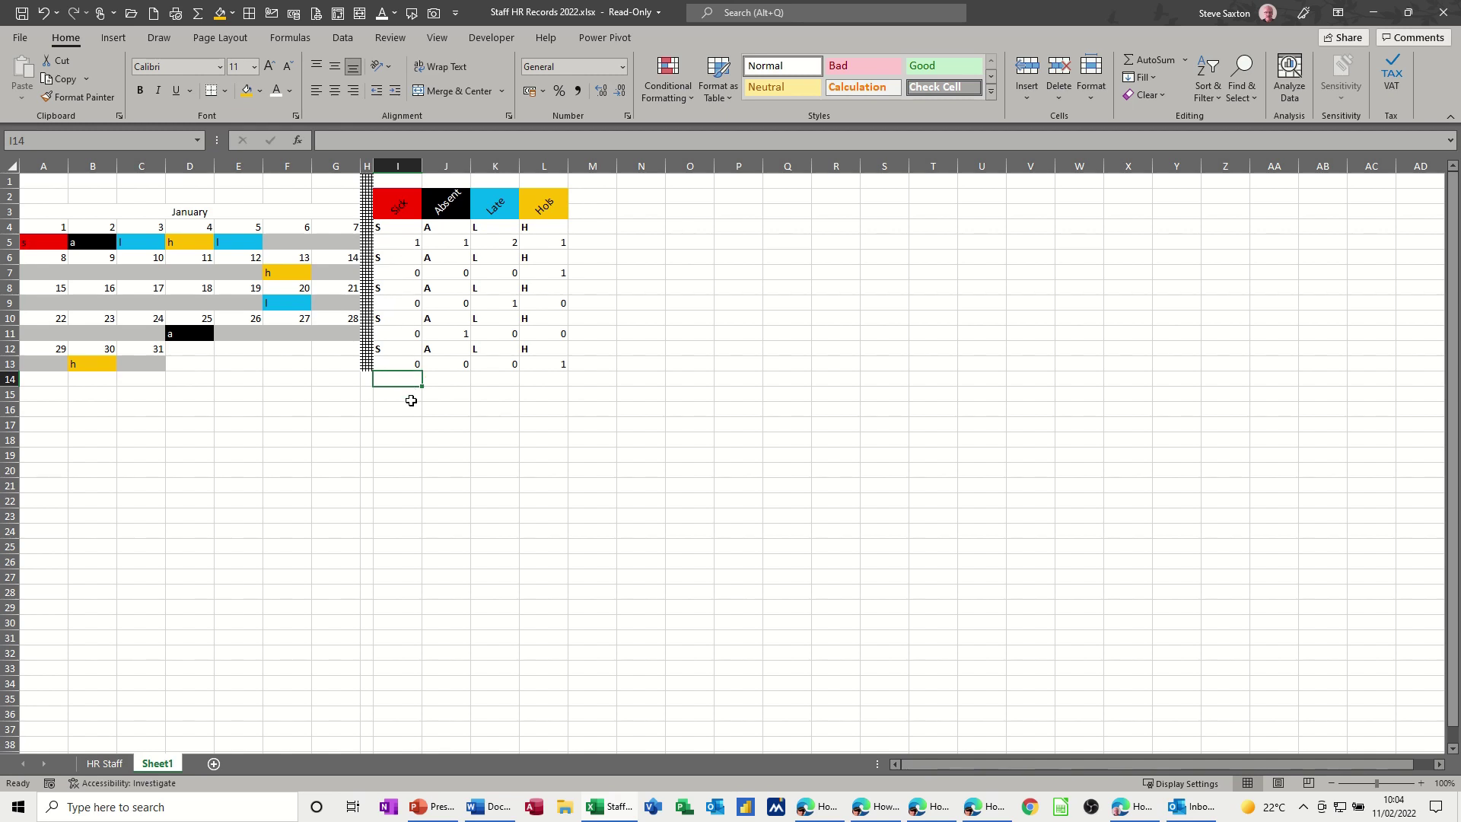
{"action": "left_click_drag", "start_coordinate": [395, 356], "coordinate": [542, 352]}
{"action": "key", "text": "ctrl+c"}
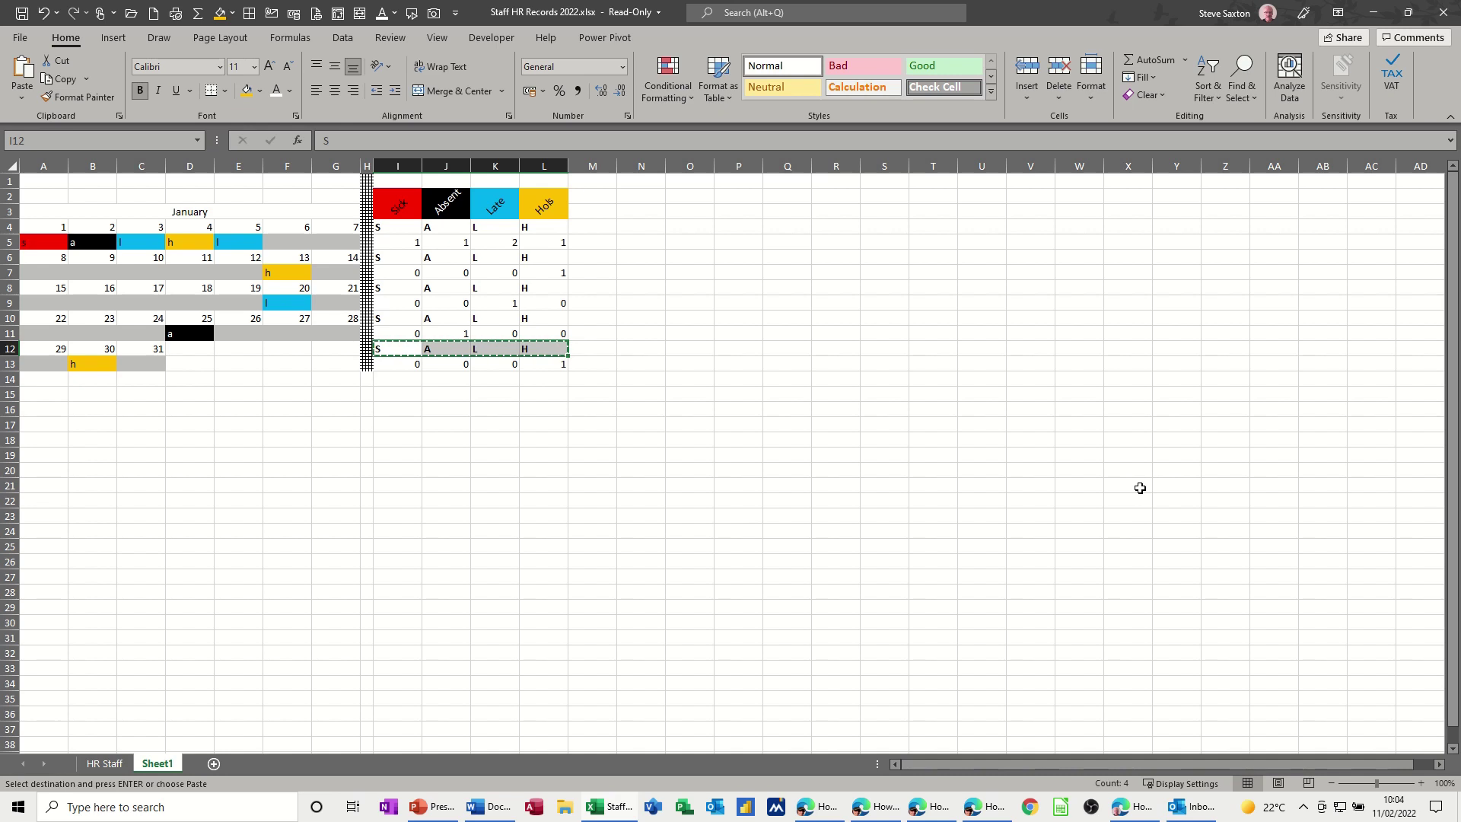
{"action": "left_click", "coordinate": [399, 380]}
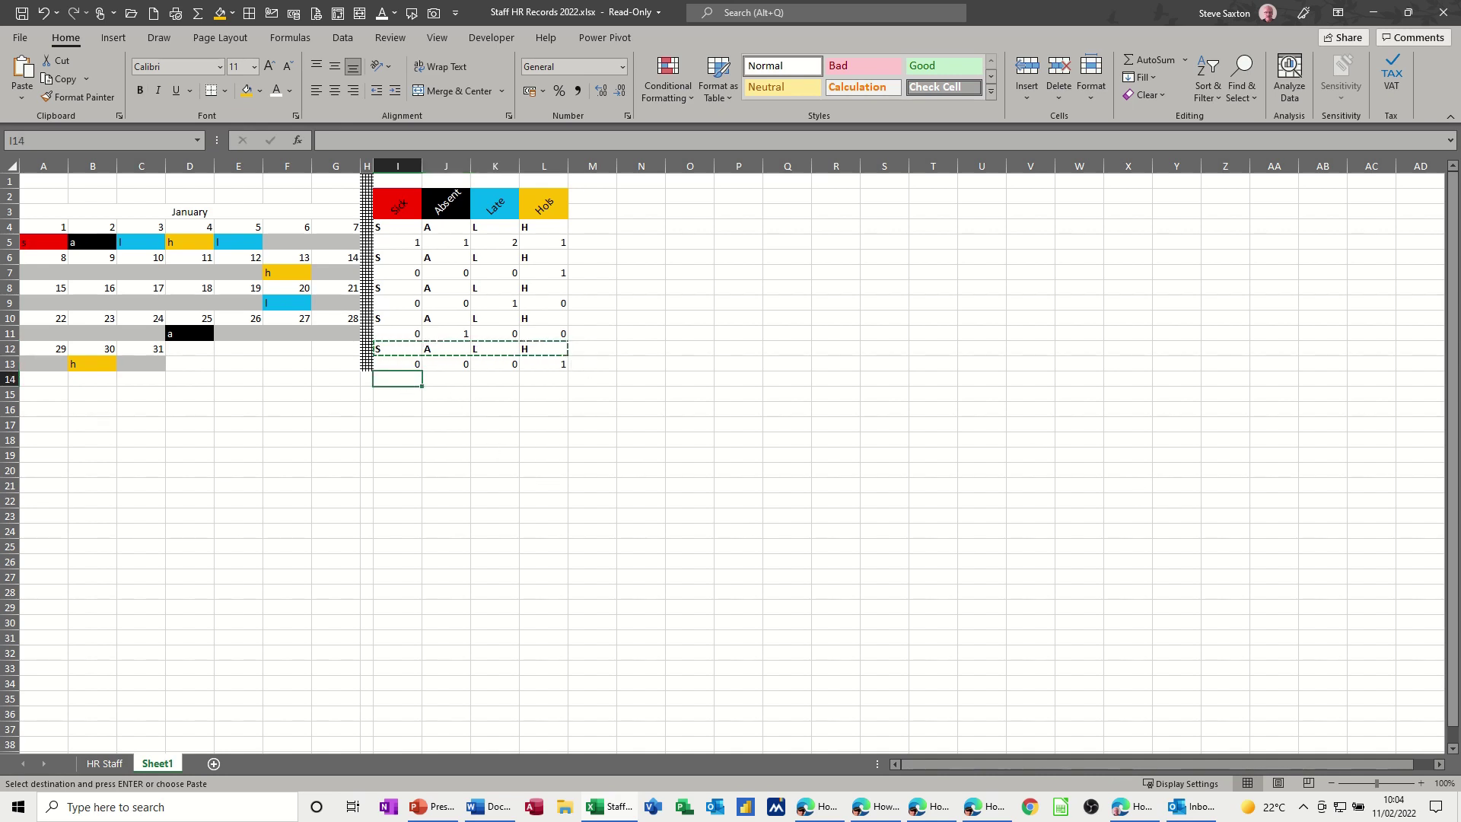
{"action": "key", "text": "ctrl+v"}
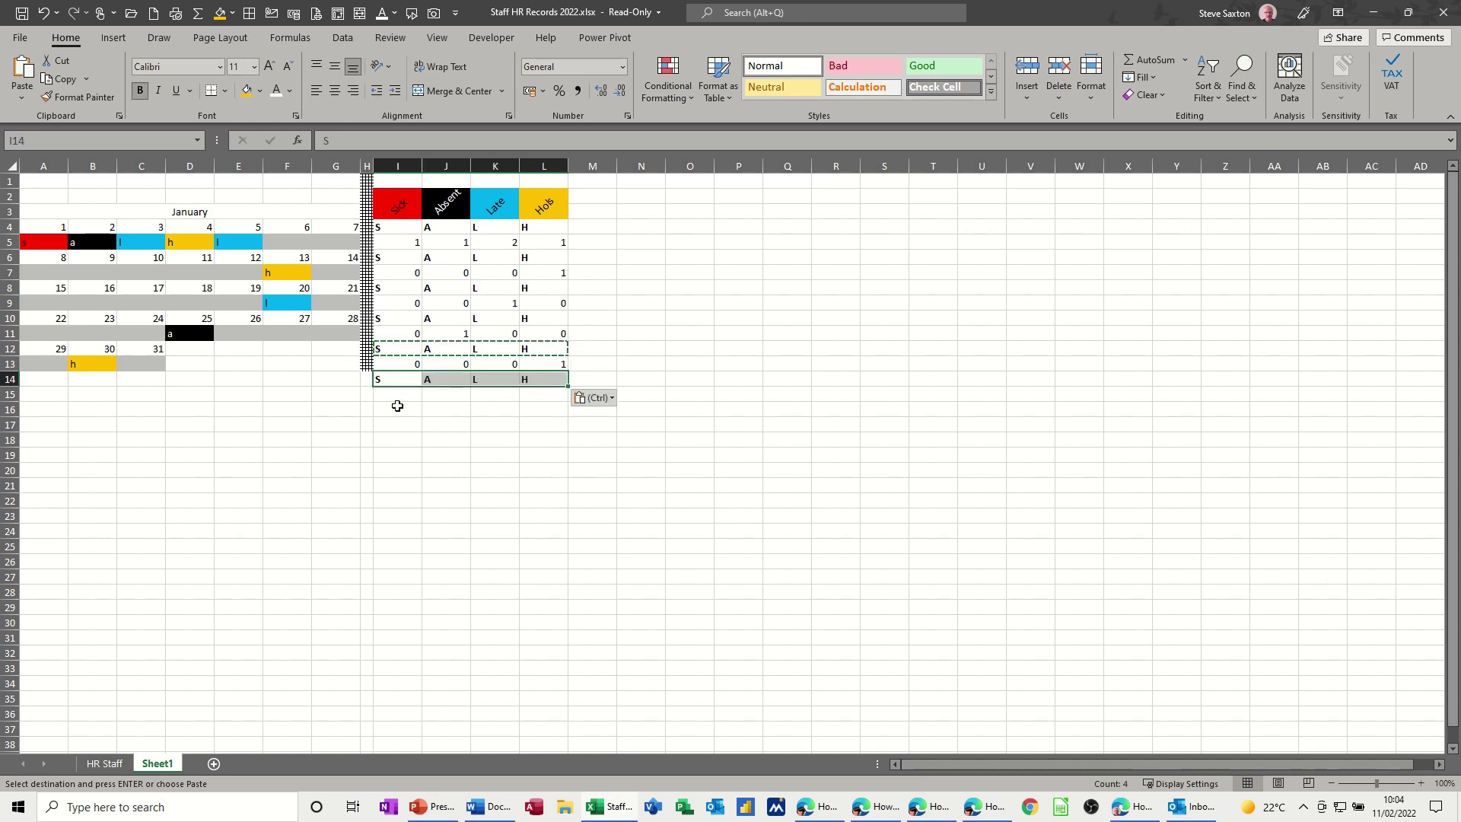
- AutoSum I4:I13 into I15 and fill the total right to L15
{"action": "left_click", "coordinate": [398, 394]}
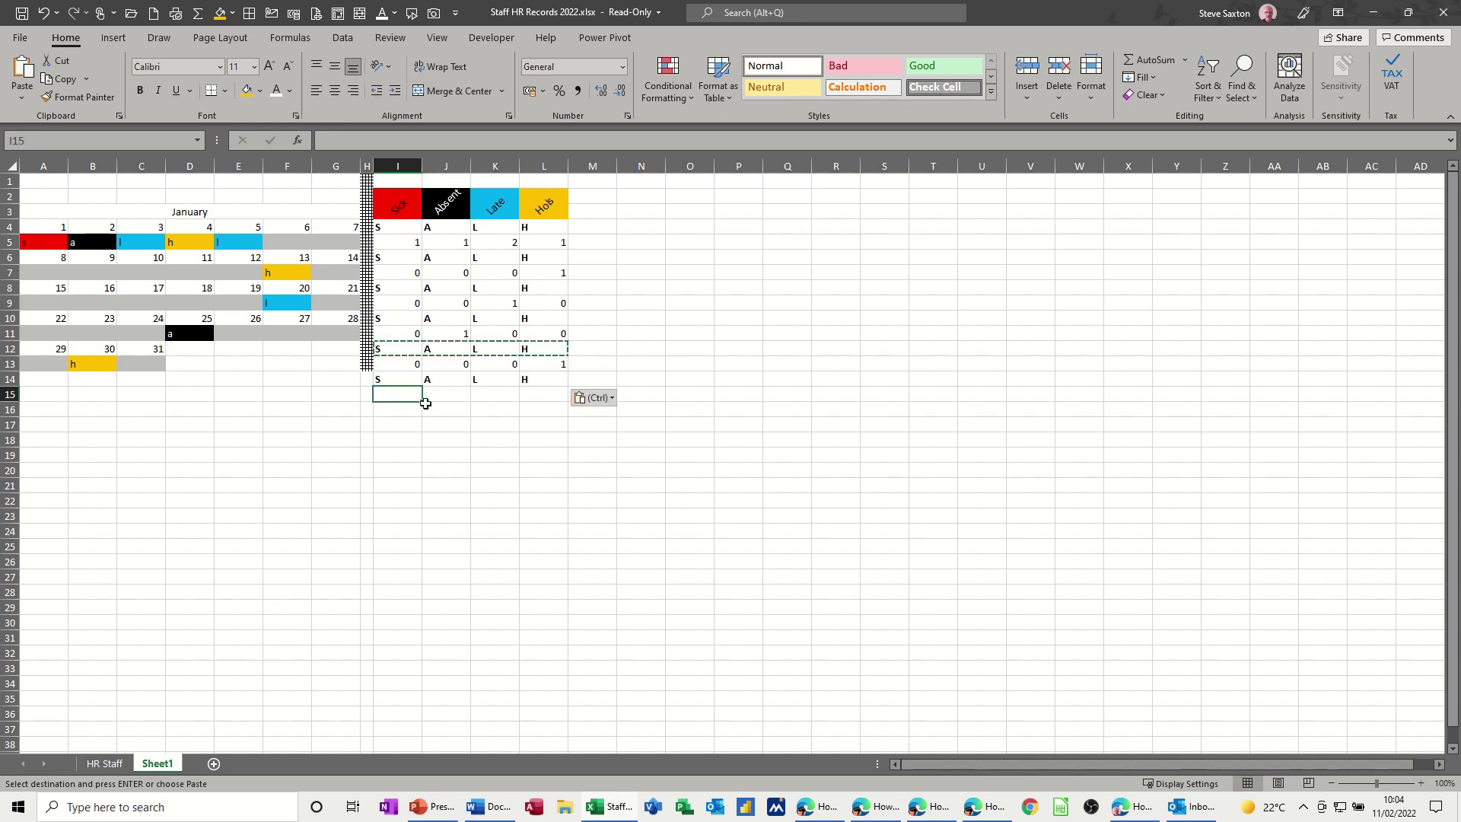
{"action": "left_click", "coordinate": [1145, 59]}
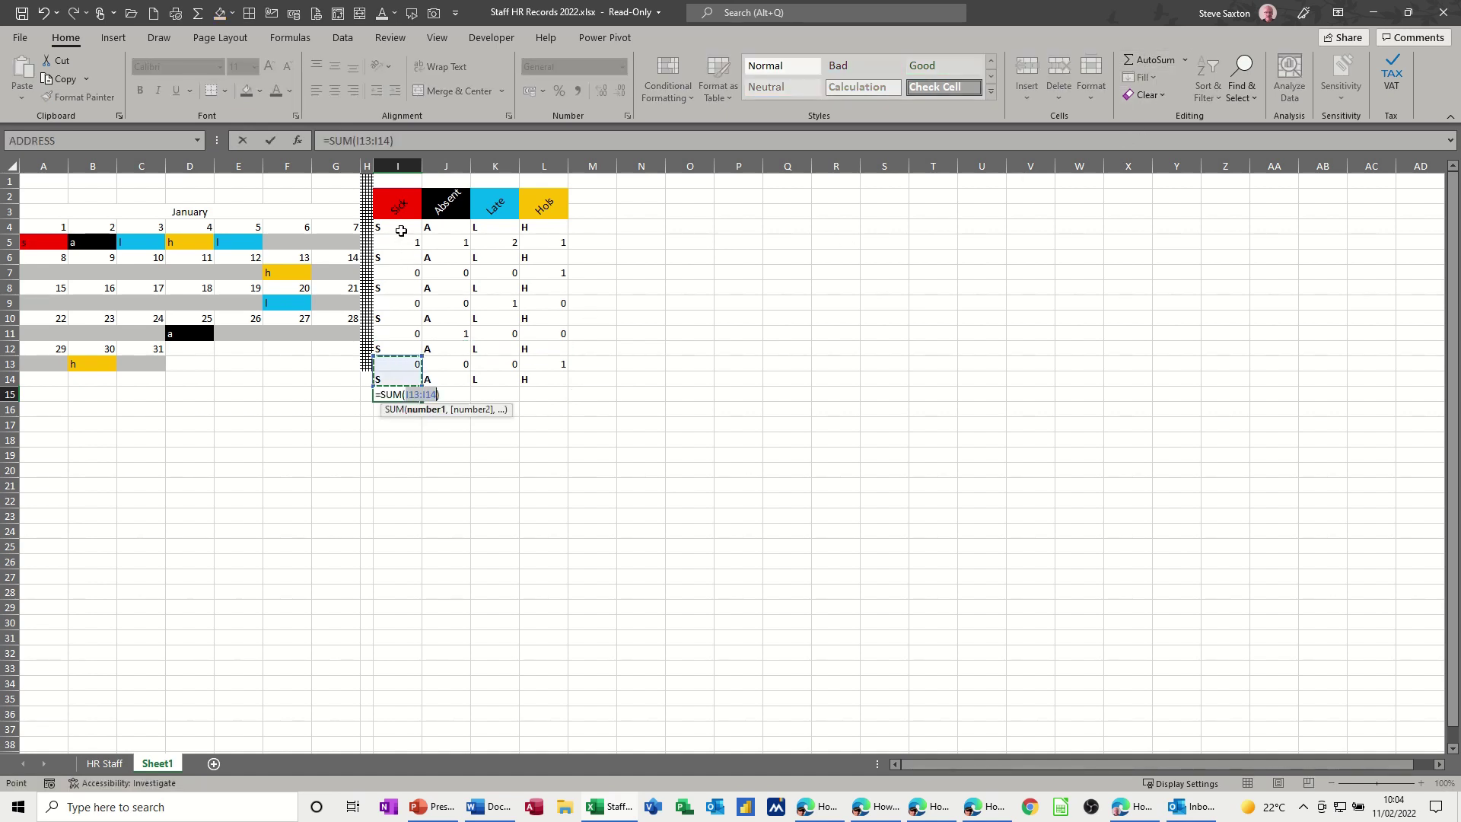
{"action": "left_click_drag", "start_coordinate": [400, 229], "coordinate": [395, 359]}
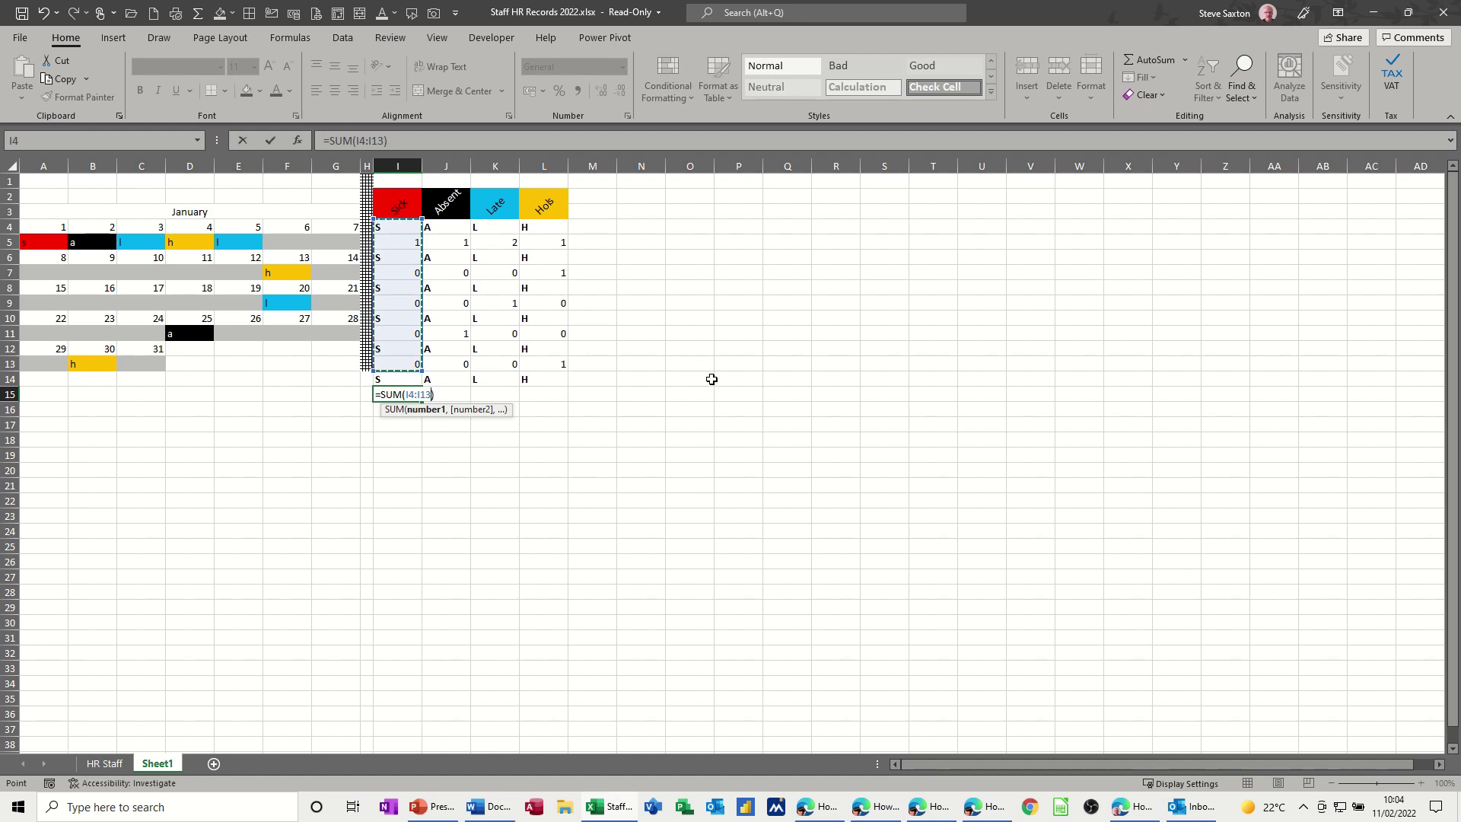
{"action": "key", "text": "Return"}
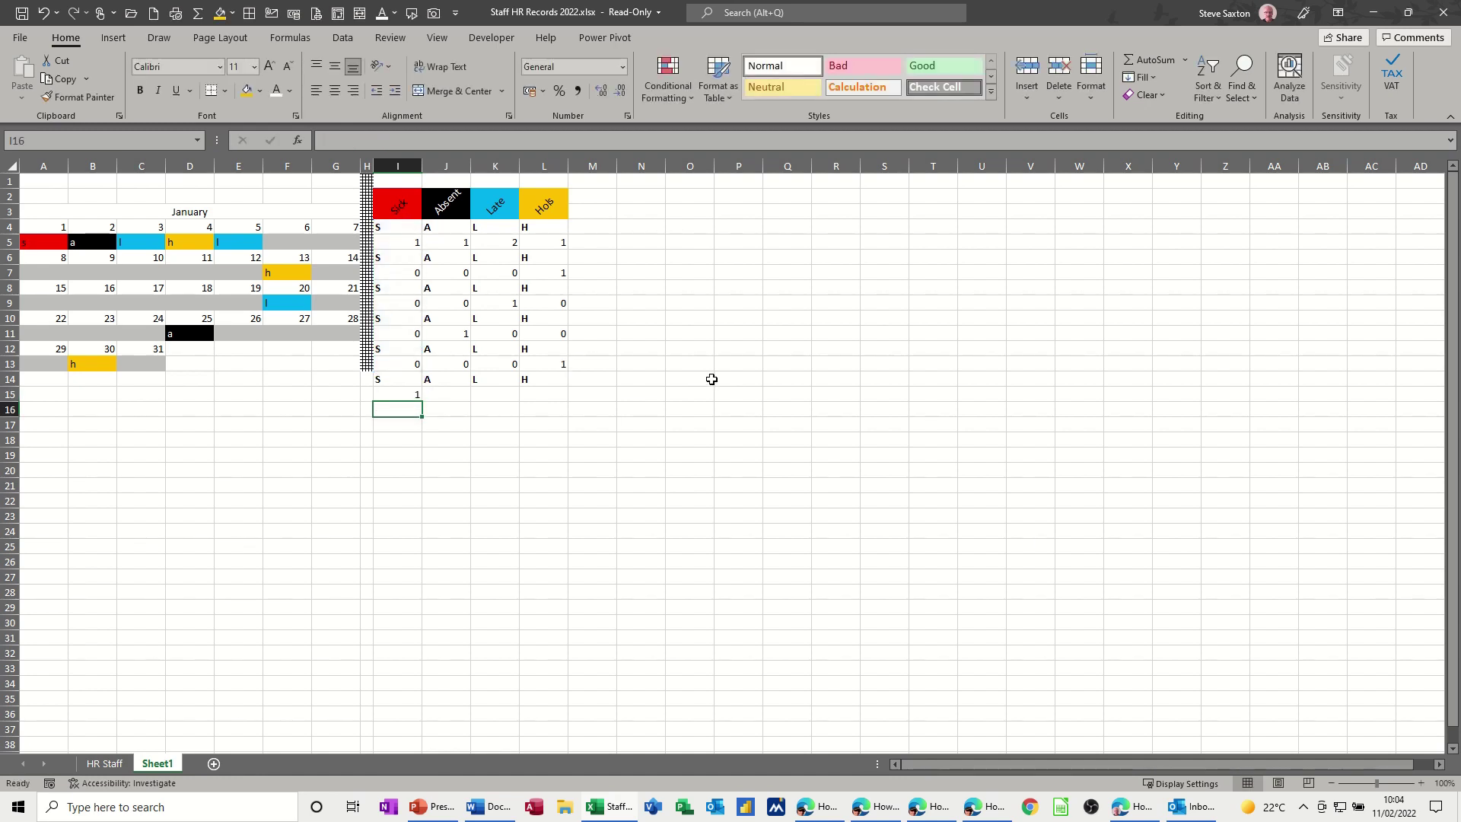
{"action": "left_click", "coordinate": [392, 395]}
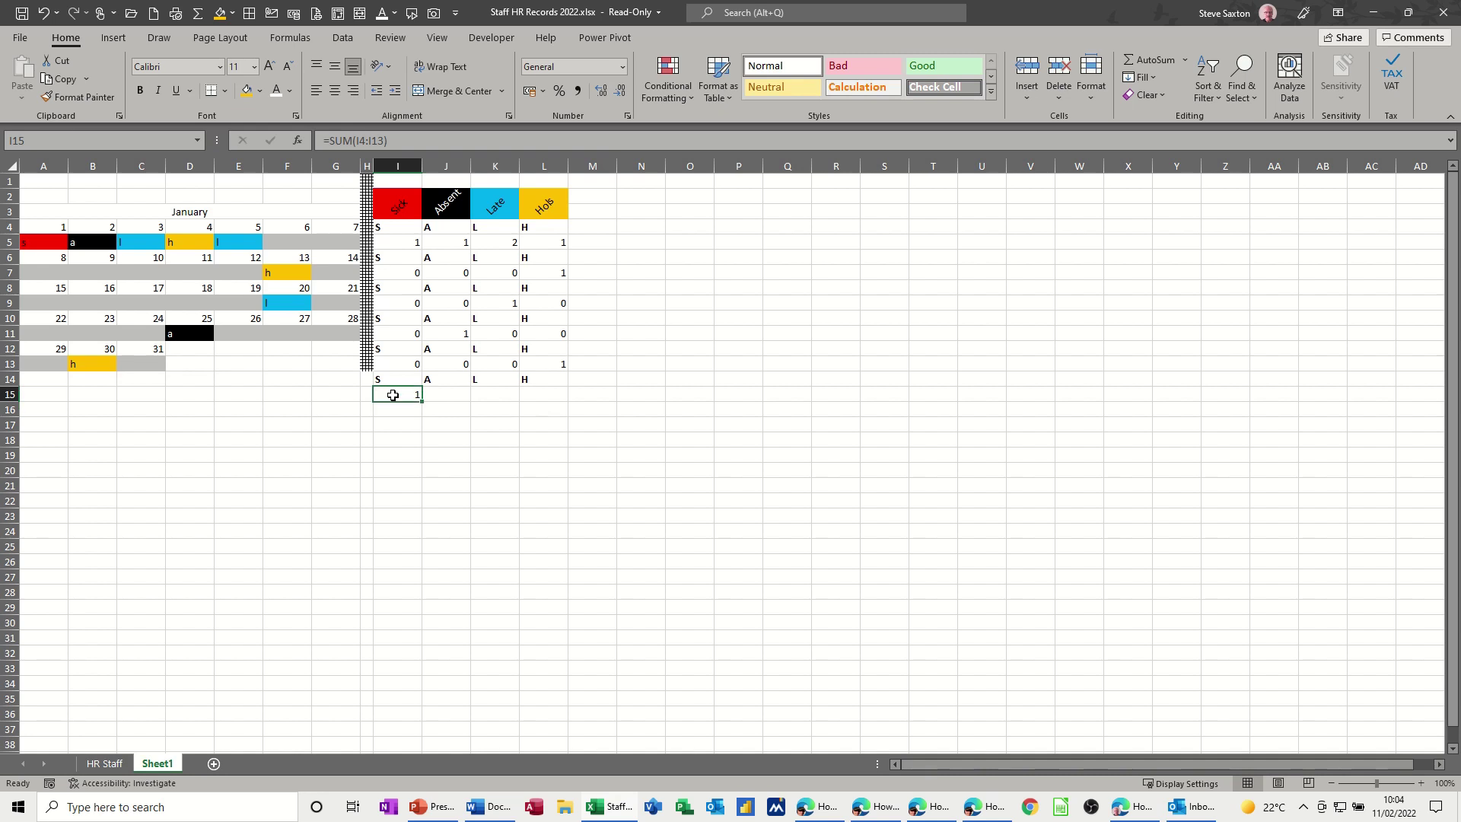
{"action": "left_click_drag", "start_coordinate": [418, 401], "coordinate": [565, 397]}
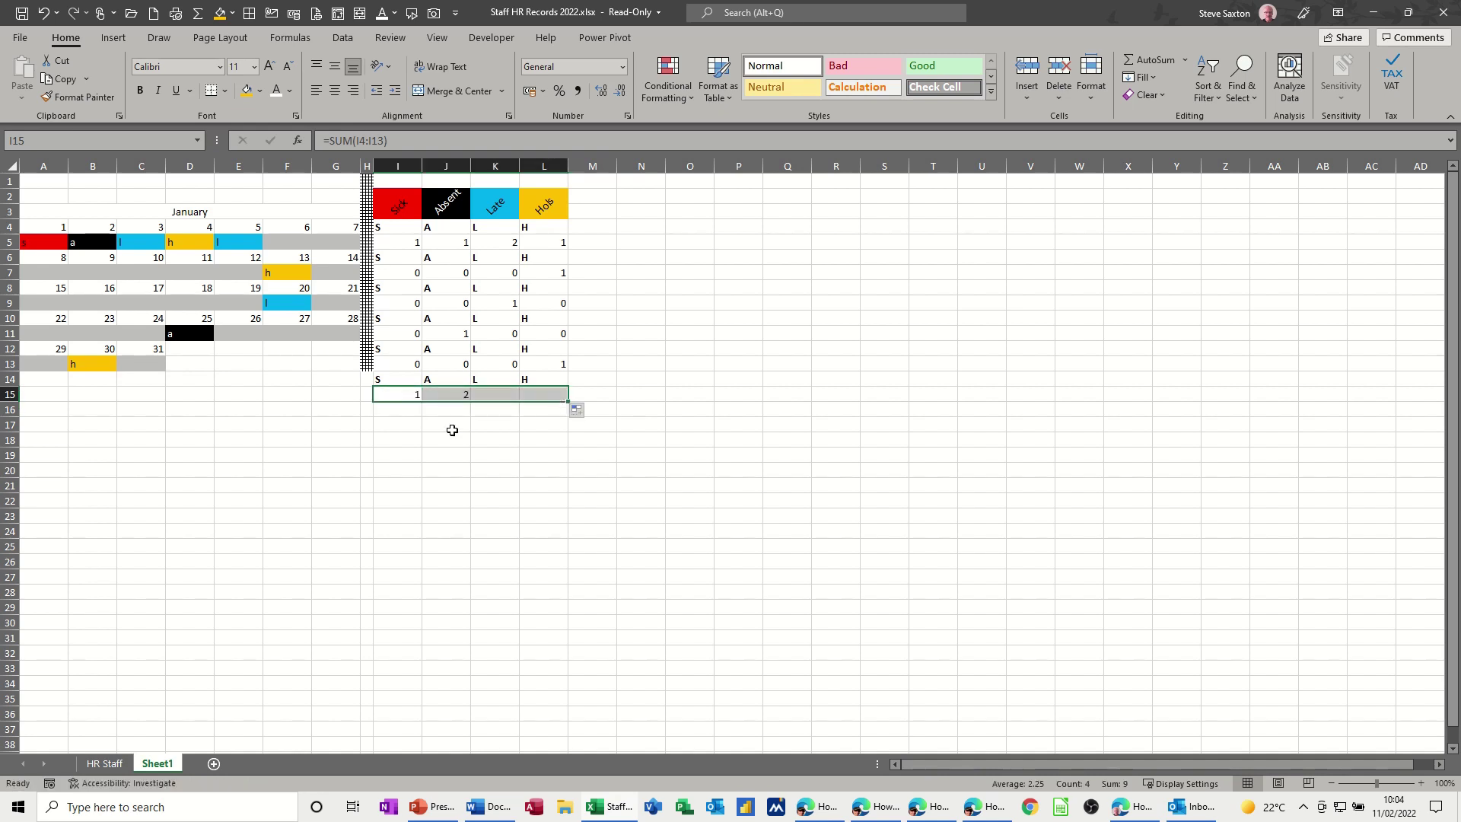
{"action": "left_click", "coordinate": [404, 395]}
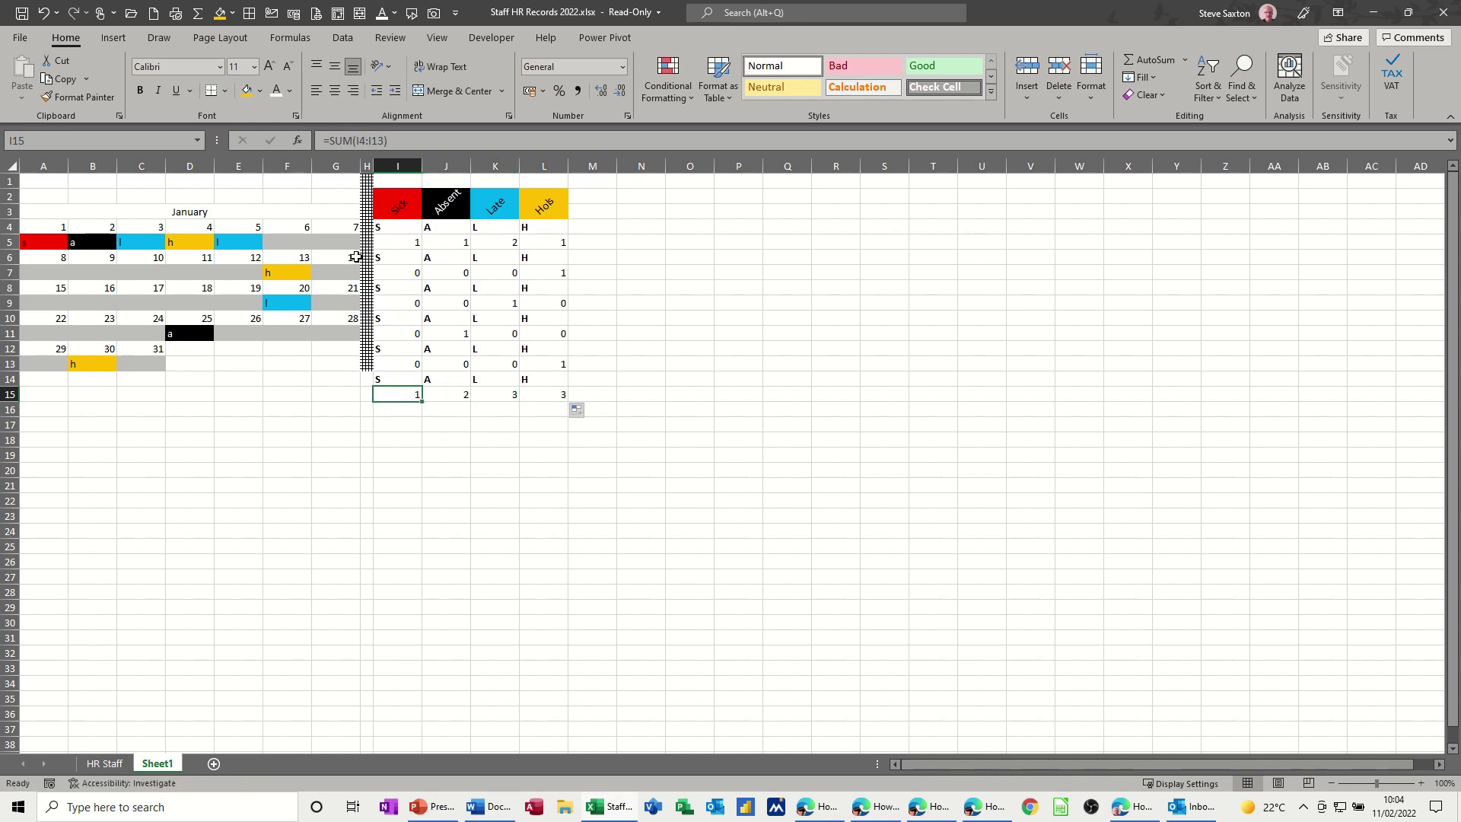
{"action": "left_click", "coordinate": [260, 93]}
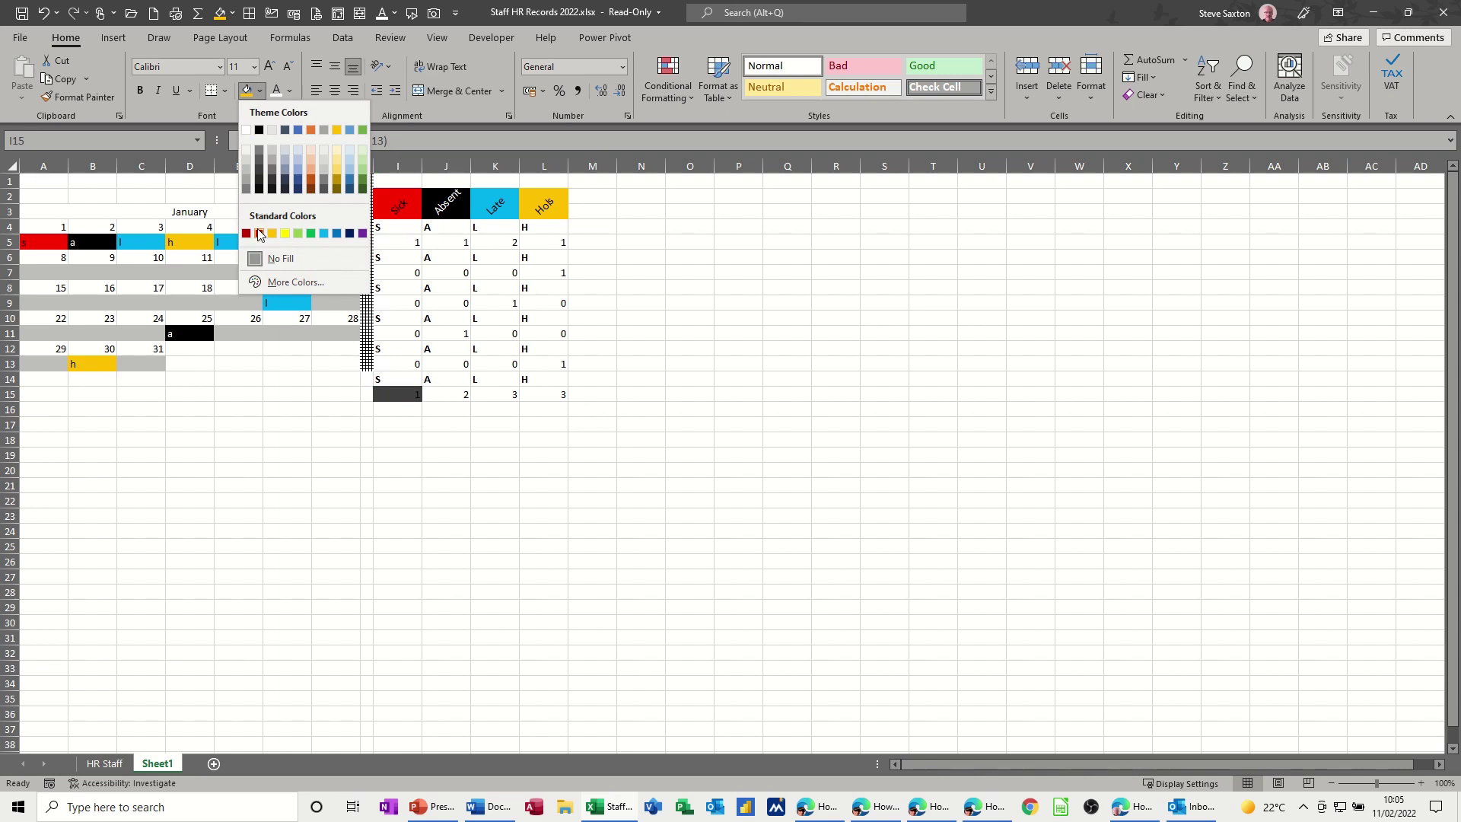
- Fill the Sick total I15 red, and the Absent total J15 black with a white figure
{"action": "left_click", "coordinate": [259, 228]}
{"action": "left_click", "coordinate": [444, 395]}
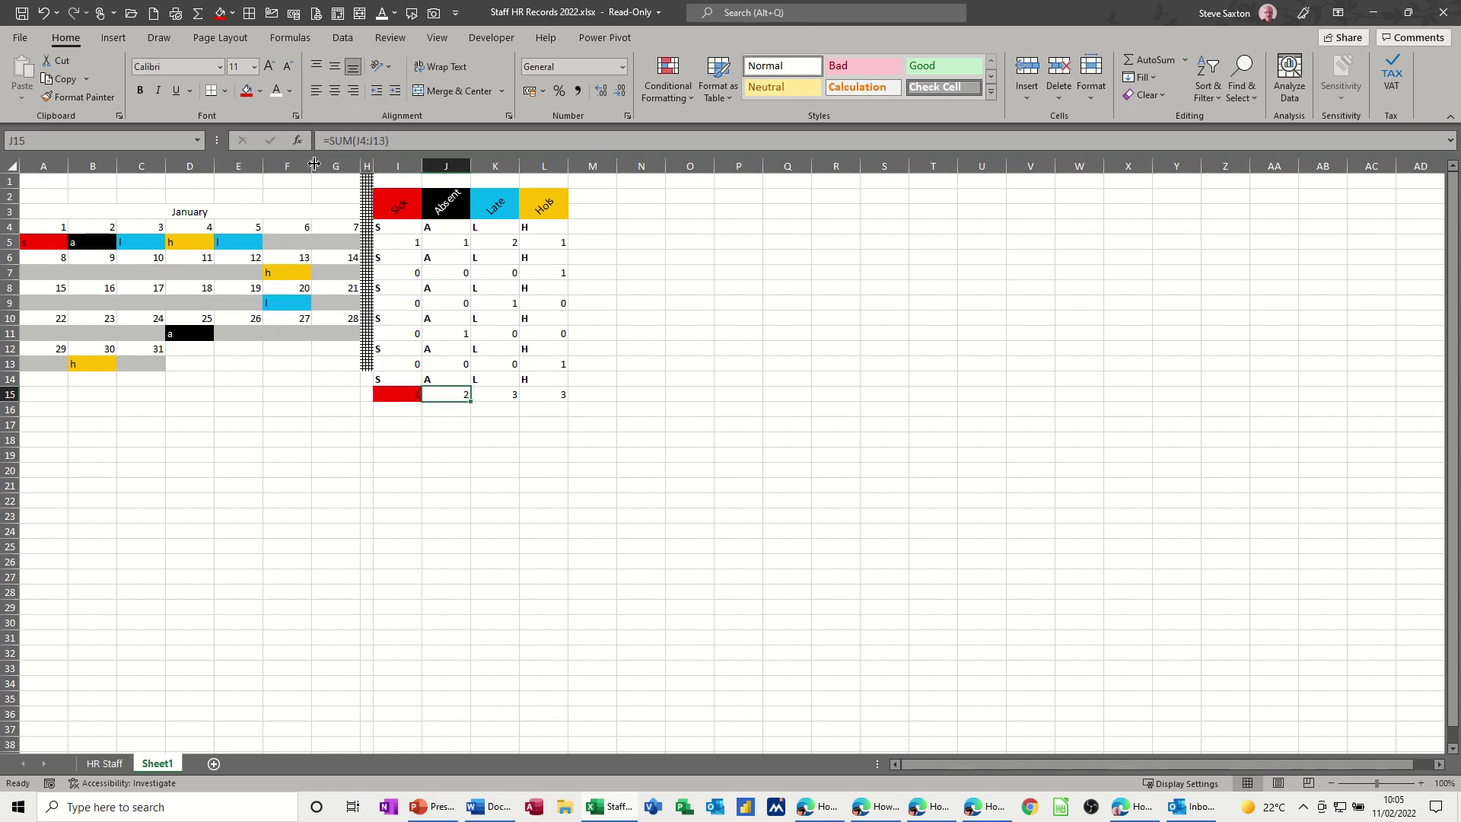
{"action": "left_click", "coordinate": [260, 91]}
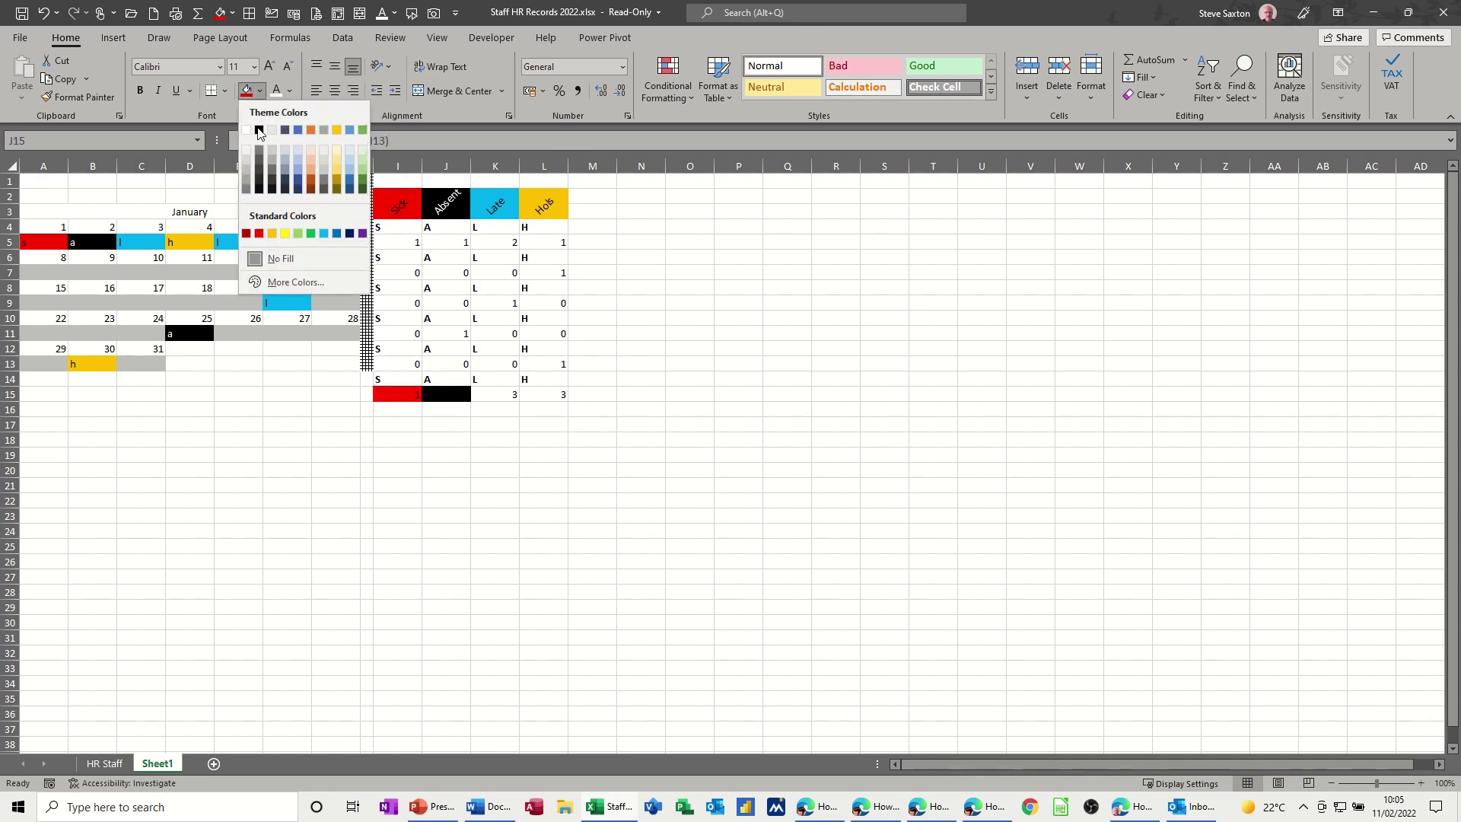
{"action": "left_click", "coordinate": [261, 127]}
{"action": "left_click", "coordinate": [277, 91]}
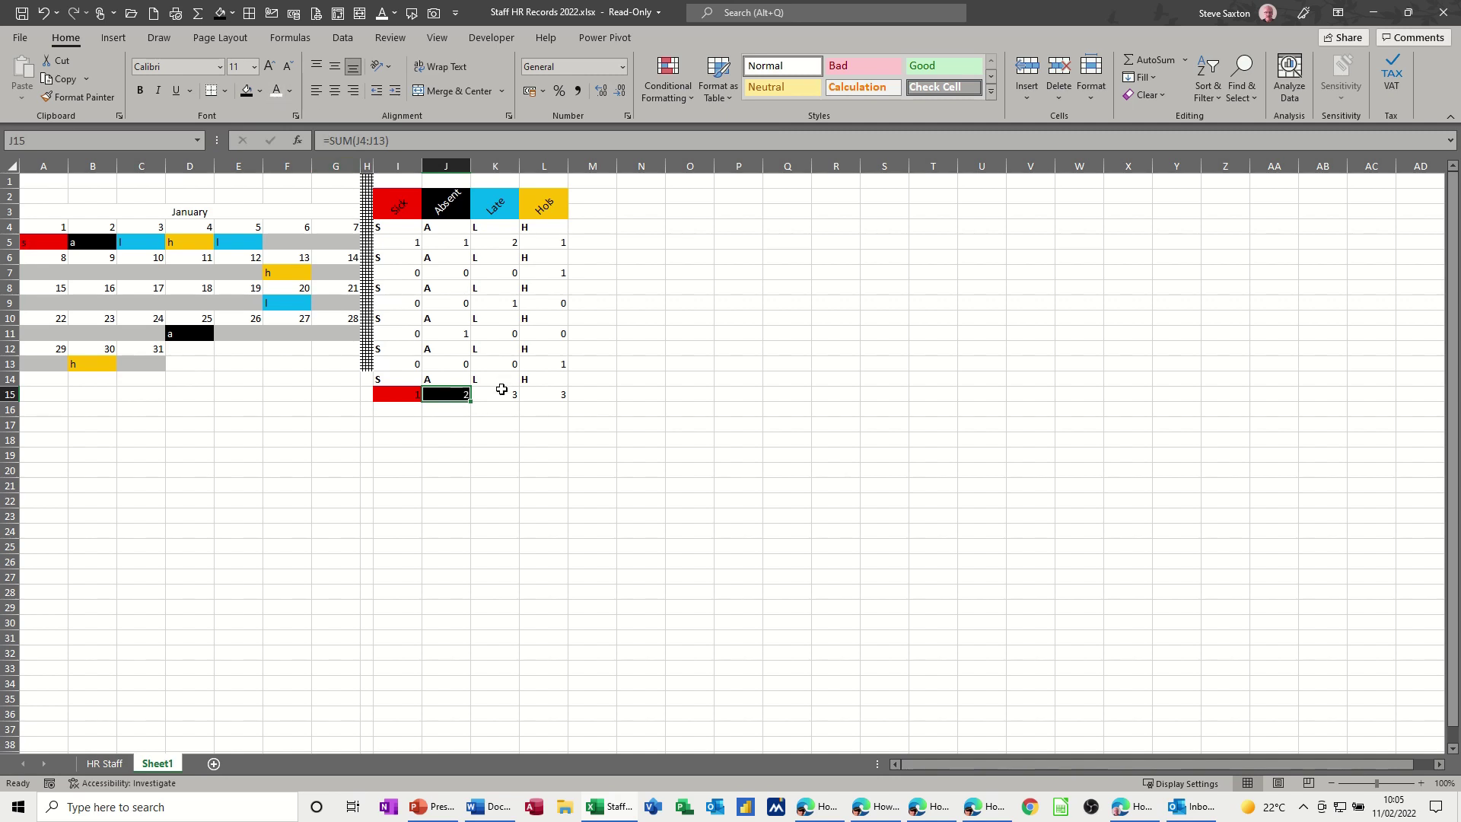
- Fill the Late total K15 light blue and the Hols total L15 yellow
{"action": "left_click", "coordinate": [500, 399]}
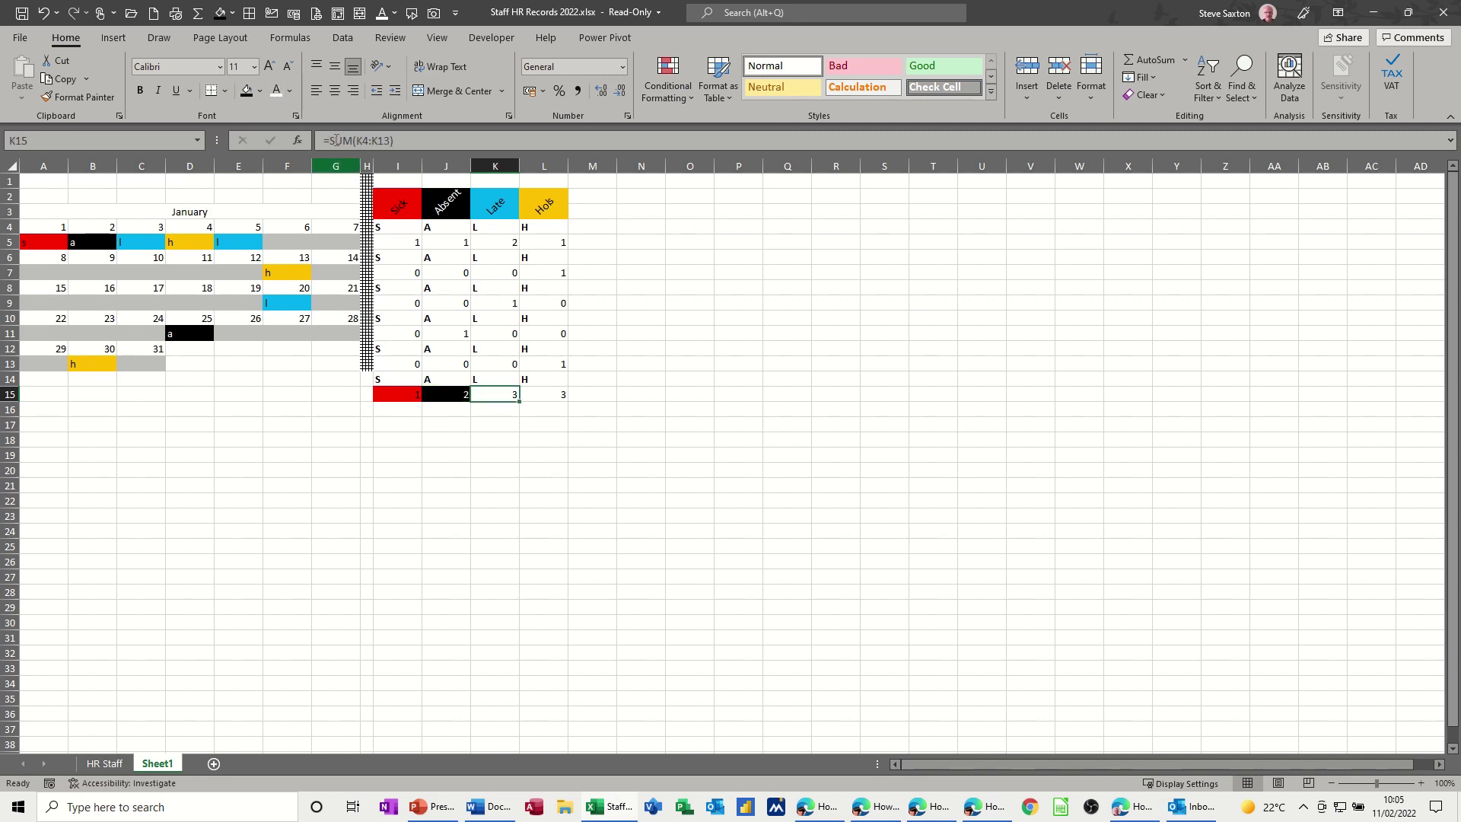
{"action": "left_click", "coordinate": [260, 92]}
{"action": "left_click", "coordinate": [324, 233]}
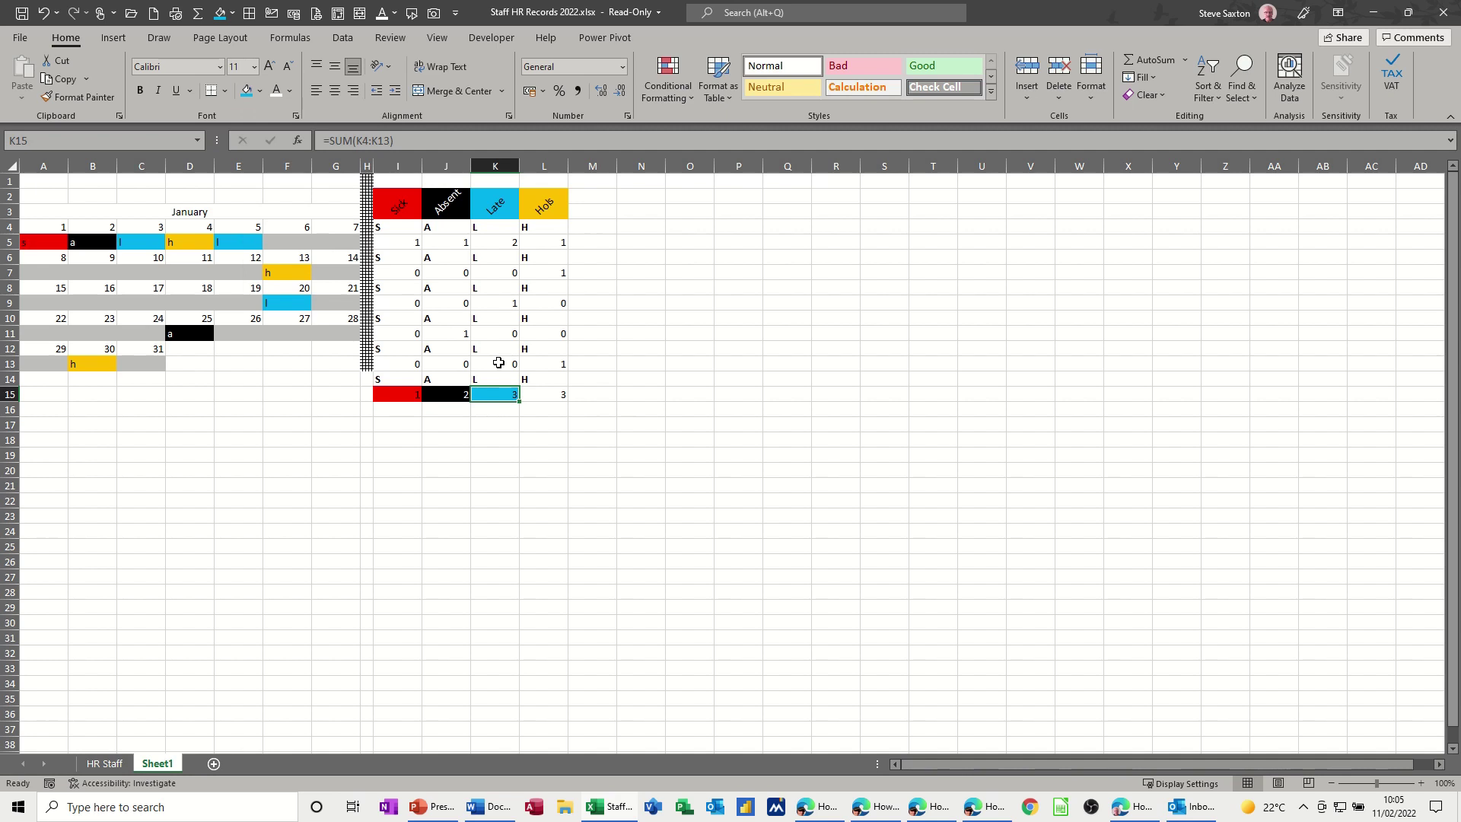
{"action": "left_click", "coordinate": [536, 392]}
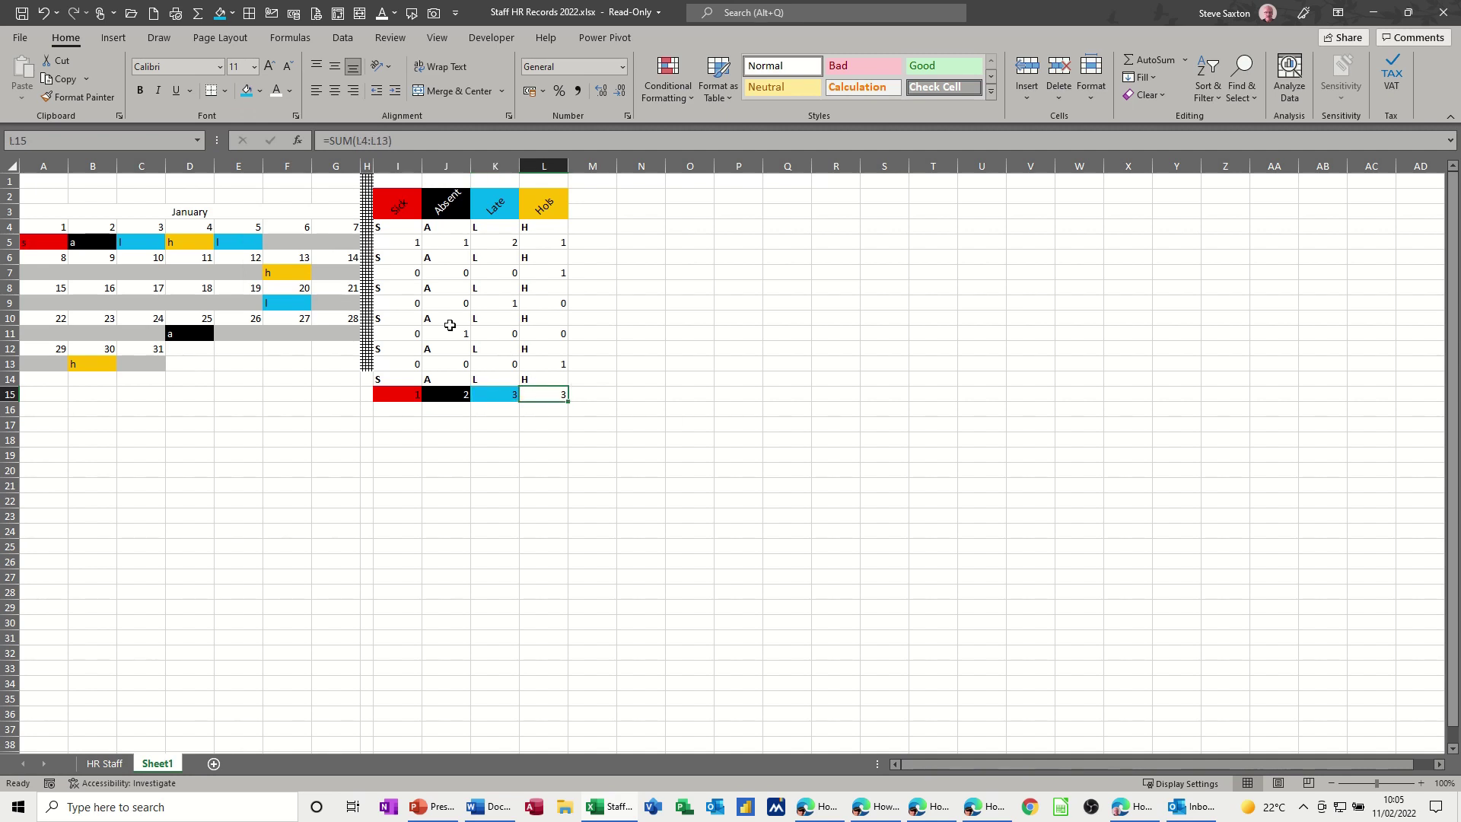
{"action": "left_click", "coordinate": [259, 96]}
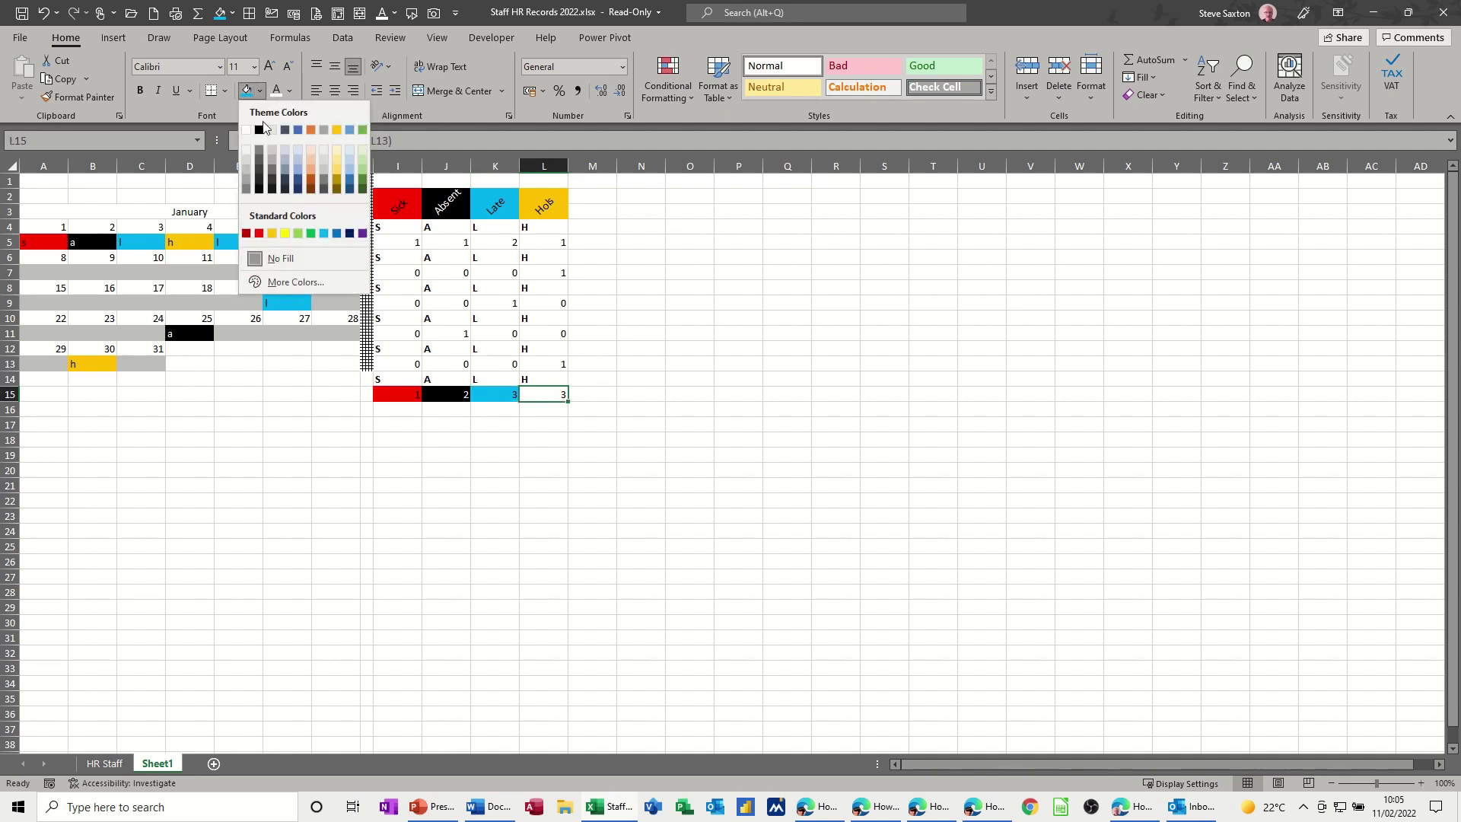
{"action": "left_click", "coordinate": [272, 237]}
{"action": "left_click", "coordinate": [641, 408]}
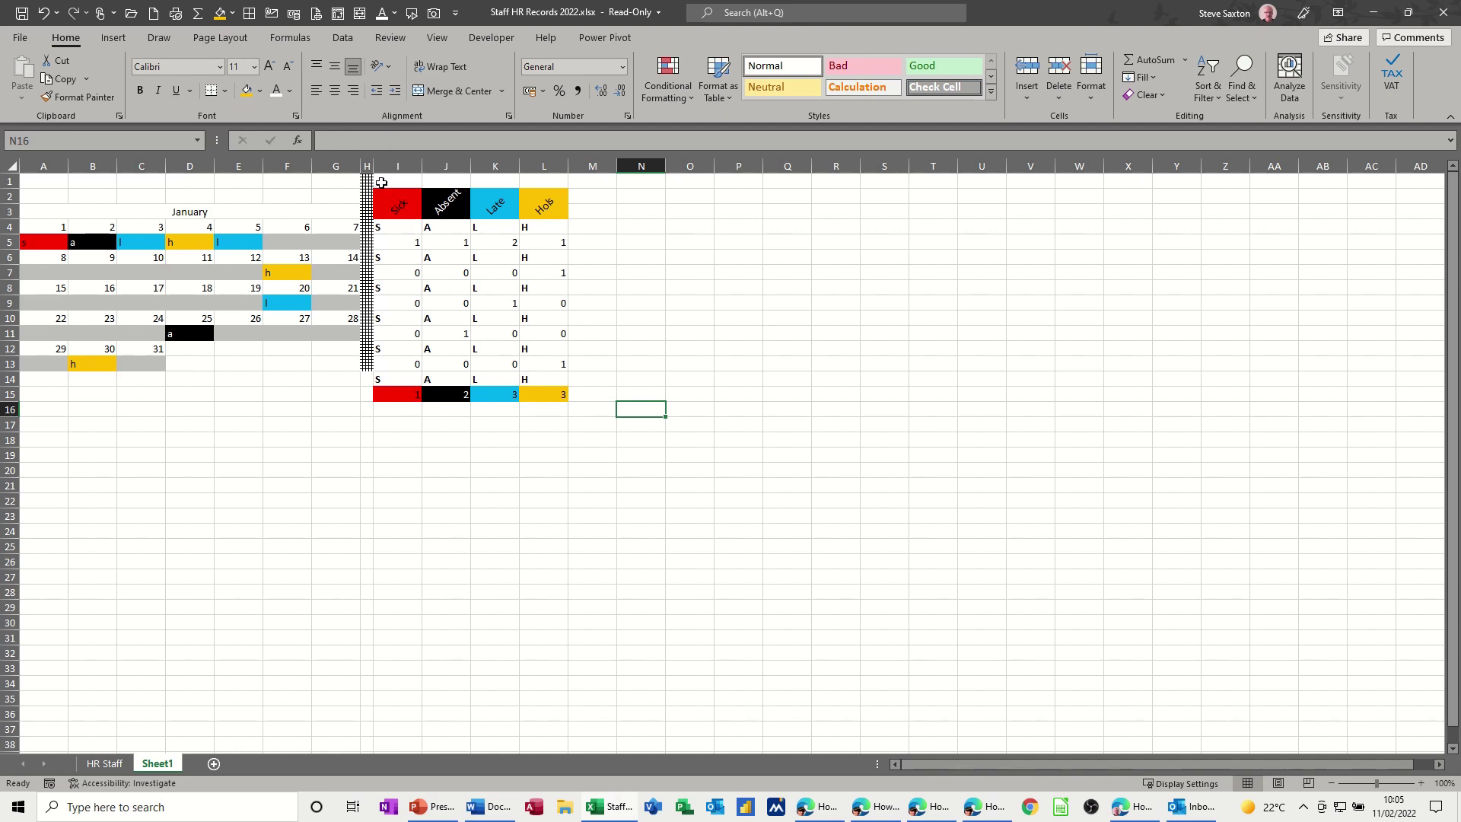
- Apply all borders to every cell of the tally table I1:L15
{"action": "left_click_drag", "start_coordinate": [381, 183], "coordinate": [553, 398]}
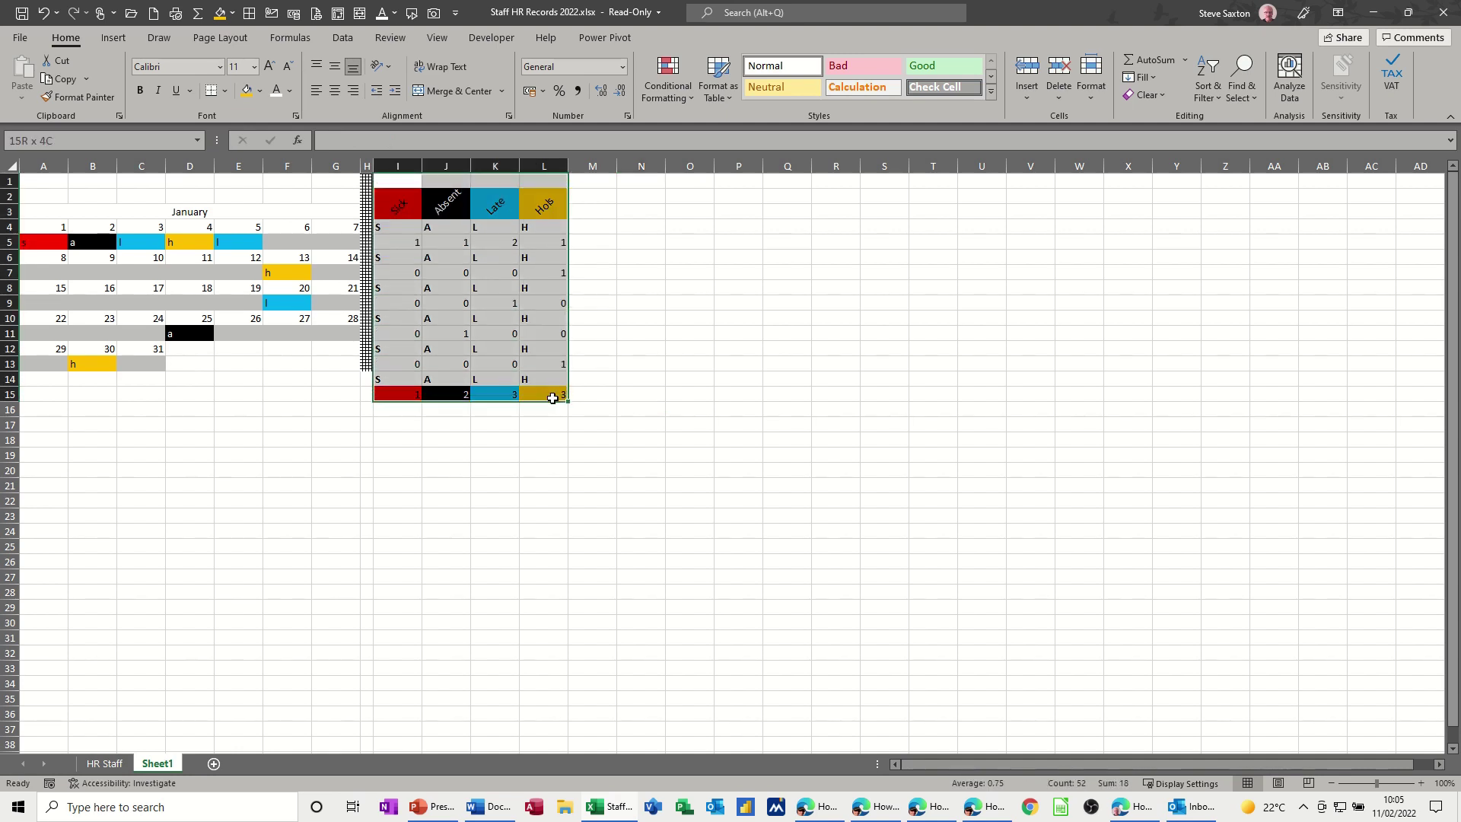
{"action": "left_click", "coordinate": [248, 13]}
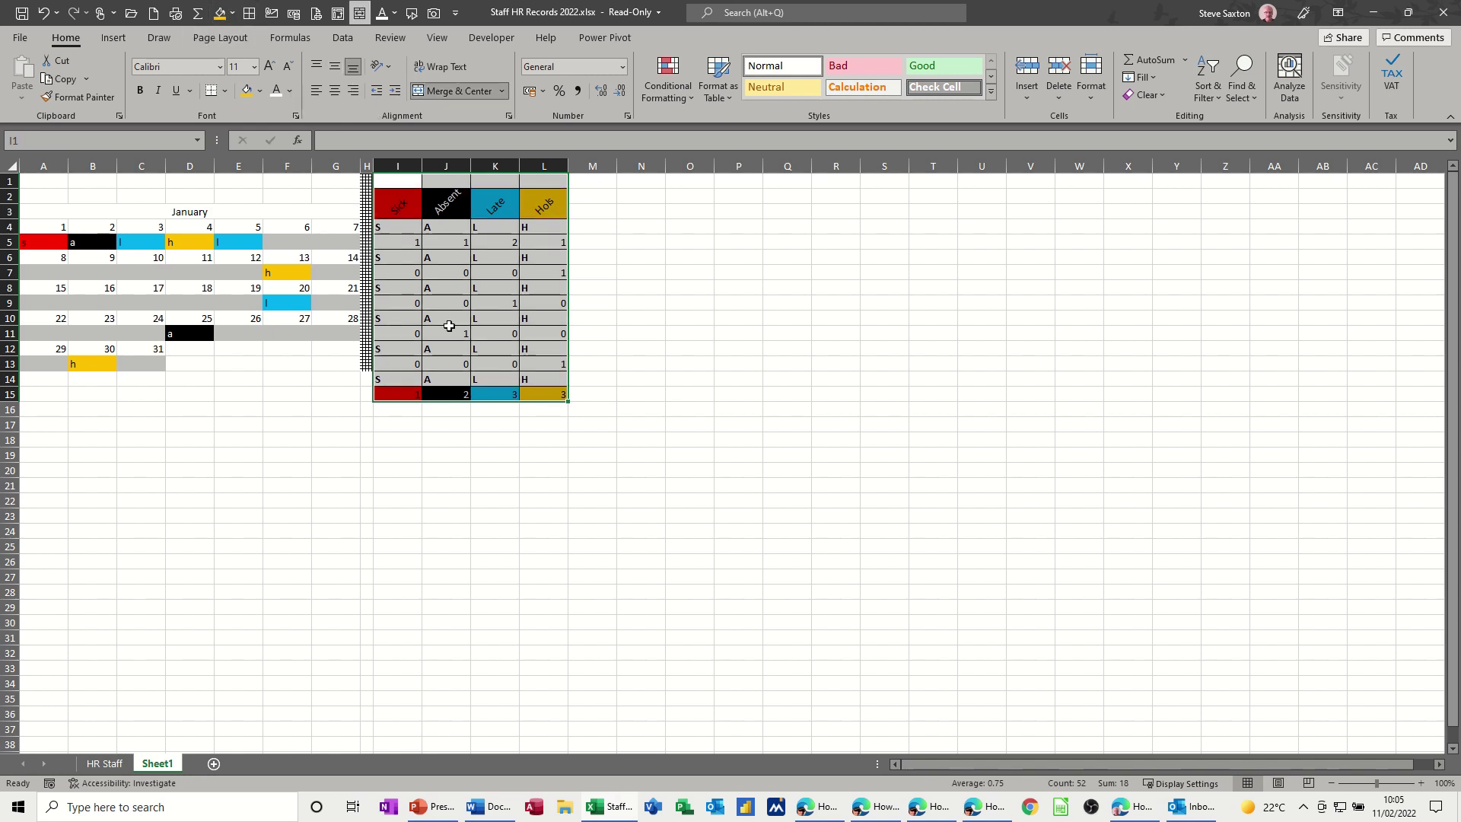
{"action": "left_click", "coordinate": [224, 92]}
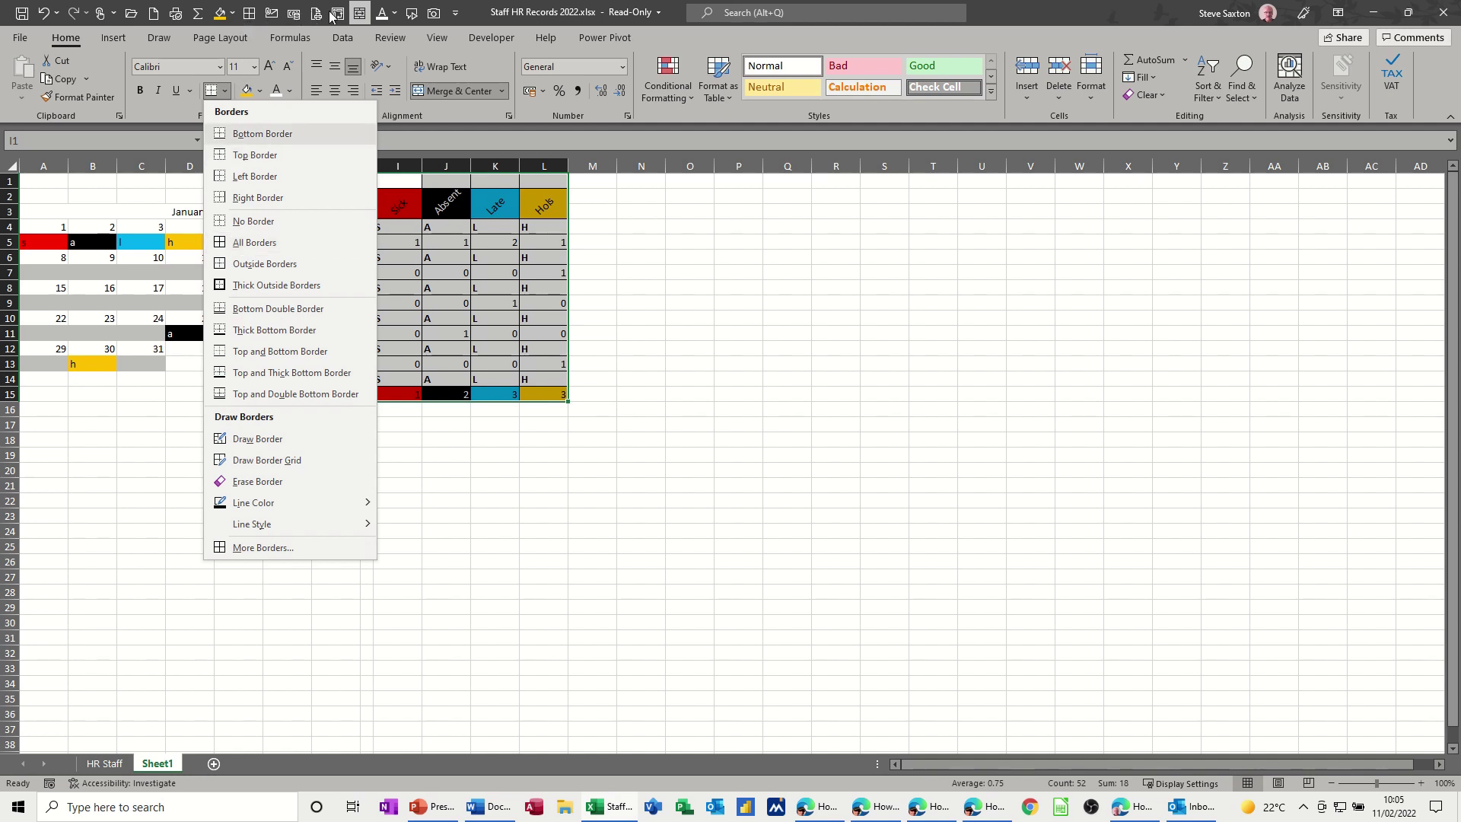
{"action": "right_click", "coordinate": [254, 247]}
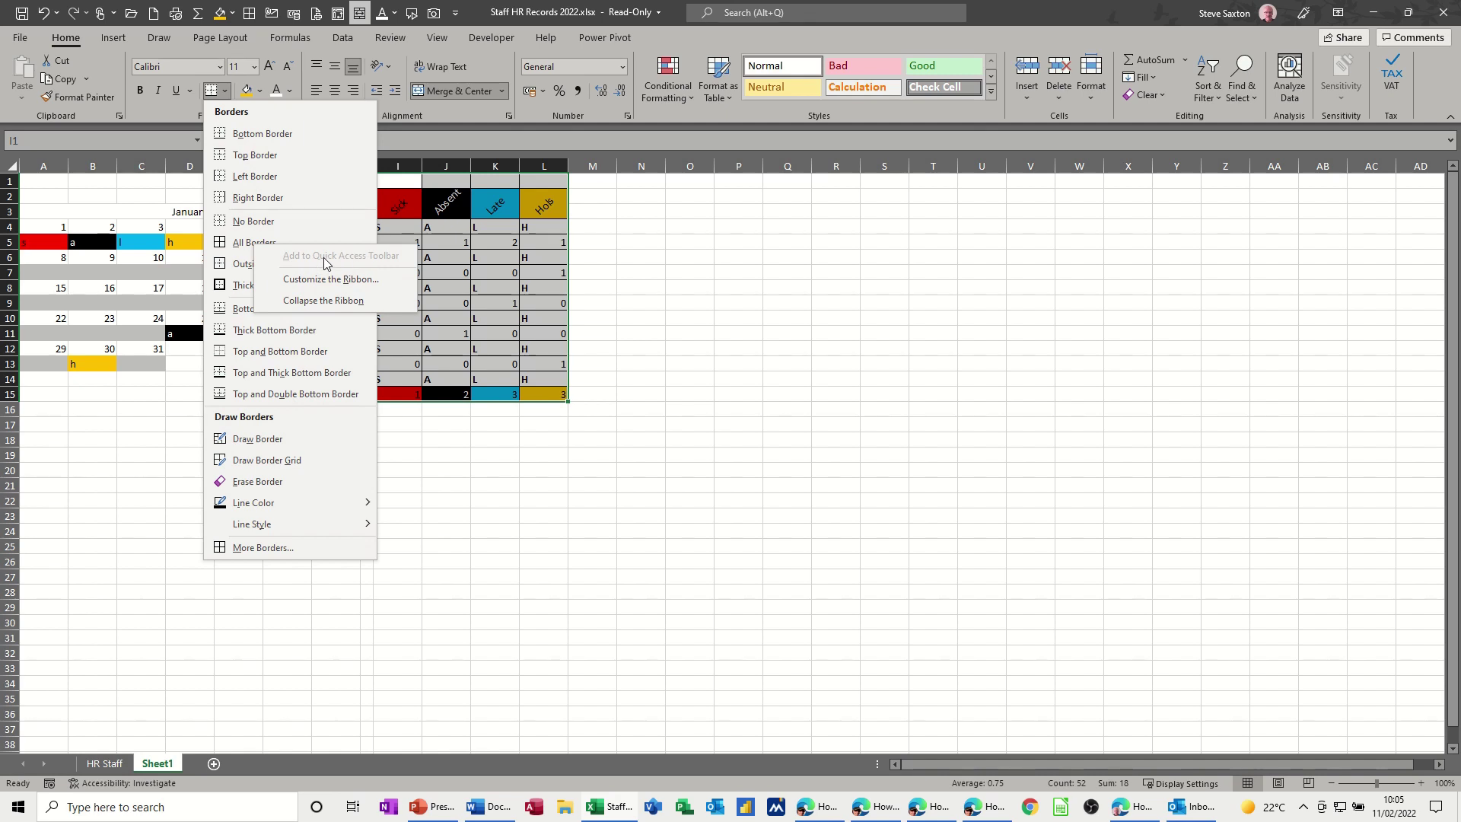
{"action": "left_click", "coordinate": [682, 338]}
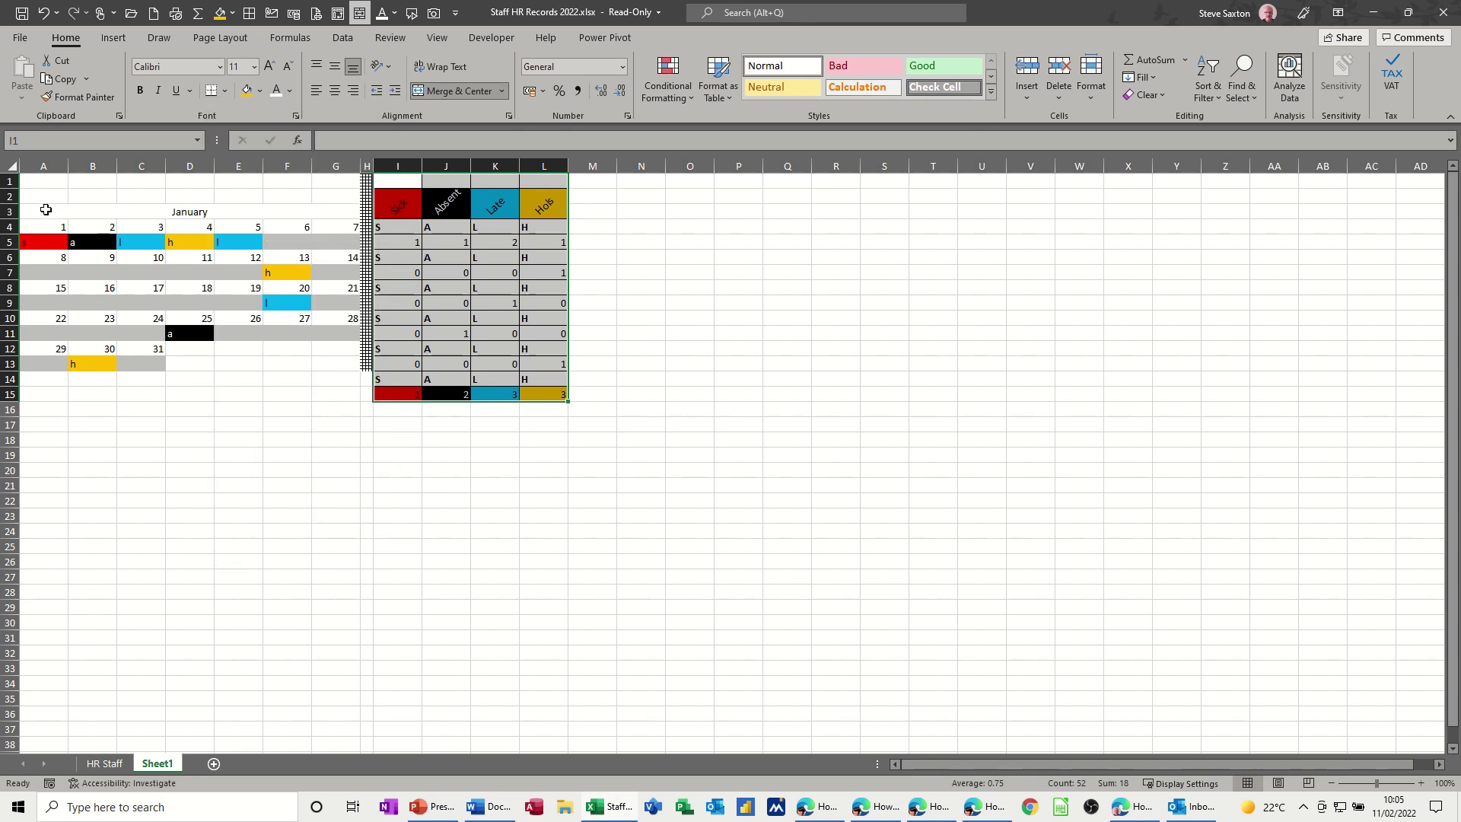
- Add black borders to every cell of the January calendar block
{"action": "left_click_drag", "start_coordinate": [46, 209], "coordinate": [228, 362]}
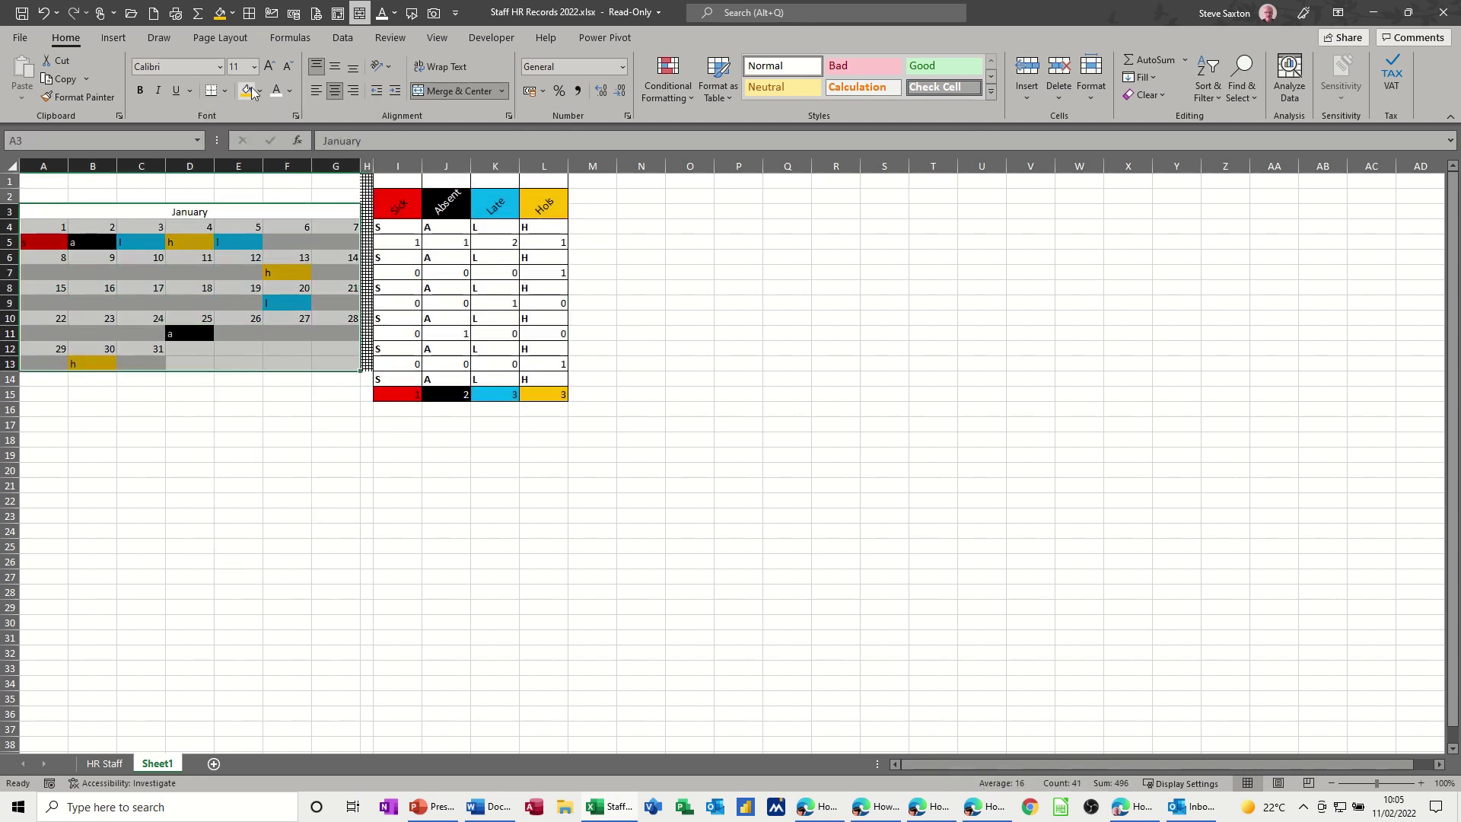
{"action": "left_click", "coordinate": [251, 14]}
{"action": "left_click", "coordinate": [543, 364]}
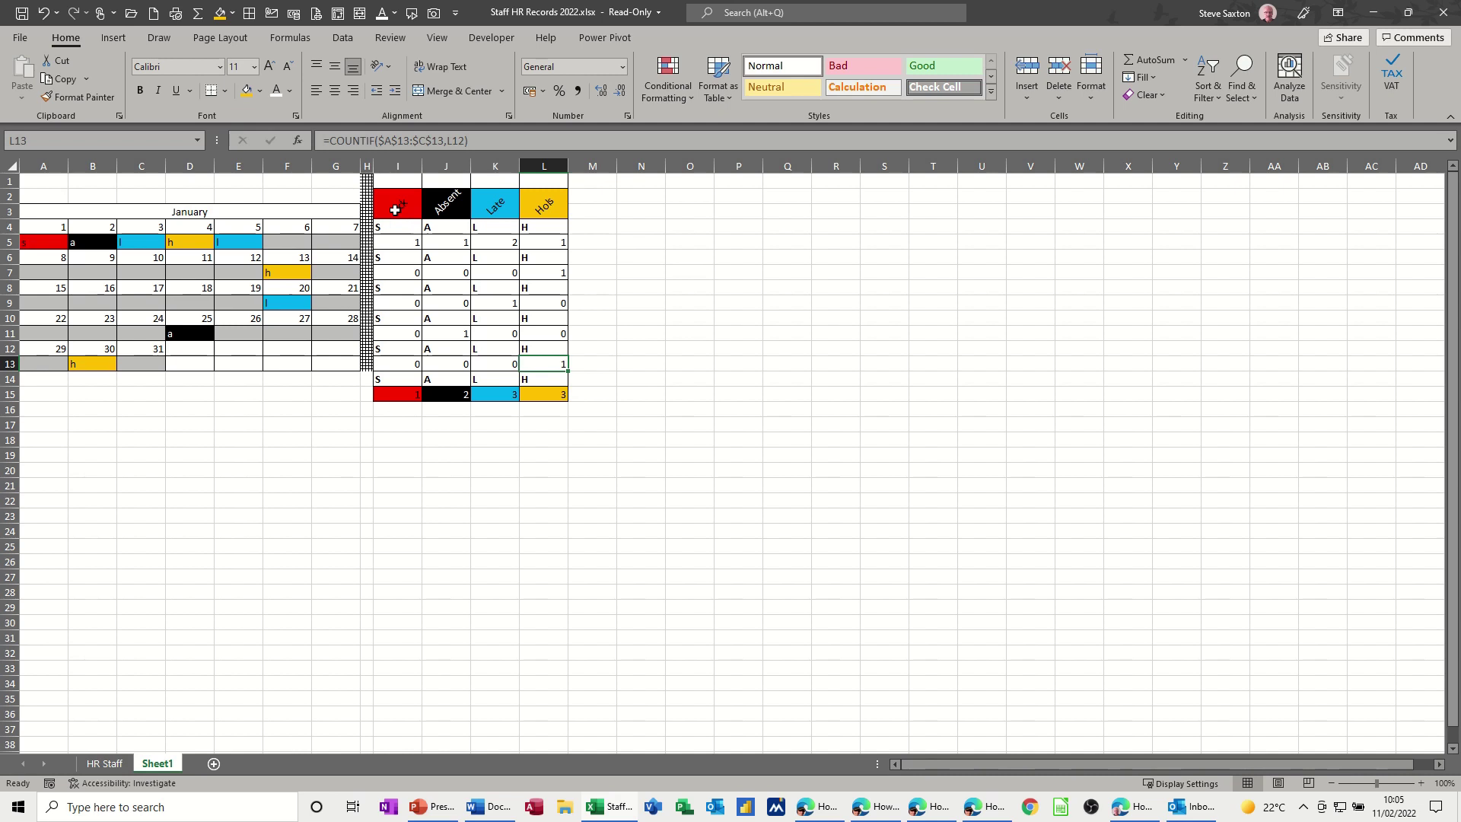
- Insert a 2-D clustered column chart of headers I2:L3 and totals I15:L15, placed beside the tally
{"action": "left_click_drag", "start_coordinate": [397, 206], "coordinate": [540, 210]}
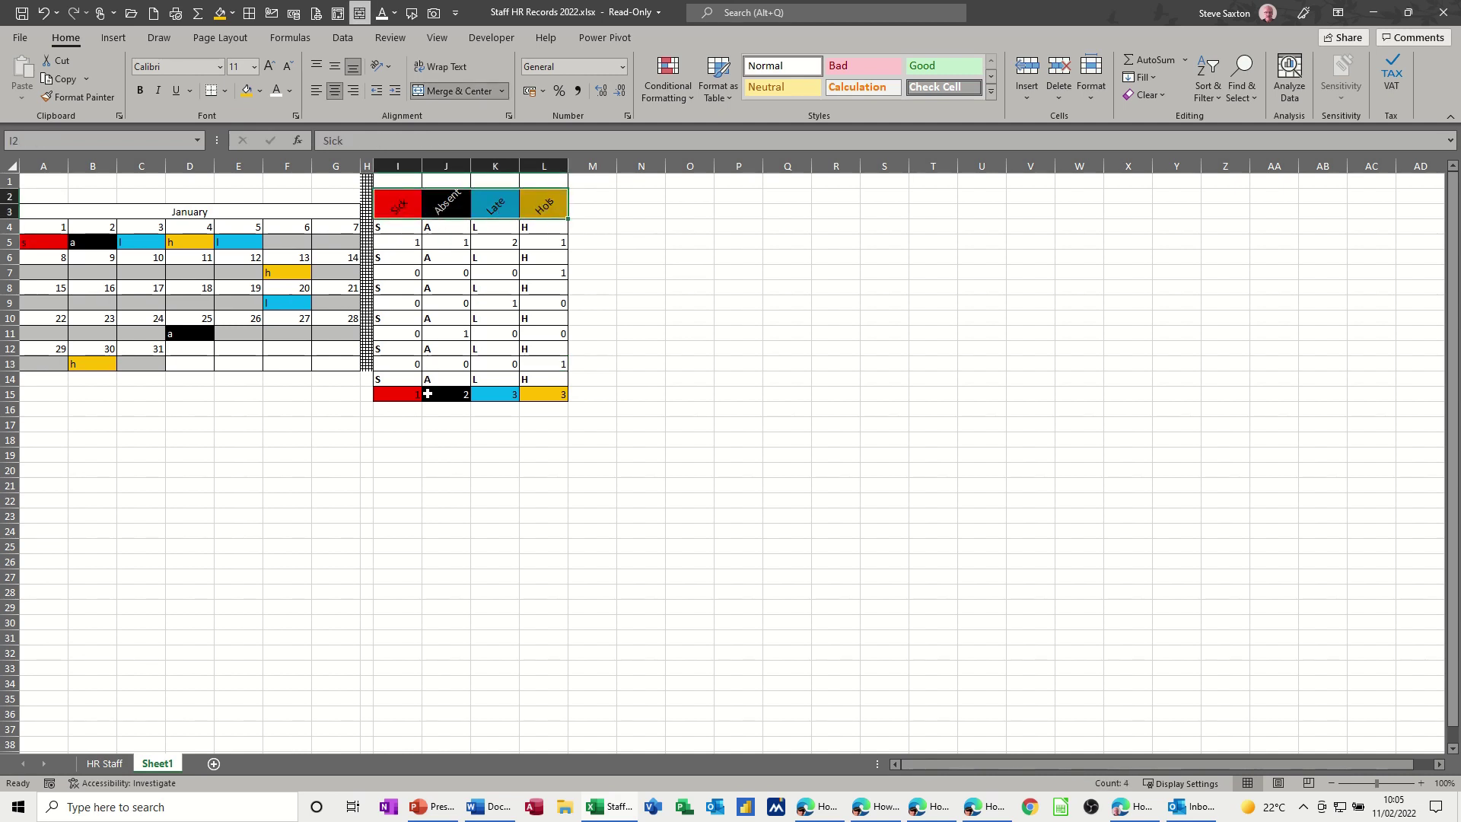
{"action": "left_click_drag", "start_coordinate": [390, 395], "coordinate": [532, 394]}
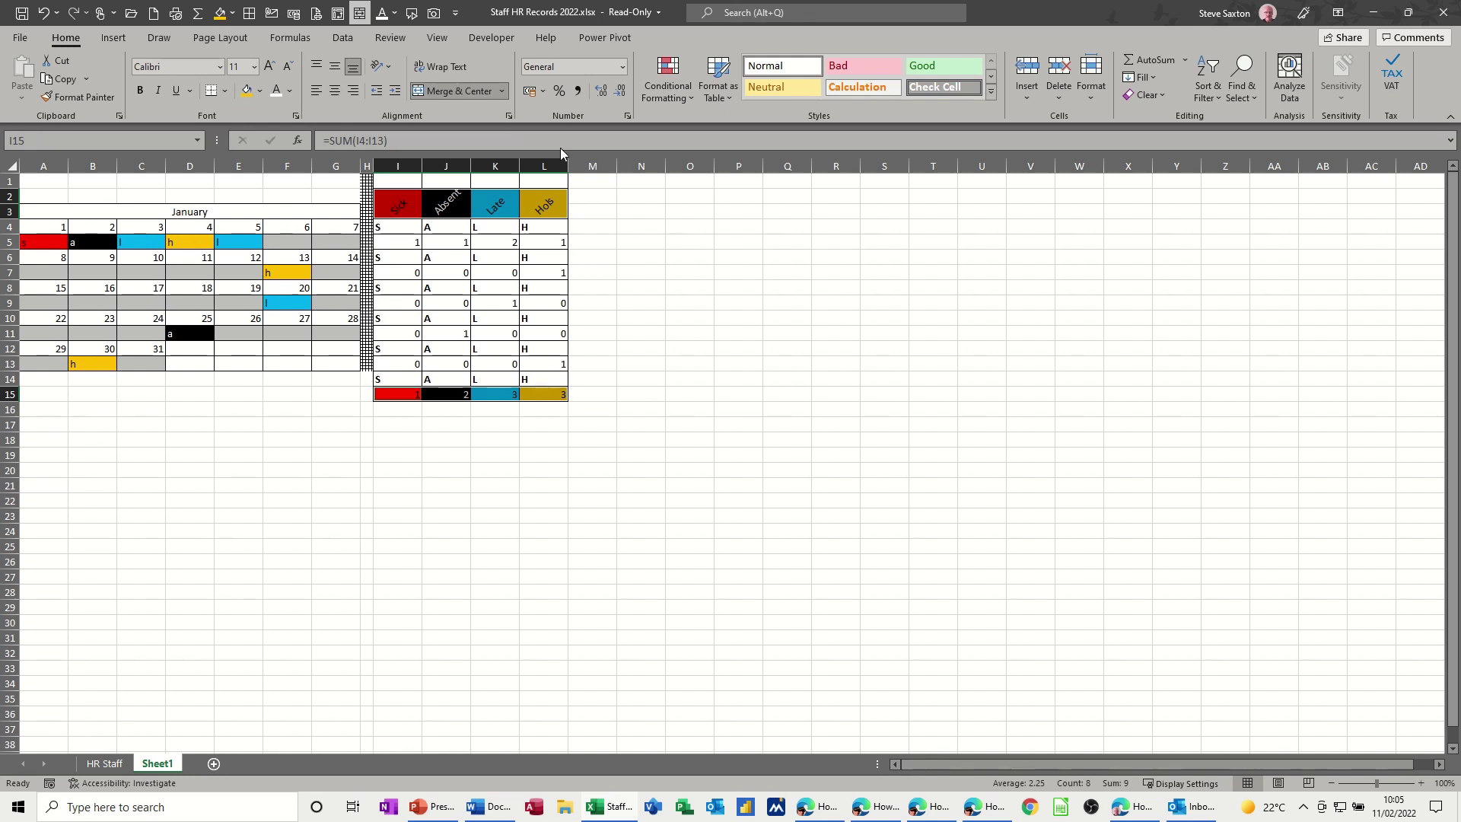
{"action": "left_click", "coordinate": [114, 39]}
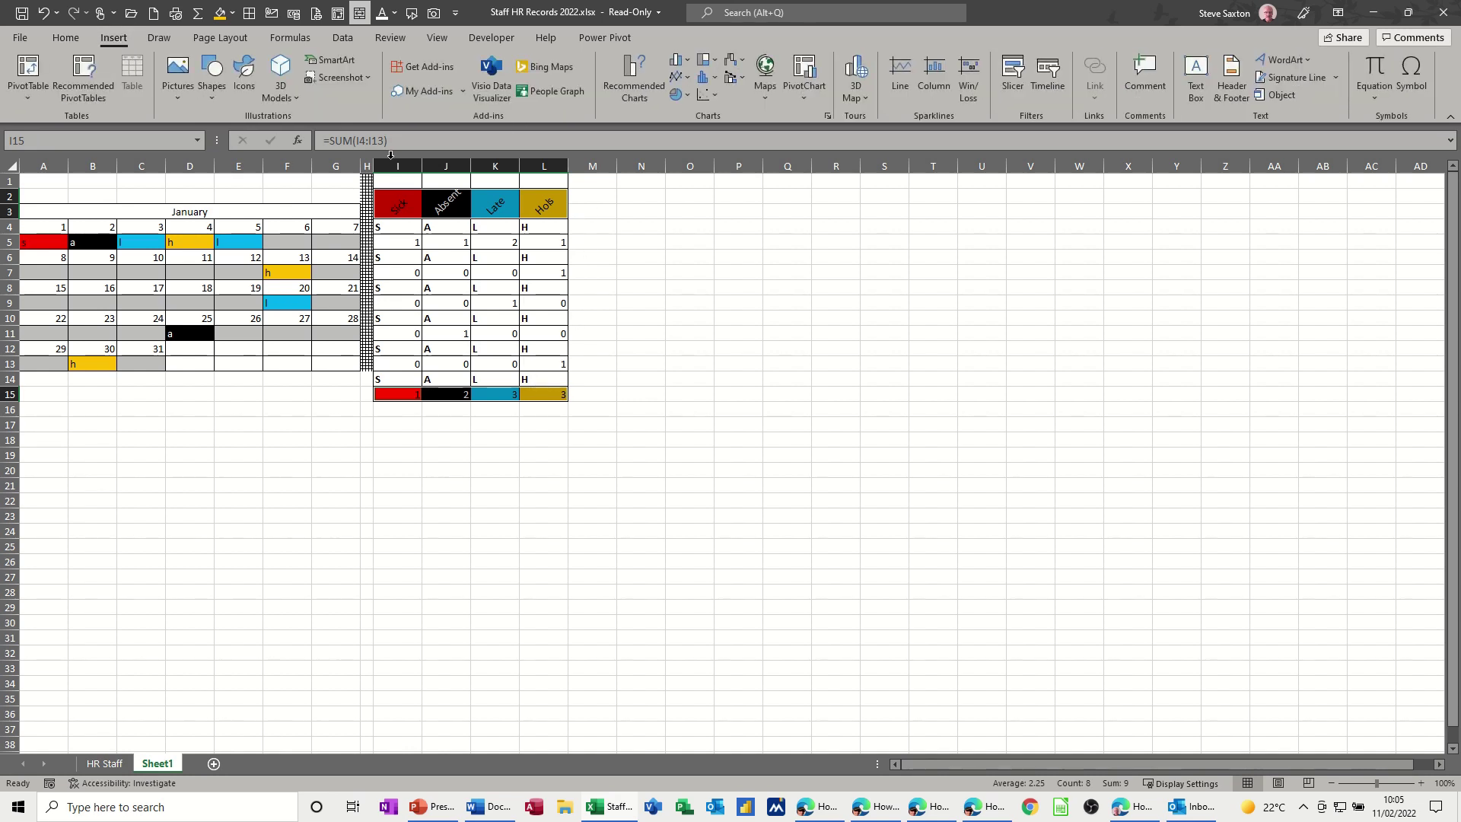
{"action": "left_click", "coordinate": [687, 65]}
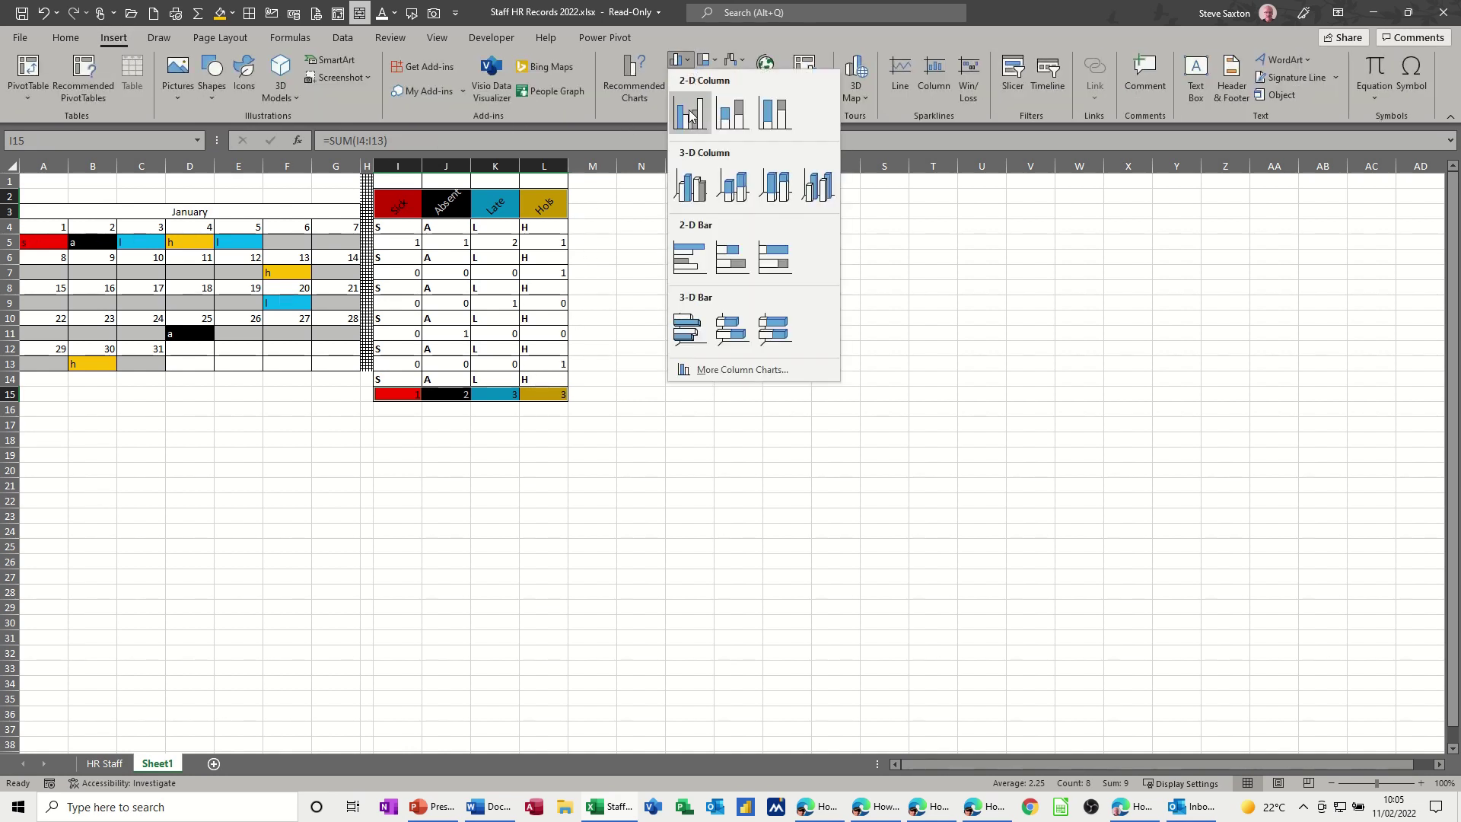
{"action": "left_click", "coordinate": [692, 111]}
{"action": "left_click_drag", "start_coordinate": [787, 369], "coordinate": [816, 202]}
{"action": "left_click", "coordinate": [784, 210]}
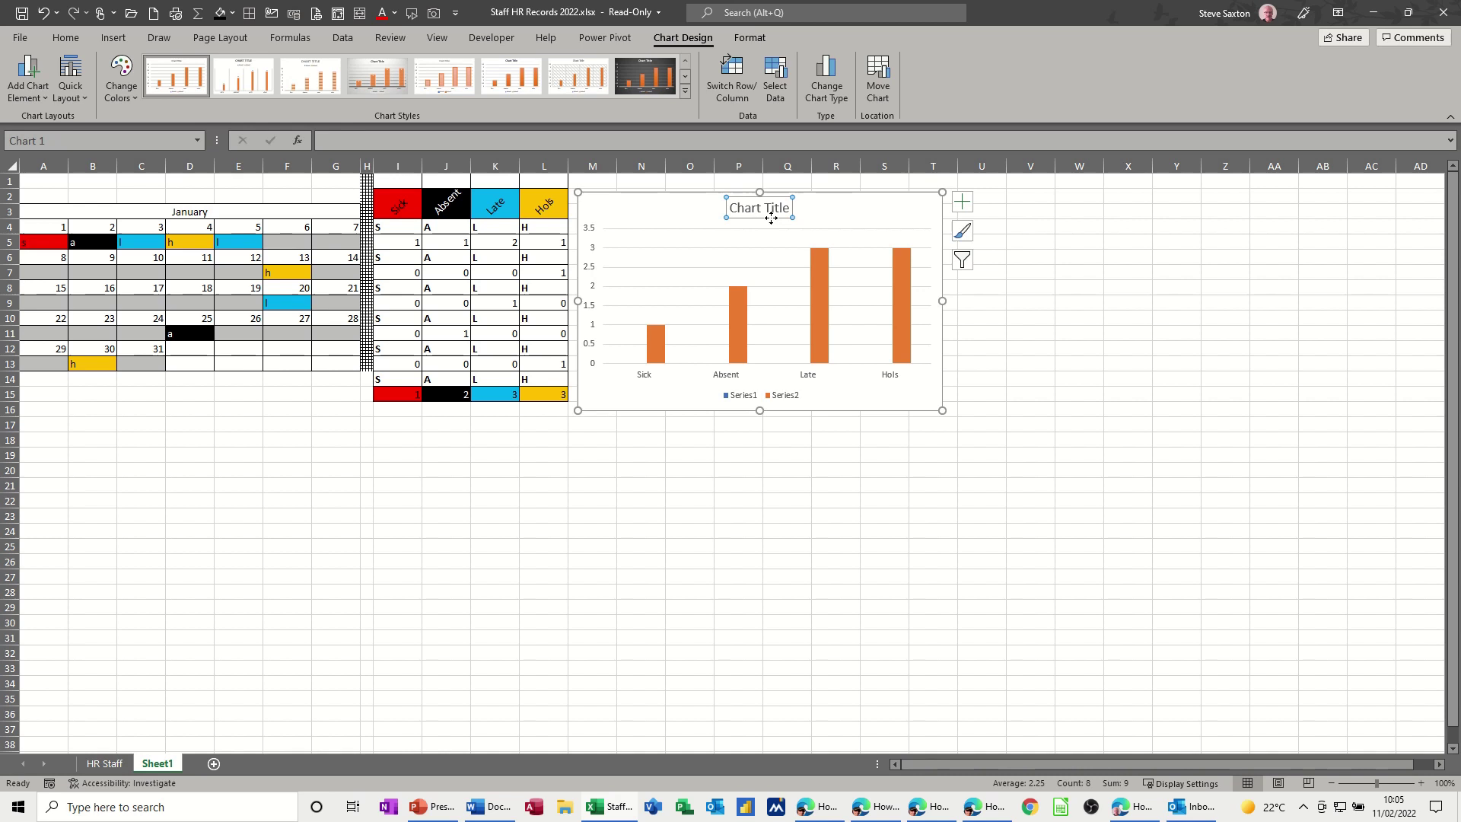
- Keep the chart title as January and merge-and-center A2:G2 above the calendar
{"action": "left_click", "coordinate": [362, 143]}
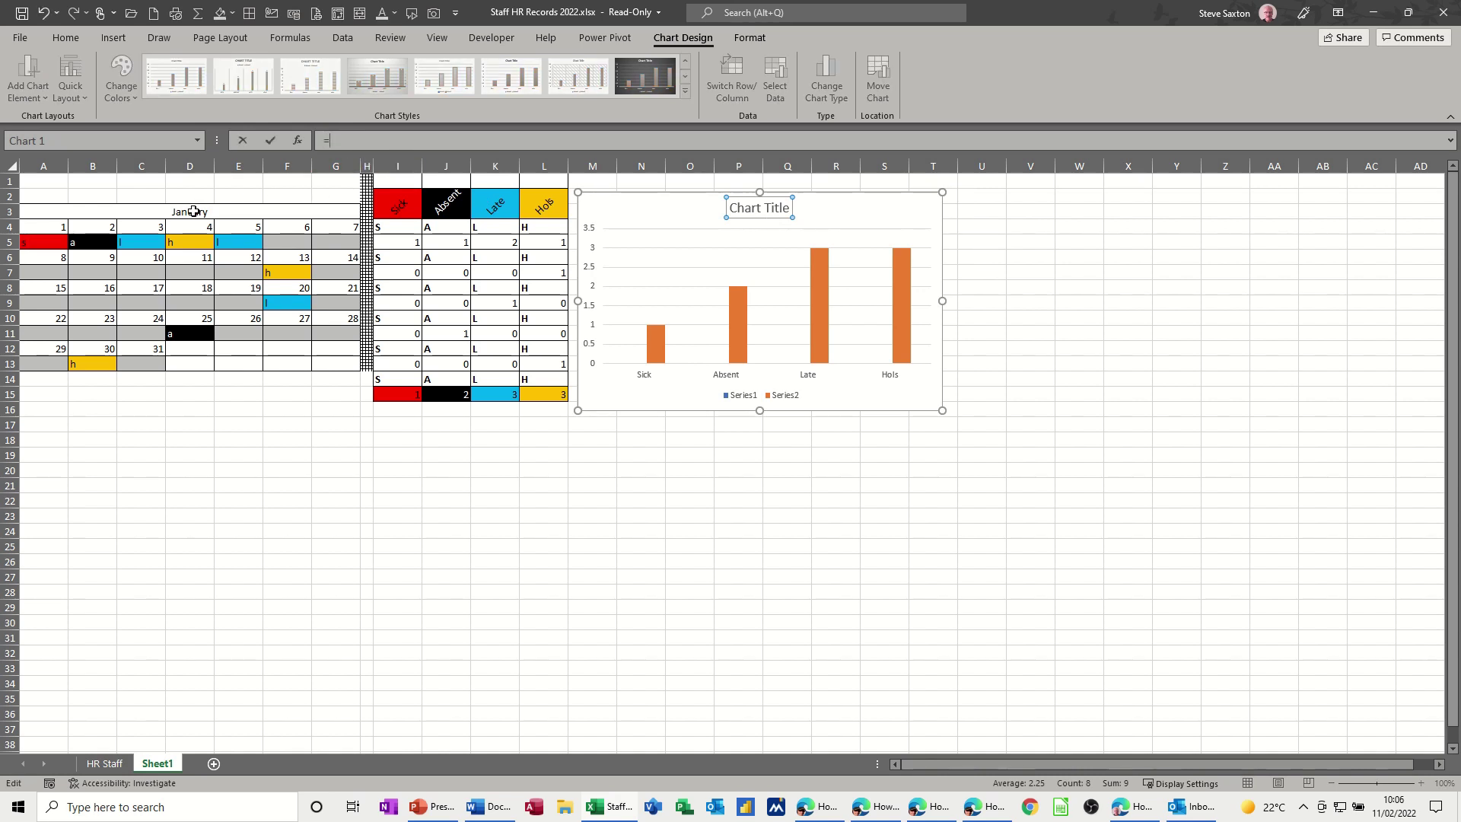
{"action": "key", "text": "Escape"}
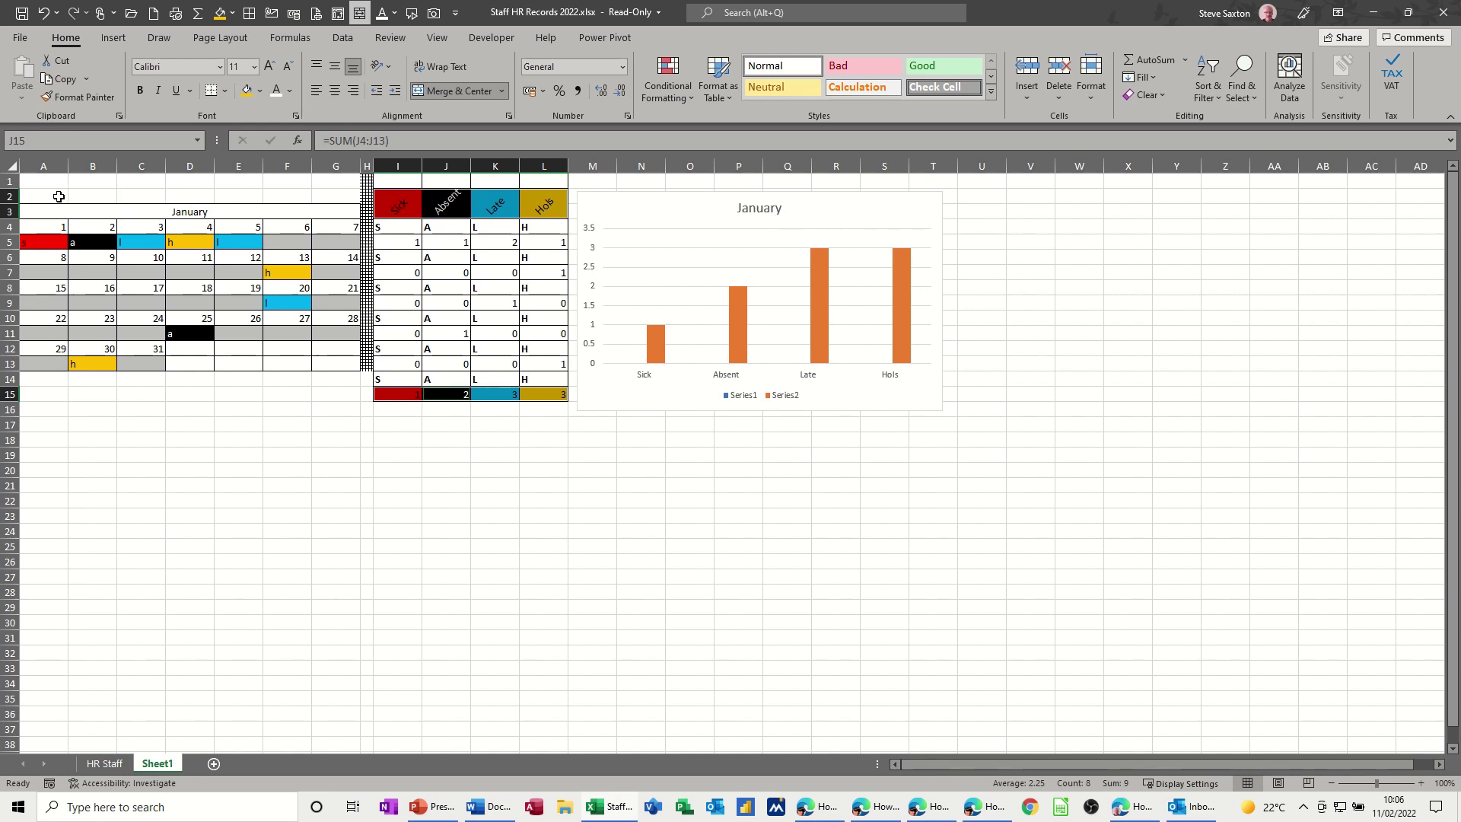
{"action": "left_click_drag", "start_coordinate": [58, 196], "coordinate": [360, 180]}
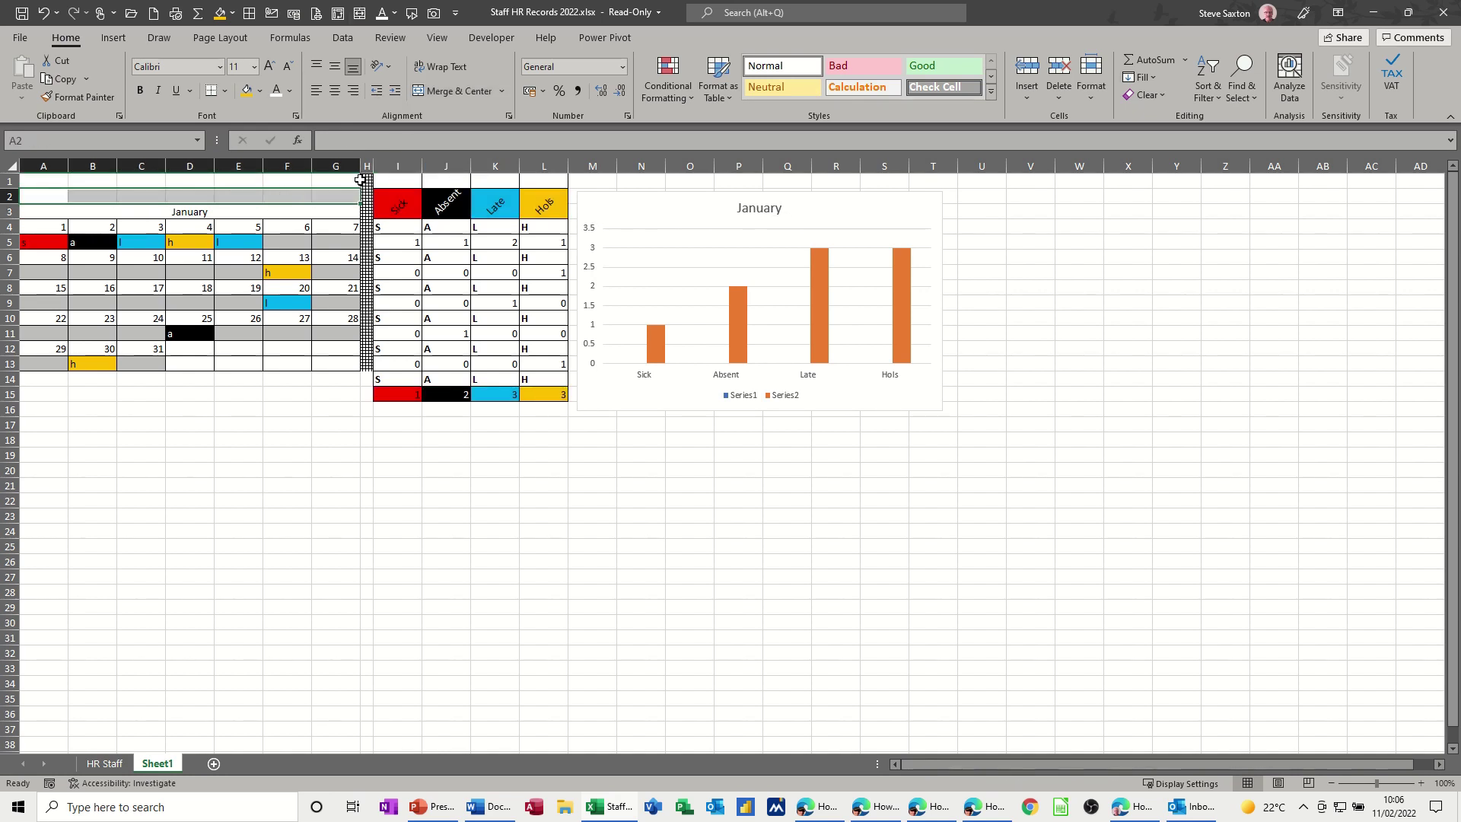
{"action": "left_click", "coordinate": [455, 90]}
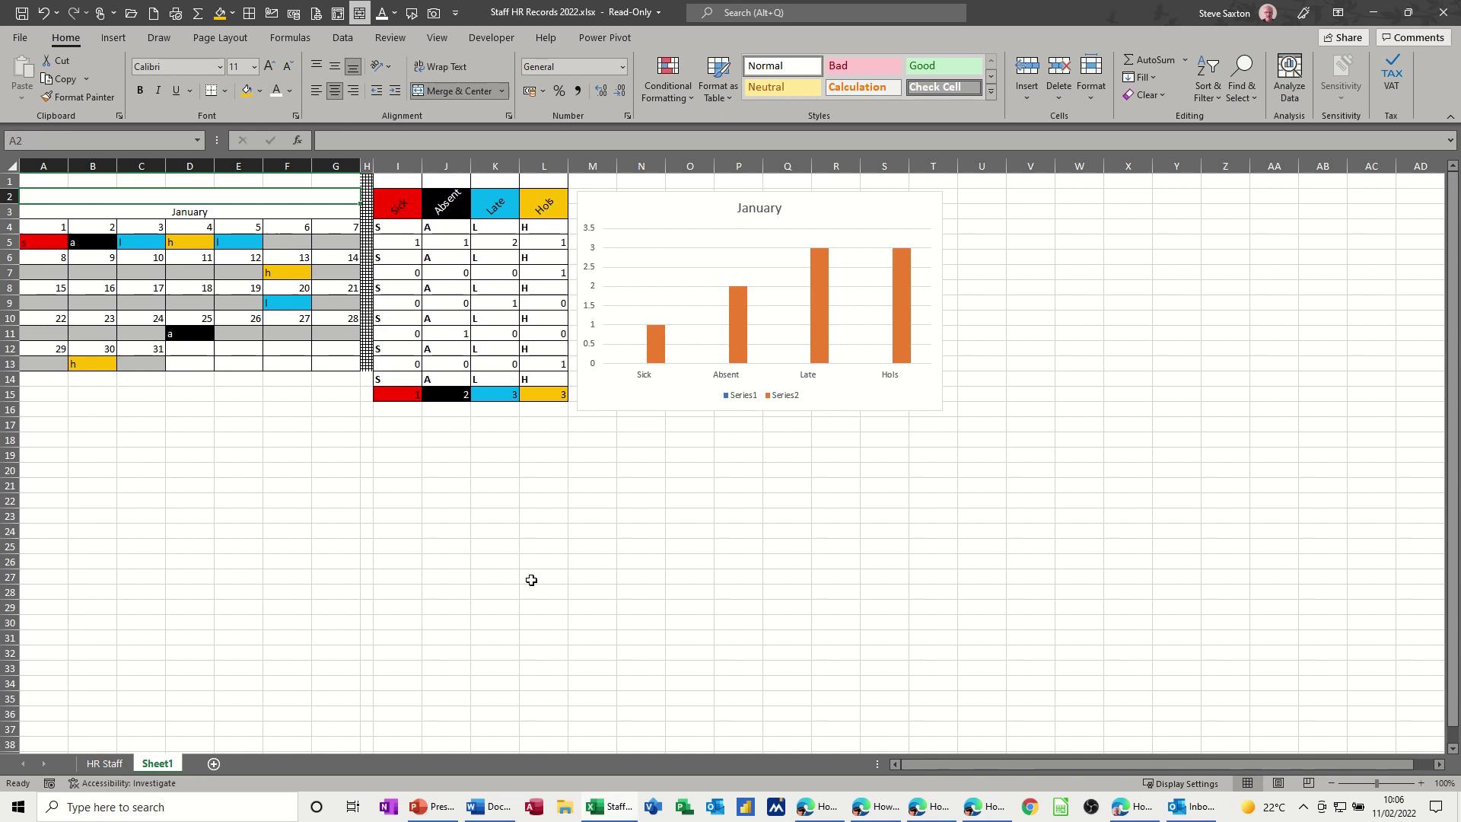
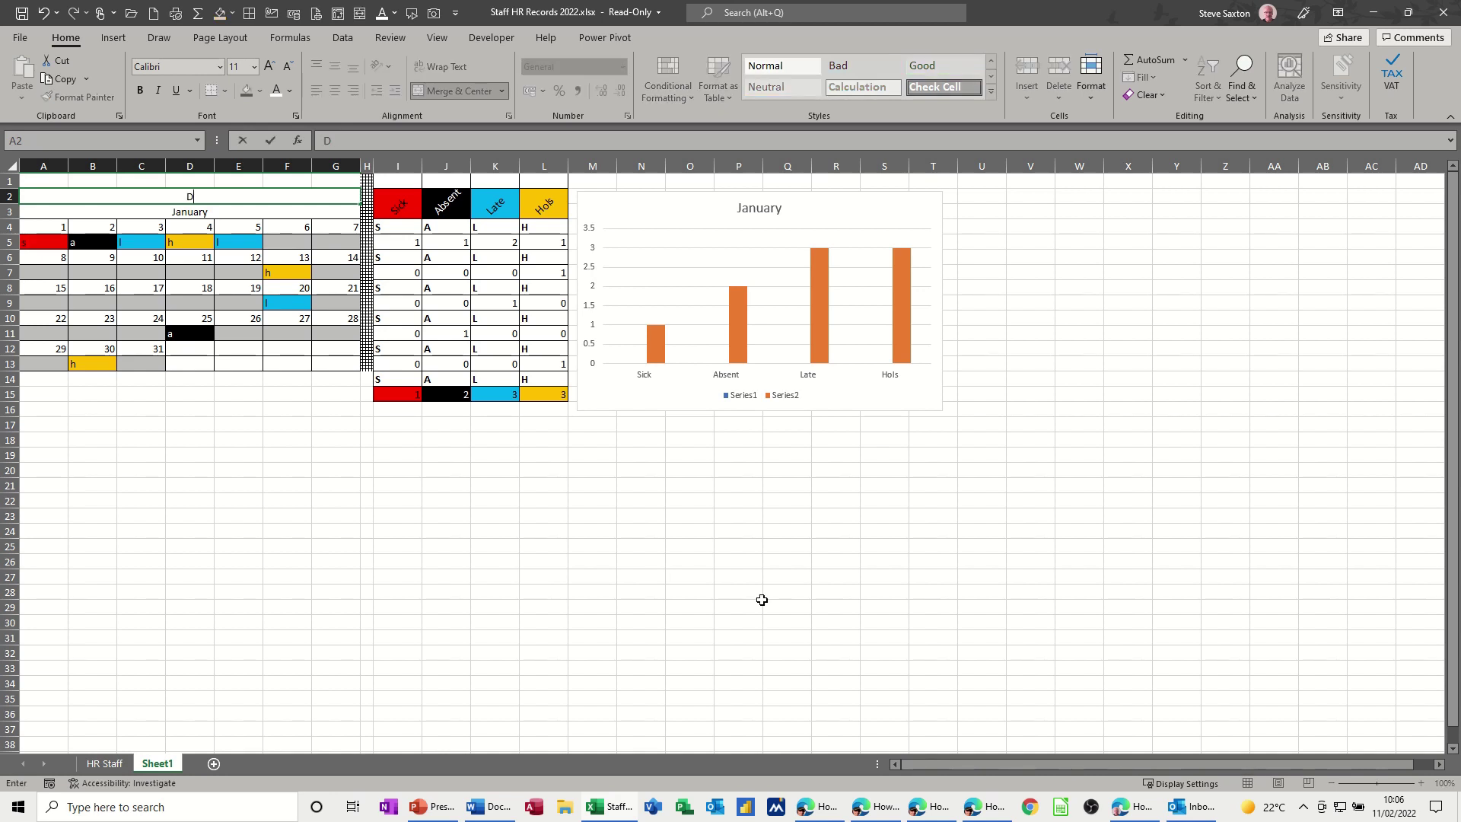
- Enter the employee's name in merged A2 and link the chart title to =Sheet1!$A$2
{"action": "left_click", "coordinate": [751, 212]}
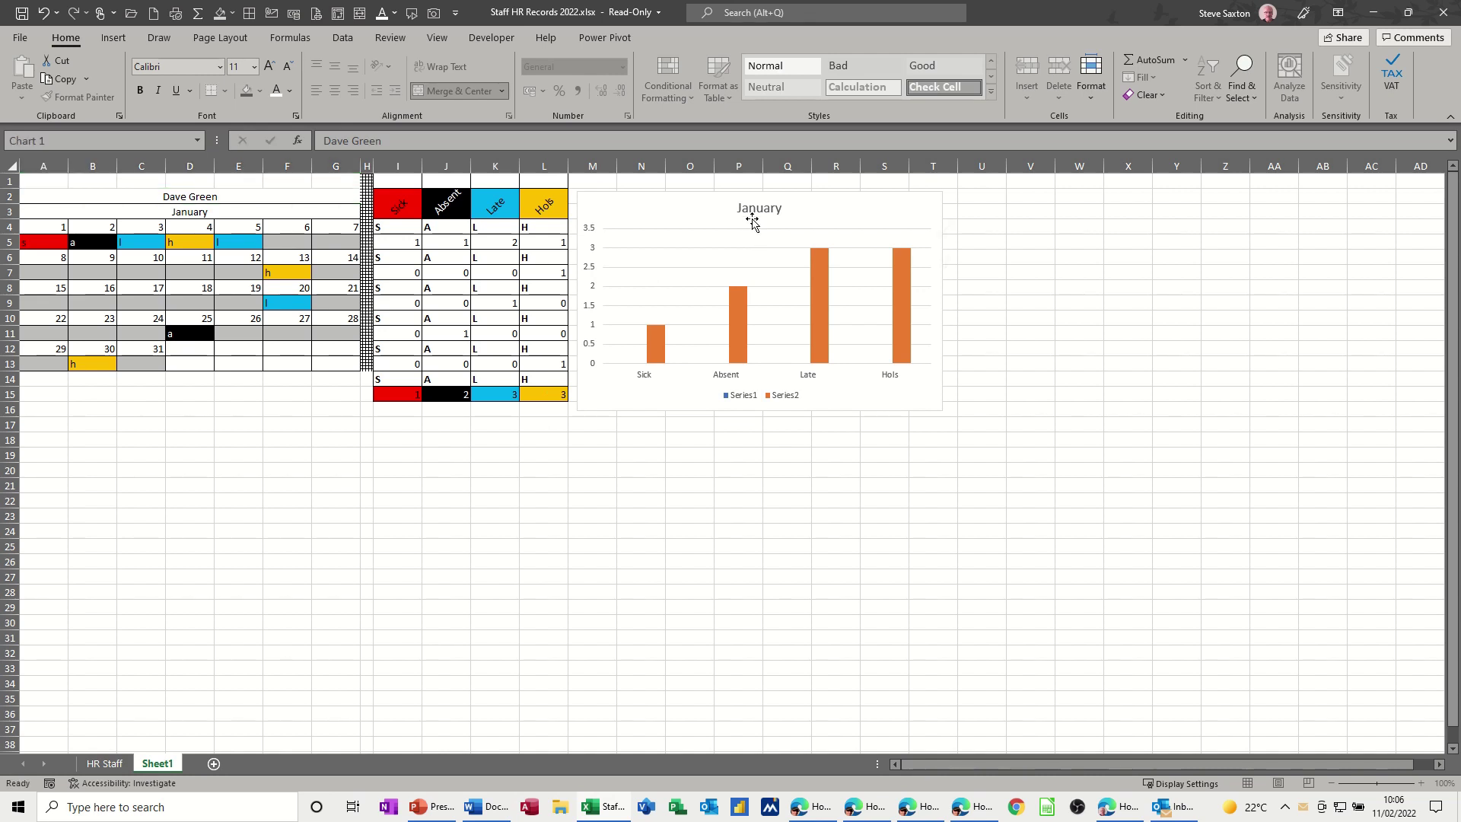
{"action": "left_click", "coordinate": [751, 212]}
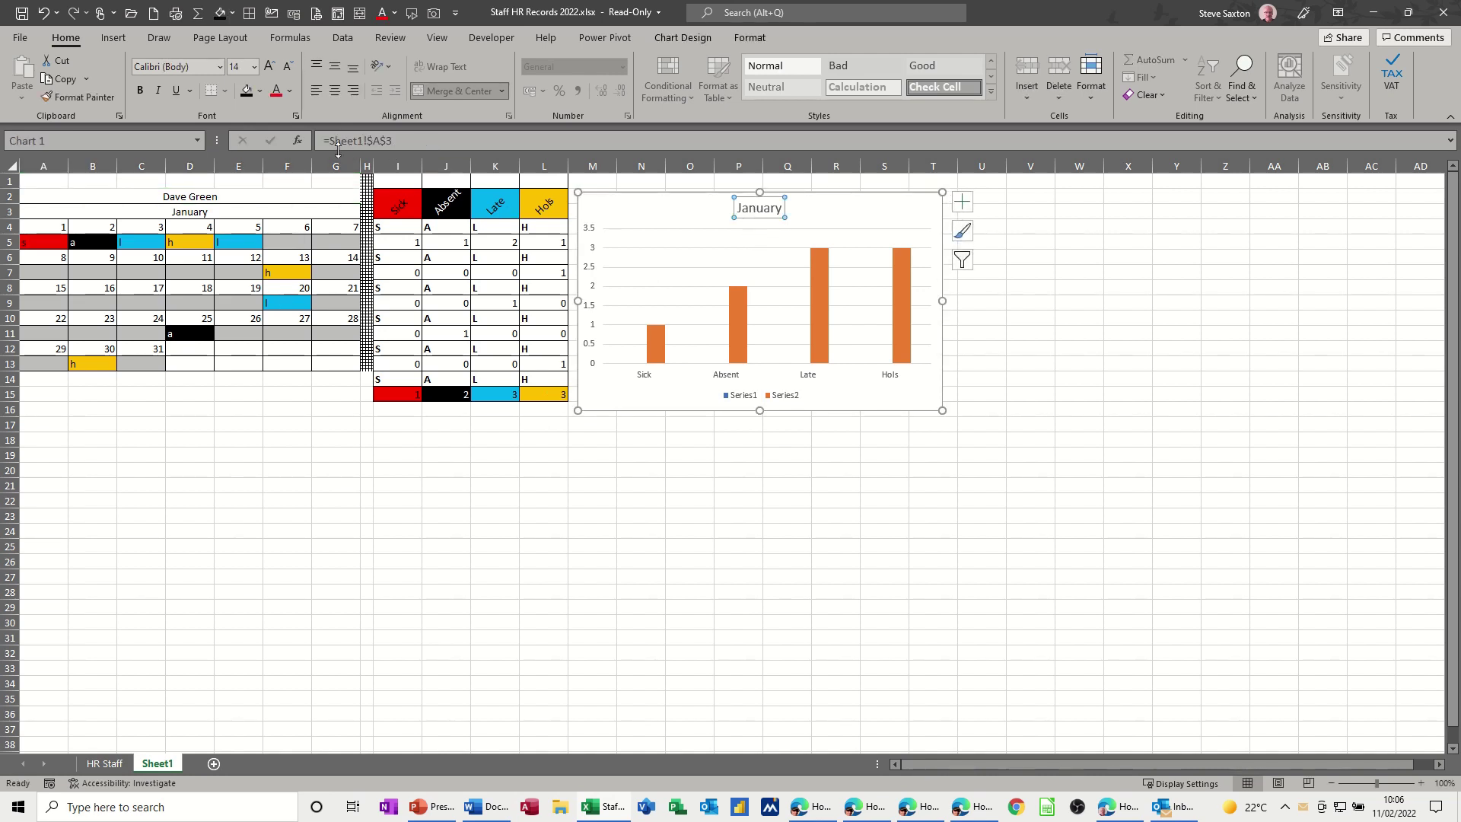
{"action": "left_click_drag", "start_coordinate": [393, 140], "coordinate": [320, 140]}
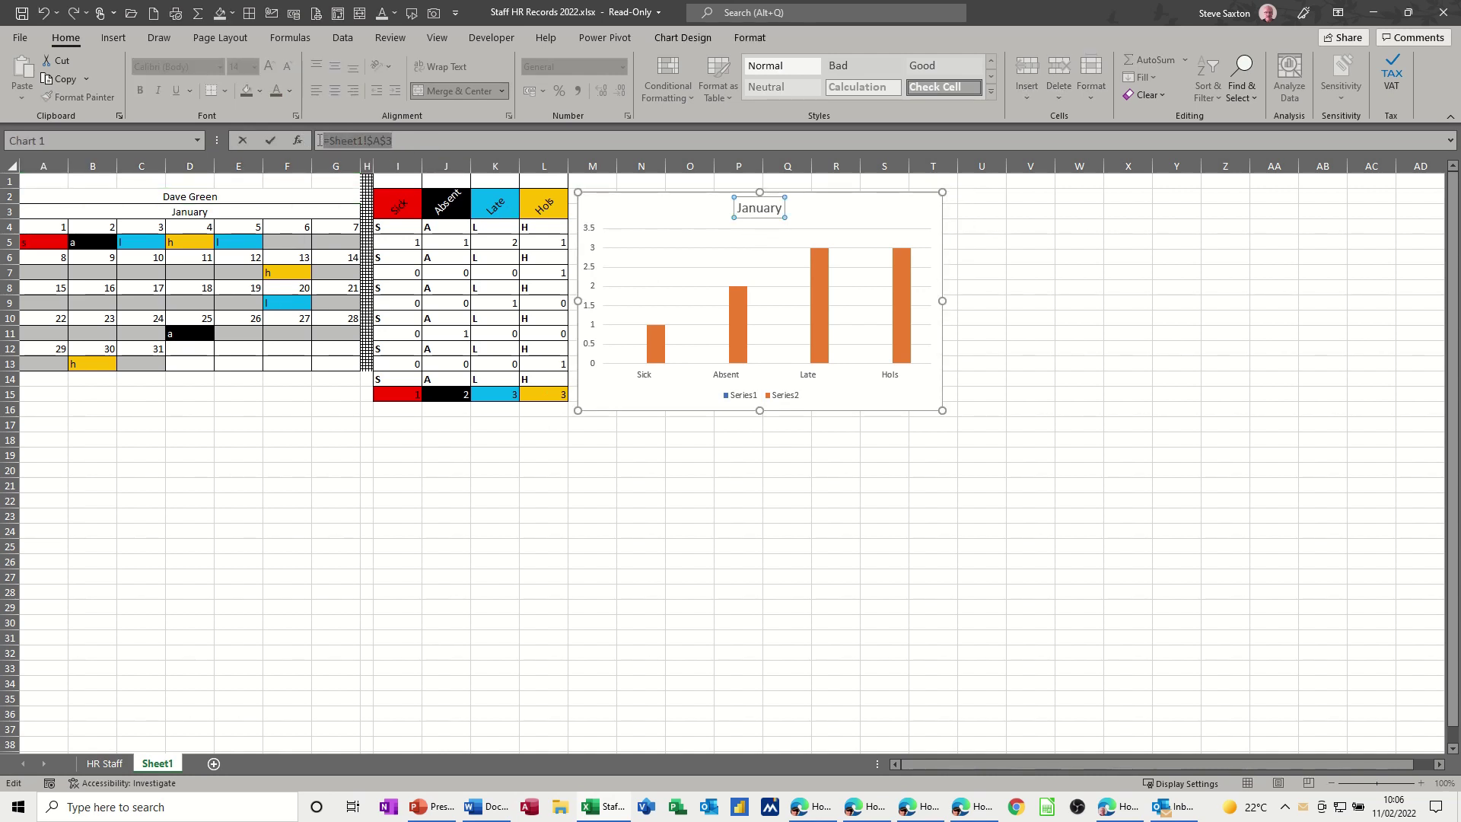
{"action": "left_click", "coordinate": [195, 199]}
{"action": "left_click", "coordinate": [271, 140]}
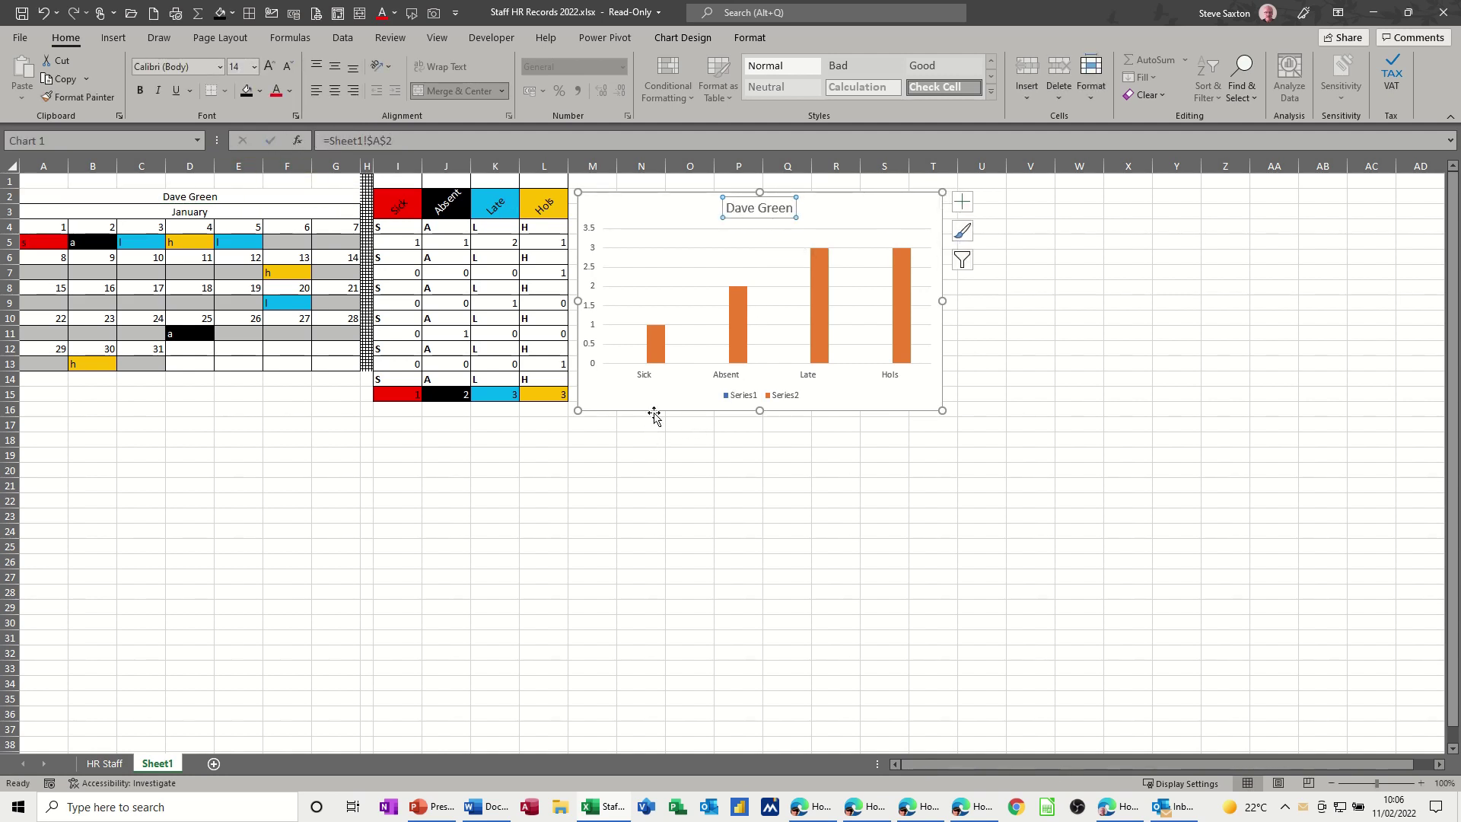
{"action": "left_click", "coordinate": [658, 347]}
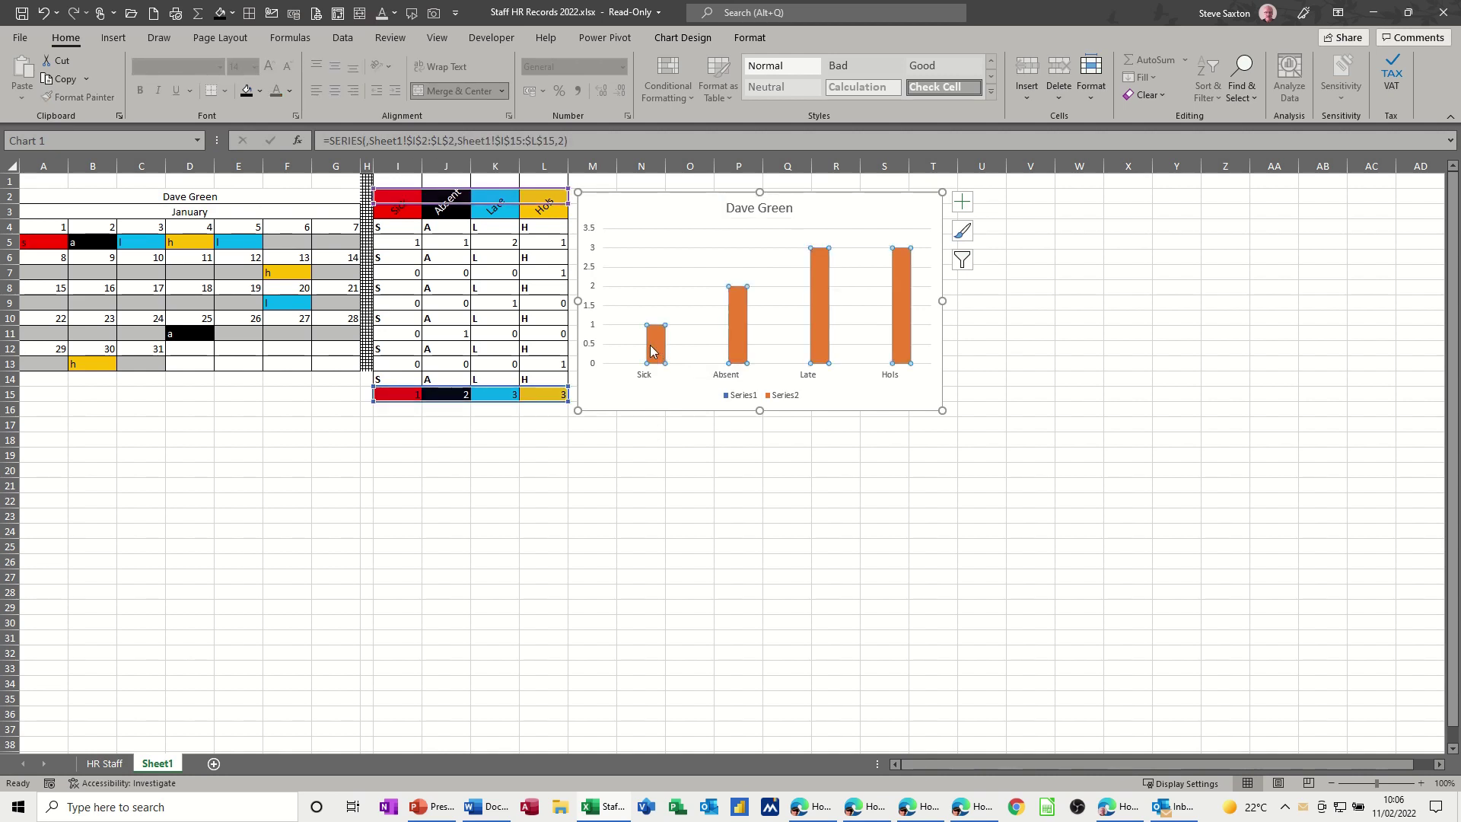
- Colour the chart's Sick bar red, Absent bar black and Late bar light blue
{"action": "left_click", "coordinate": [653, 350]}
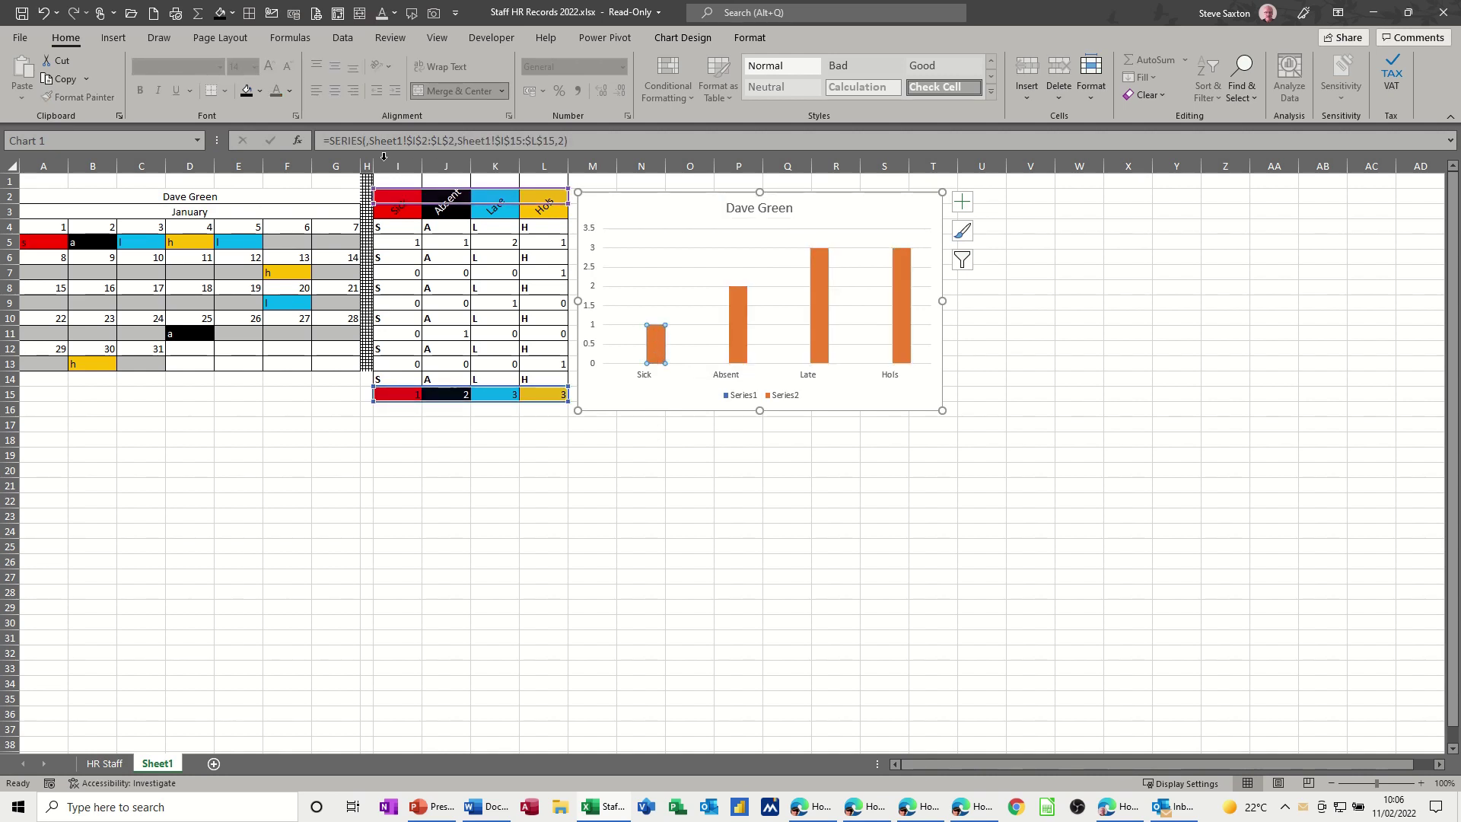
{"action": "left_click", "coordinate": [259, 91]}
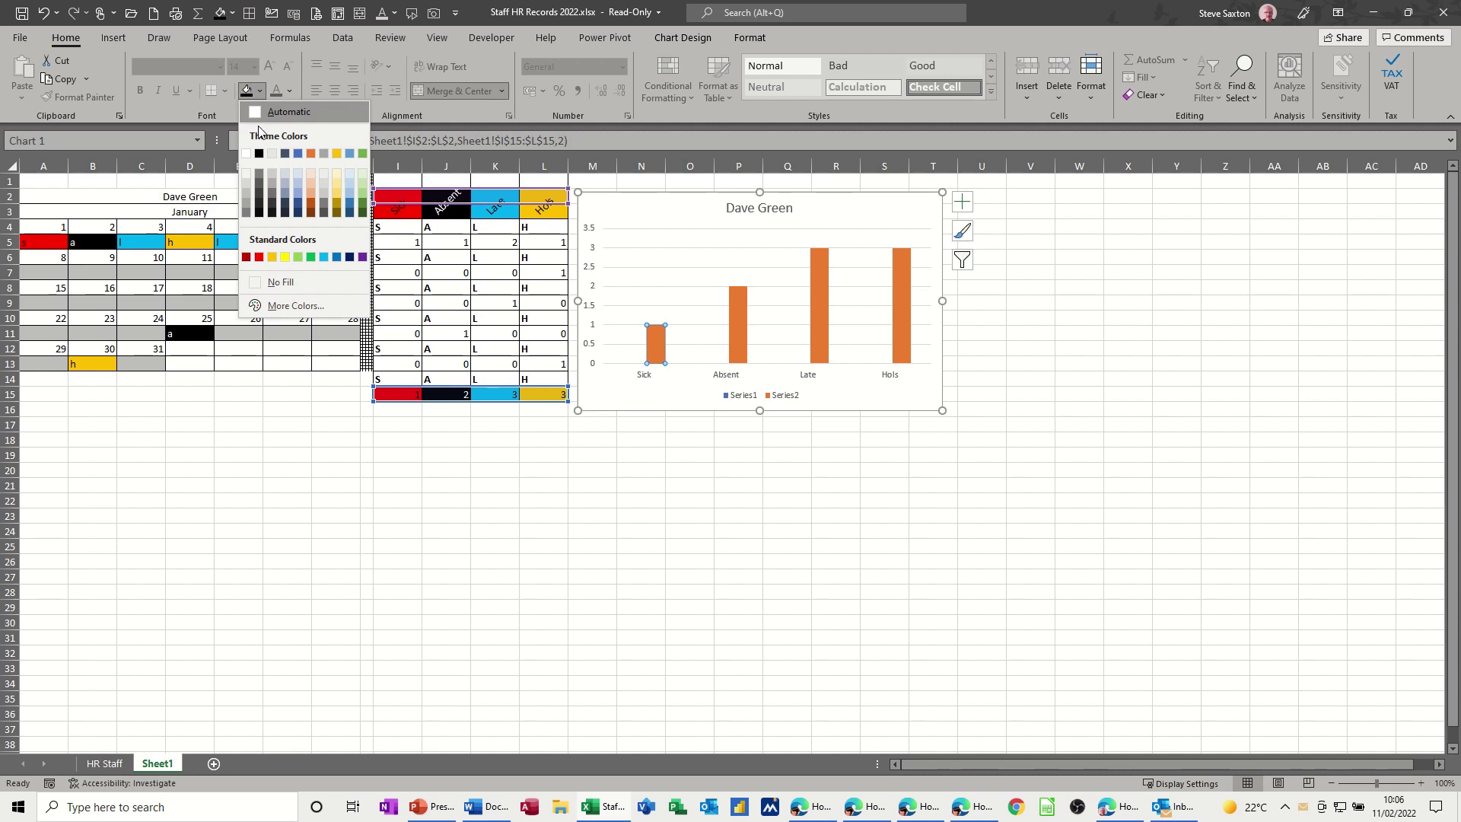
{"action": "left_click", "coordinate": [261, 259]}
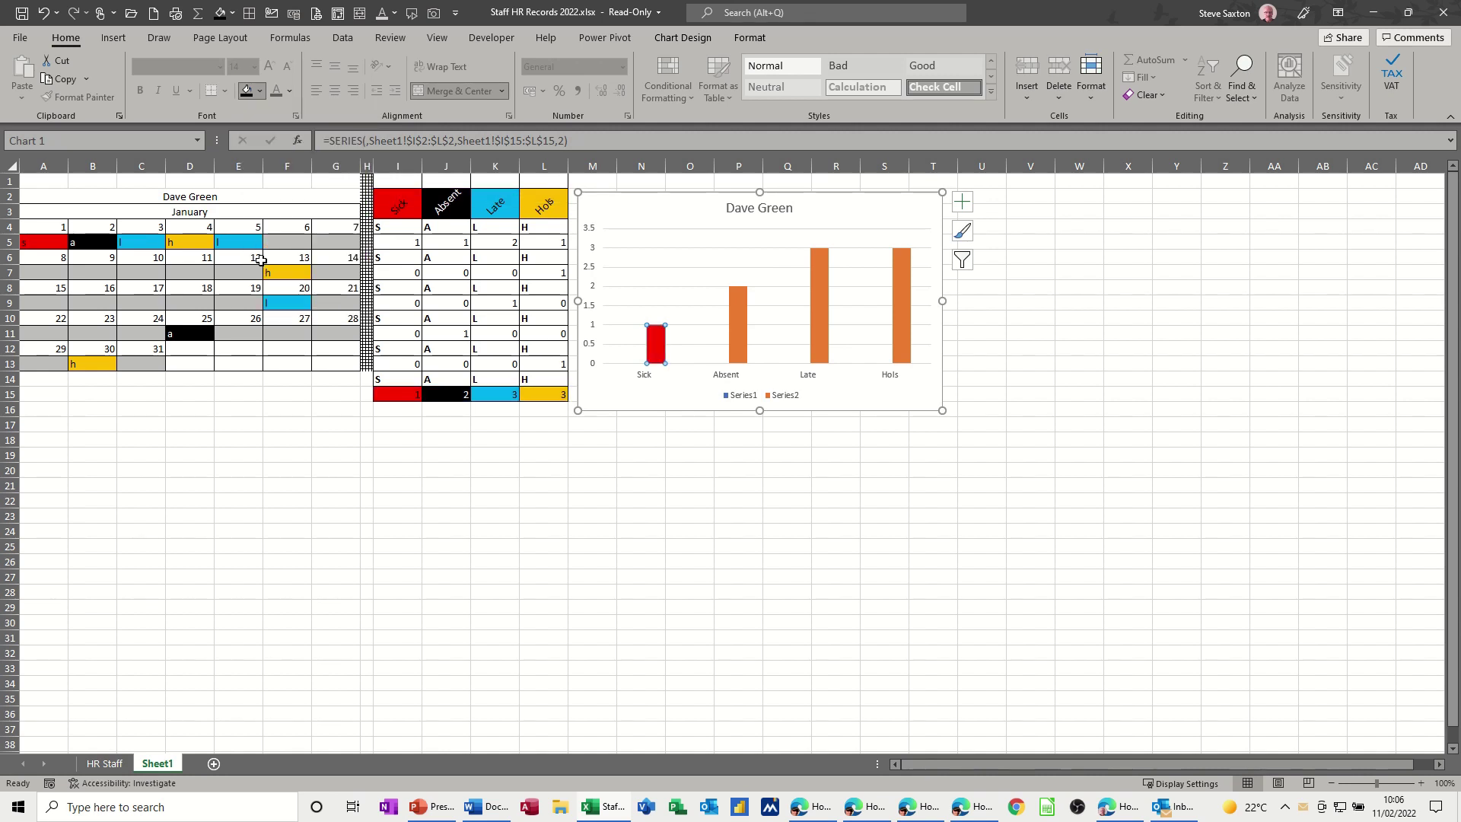
{"action": "left_click", "coordinate": [740, 338]}
{"action": "left_click", "coordinate": [258, 92]}
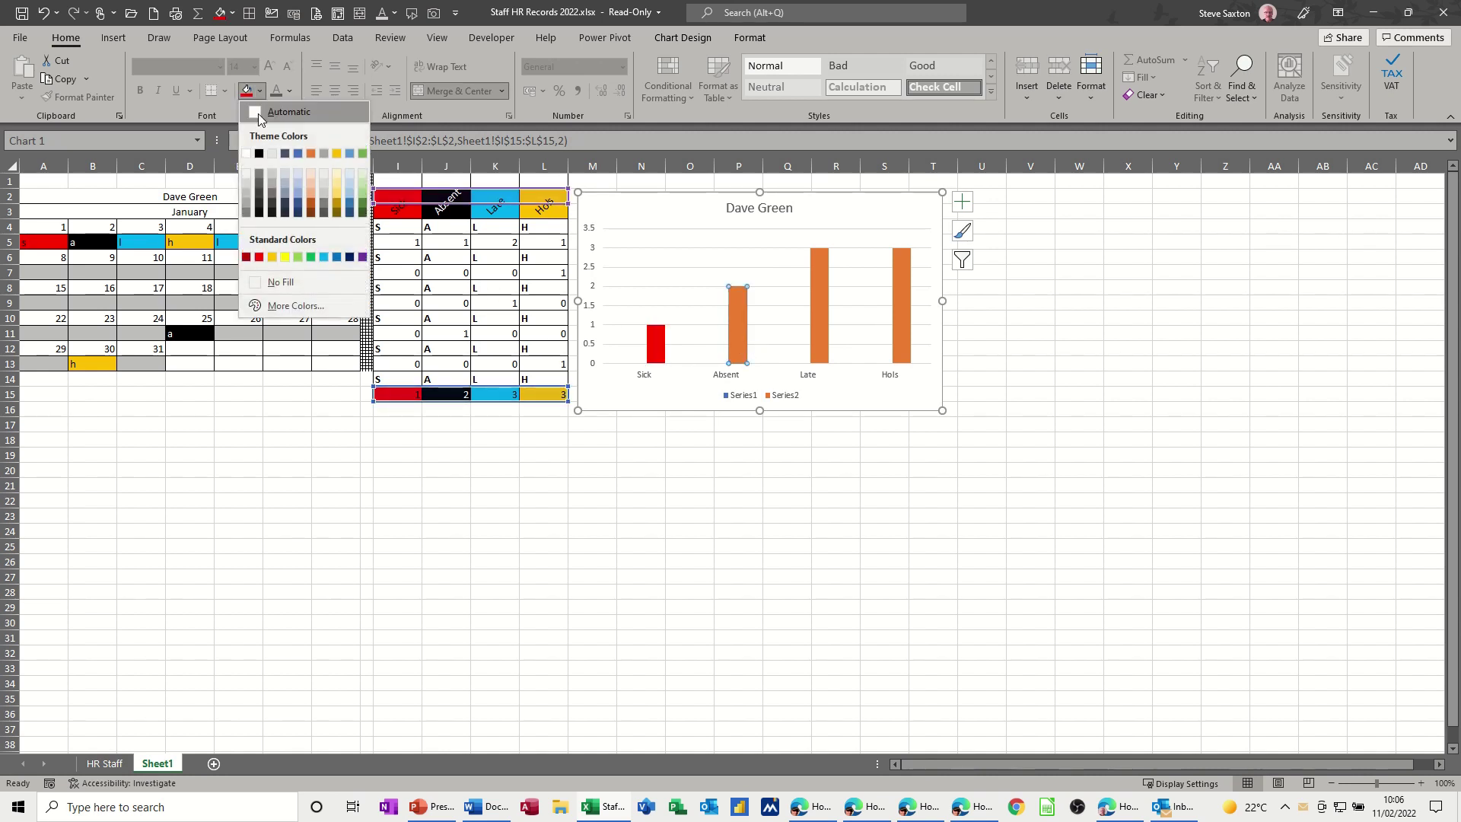
{"action": "left_click", "coordinate": [259, 152]}
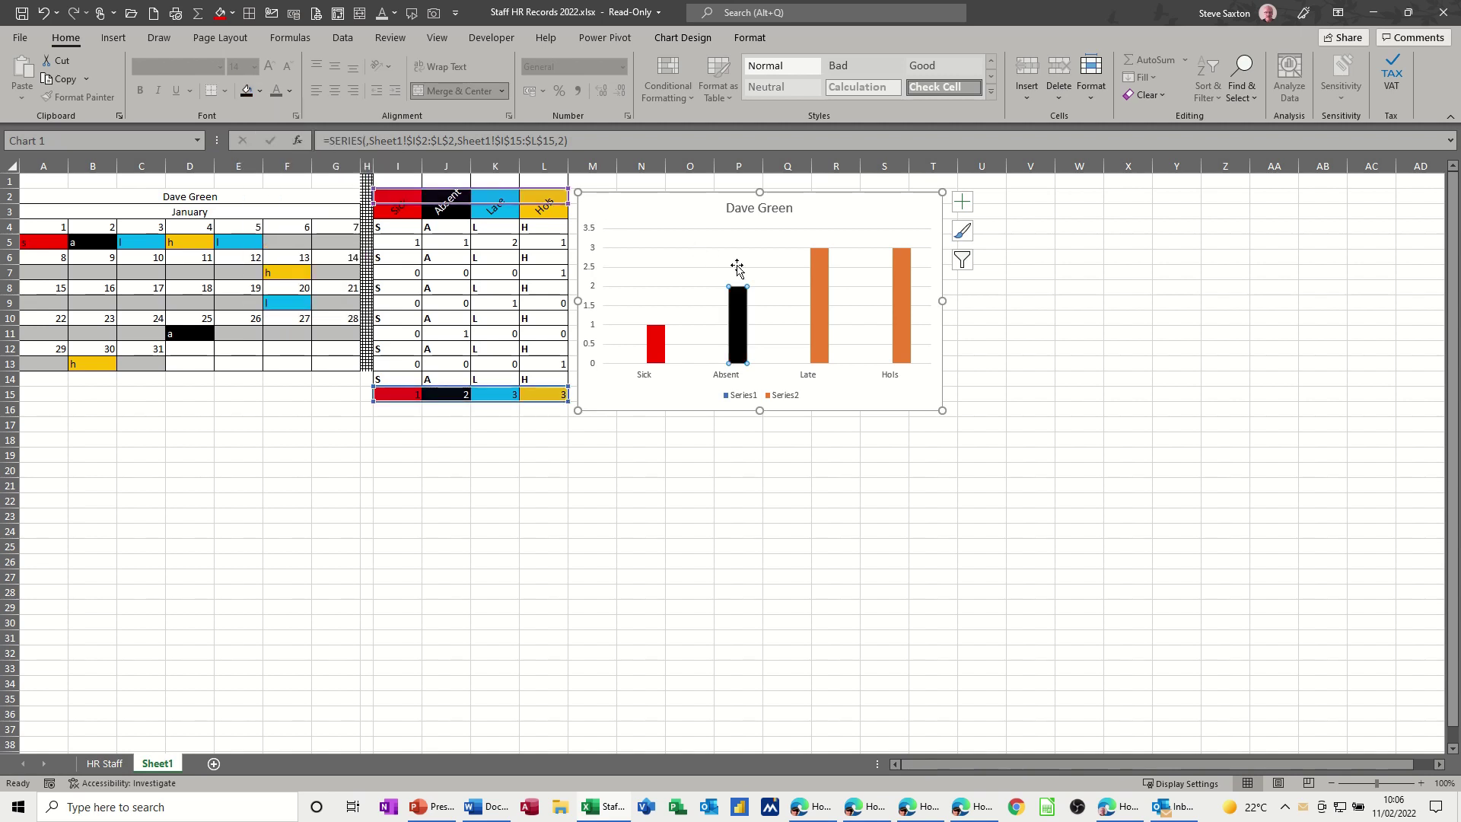
{"action": "left_click", "coordinate": [819, 311]}
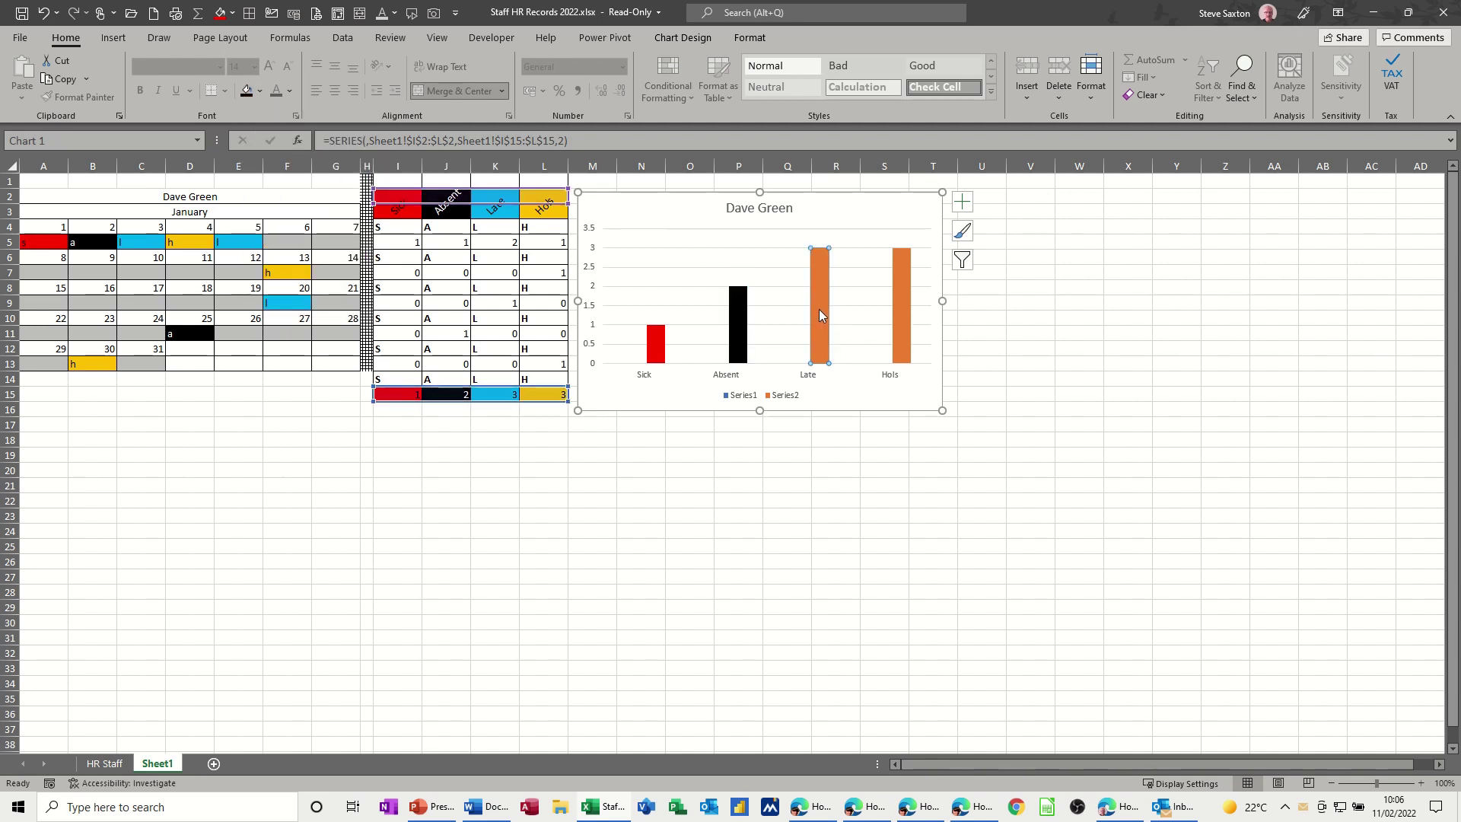
{"action": "left_click", "coordinate": [262, 94]}
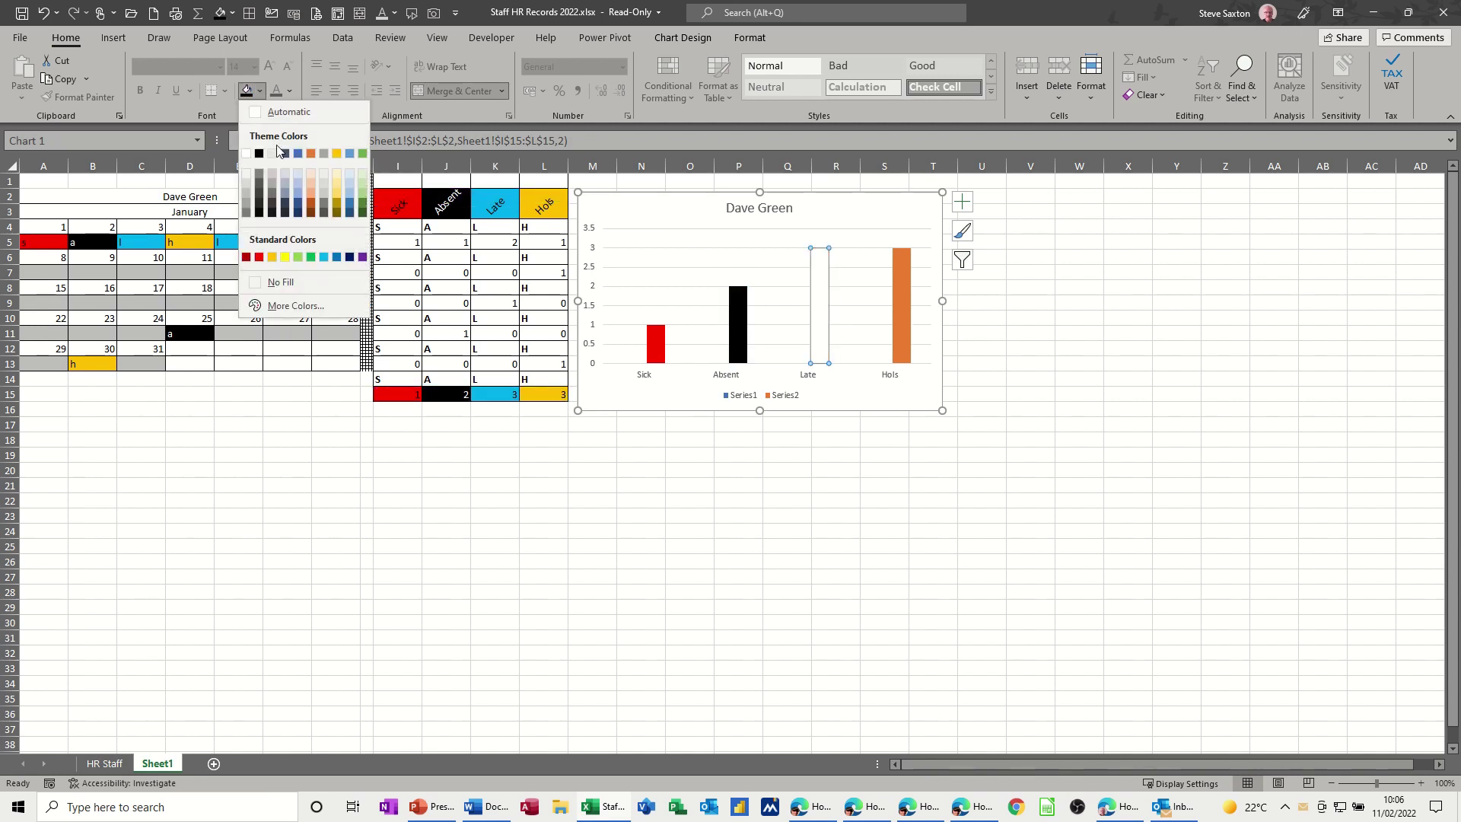
{"action": "left_click", "coordinate": [325, 257]}
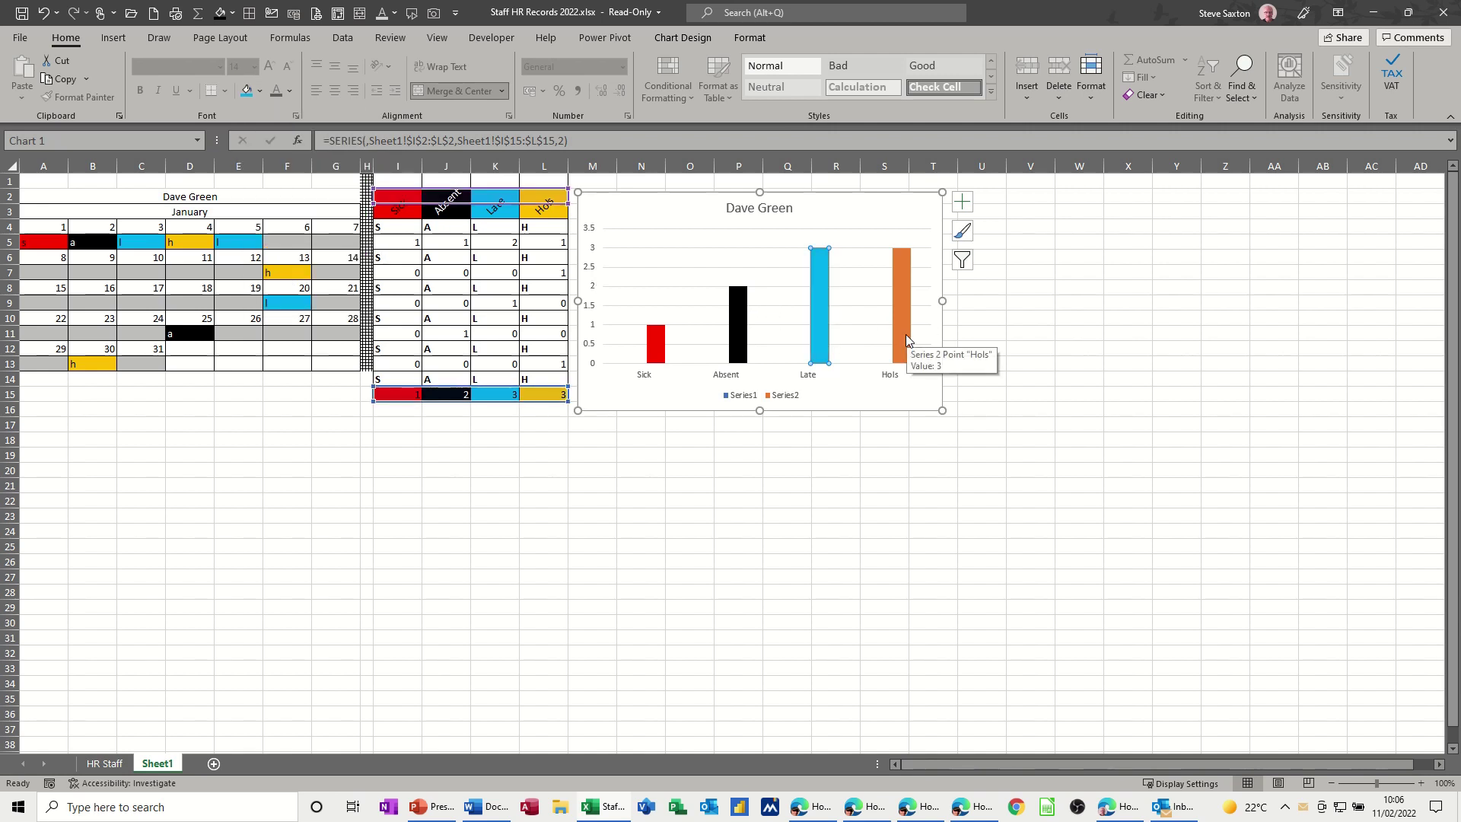
{"action": "left_click", "coordinate": [590, 465]}
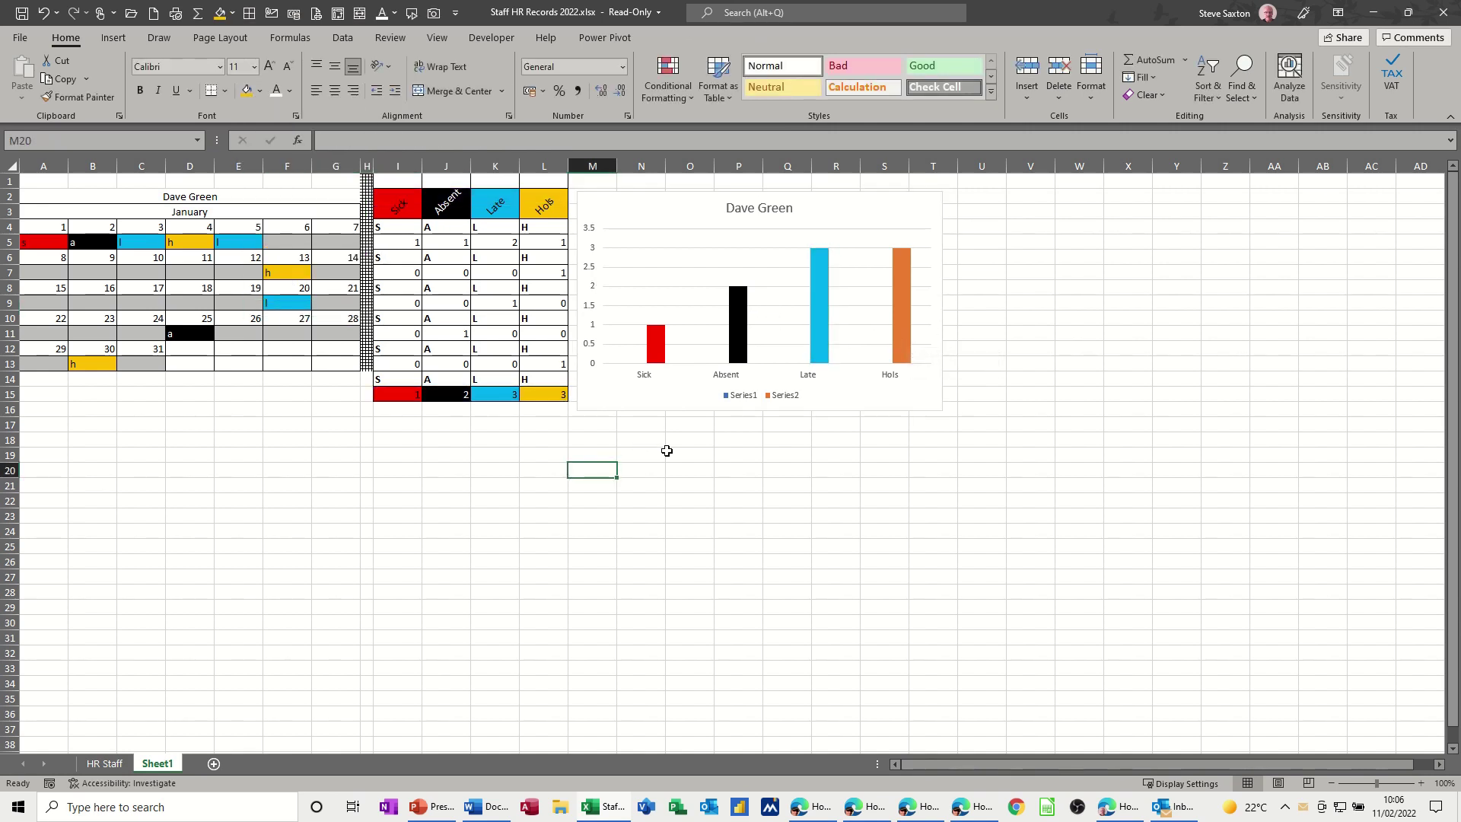
- Show data labels above the chart's bars and apply a dark chart style
{"action": "left_click", "coordinate": [868, 212]}
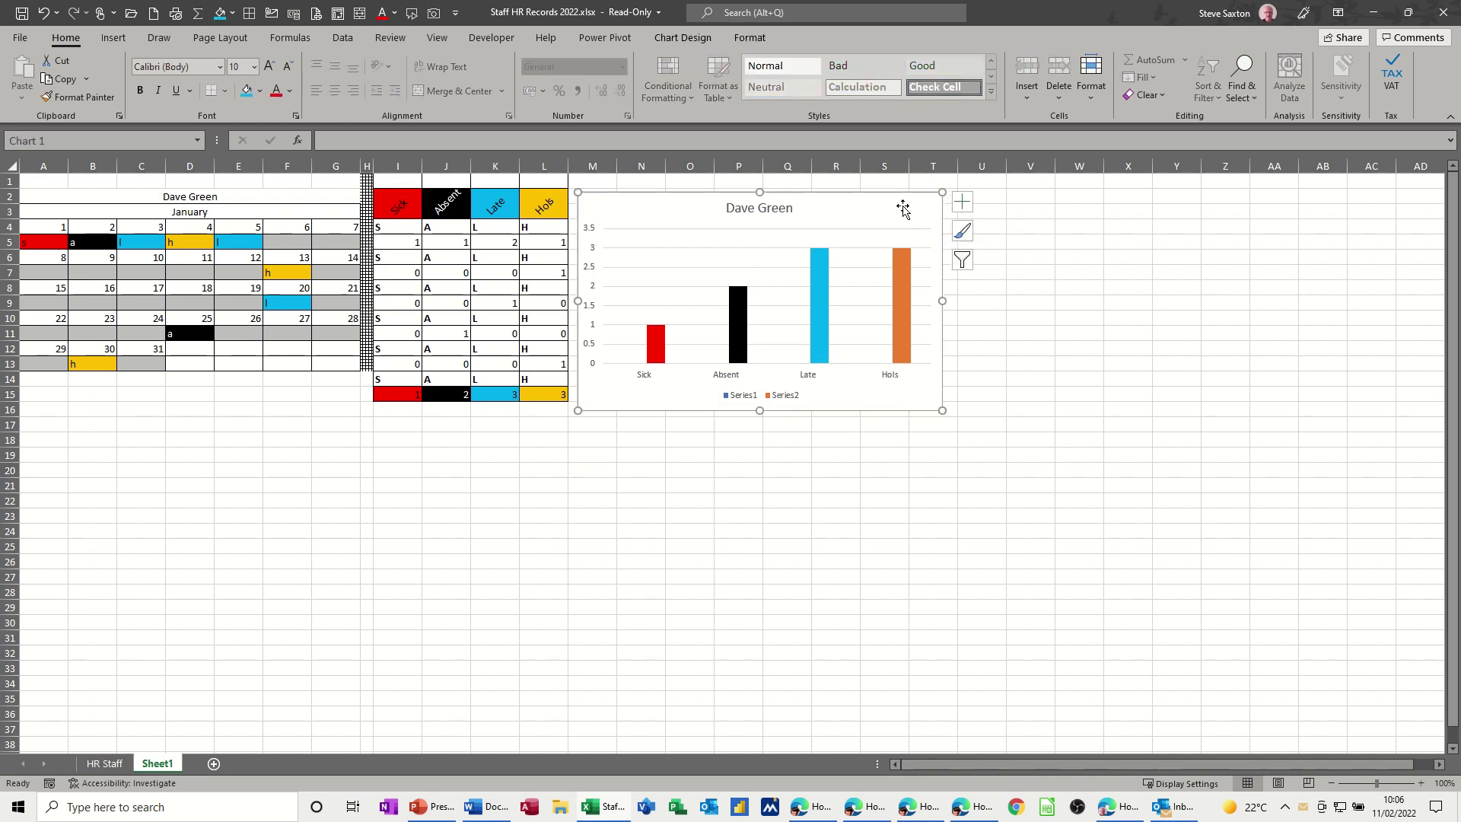
{"action": "left_click", "coordinate": [961, 213]}
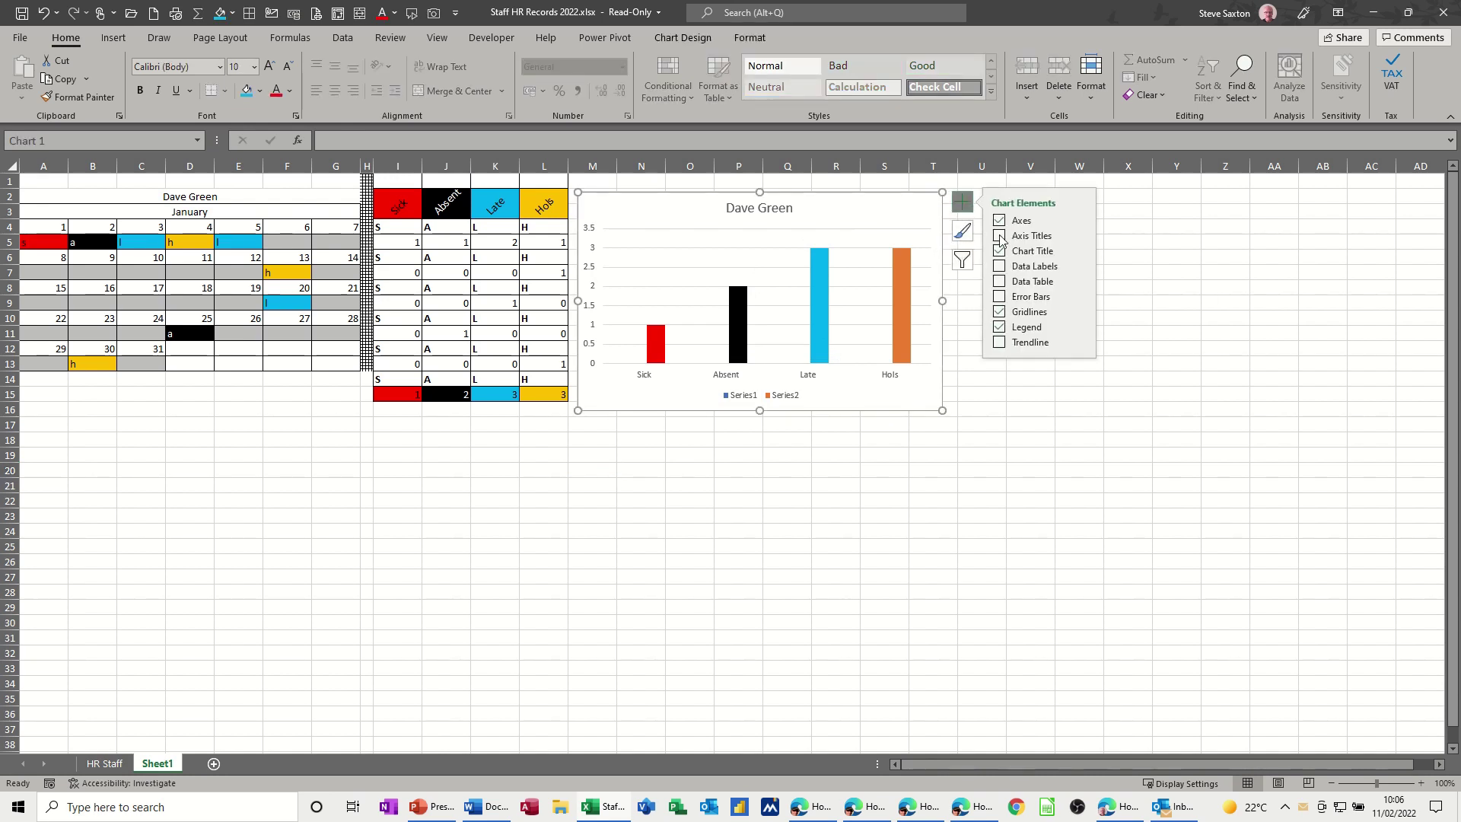
{"action": "left_click", "coordinate": [1003, 267]}
{"action": "left_click", "coordinate": [706, 46]}
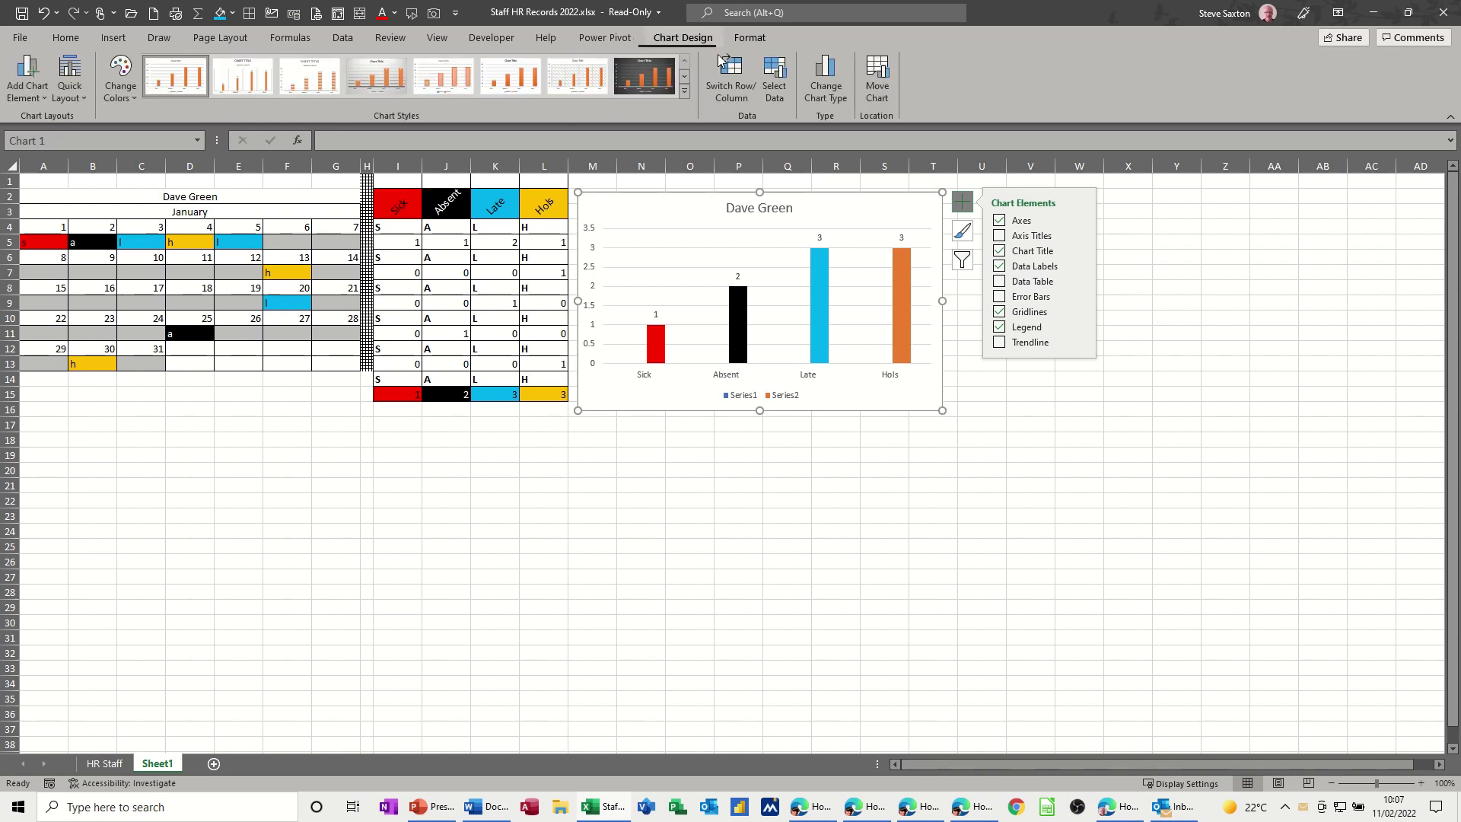
{"action": "left_click", "coordinate": [651, 81]}
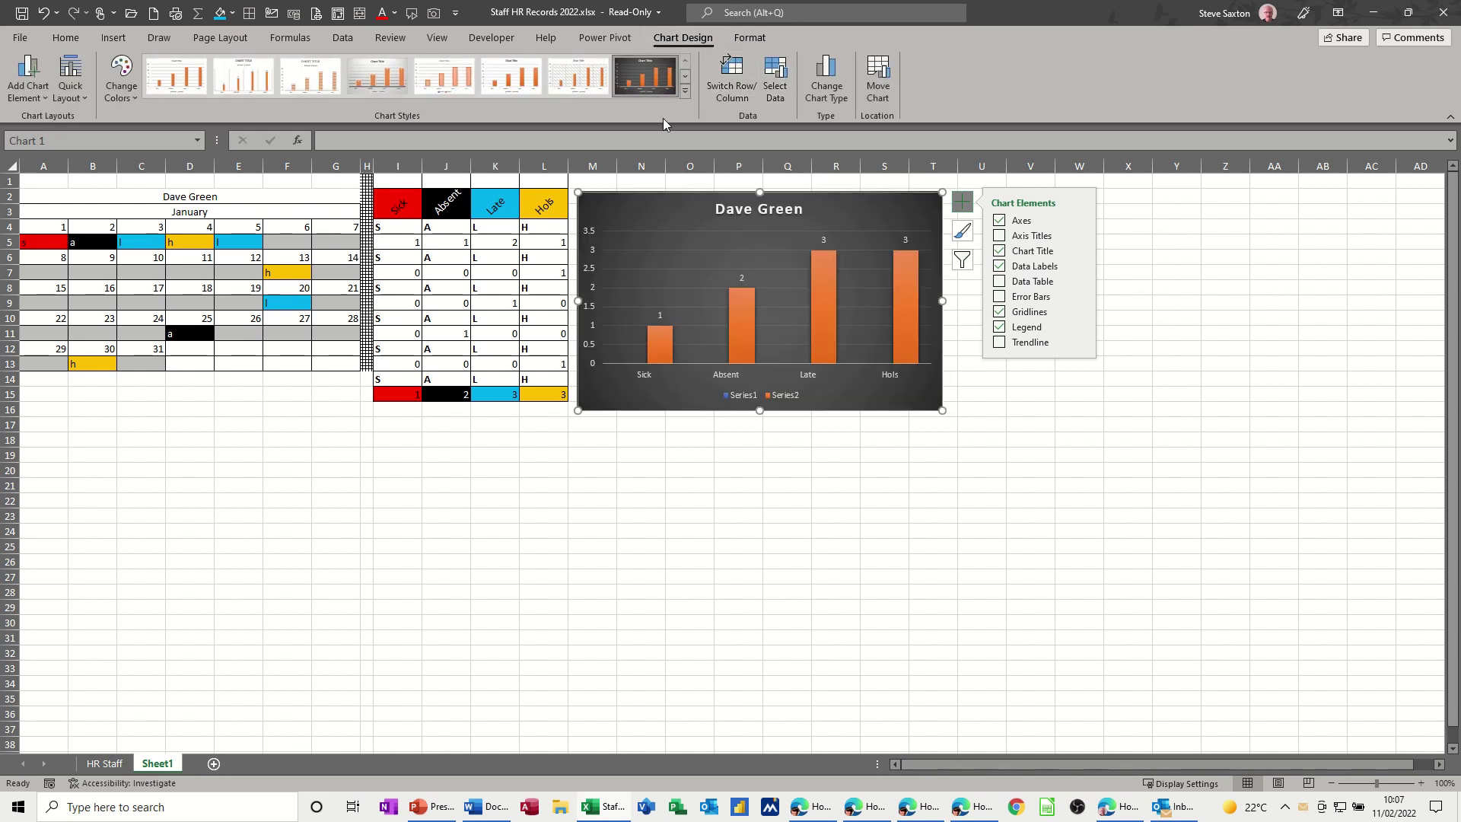
- Delete the chart legend and make the chart narrower
{"action": "left_click", "coordinate": [784, 398]}
{"action": "key", "text": "Delete"}
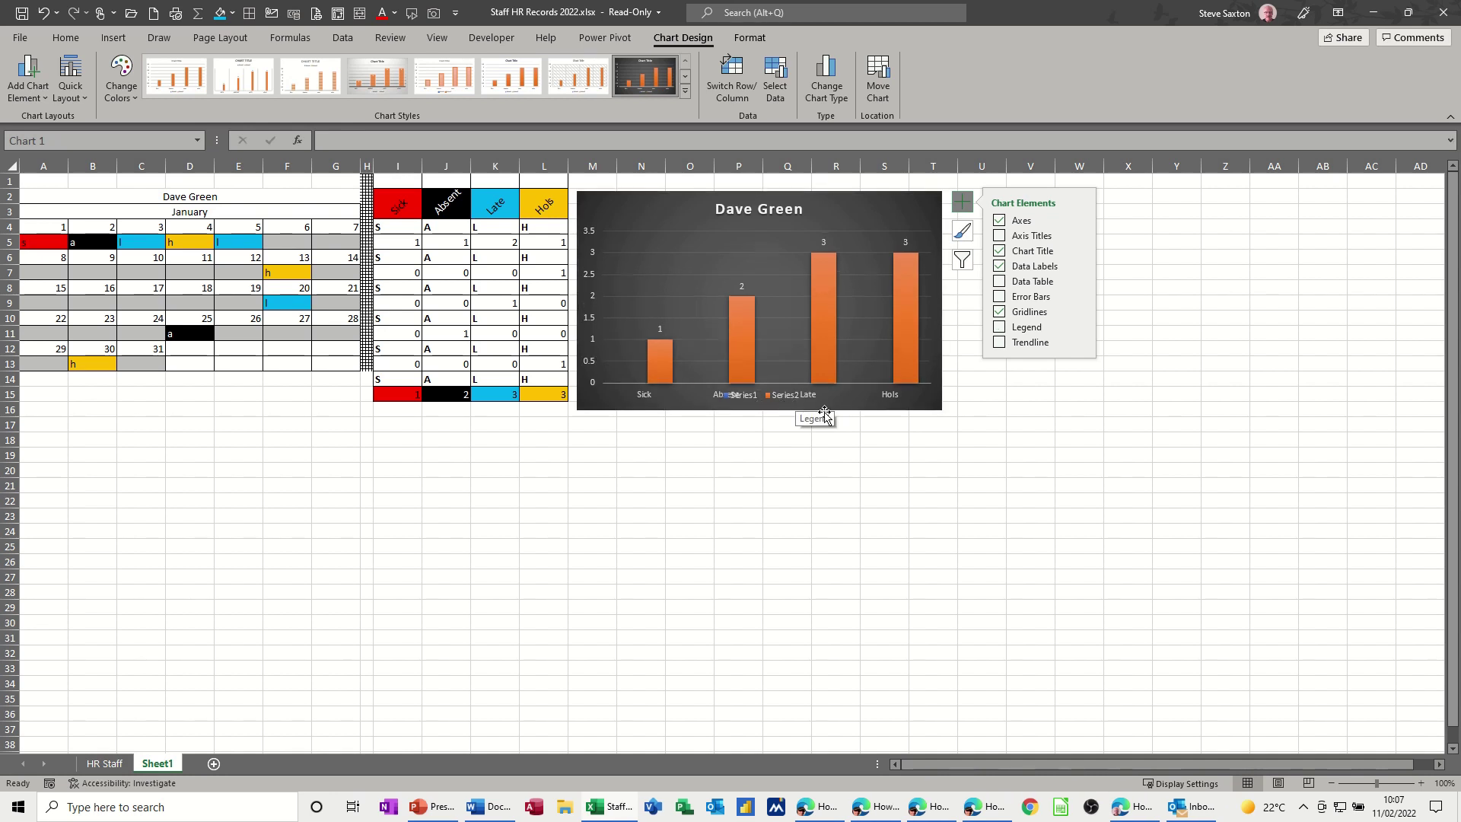
{"action": "left_click_drag", "start_coordinate": [941, 409], "coordinate": [753, 385]}
- Size the chart to 6 cm high by 6 cm wide and move it against the tally table
{"action": "left_click", "coordinate": [764, 42]}
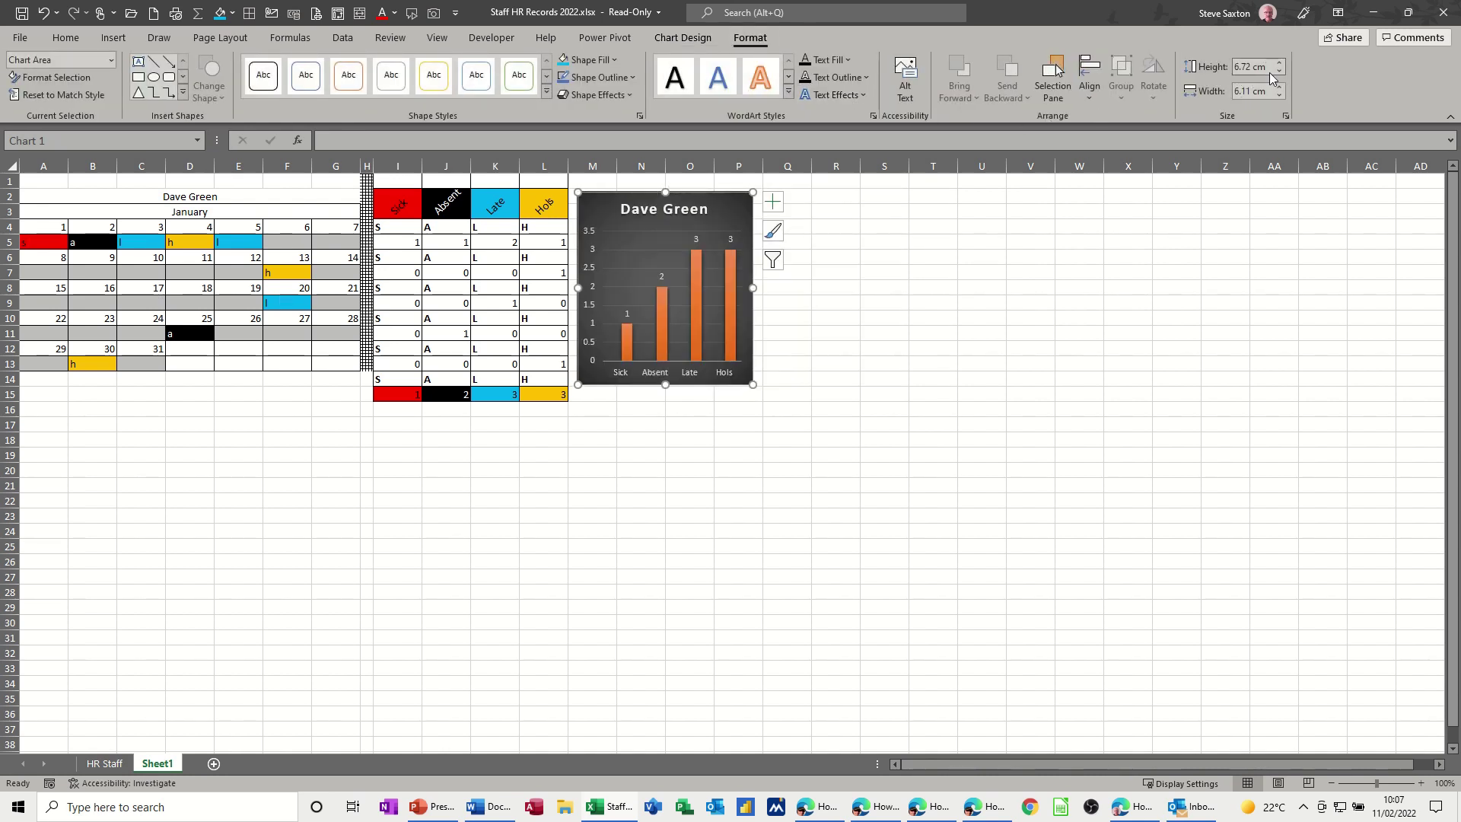
{"action": "left_click", "coordinate": [1286, 116]}
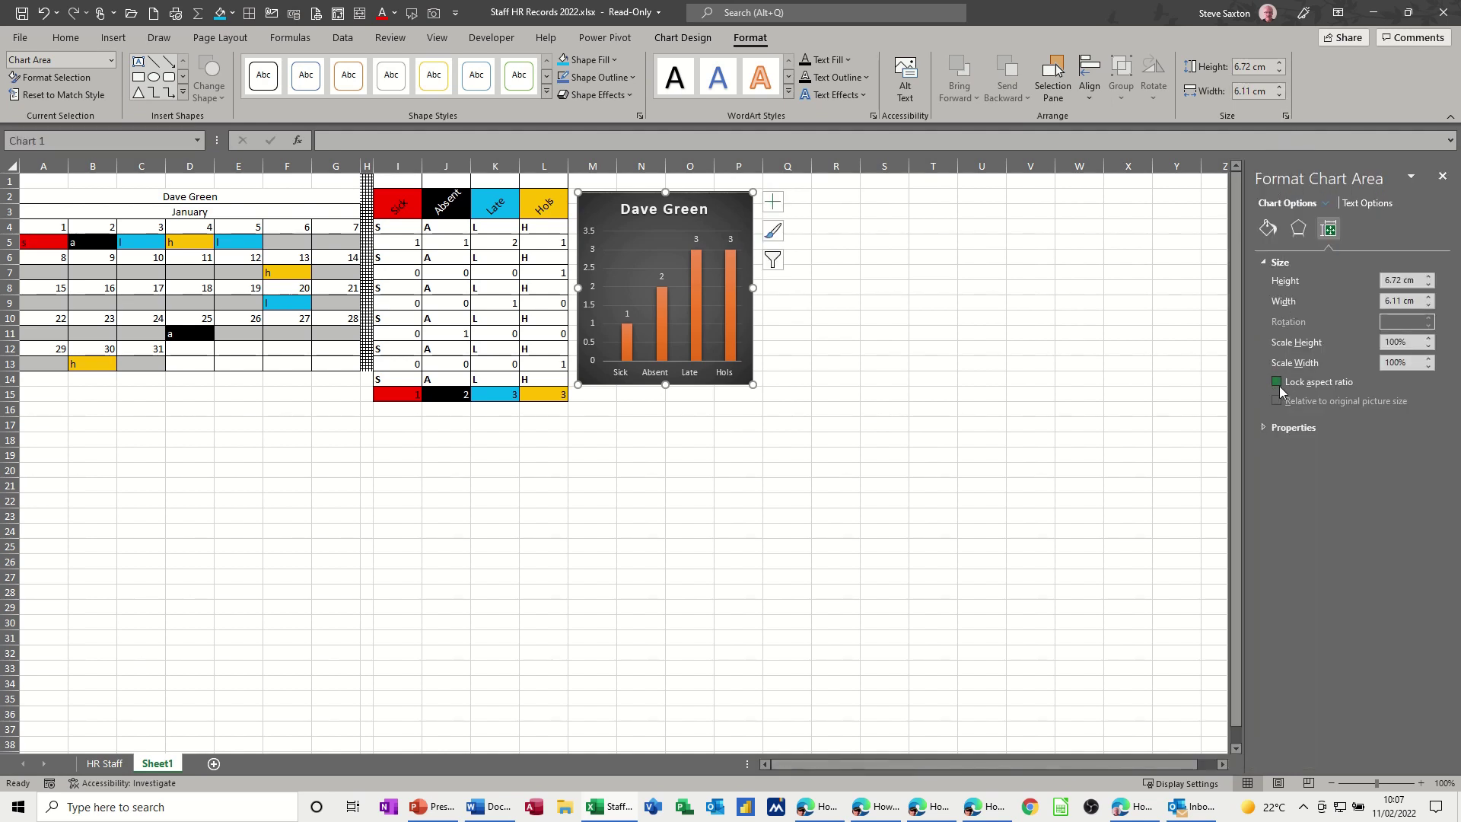
{"action": "left_click", "coordinate": [1267, 68]}
{"action": "type", "text": "6"}
{"action": "key", "text": "Tab"}
{"action": "type", "text": "6"}
{"action": "key", "text": "Return"}
{"action": "left_click", "coordinate": [933, 272]}
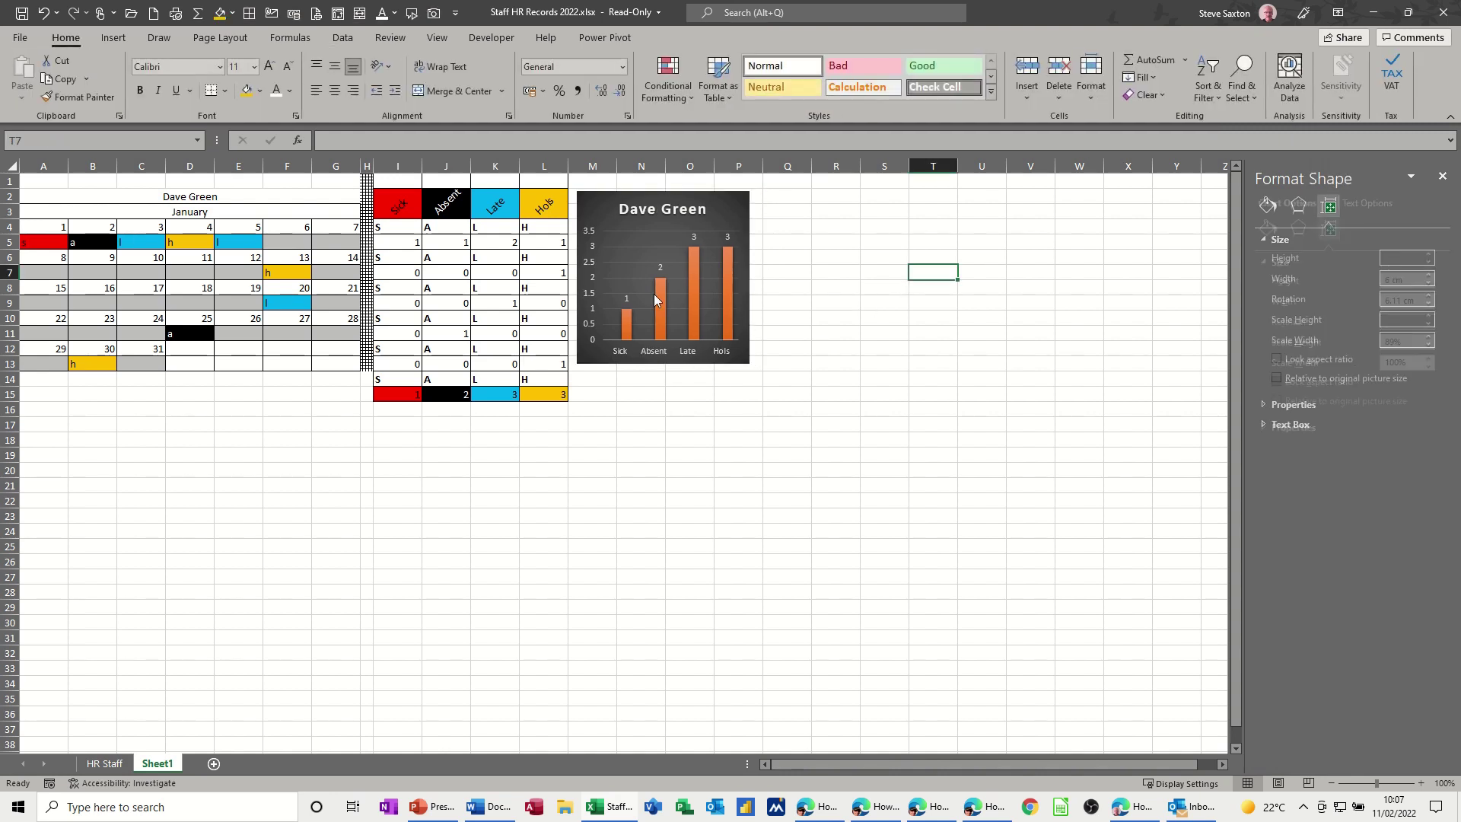
{"action": "left_click_drag", "start_coordinate": [740, 200], "coordinate": [737, 219]}
- Re-enter 6 cm for the chart's height and width
{"action": "left_click", "coordinate": [1255, 68]}
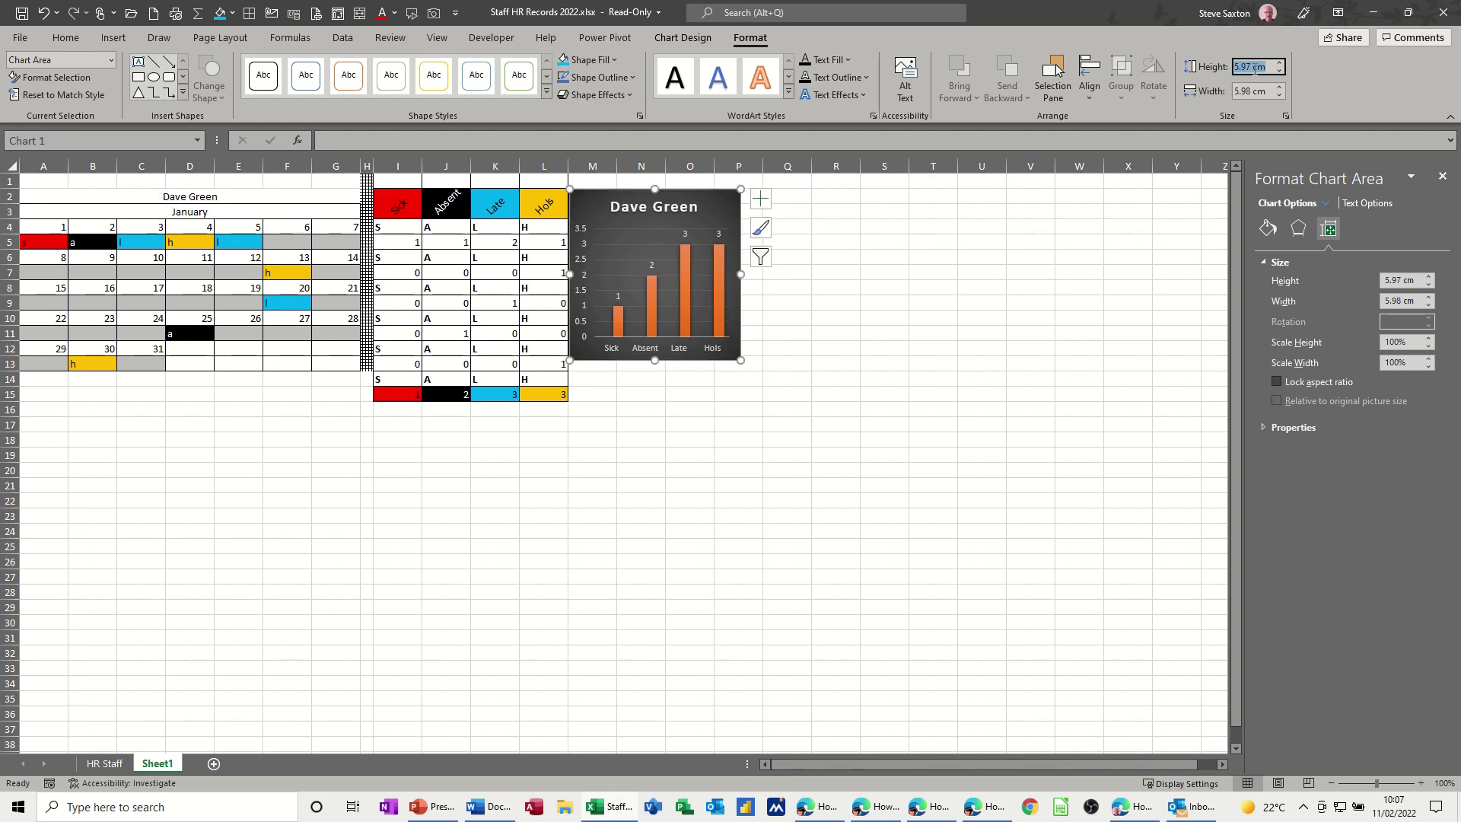
{"action": "type", "text": "6"}
{"action": "key", "text": "Tab"}
{"action": "type", "text": "6"}
{"action": "left_click", "coordinate": [1018, 253]}
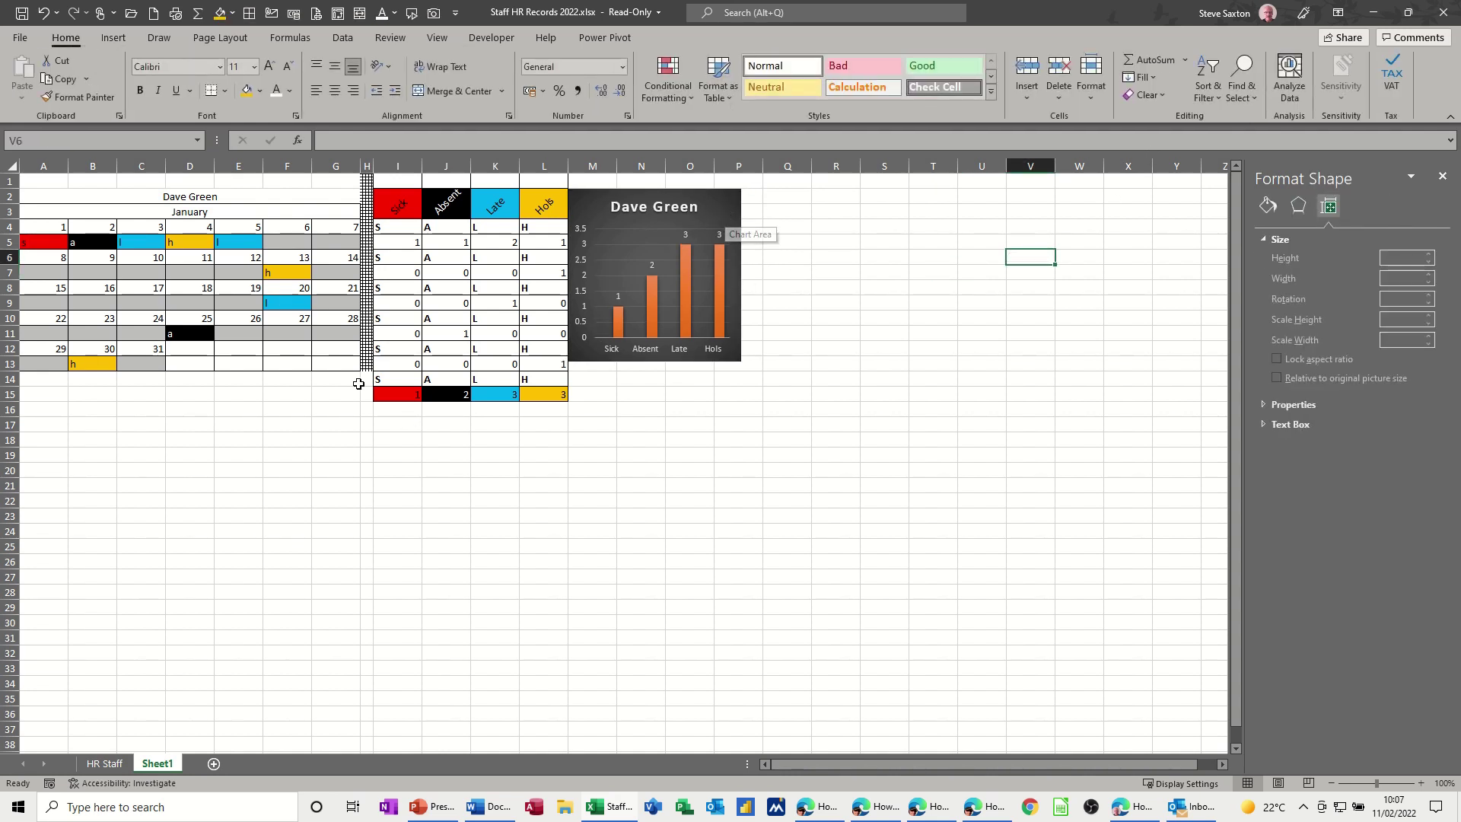
{"action": "left_click", "coordinate": [337, 191]}
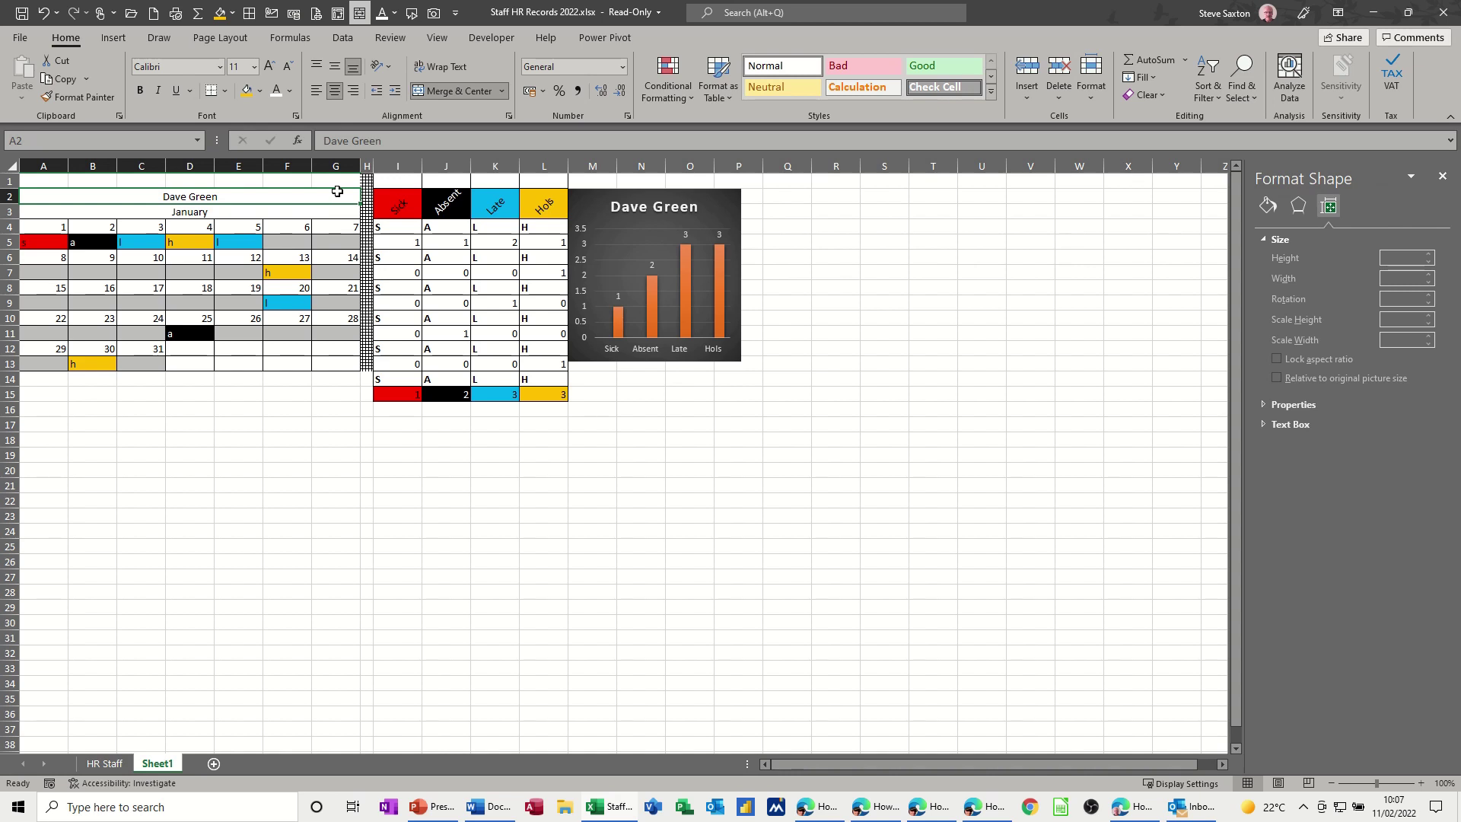
- Shade the merged employee-name title cell A2 grey
{"action": "left_click", "coordinate": [259, 90]}
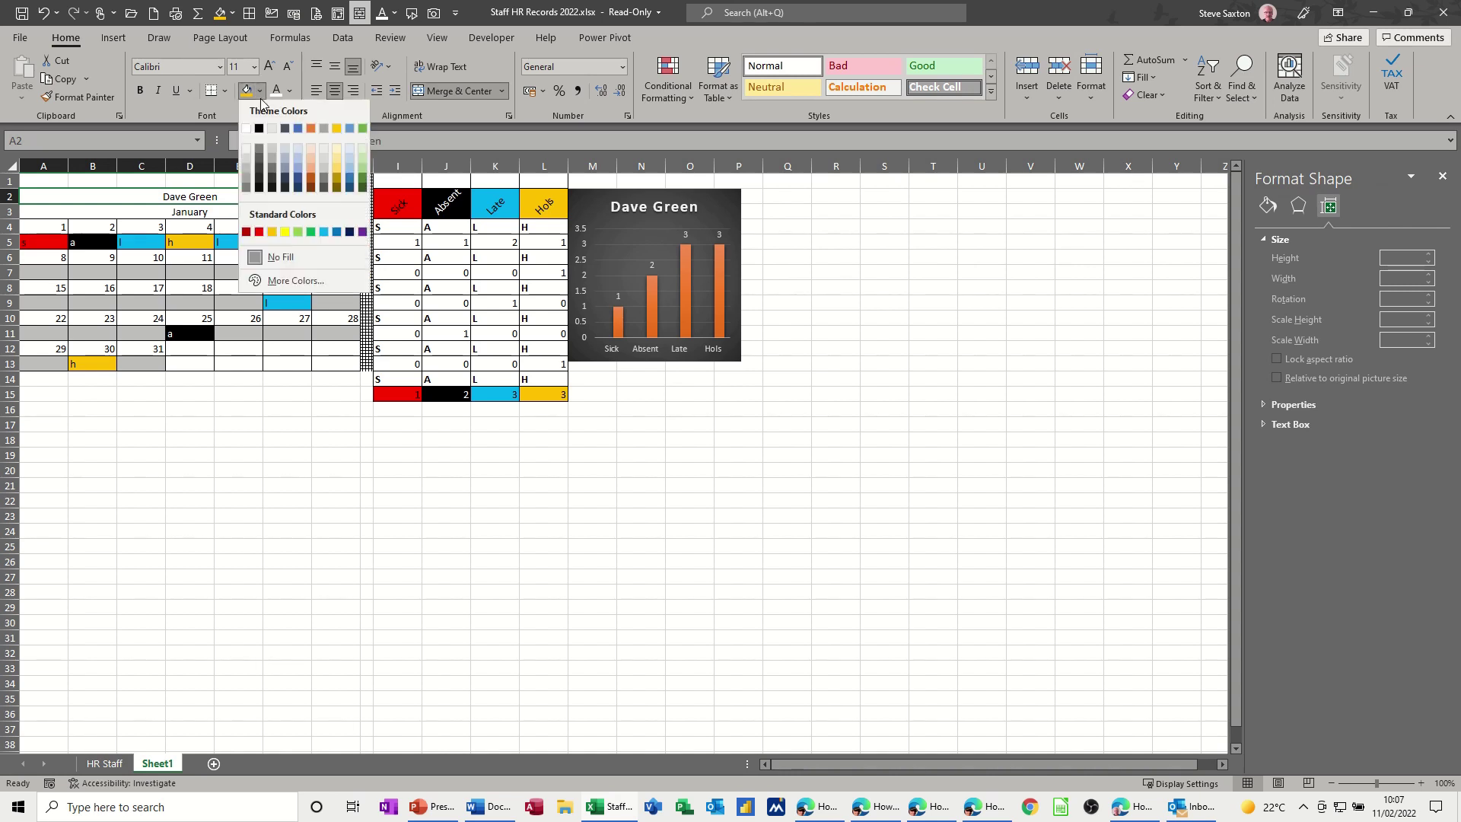
{"action": "left_click", "coordinate": [259, 159]}
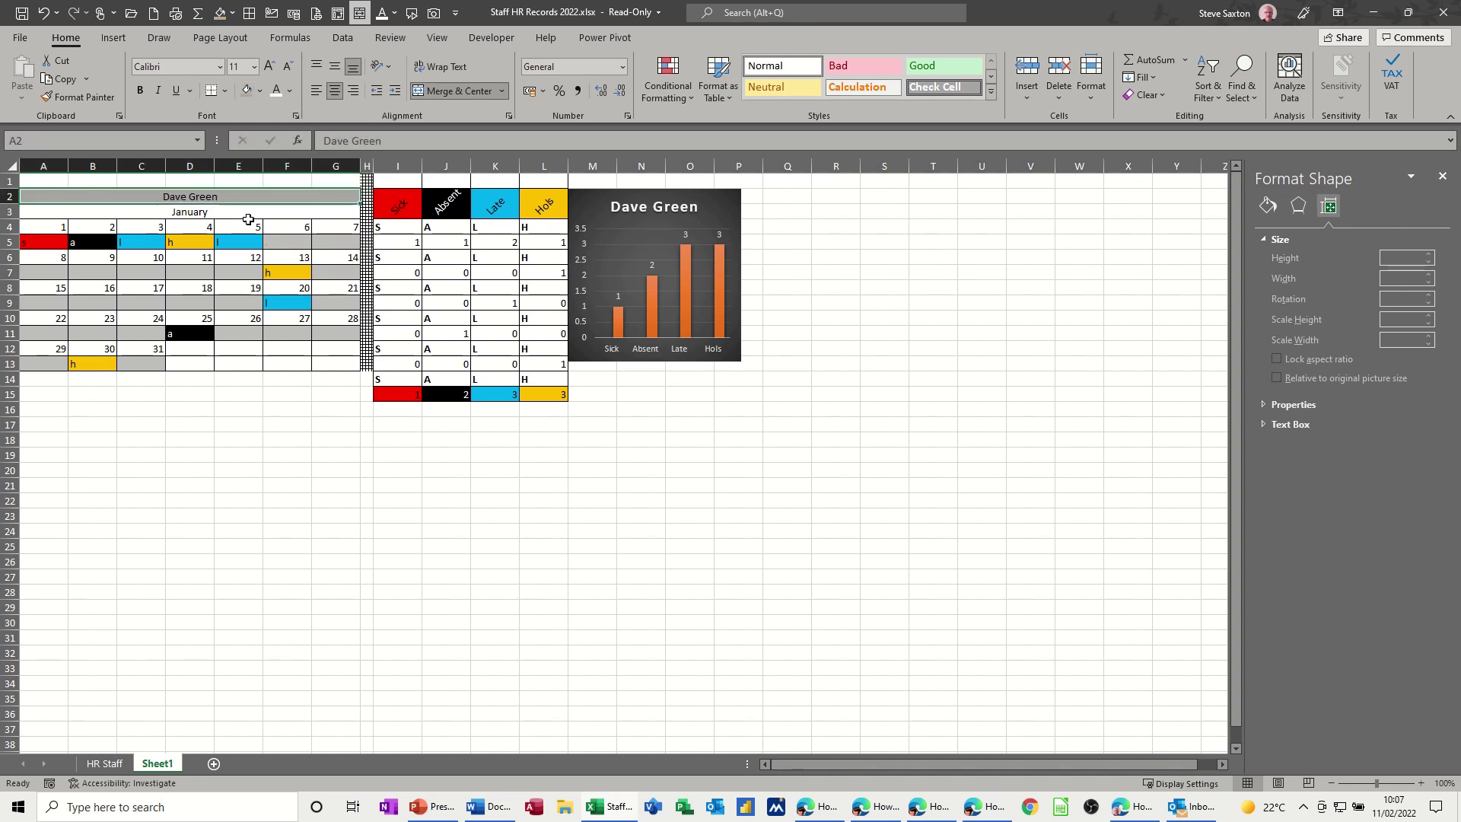
{"action": "left_click", "coordinate": [293, 449]}
- Shade tally rows I5:L5, I7:L7, I9:L9, I11:L11 and I13:L13 grey
{"action": "left_click_drag", "start_coordinate": [378, 244], "coordinate": [538, 244]}
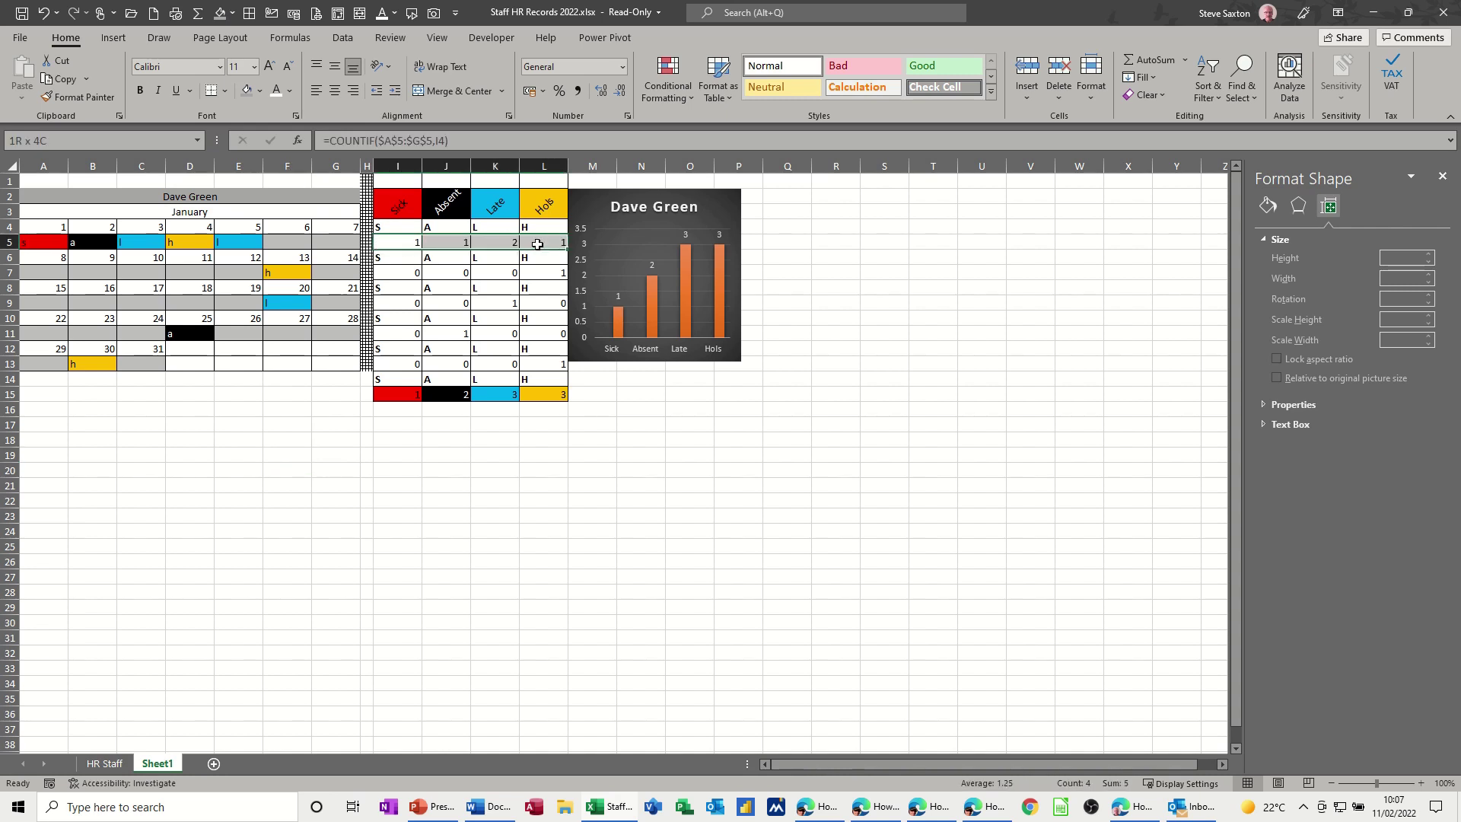
{"action": "left_click", "coordinate": [251, 91]}
{"action": "left_click_drag", "start_coordinate": [392, 272], "coordinate": [537, 270]}
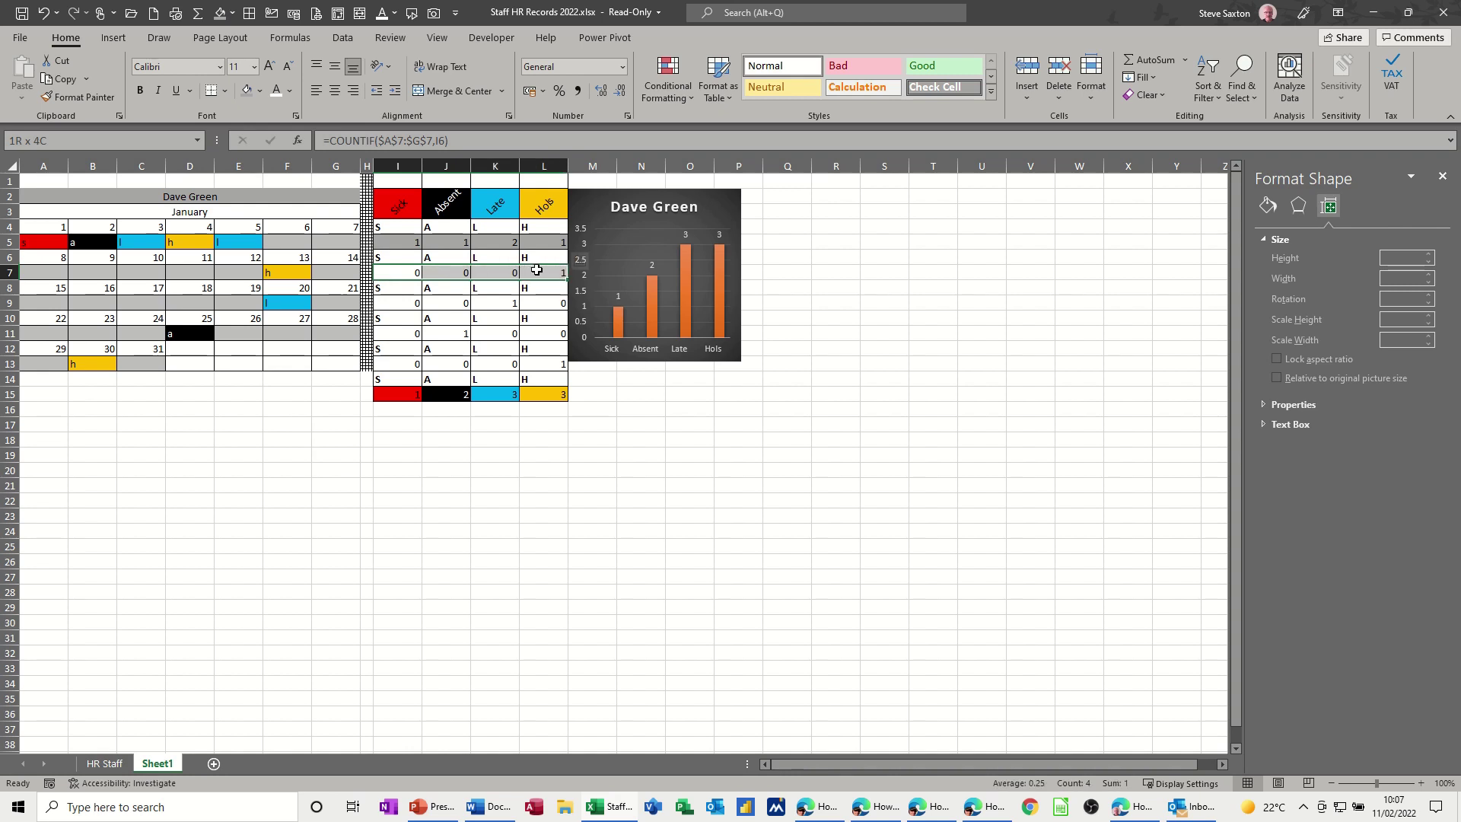
{"action": "left_click", "coordinate": [248, 91]}
{"action": "left_click_drag", "start_coordinate": [393, 306], "coordinate": [552, 304]}
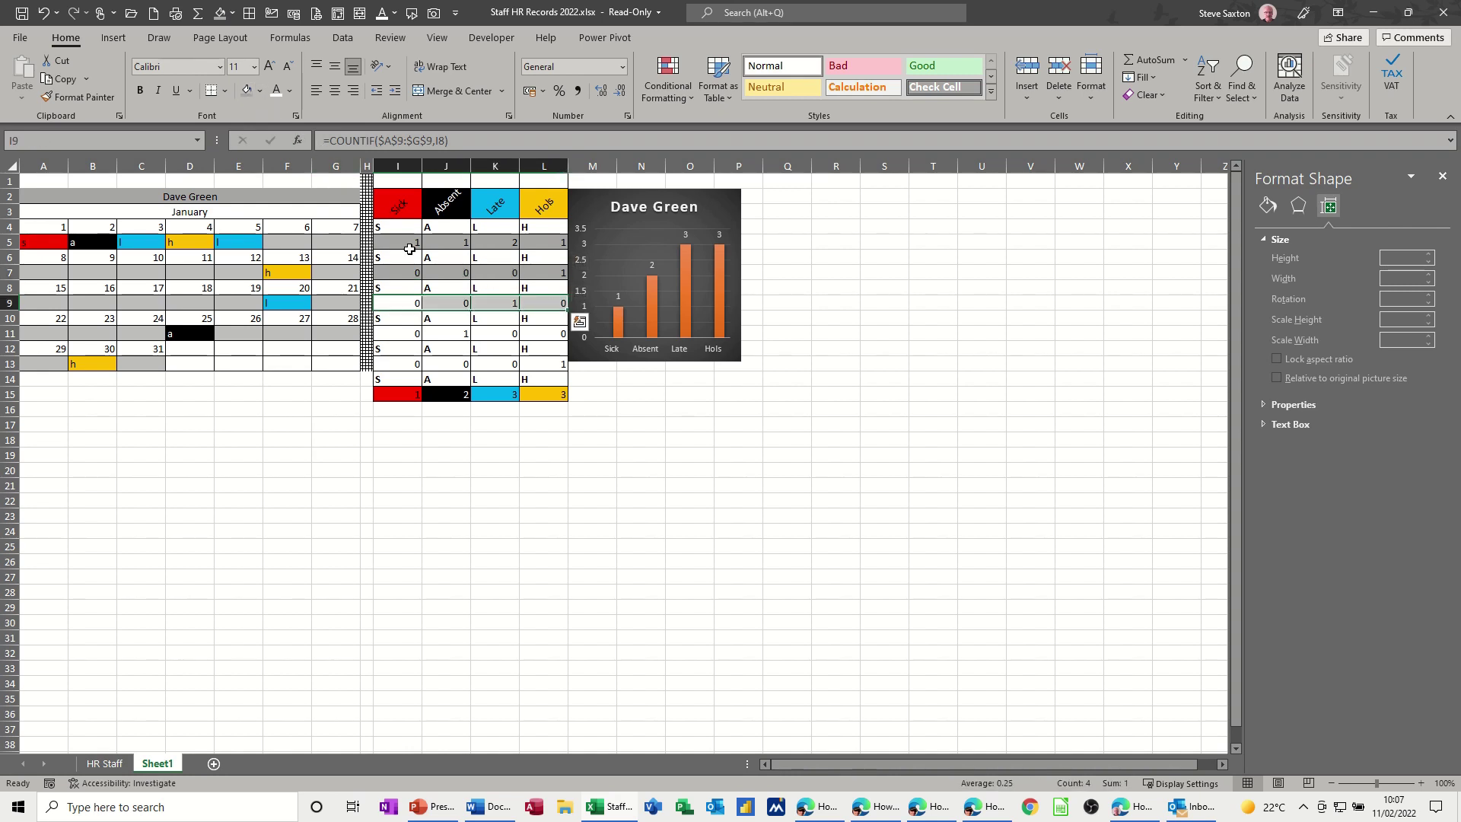
{"action": "left_click", "coordinate": [245, 90]}
{"action": "left_click_drag", "start_coordinate": [379, 332], "coordinate": [532, 330]}
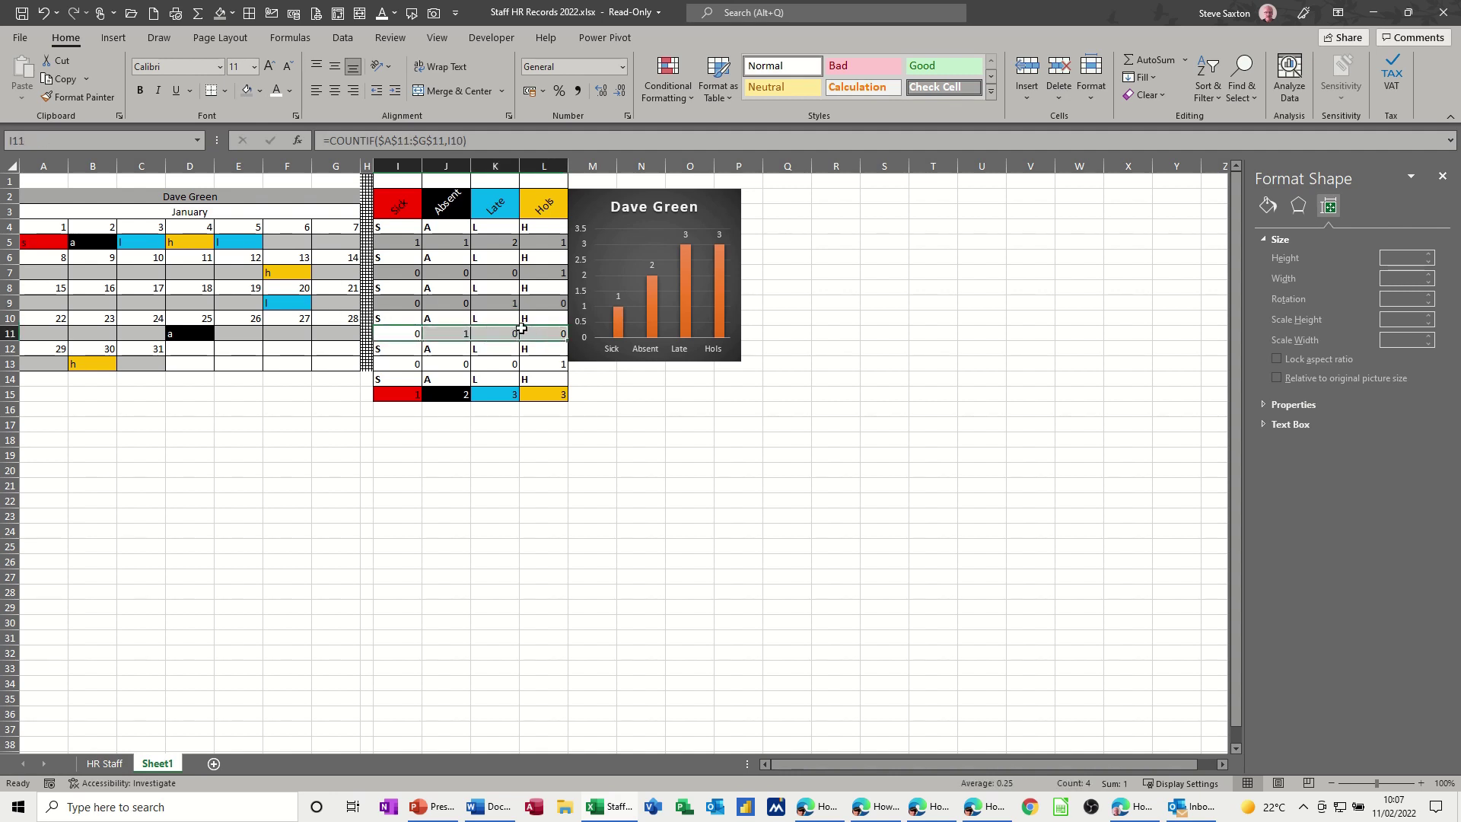
{"action": "left_click", "coordinate": [246, 92]}
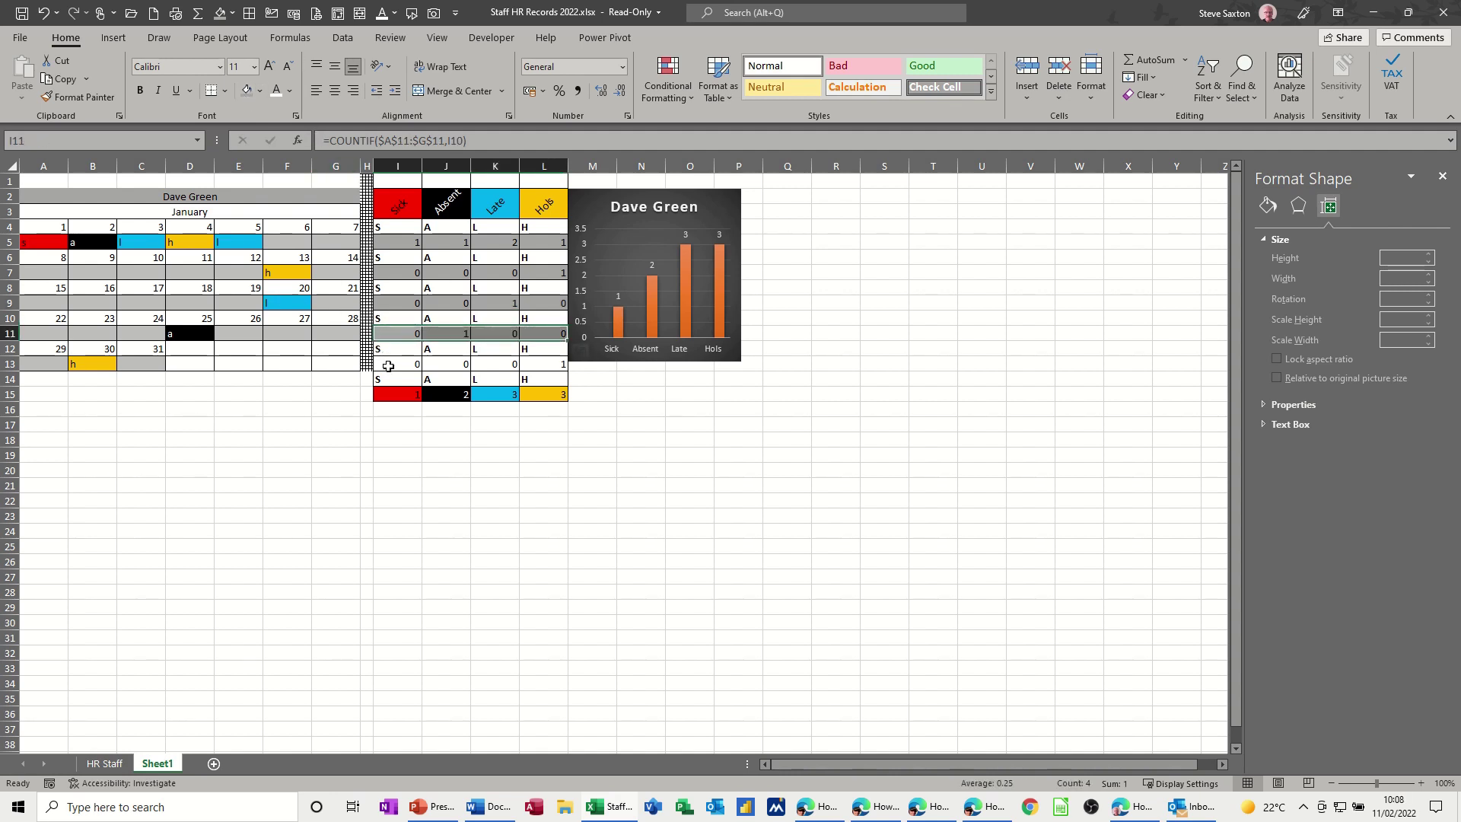
{"action": "left_click_drag", "start_coordinate": [388, 366], "coordinate": [534, 361]}
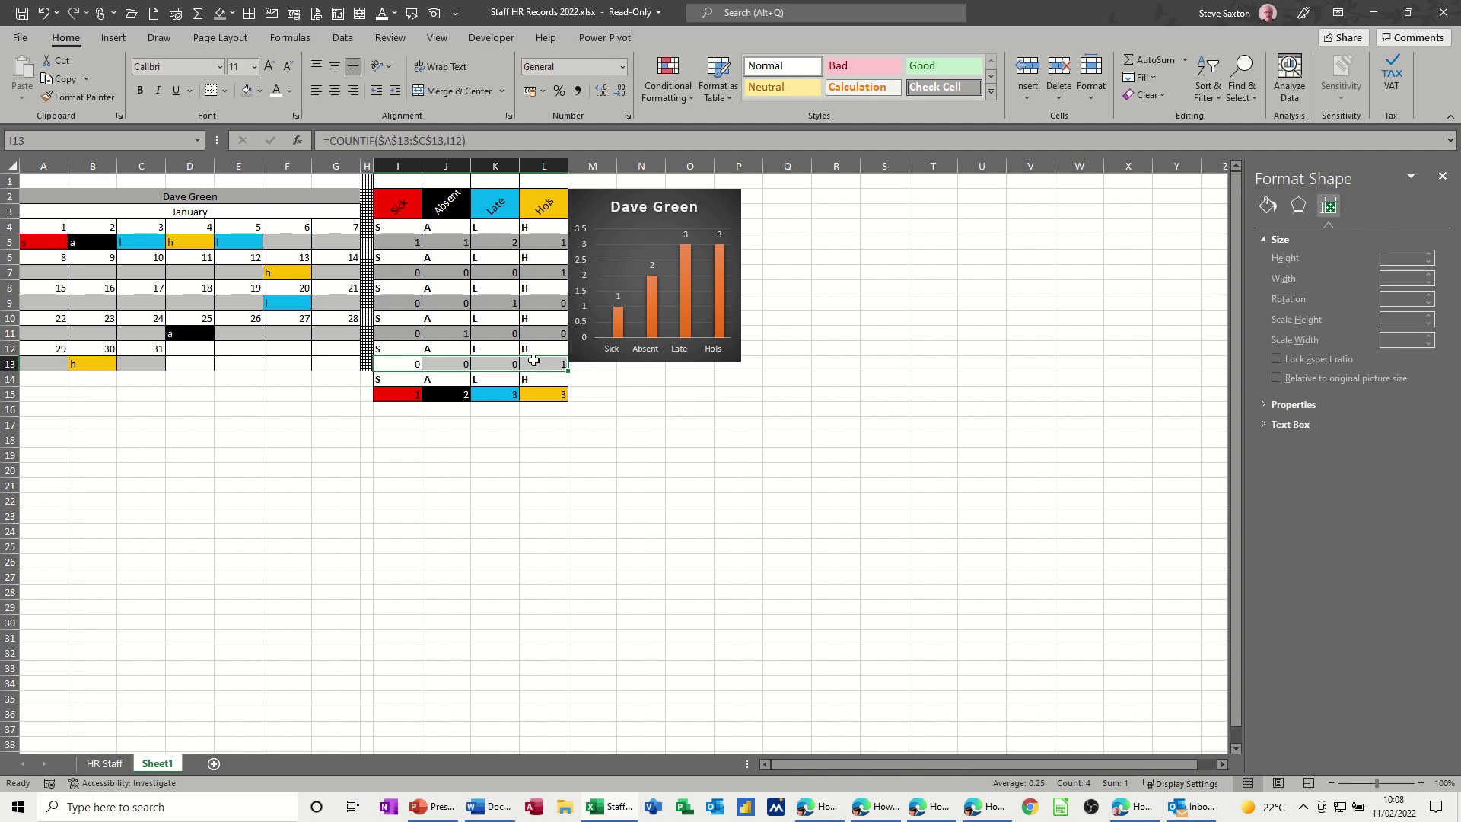
{"action": "left_click", "coordinate": [246, 92]}
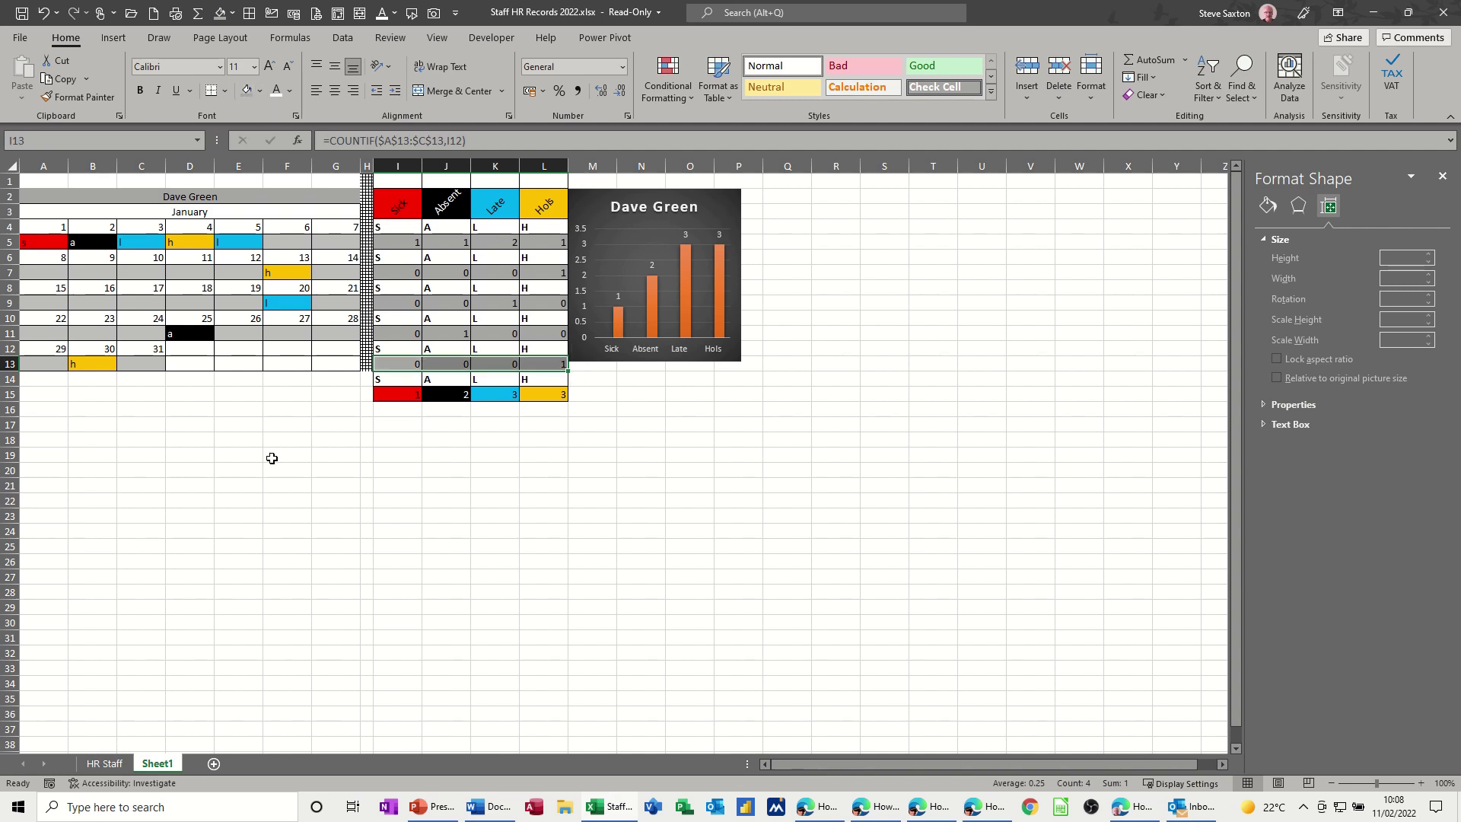
{"action": "left_click", "coordinate": [253, 445]}
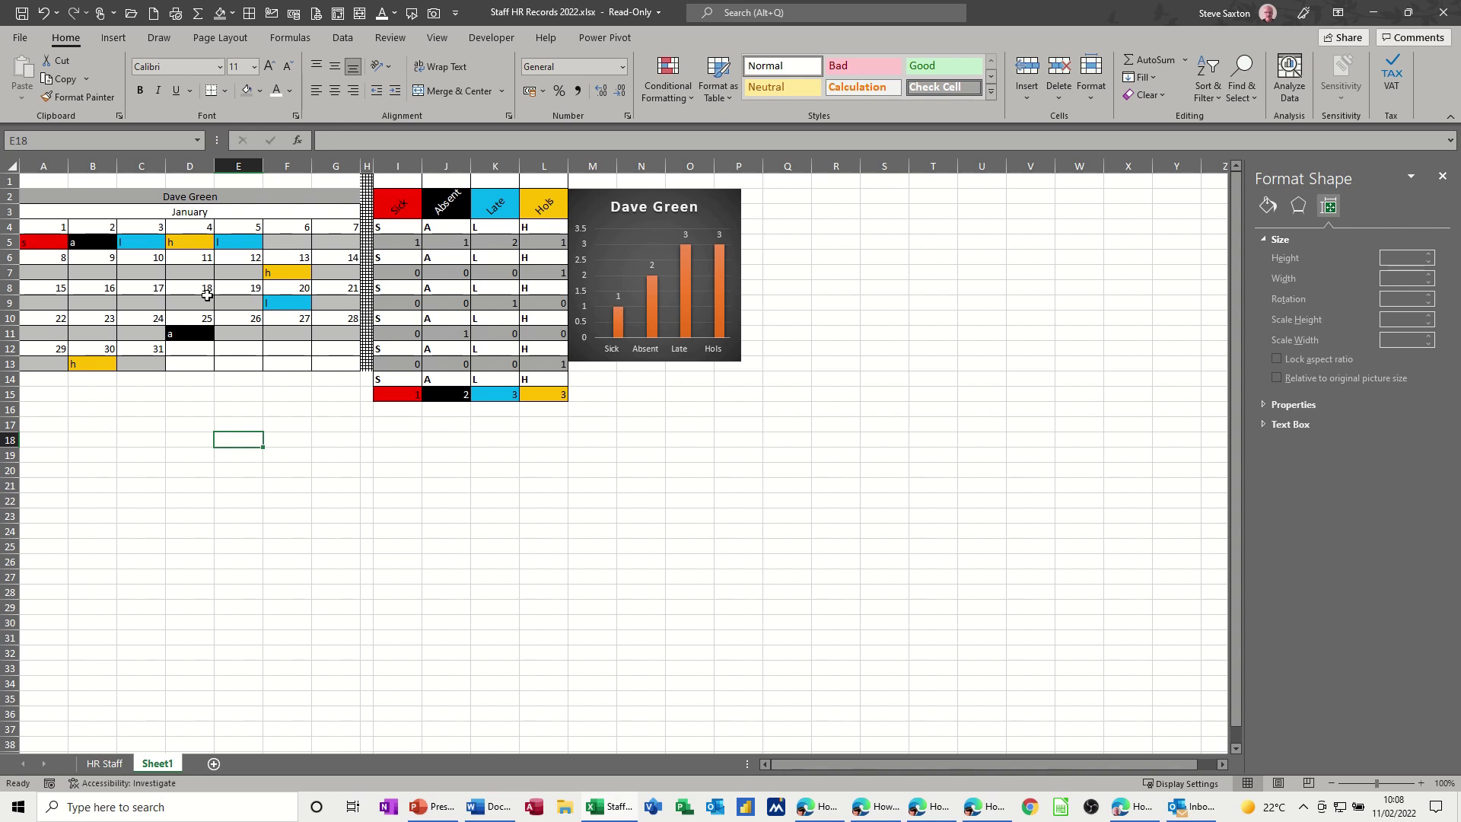
{"action": "left_click", "coordinate": [91, 274]}
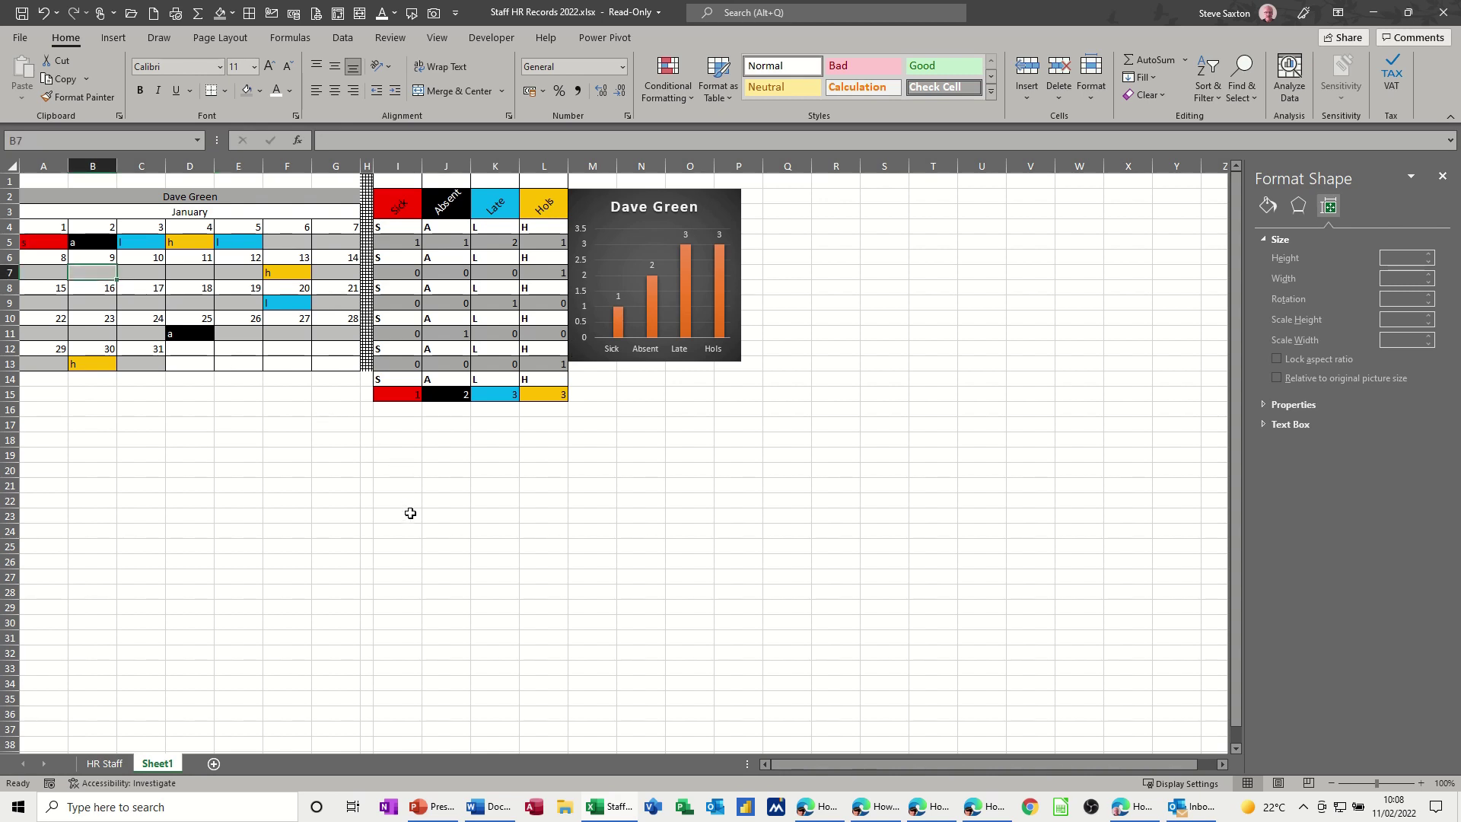
- Mark B7:D7 and B9:C9 as sick days with 's'
{"action": "type", "text": "s"}
{"action": "left_click", "coordinate": [286, 481]}
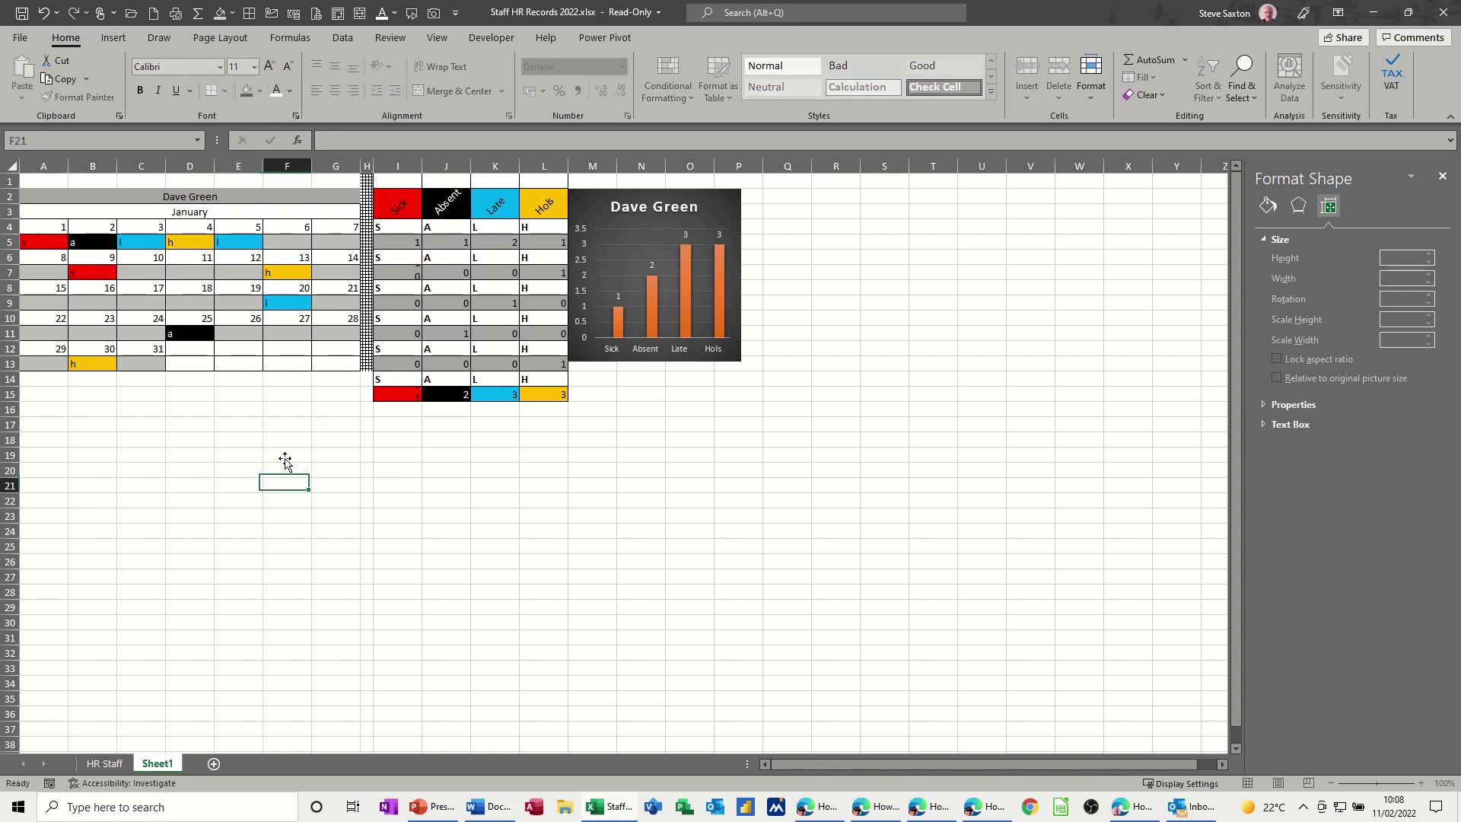
{"action": "left_click", "coordinate": [95, 275]}
{"action": "left_click_drag", "start_coordinate": [119, 280], "coordinate": [207, 283]}
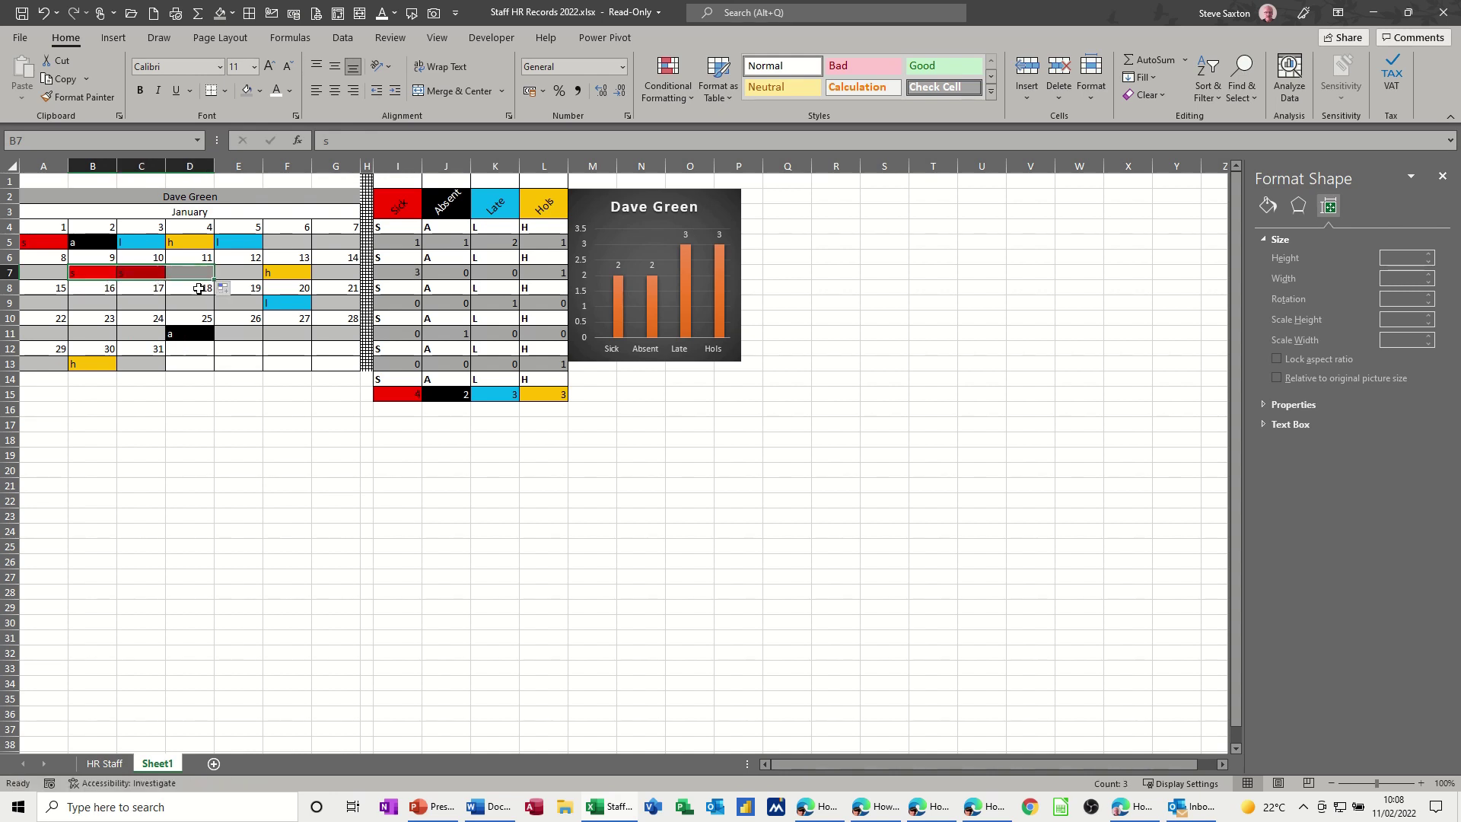
{"action": "left_click", "coordinate": [93, 304]}
{"action": "type", "text": "s"}
{"action": "left_click", "coordinate": [172, 407]}
{"action": "left_click", "coordinate": [113, 304]}
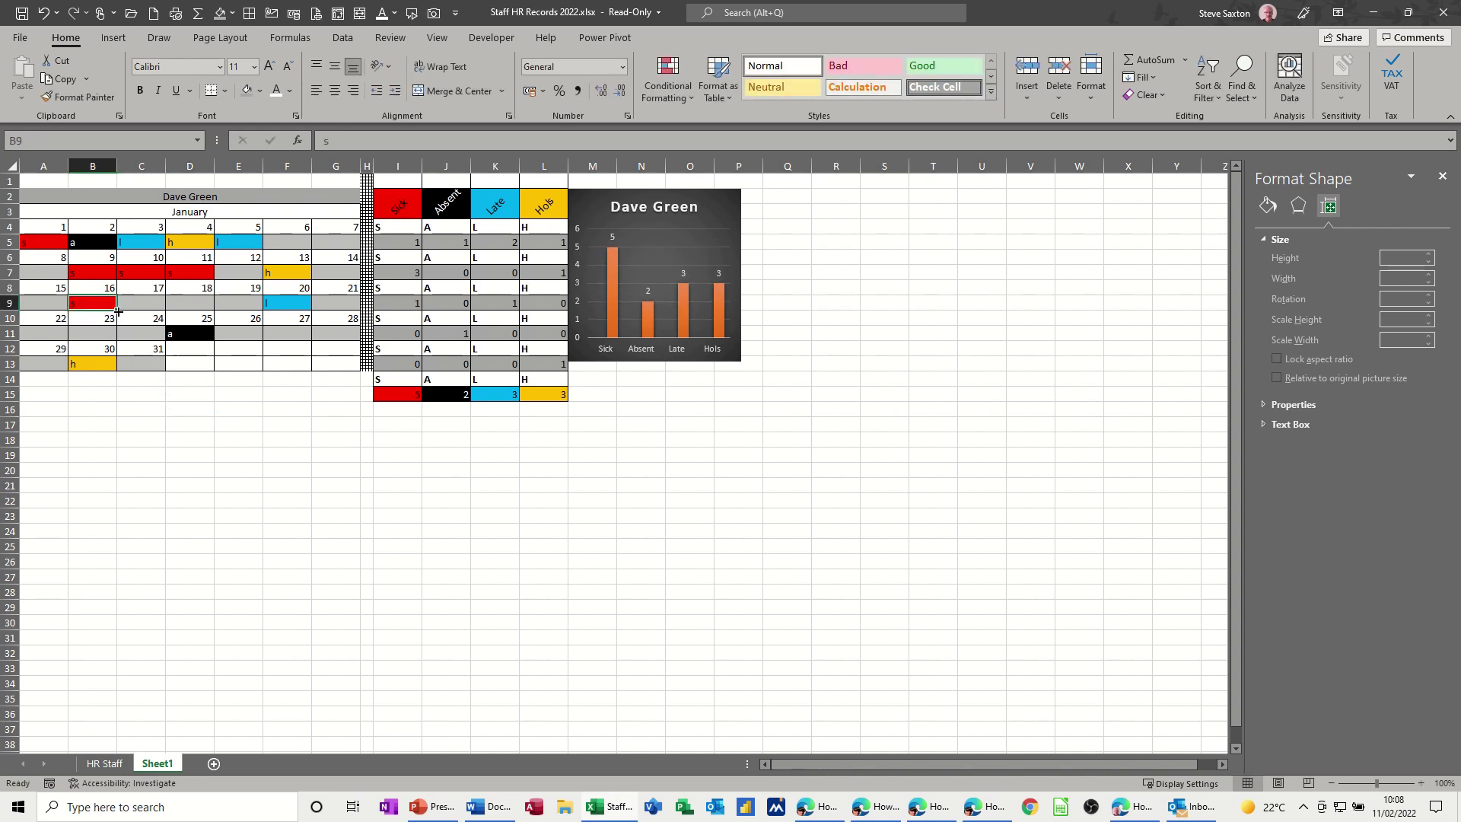
{"action": "left_click_drag", "start_coordinate": [118, 311], "coordinate": [123, 303]}
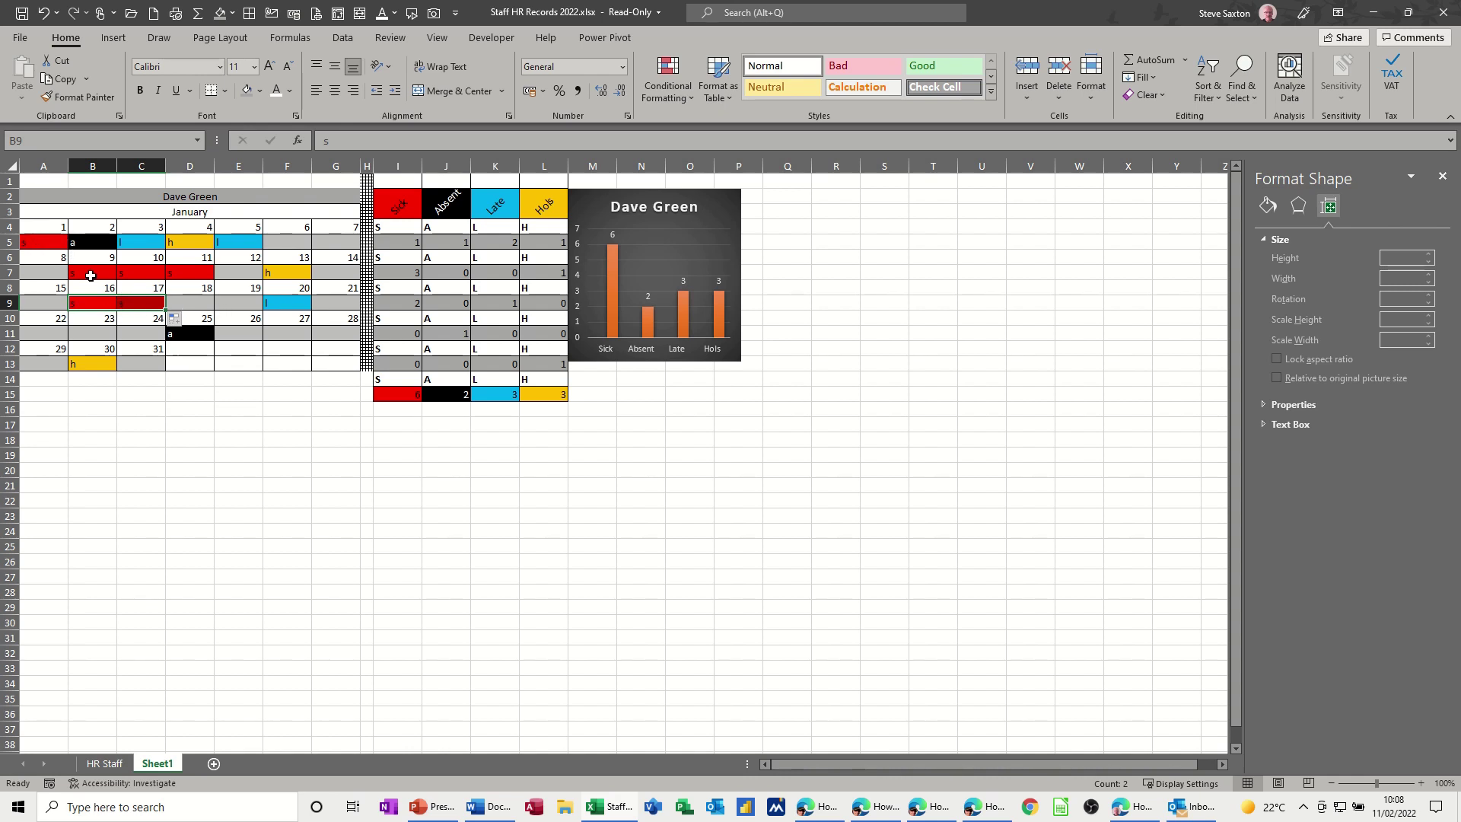
- Mark E11, C13, A13 and A11 as sick days with 's'
{"action": "left_click", "coordinate": [243, 332]}
{"action": "type", "text": "s"}
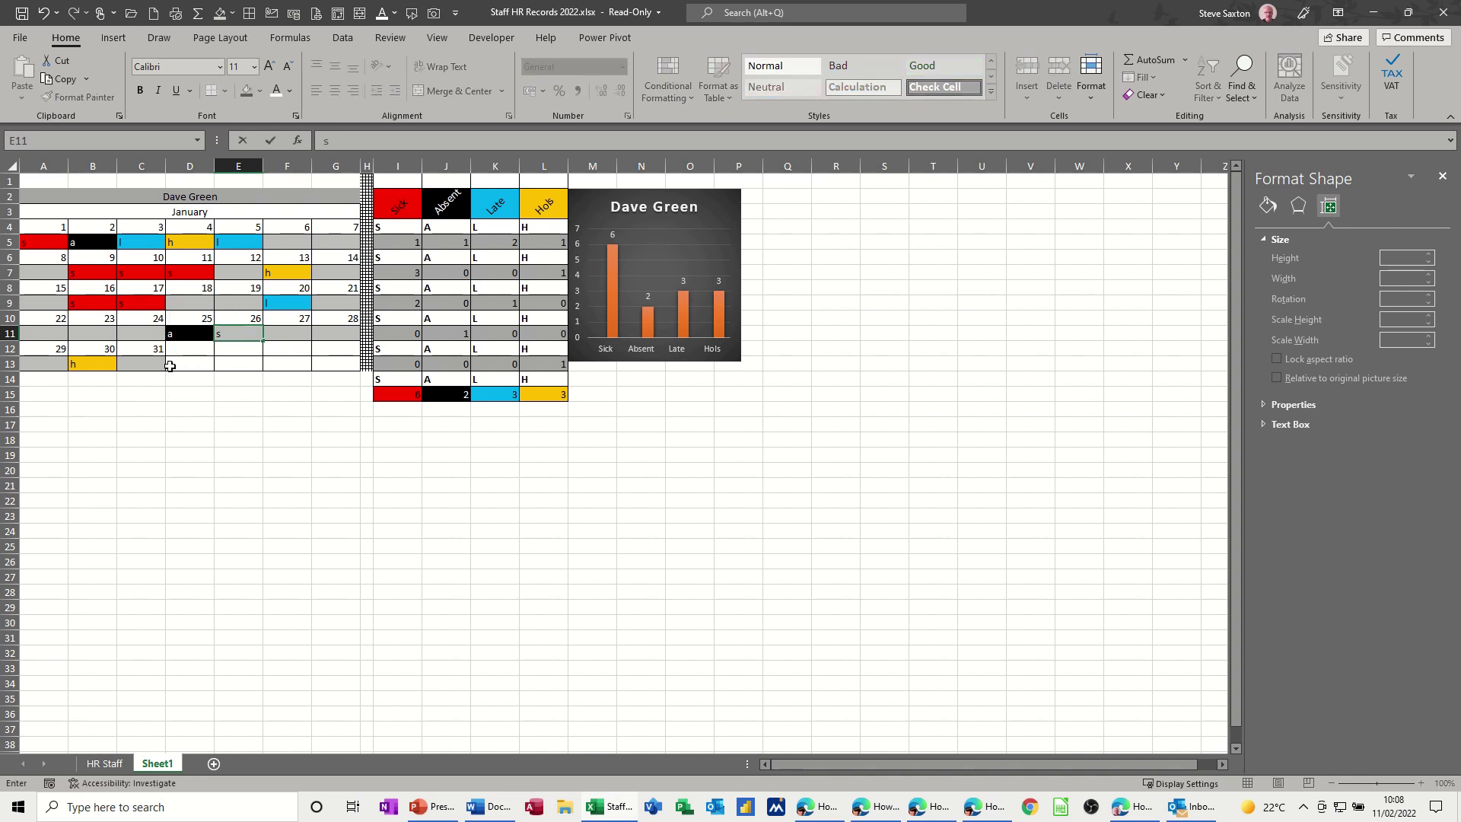
{"action": "left_click", "coordinate": [152, 365]}
{"action": "type", "text": "s"}
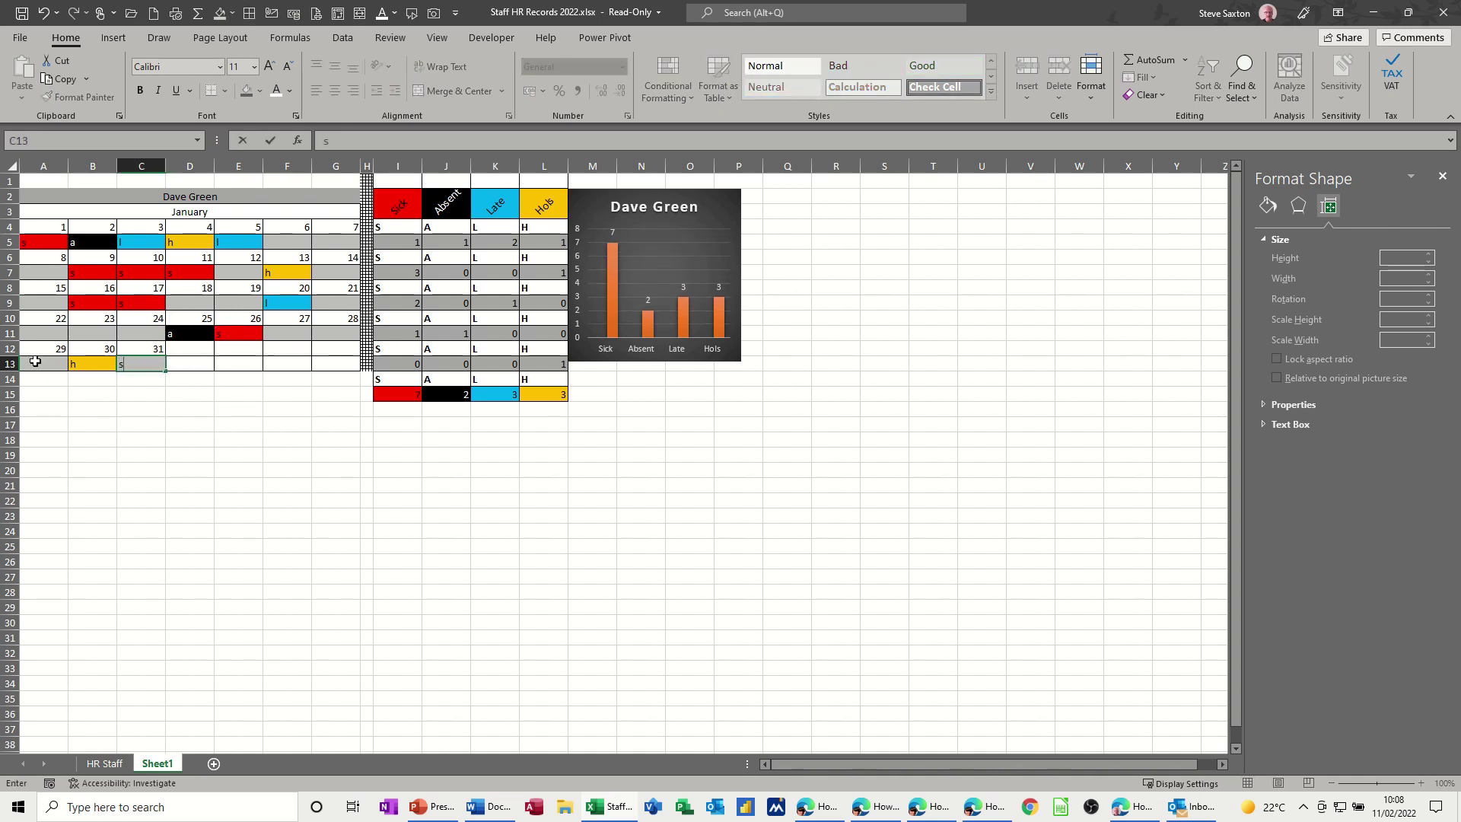
{"action": "left_click", "coordinate": [35, 361]}
{"action": "type", "text": "s"}
{"action": "left_click", "coordinate": [37, 338]}
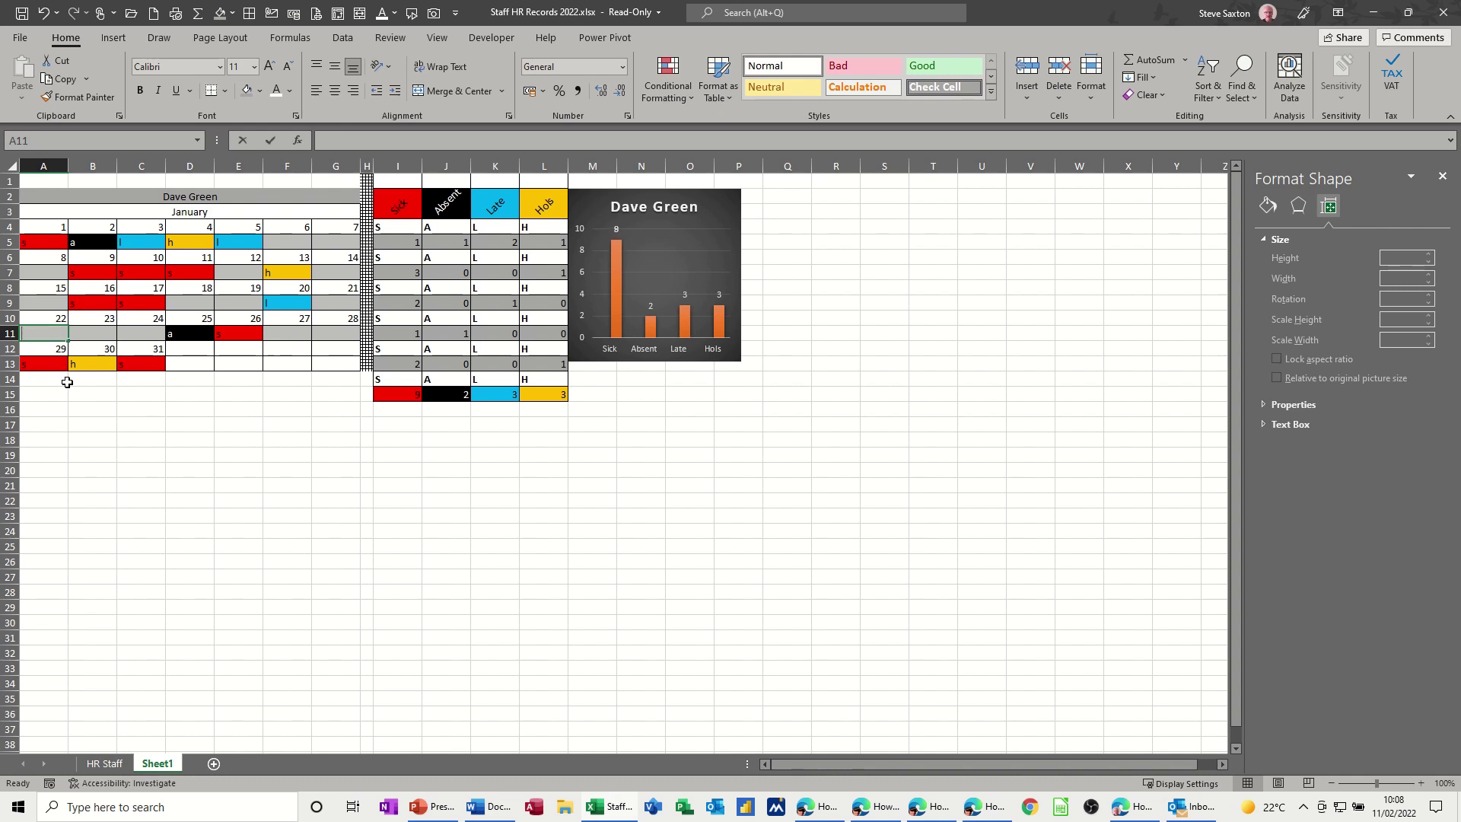
{"action": "type", "text": "s"}
{"action": "left_click", "coordinate": [91, 408]}
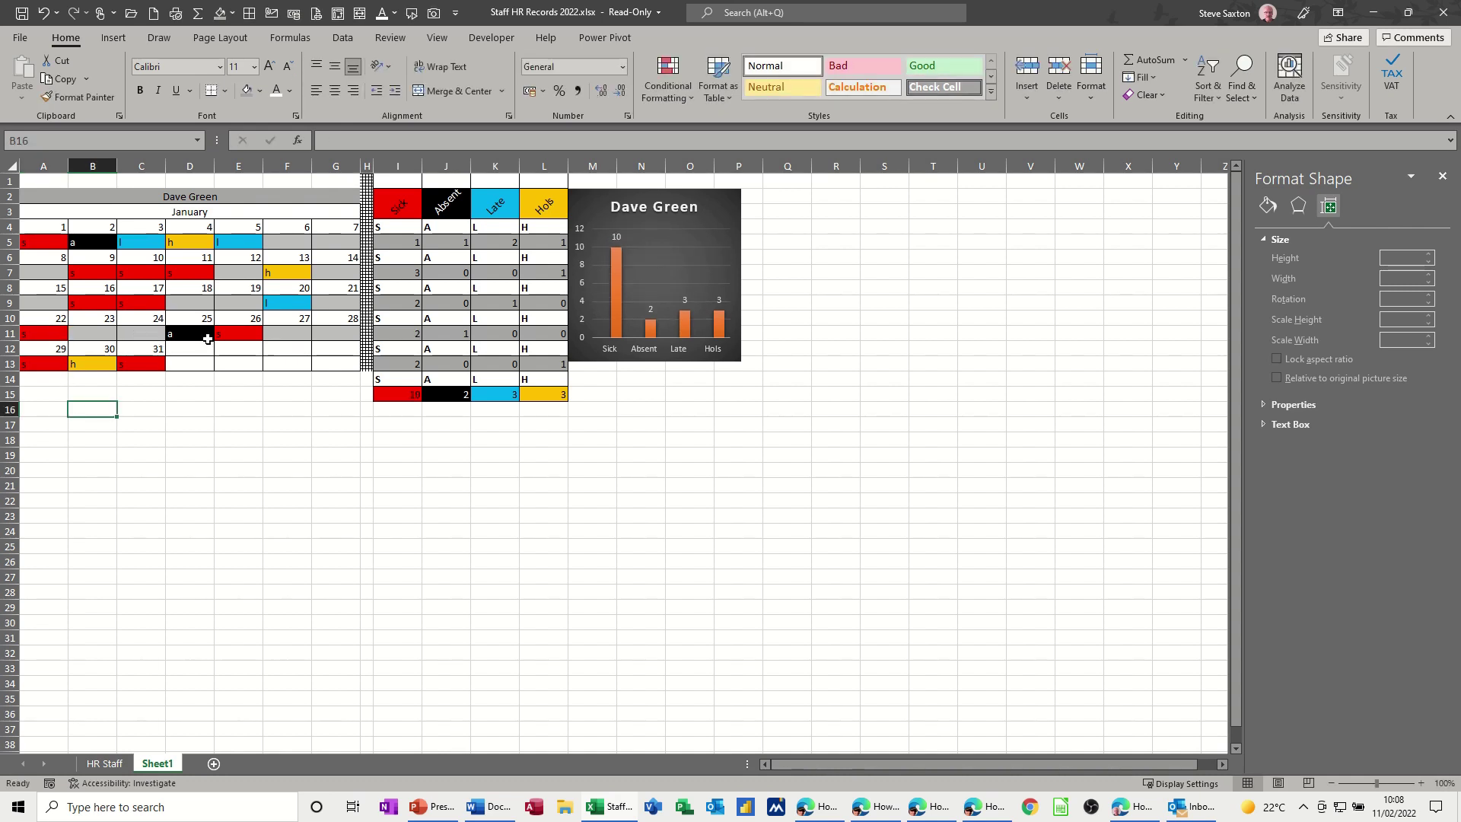